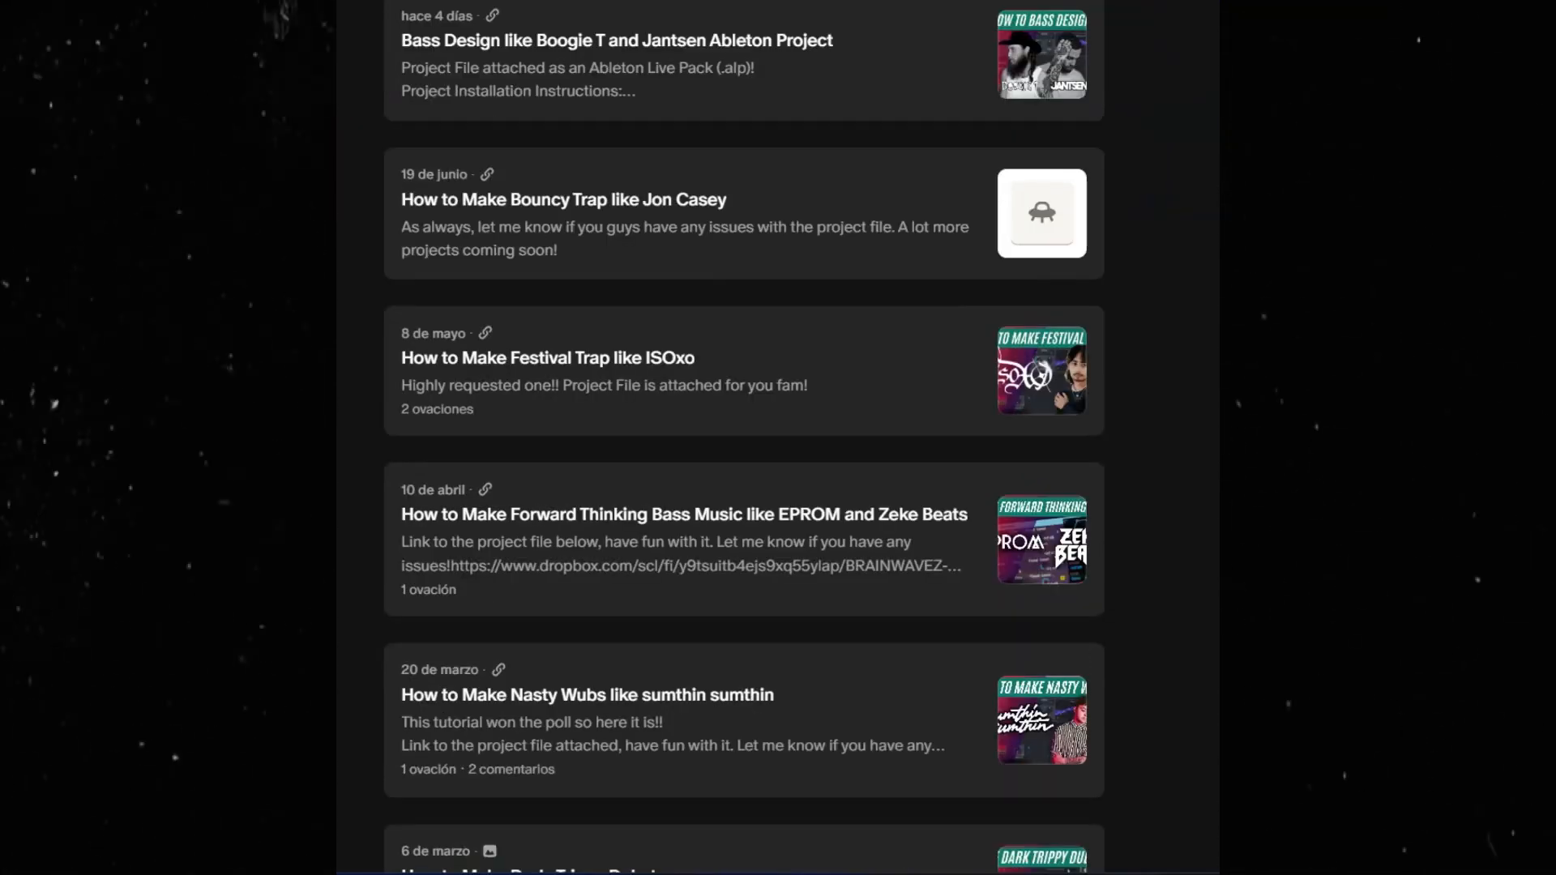
Browse the list of tutorial posts that offer Ableton project files
{"action": "scroll", "coordinate": [744, 437], "scroll_direction": "down", "scroll_amount": 3}
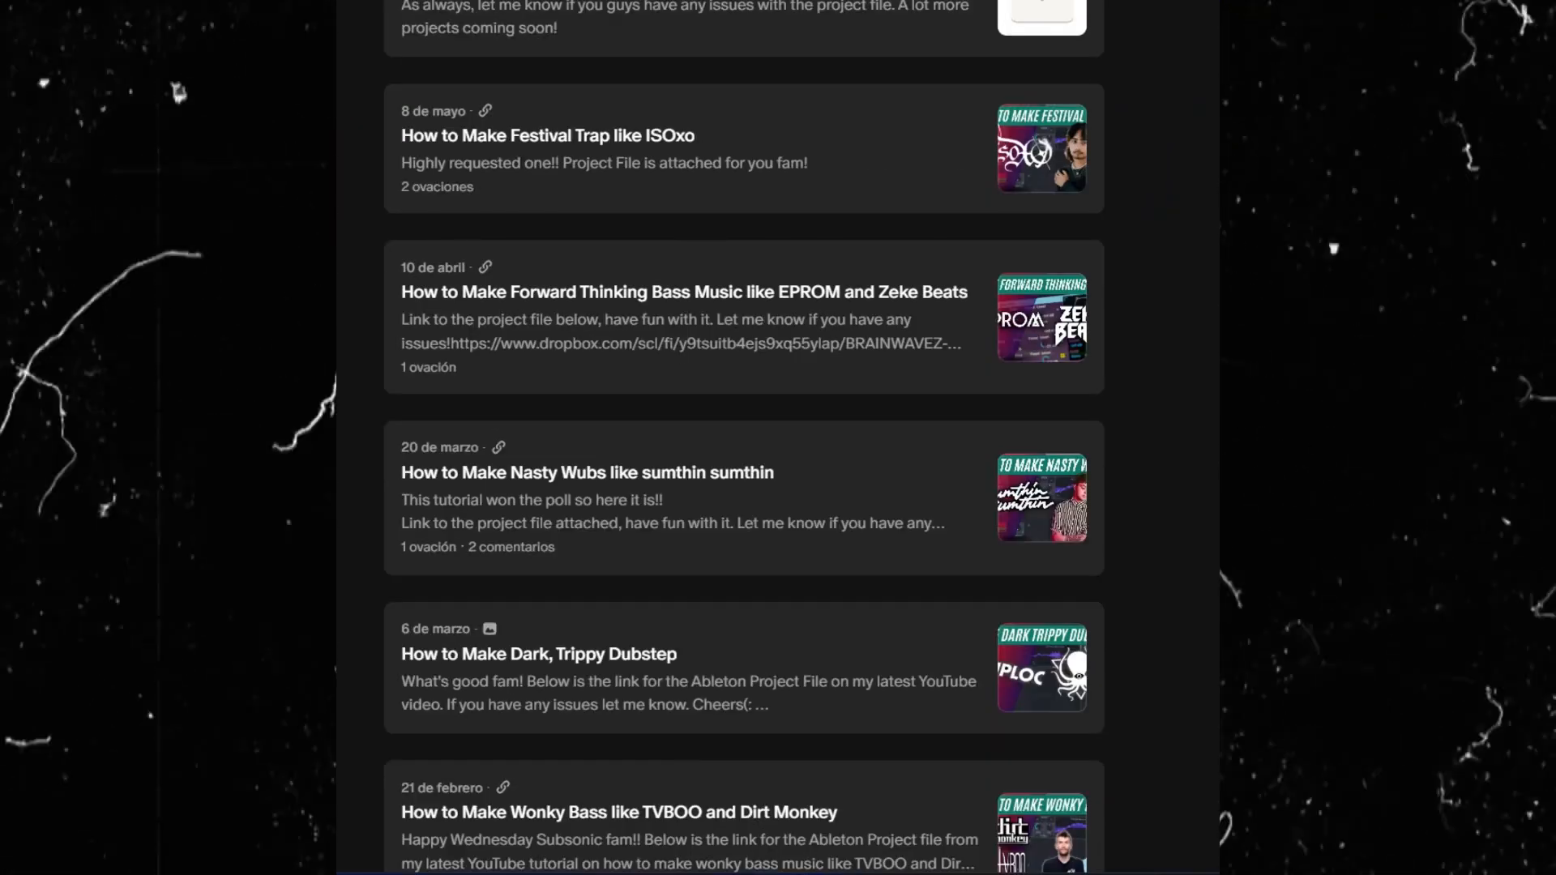
{"action": "scroll", "coordinate": [744, 437], "scroll_direction": "down", "scroll_amount": 4}
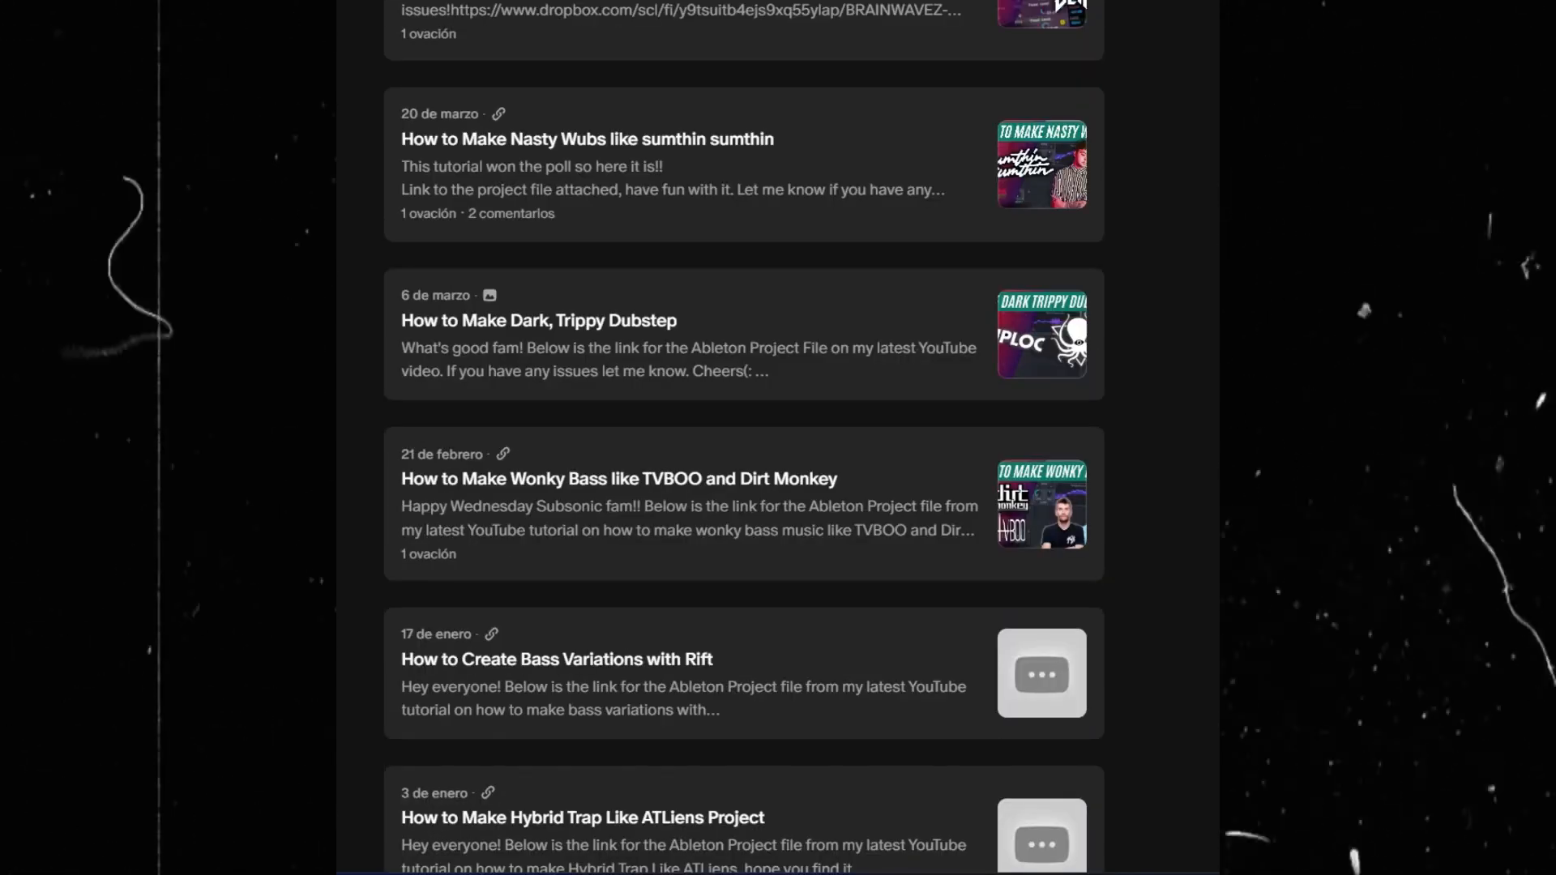
{"action": "scroll", "coordinate": [743, 438], "scroll_direction": "down", "scroll_amount": 3}
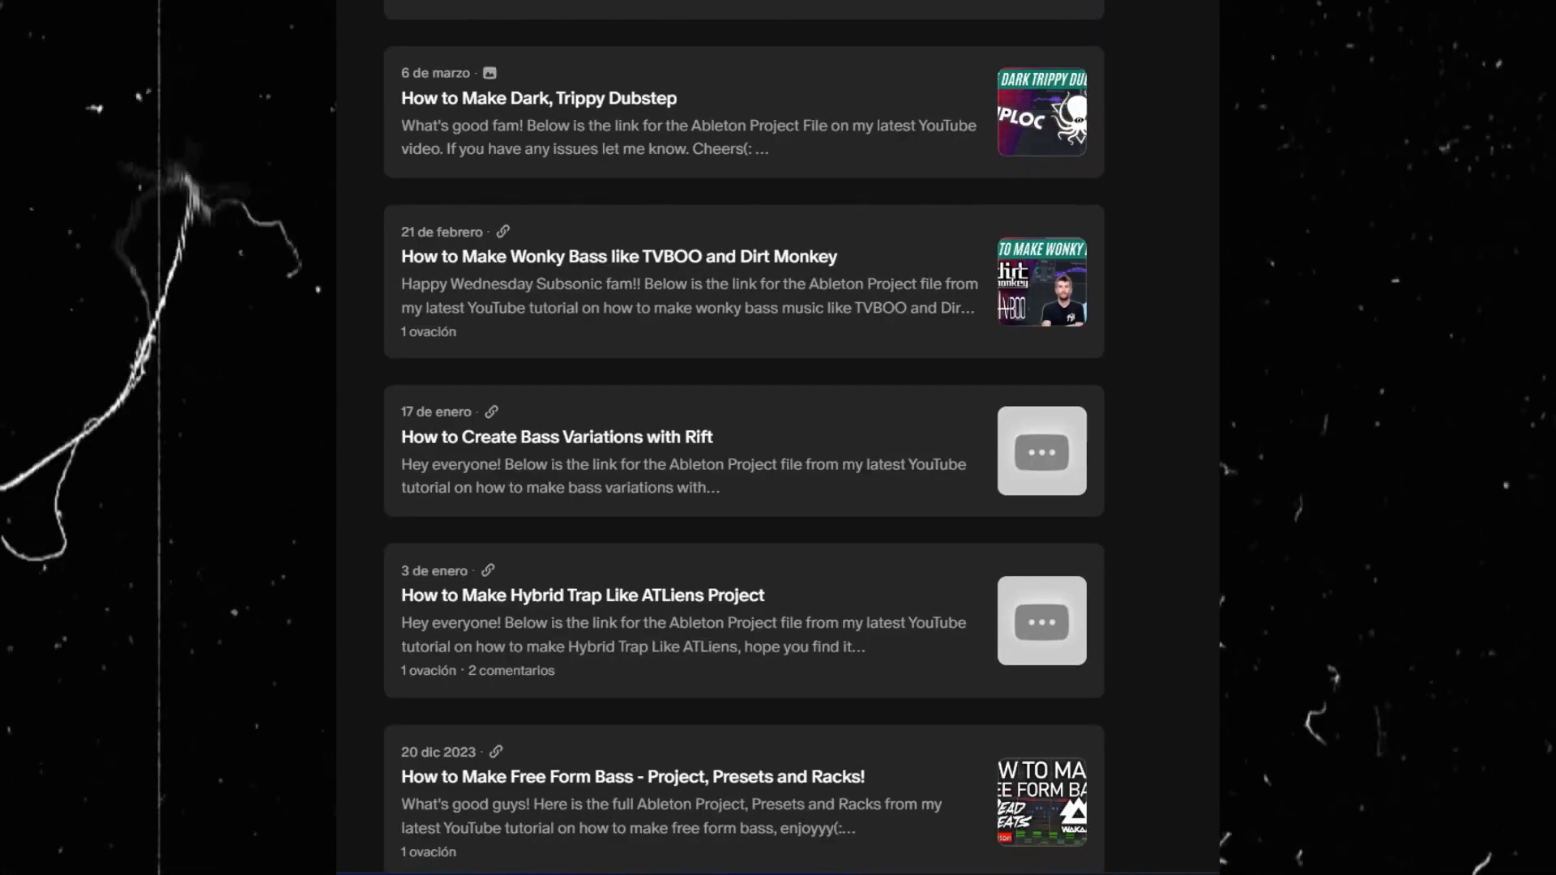
{"action": "scroll", "coordinate": [744, 437], "scroll_direction": "down", "scroll_amount": 3}
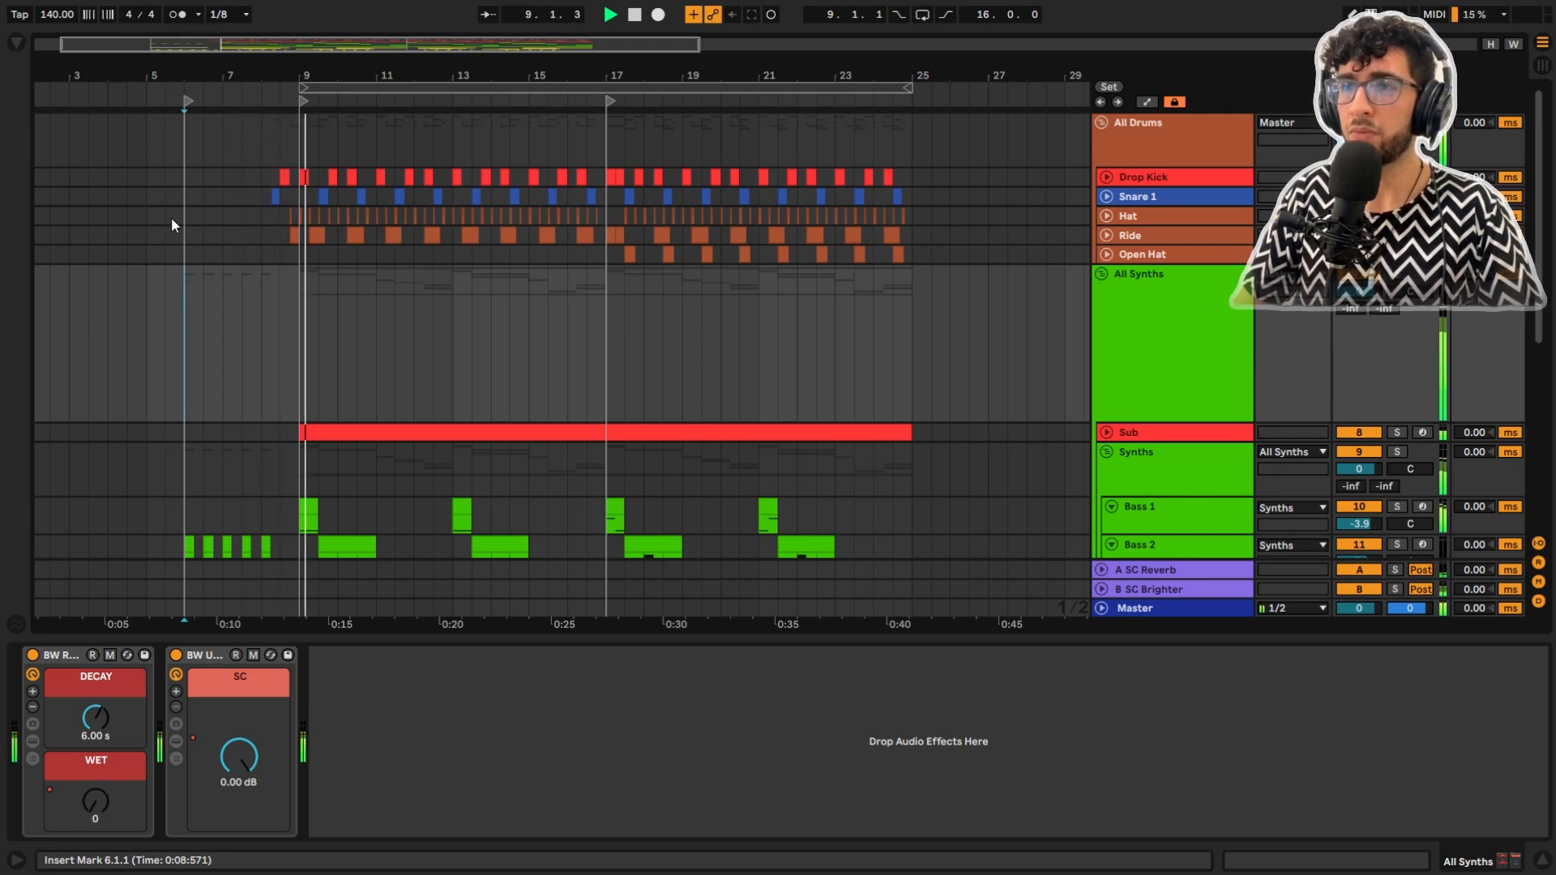
Listen to the arrangement up to bar 25 while looking through the synth tracks, and stop playback
{"action": "scroll", "coordinate": [171, 218], "scroll_direction": "down", "scroll_amount": 5}
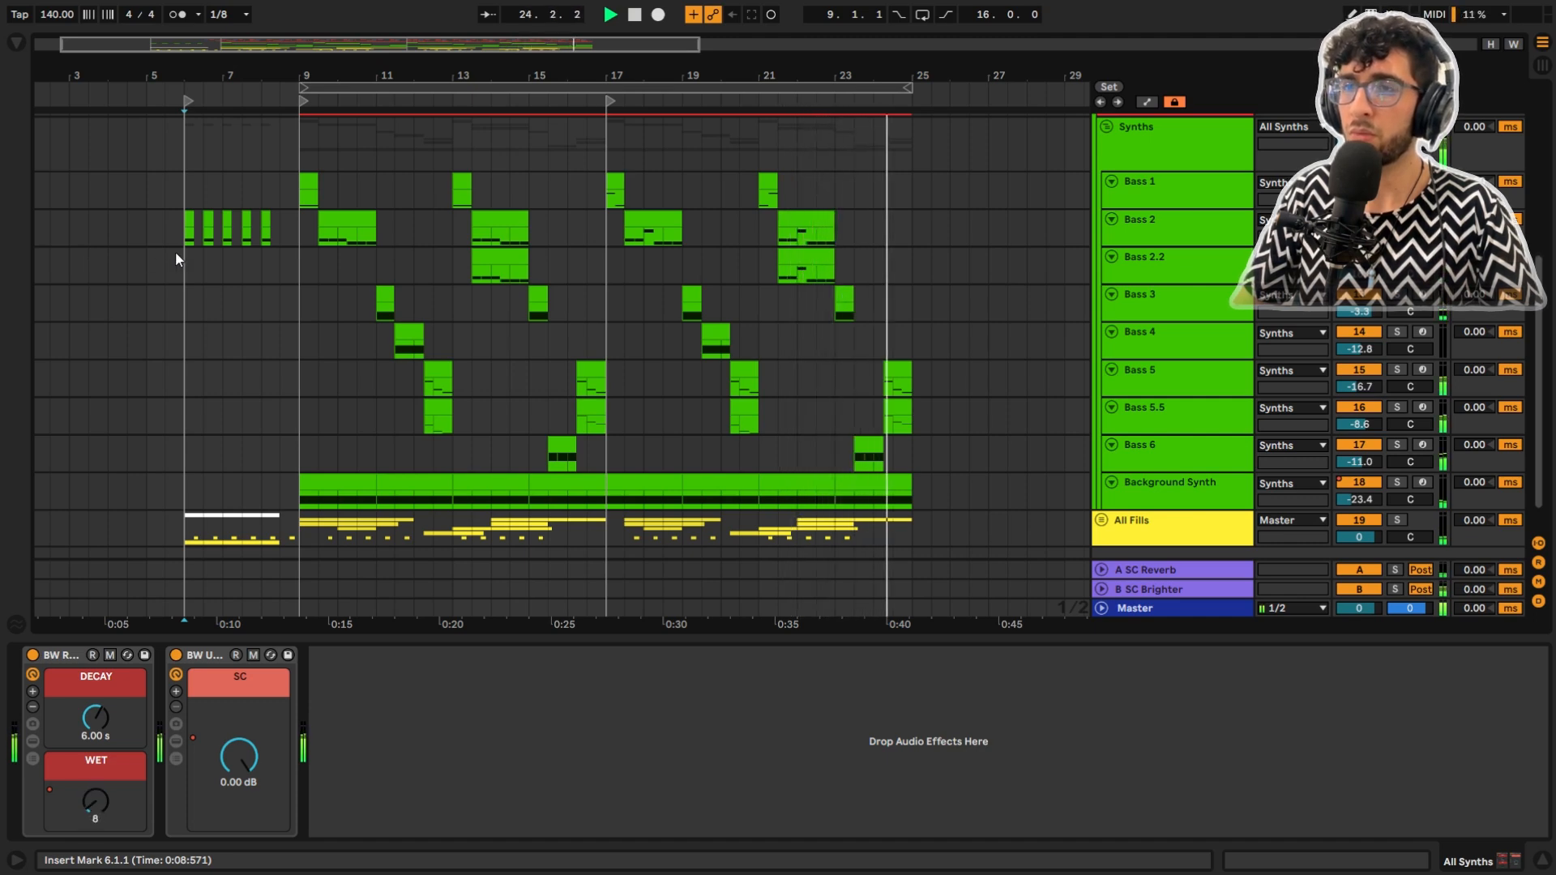
{"action": "key", "text": "space"}
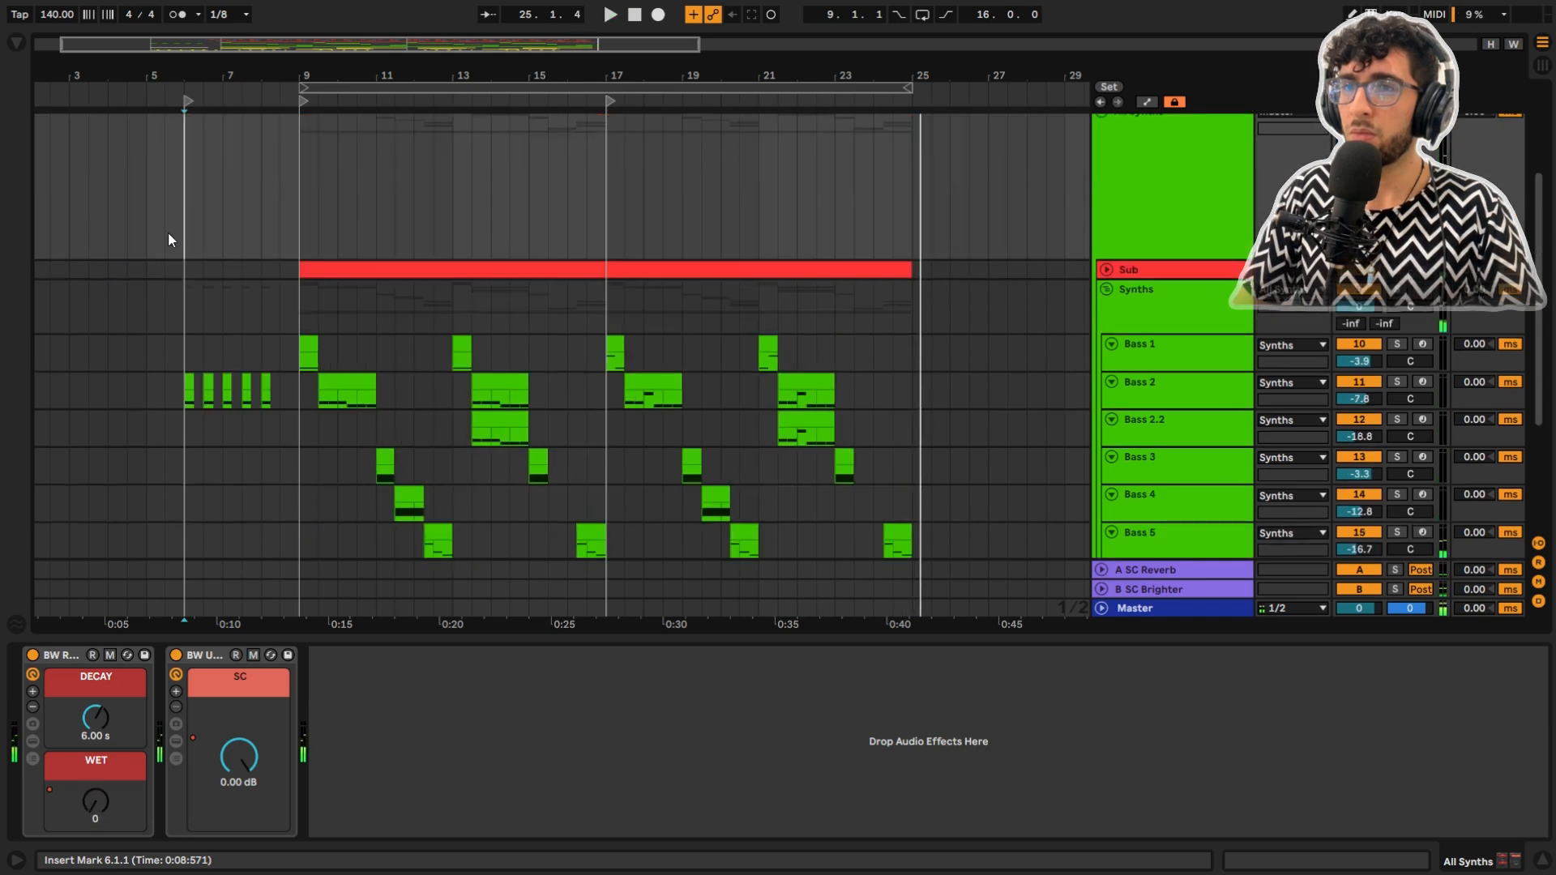
{"action": "scroll", "coordinate": [167, 231], "scroll_direction": "up", "scroll_amount": 5}
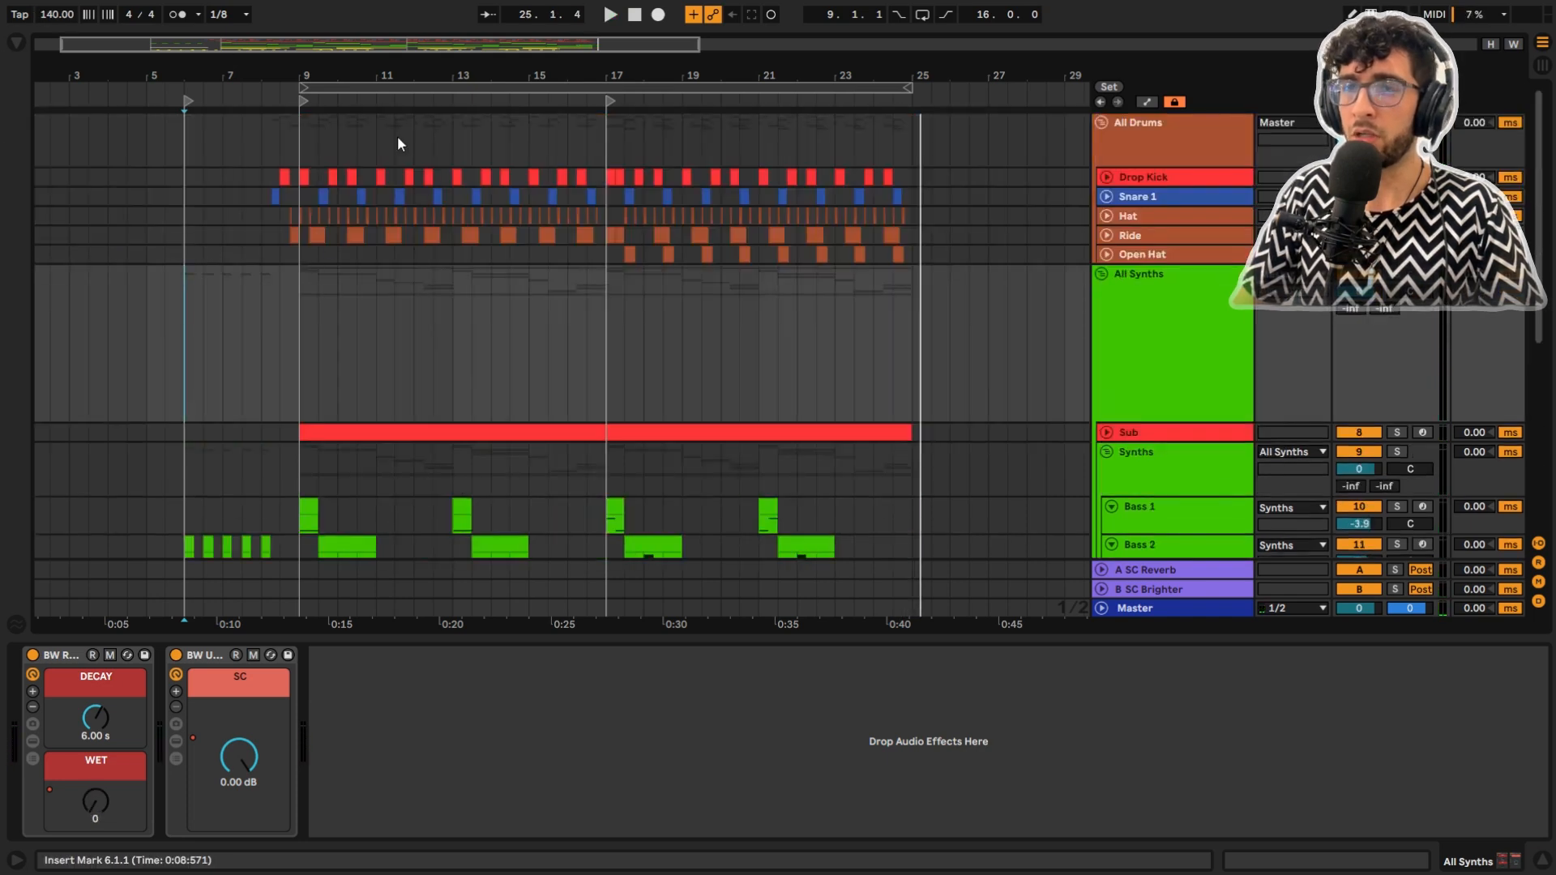
Play the All Drums group from bar 9 with the All Synths group muted, and stop after a few bars
{"action": "left_click", "coordinate": [1134, 139]}
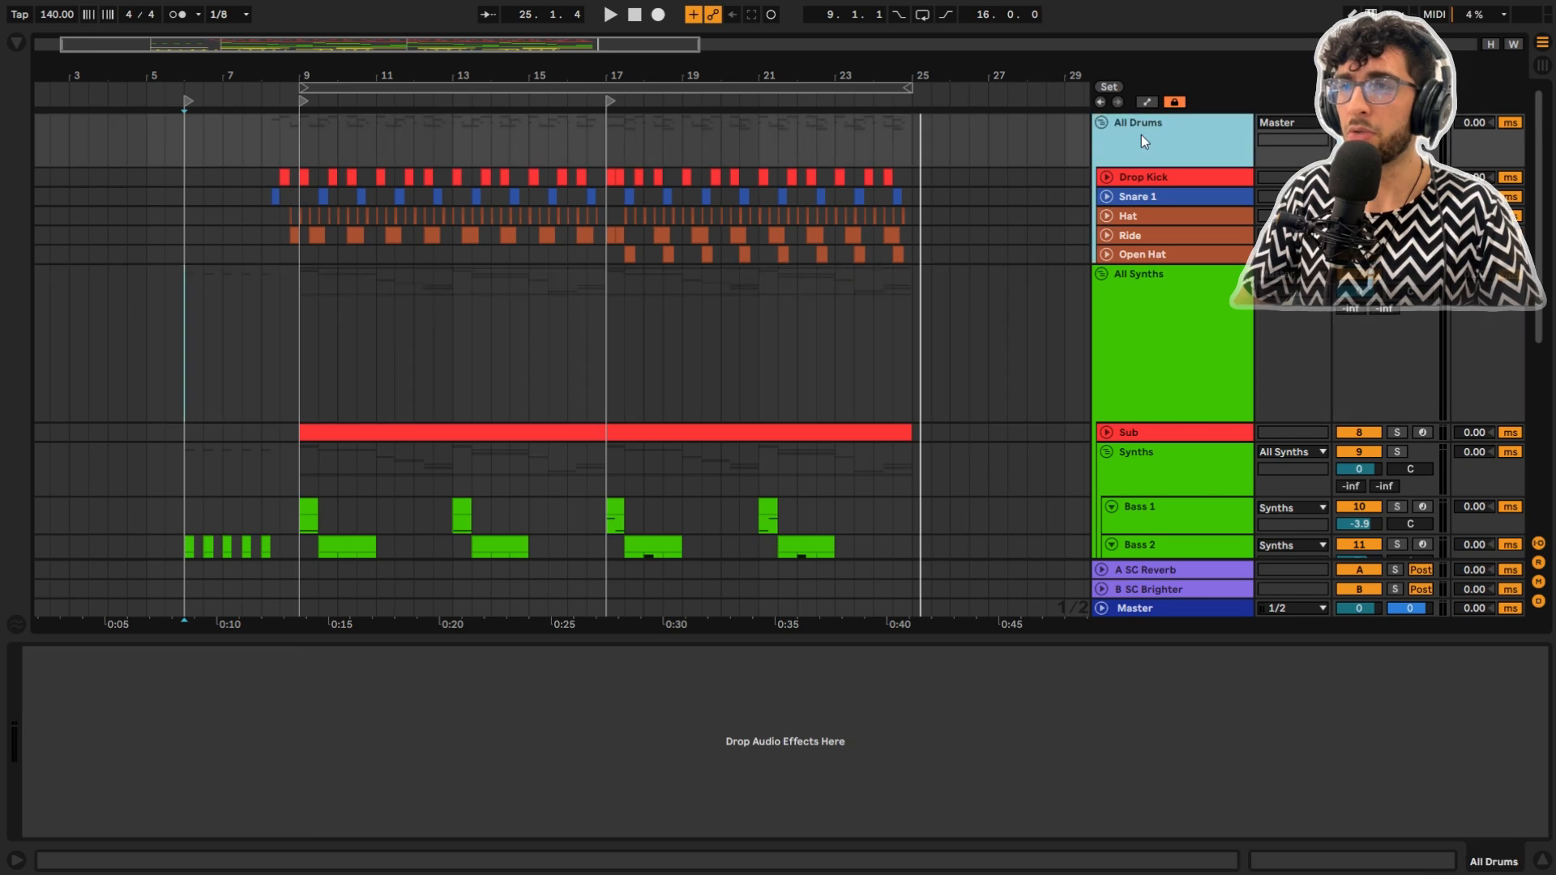
{"action": "left_click", "coordinate": [297, 125]}
{"action": "key", "text": "space"}
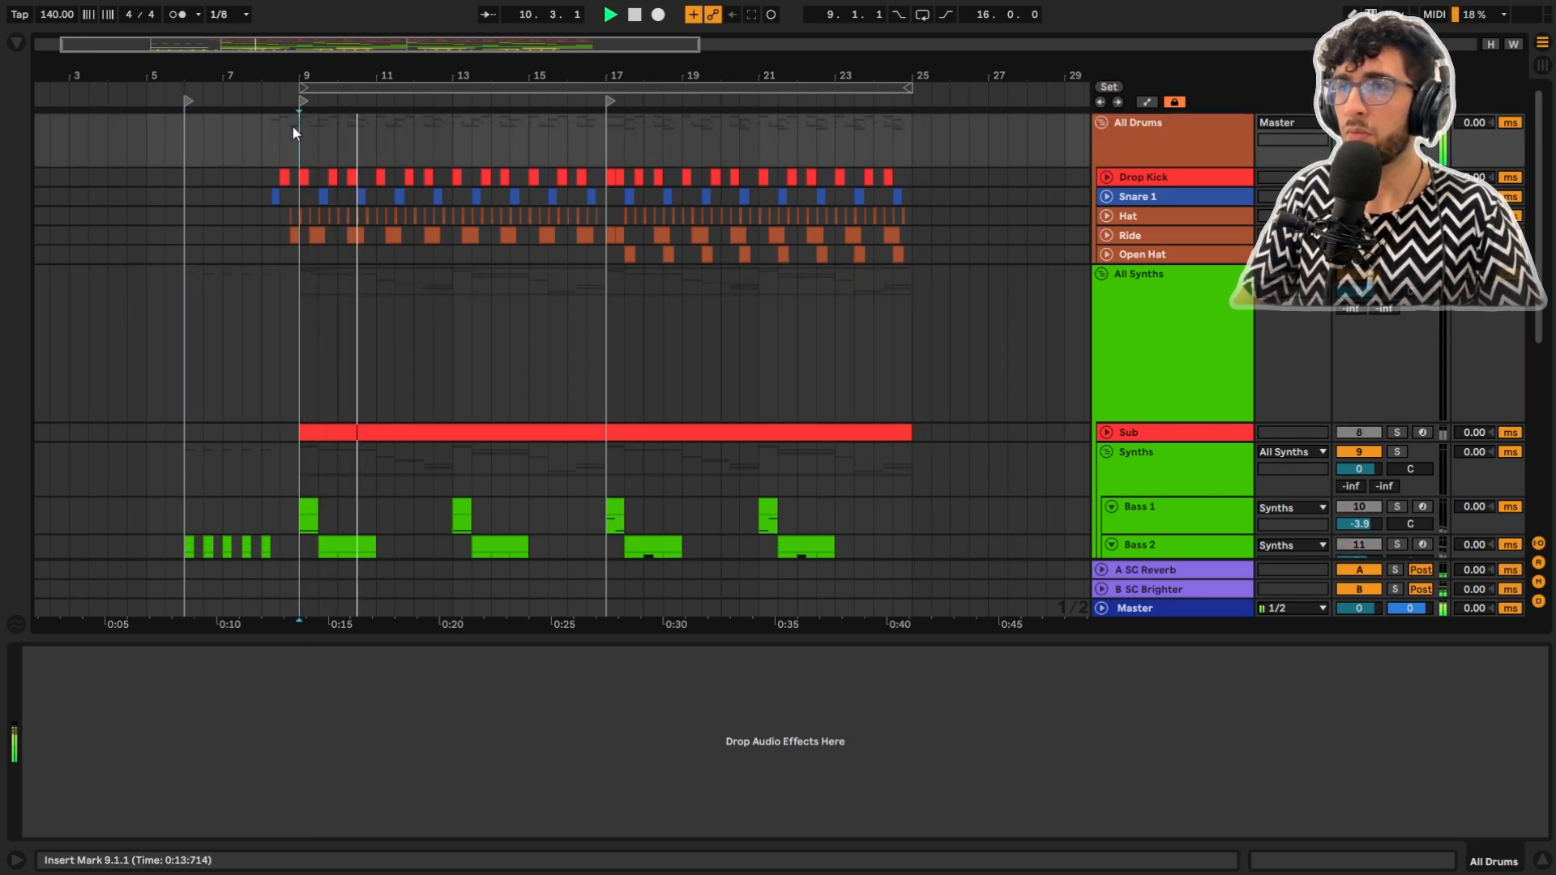
{"action": "key", "text": "space"}
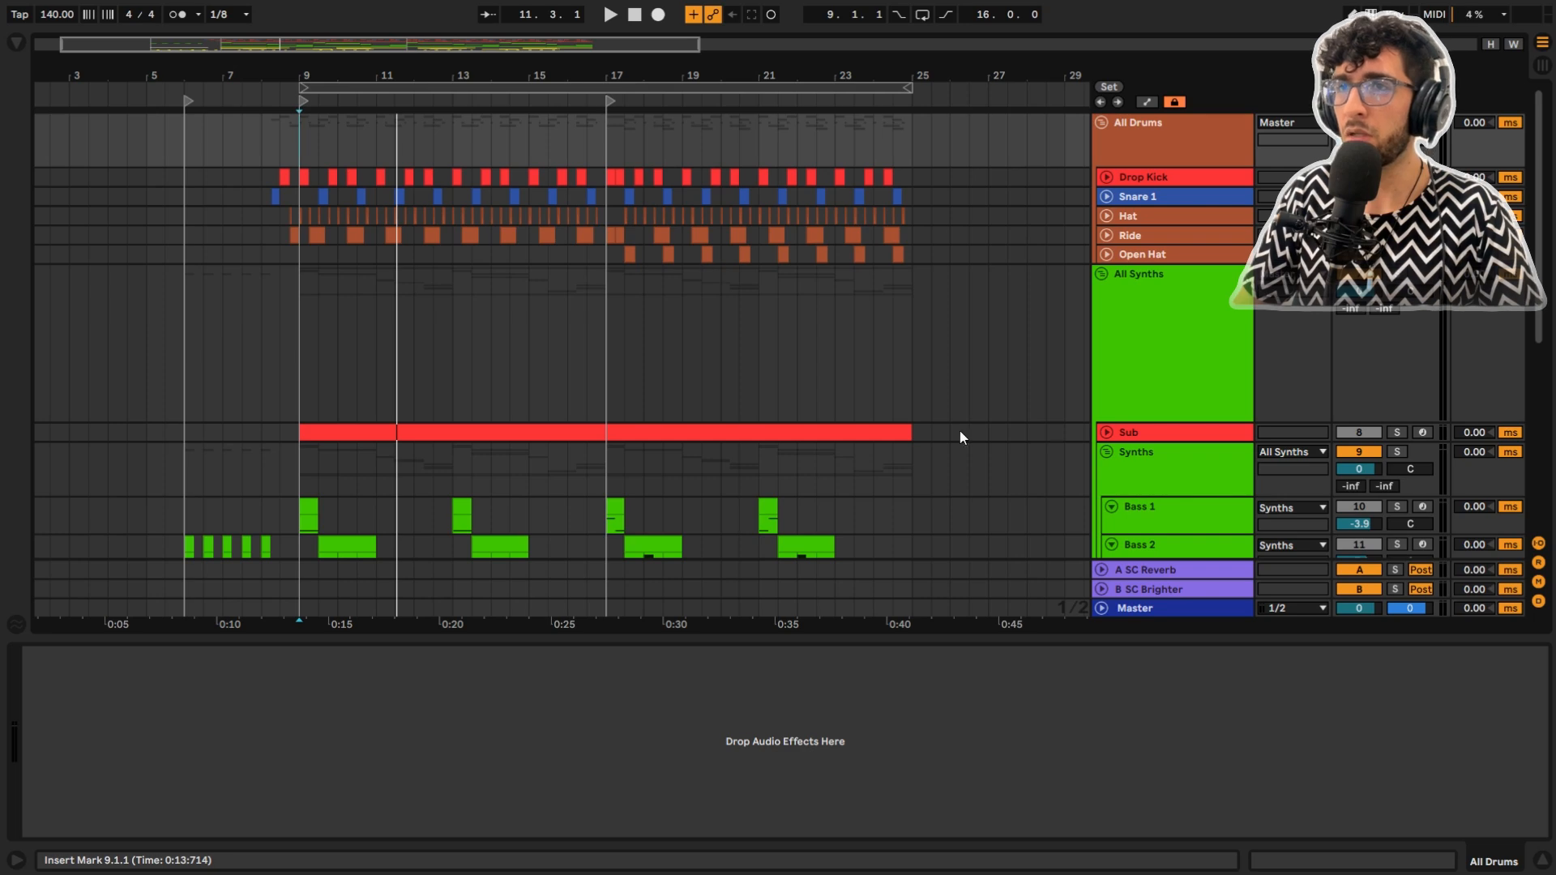
Hide the device view, reactivate the All Synths group and place the insert marker at bar 9
{"action": "scroll", "coordinate": [1058, 362], "scroll_direction": "down", "scroll_amount": 4}
{"action": "scroll", "coordinate": [1267, 465], "scroll_direction": "down", "scroll_amount": 5}
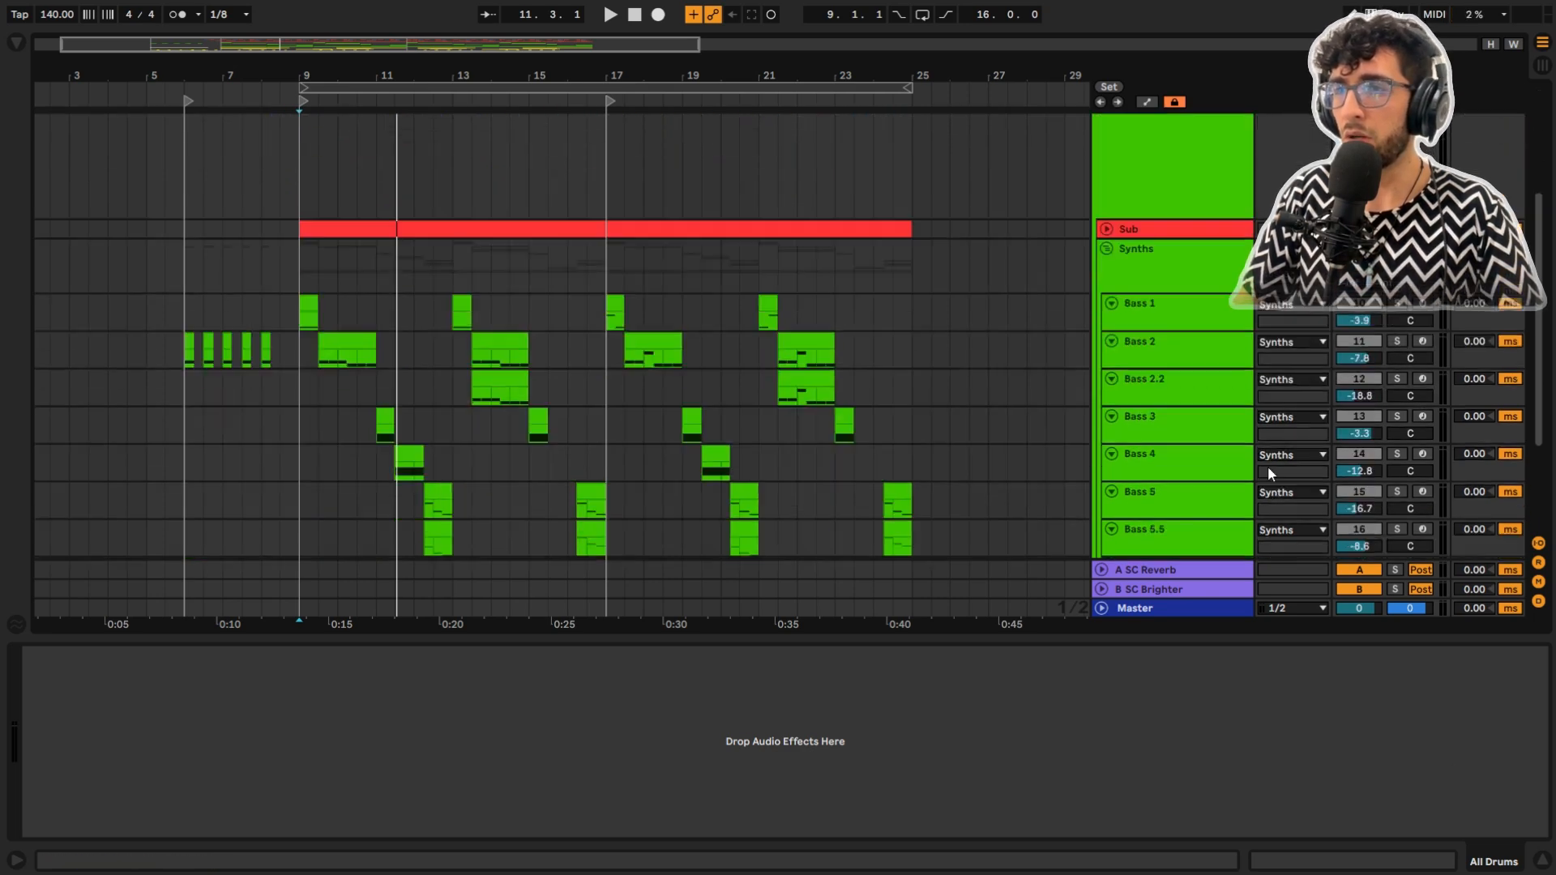
{"action": "key", "text": "ctrl+alt+l"}
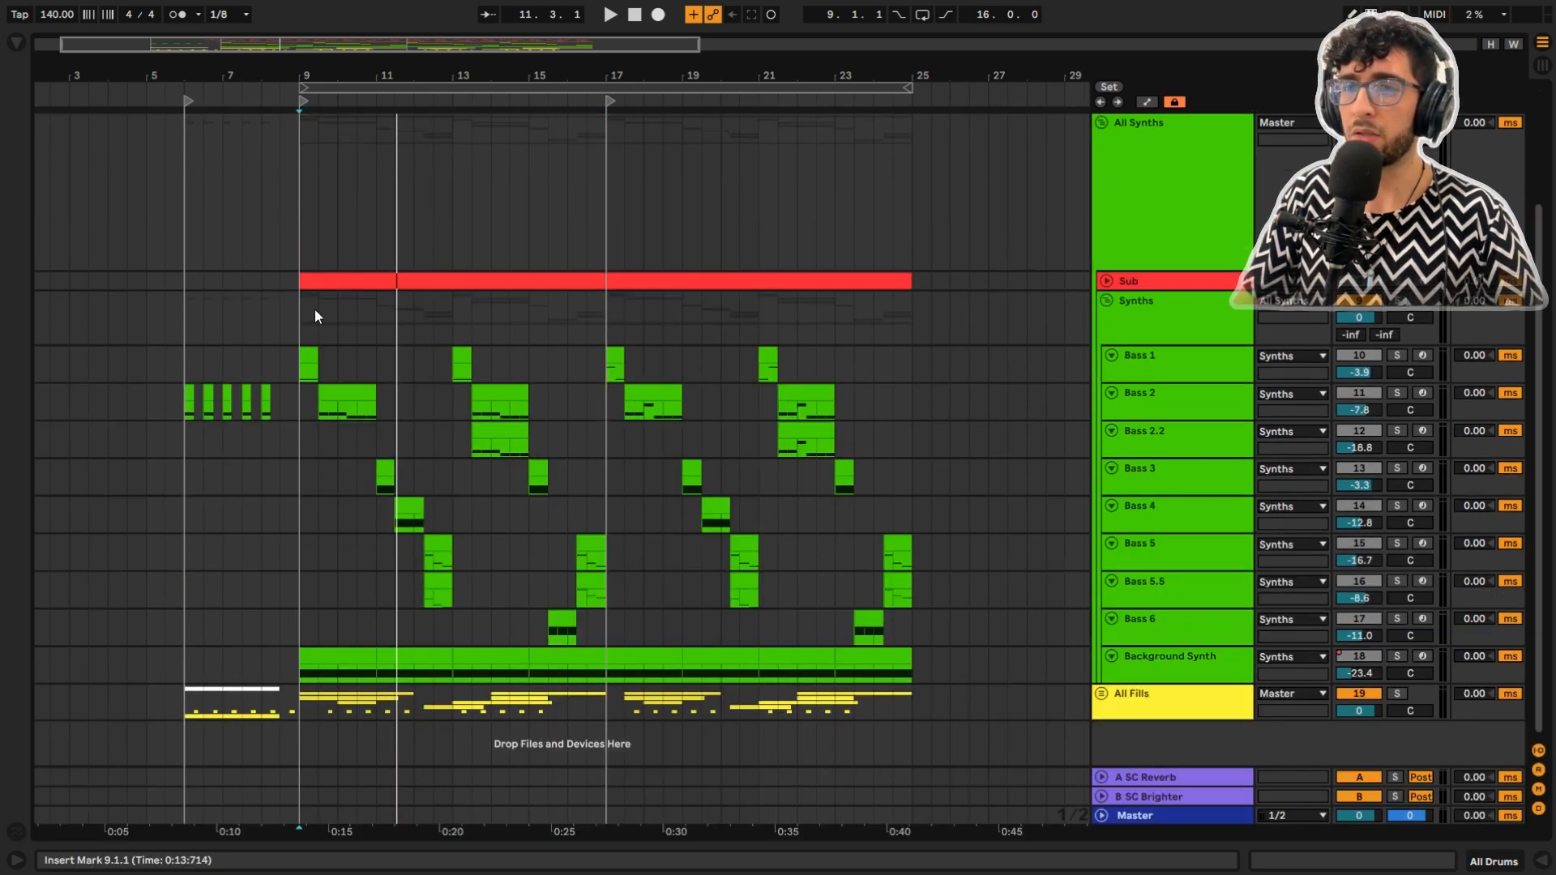
{"action": "scroll", "coordinate": [434, 354], "scroll_direction": "up", "scroll_amount": 4}
{"action": "left_click", "coordinate": [280, 336]}
{"action": "scroll", "coordinate": [1110, 308], "scroll_direction": "up", "scroll_amount": 1}
{"action": "left_click", "coordinate": [1110, 308]}
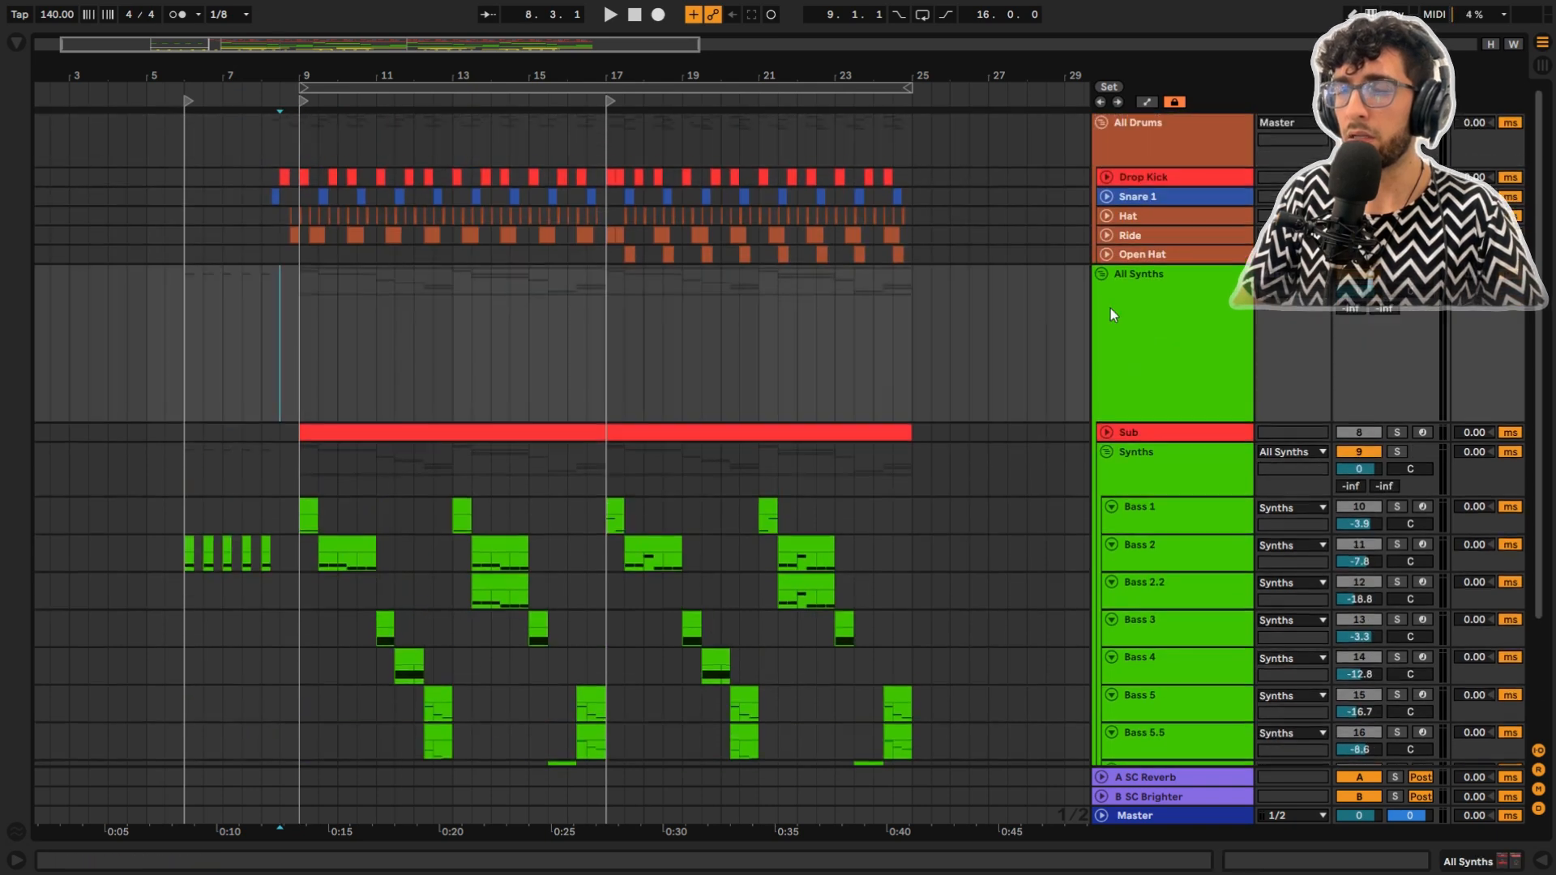
{"action": "key", "text": "0"}
{"action": "scroll", "coordinate": [307, 342], "scroll_direction": "up", "scroll_amount": 4}
{"action": "left_click", "coordinate": [308, 342]}
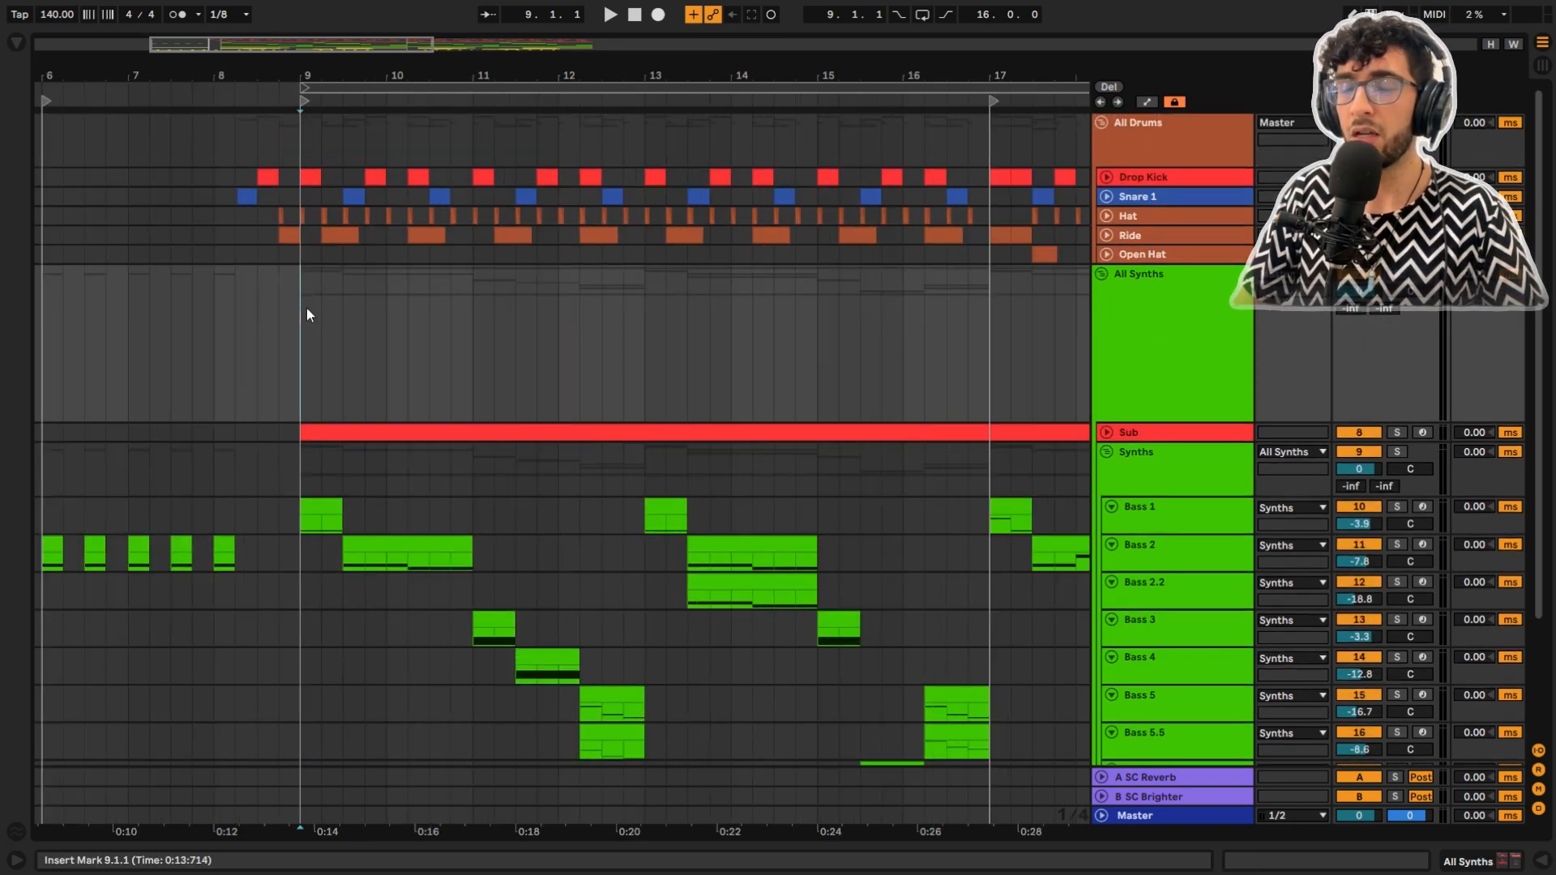
Unfold the Sub track and show its device chain
{"action": "left_click", "coordinate": [1106, 432]}
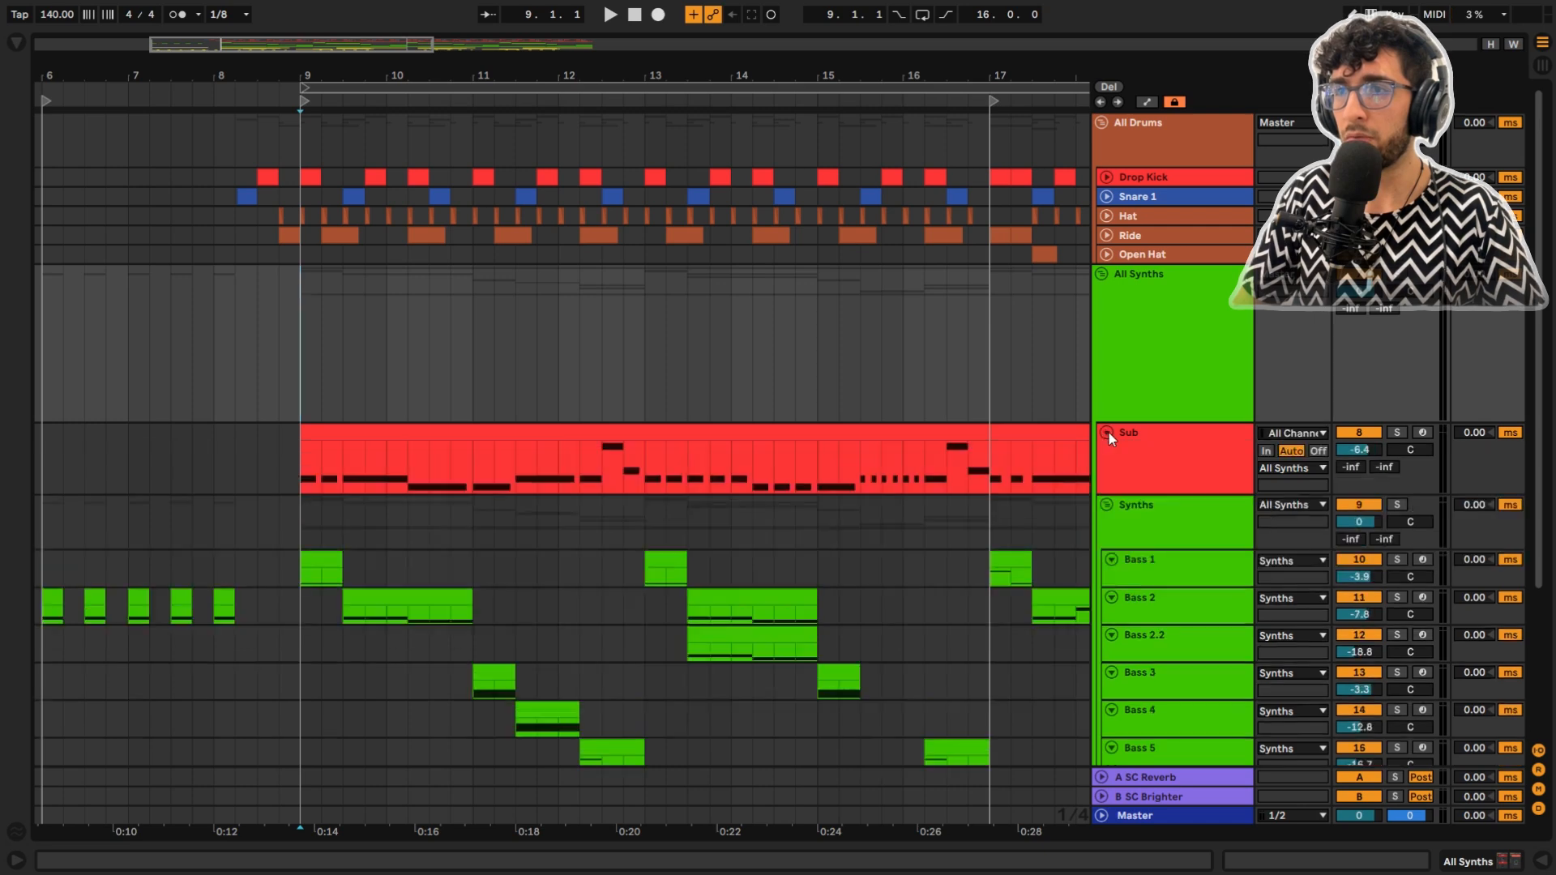
{"action": "left_click", "coordinate": [1147, 474]}
{"action": "scroll", "coordinate": [1147, 474], "scroll_direction": "down", "scroll_amount": 3}
{"action": "double_click", "coordinate": [1170, 258]}
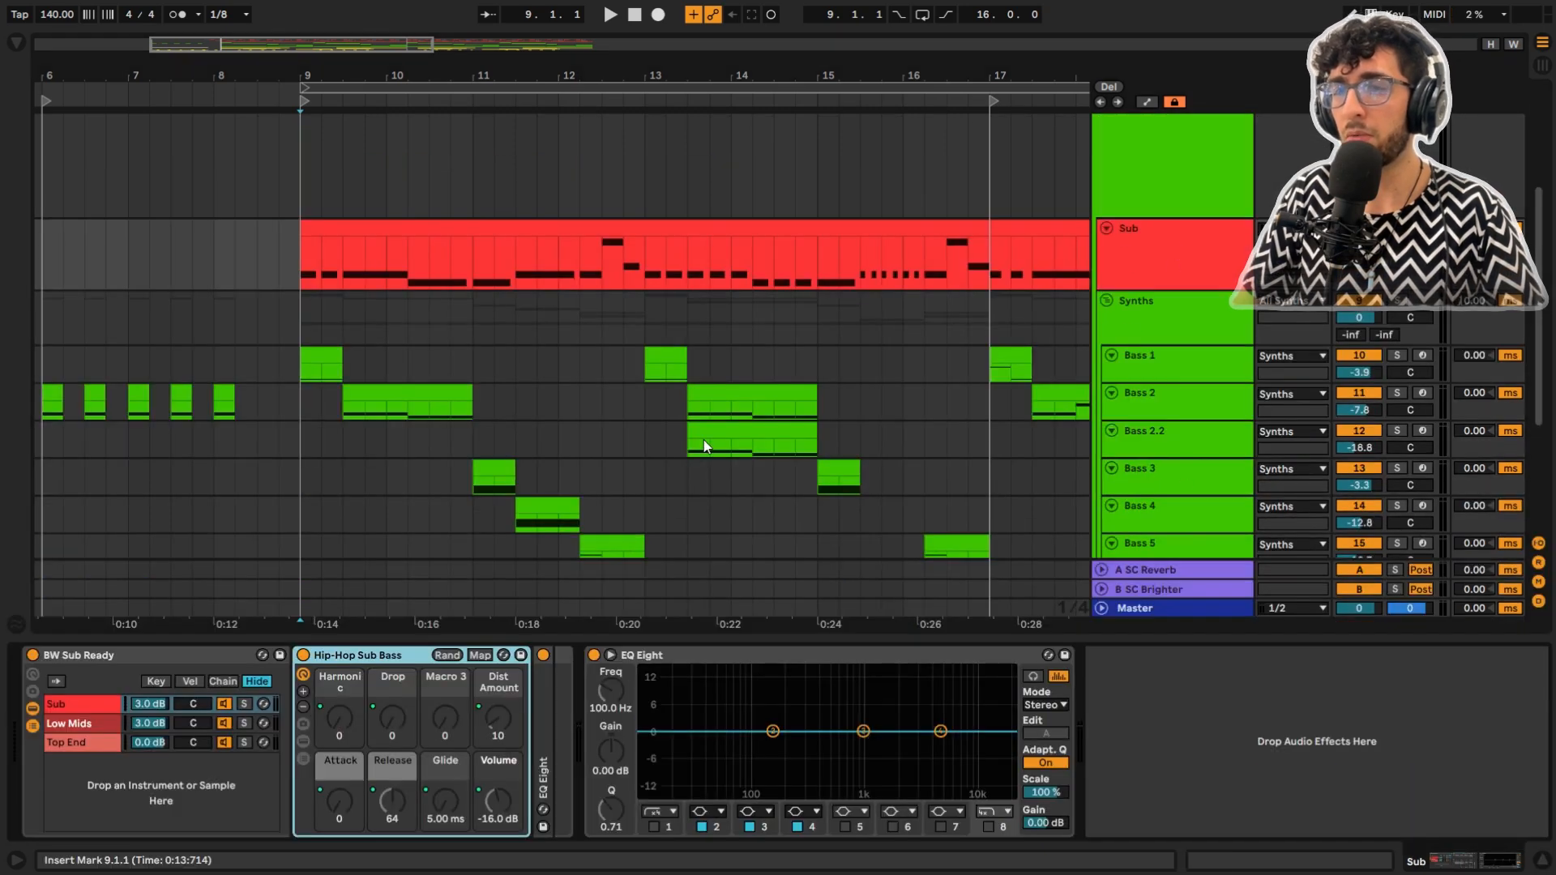
Examine the Sub clip spanning bars 9 to 17 and its MIDI notes, and return to the device chain
{"action": "left_click", "coordinate": [353, 238]}
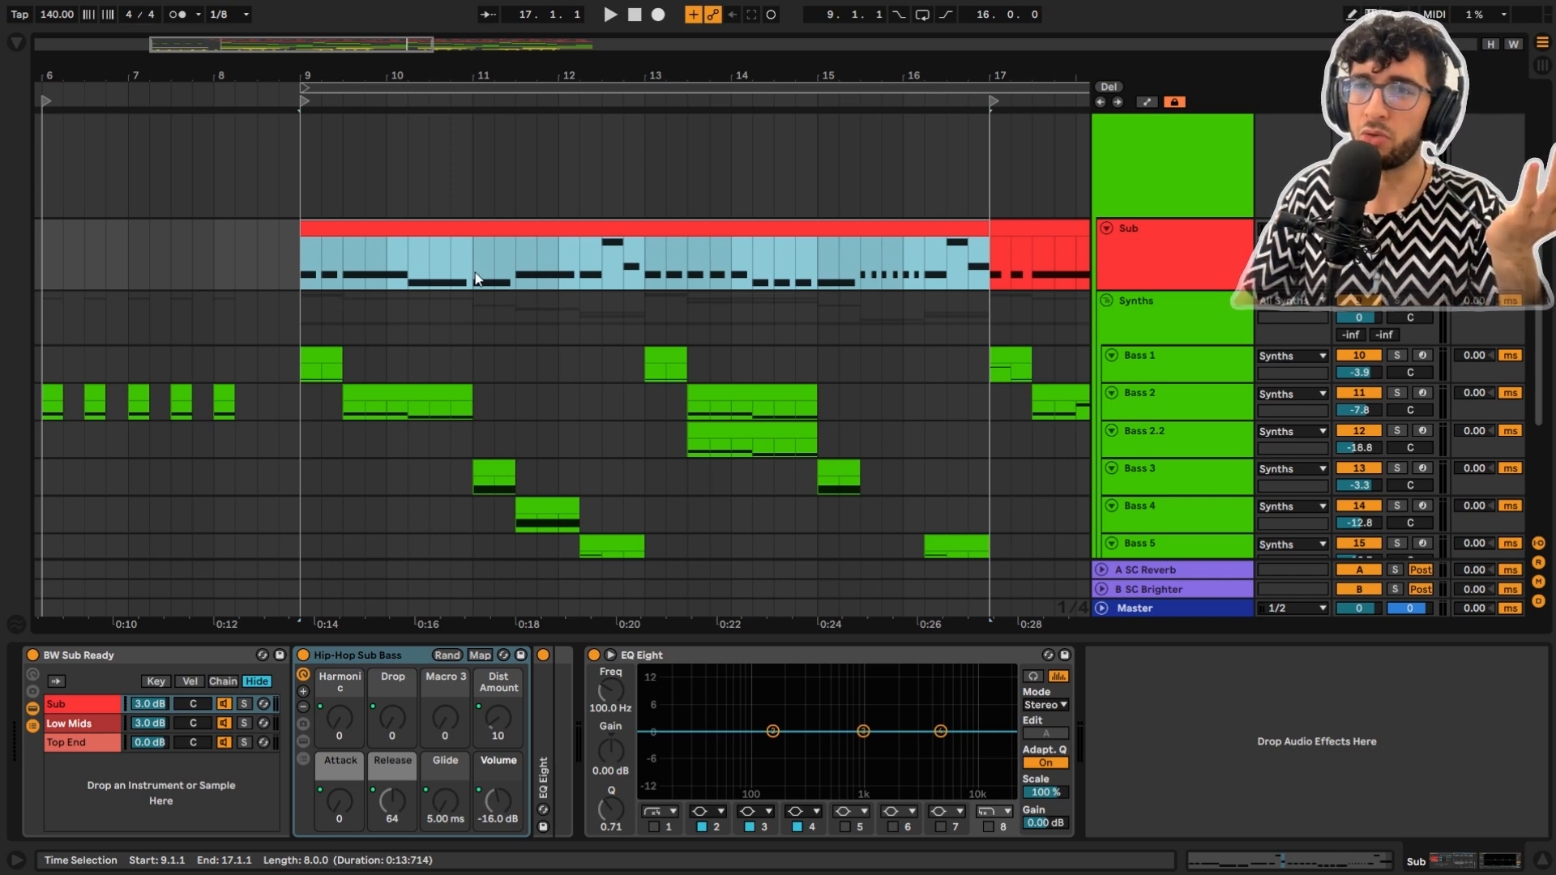
{"action": "left_click", "coordinate": [301, 281]}
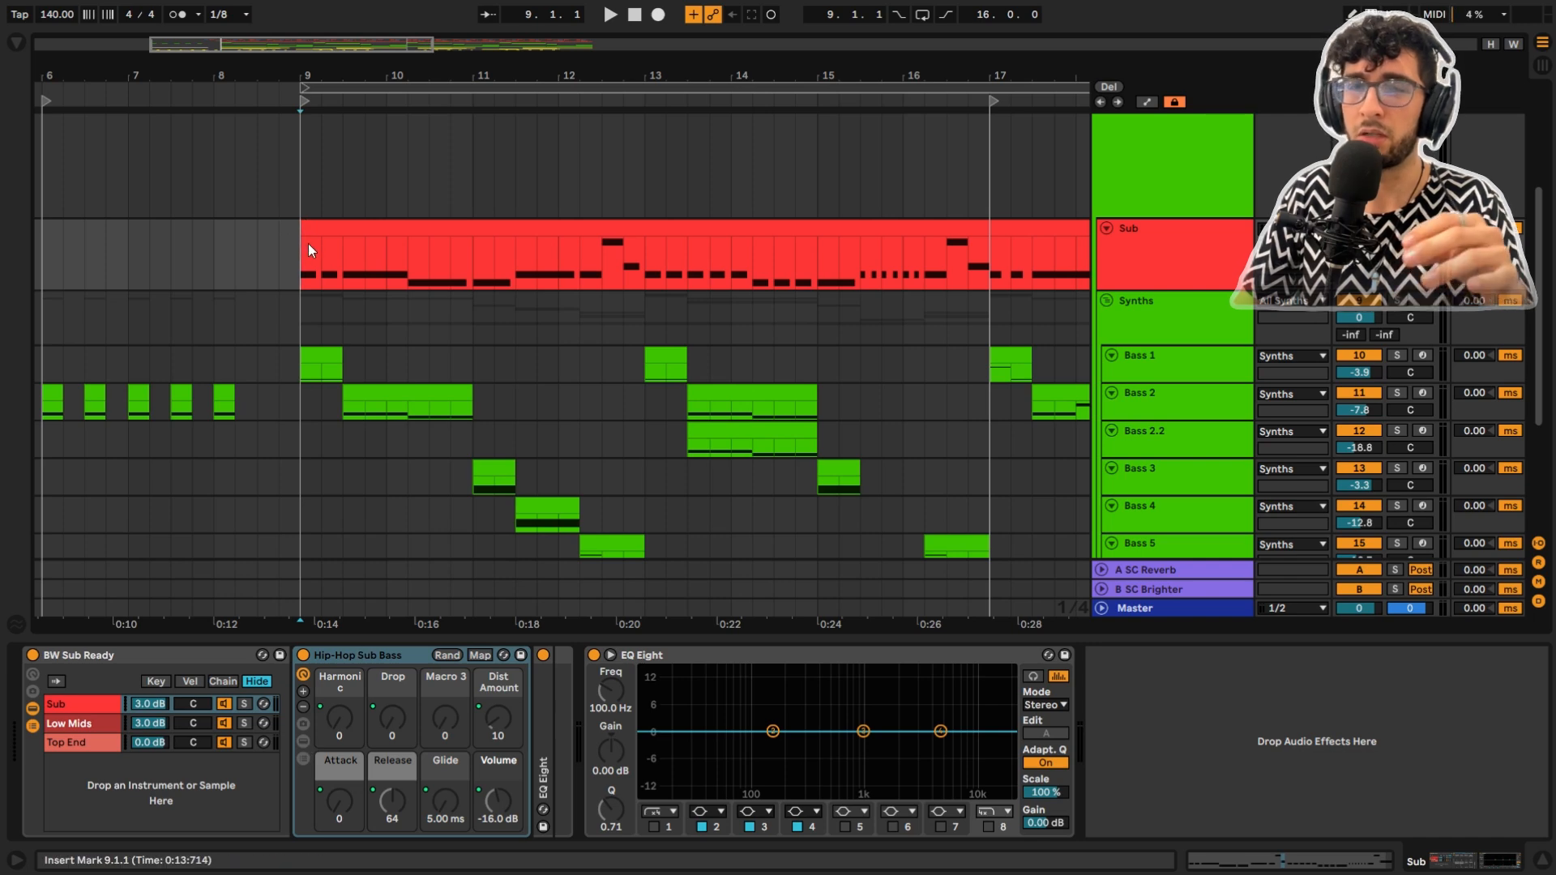
{"action": "left_click", "coordinate": [316, 242]}
{"action": "scroll", "coordinate": [279, 215], "scroll_direction": "down", "scroll_amount": 1}
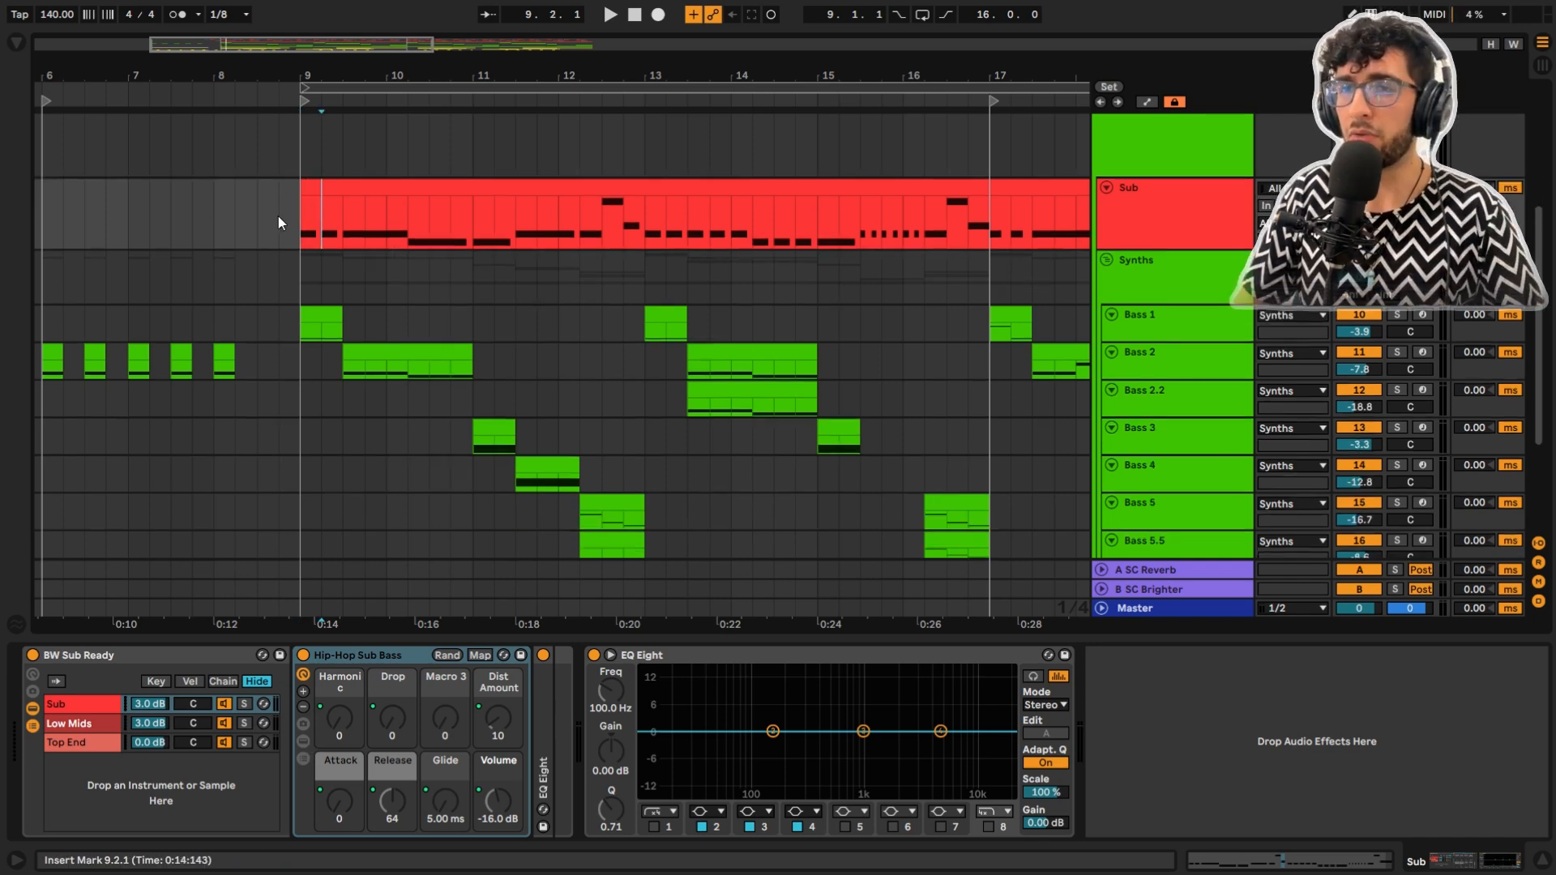
{"action": "scroll", "coordinate": [586, 382], "scroll_direction": "down", "scroll_amount": 3}
{"action": "scroll", "coordinate": [601, 381], "scroll_direction": "up", "scroll_amount": 2}
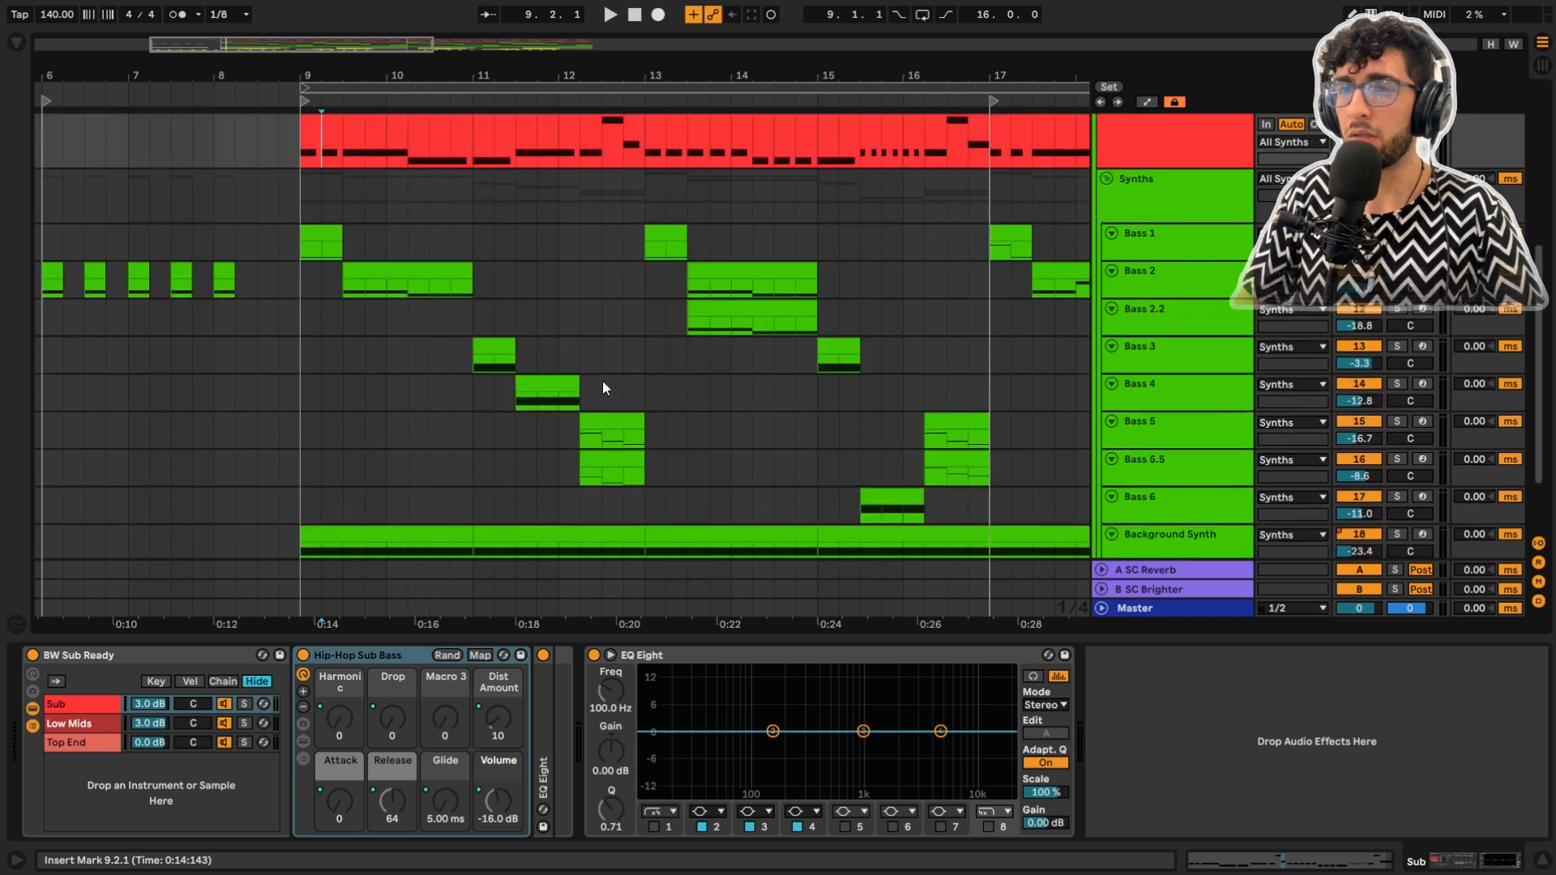
{"action": "scroll", "coordinate": [603, 384], "scroll_direction": "up", "scroll_amount": 3}
{"action": "double_click", "coordinate": [631, 227]}
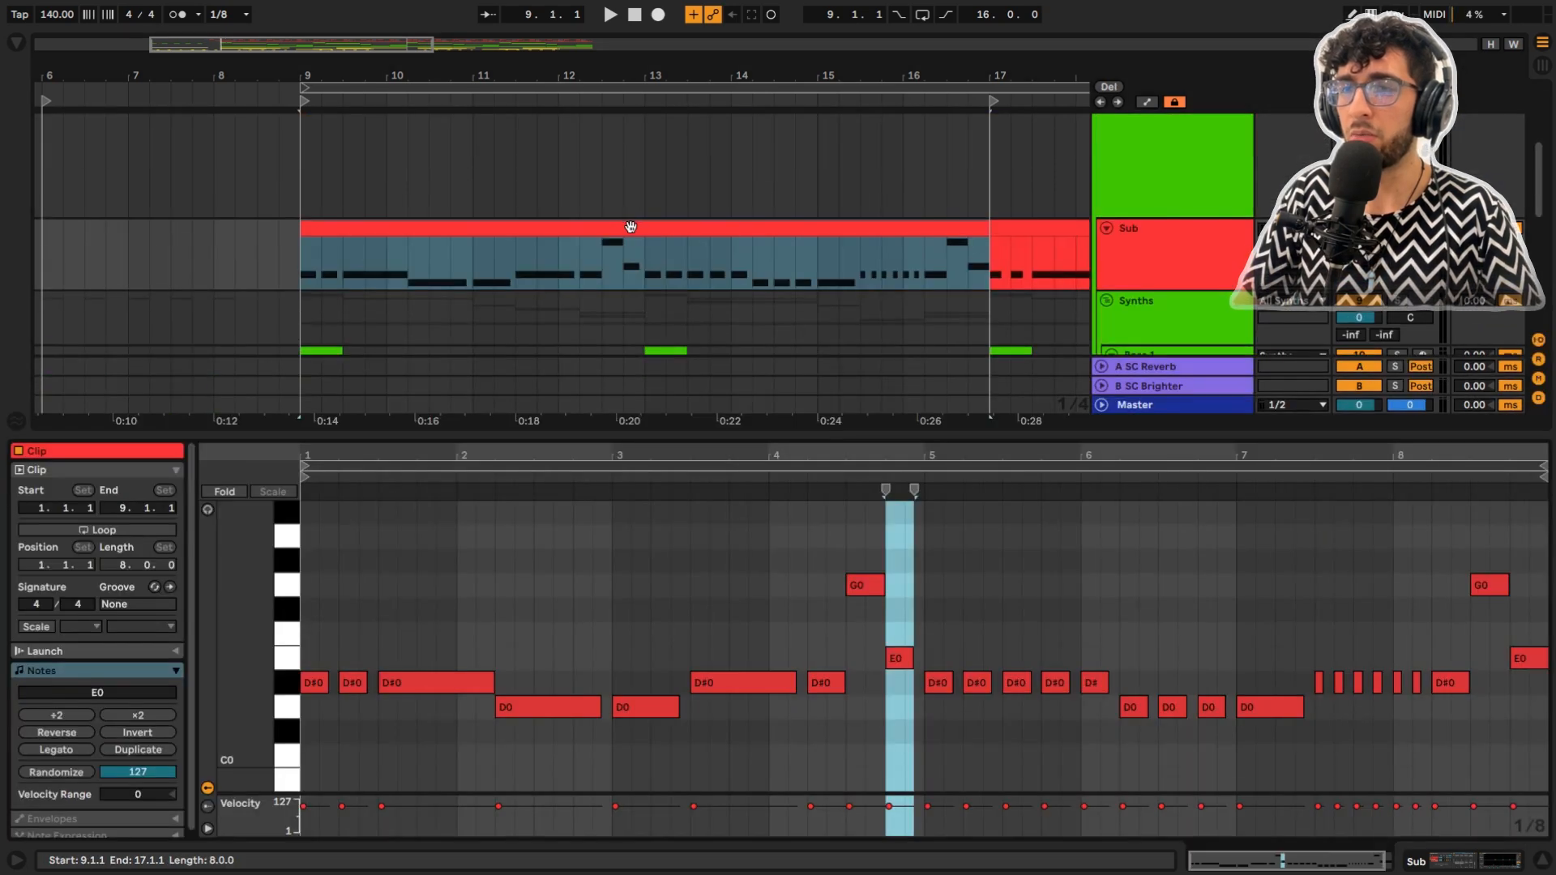
{"action": "key", "text": "shift+Tab"}
Inspect the Sub track's devices and the EQ Eight low cut on the Synths group, along with its bass tracks
{"action": "scroll", "coordinate": [1158, 301], "scroll_direction": "up", "scroll_amount": 2}
{"action": "left_click", "coordinate": [1158, 306]}
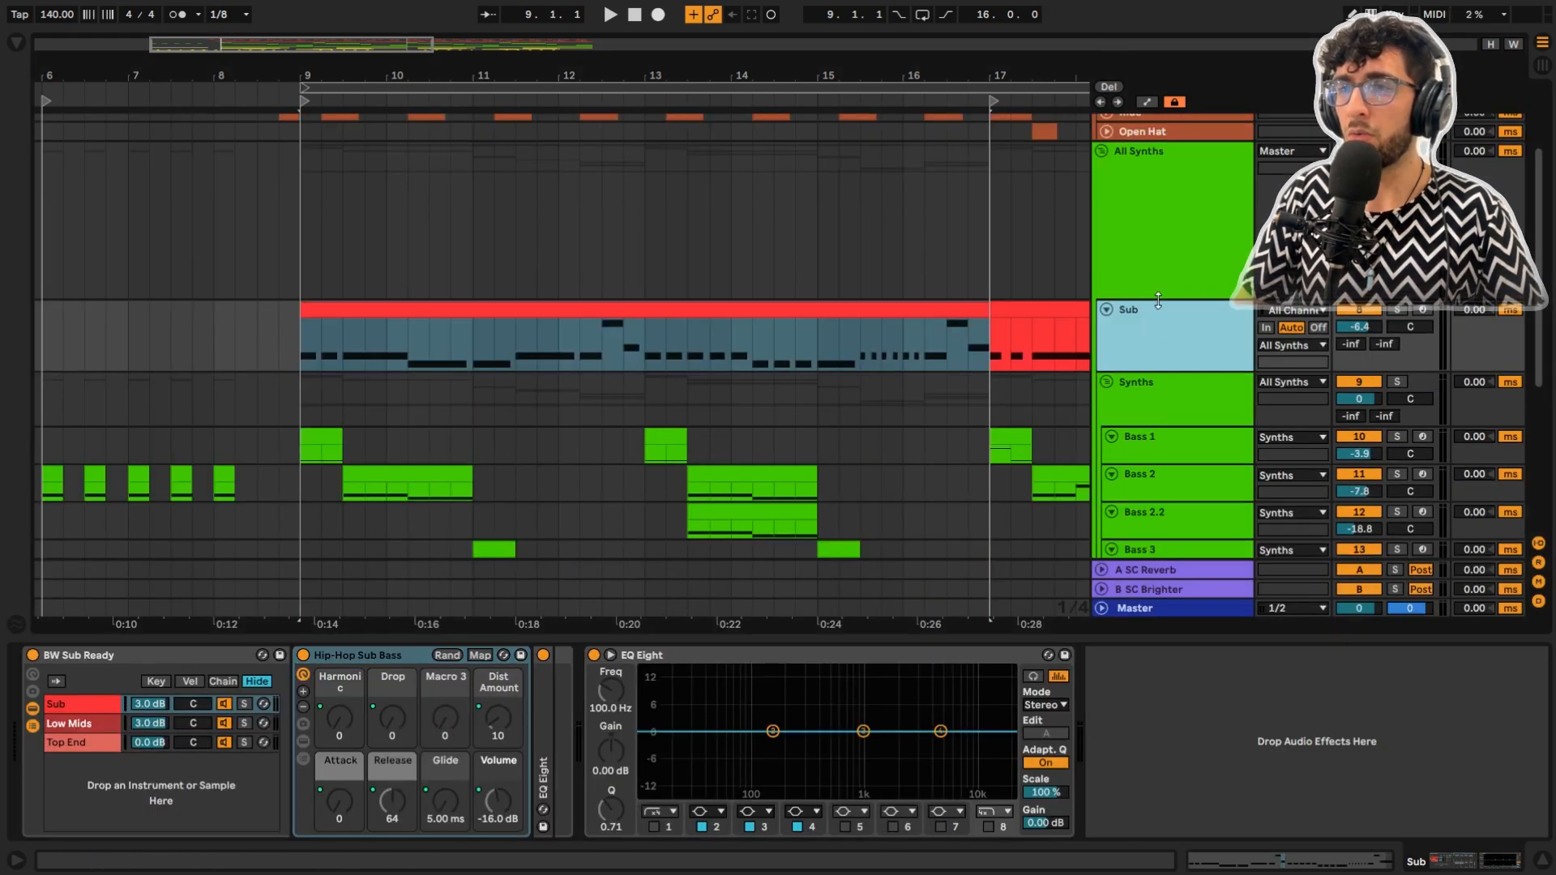
{"action": "left_click", "coordinate": [1179, 401]}
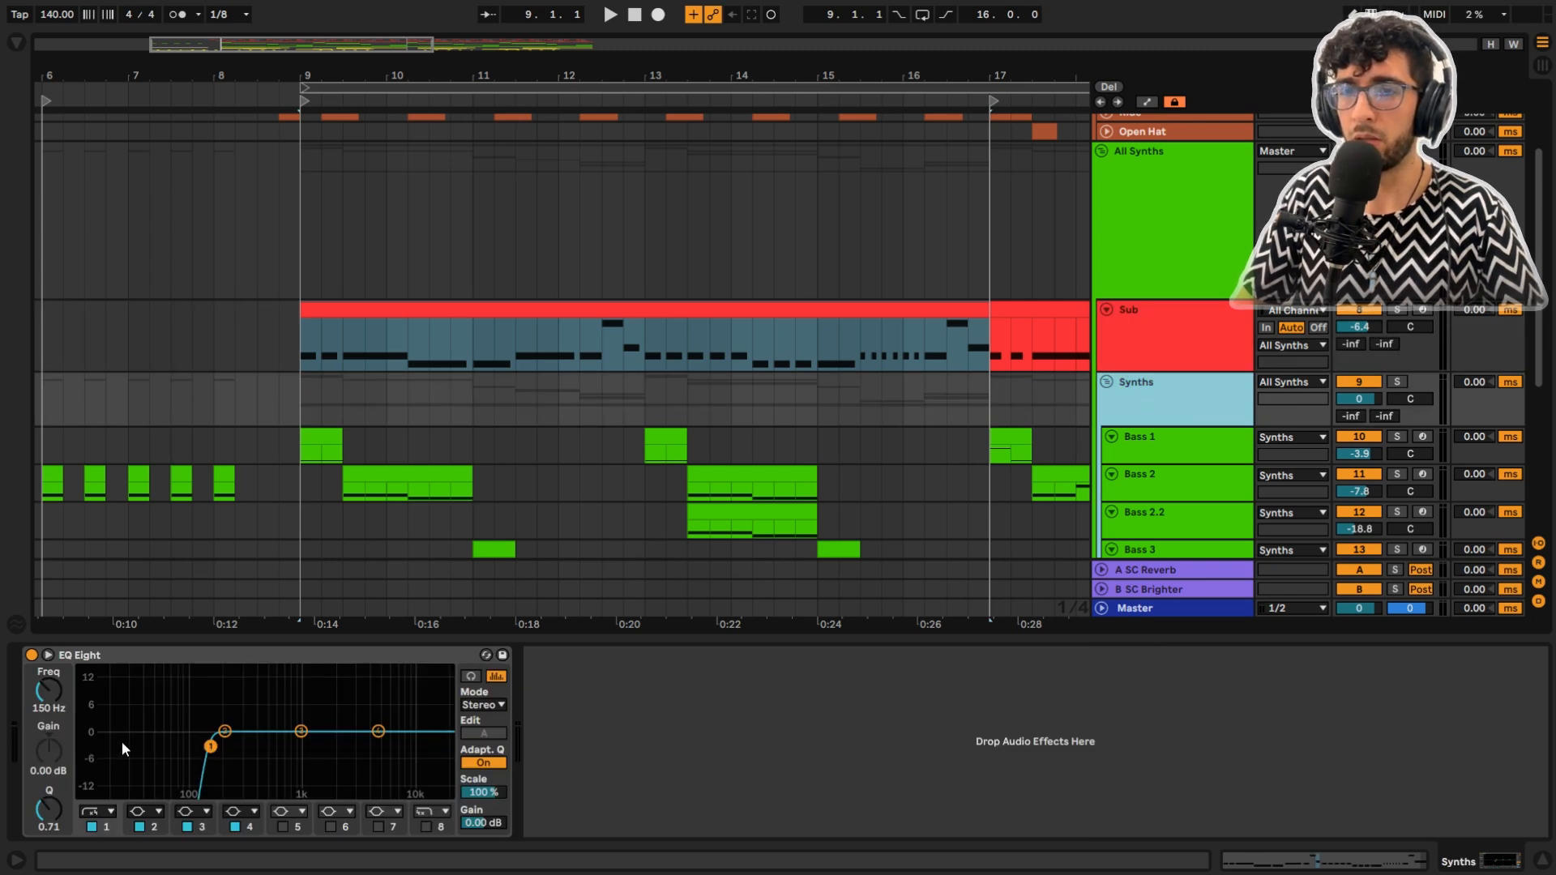
{"action": "left_click", "coordinate": [460, 356]}
{"action": "scroll", "coordinate": [562, 387], "scroll_direction": "down", "scroll_amount": 5}
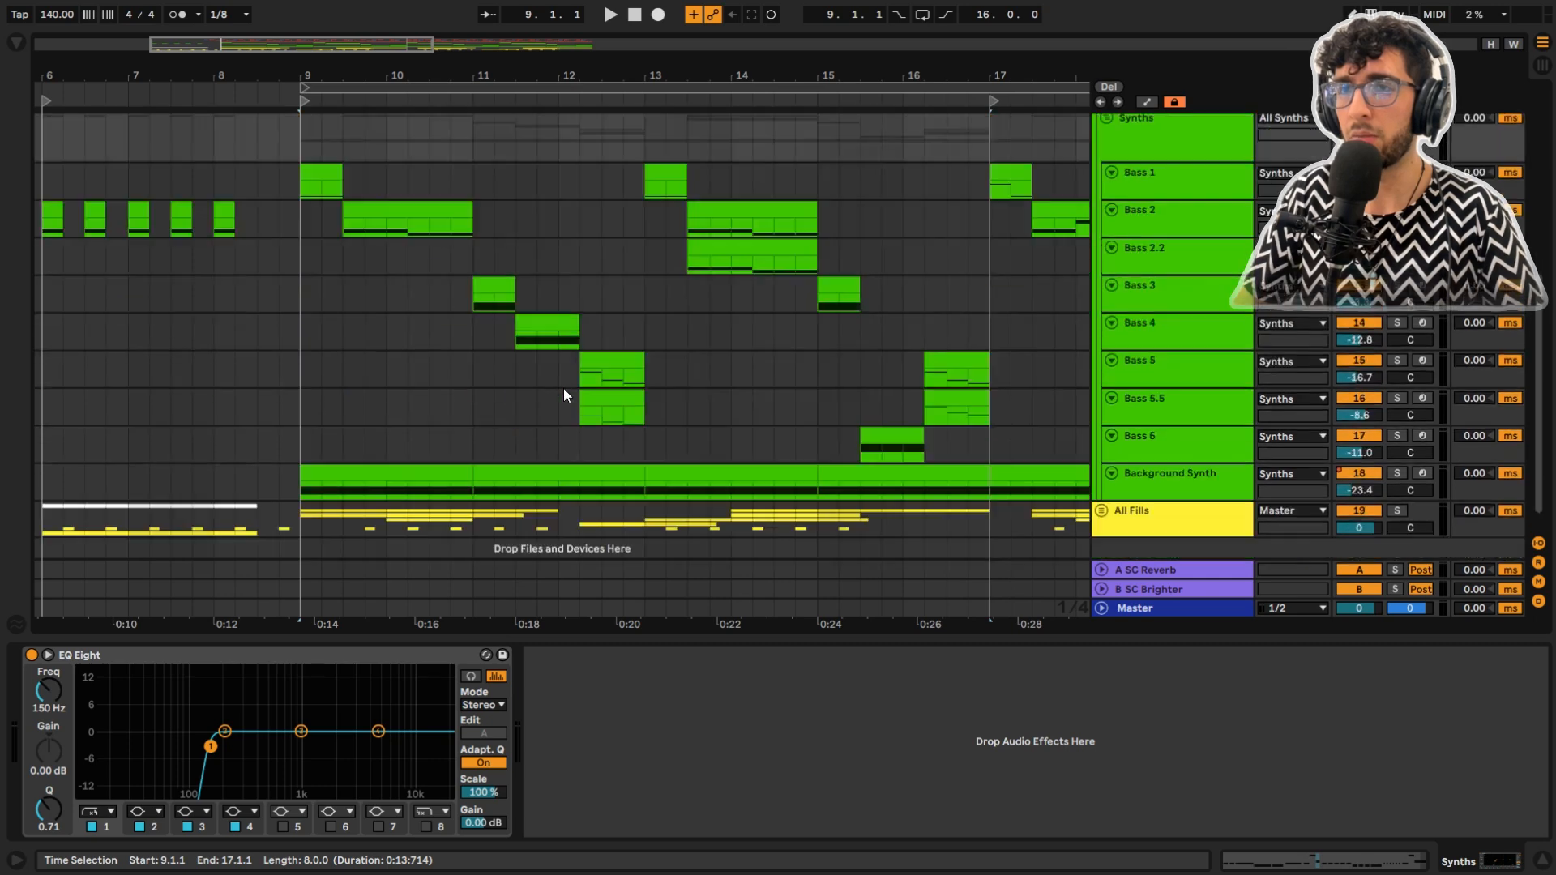
Compare the device chains of the All Synths group, the Sub track and the Synths group
{"action": "scroll", "coordinate": [562, 387], "scroll_direction": "up", "scroll_amount": 3}
{"action": "scroll", "coordinate": [534, 373], "scroll_direction": "up", "scroll_amount": 3}
{"action": "left_click", "coordinate": [1160, 231]}
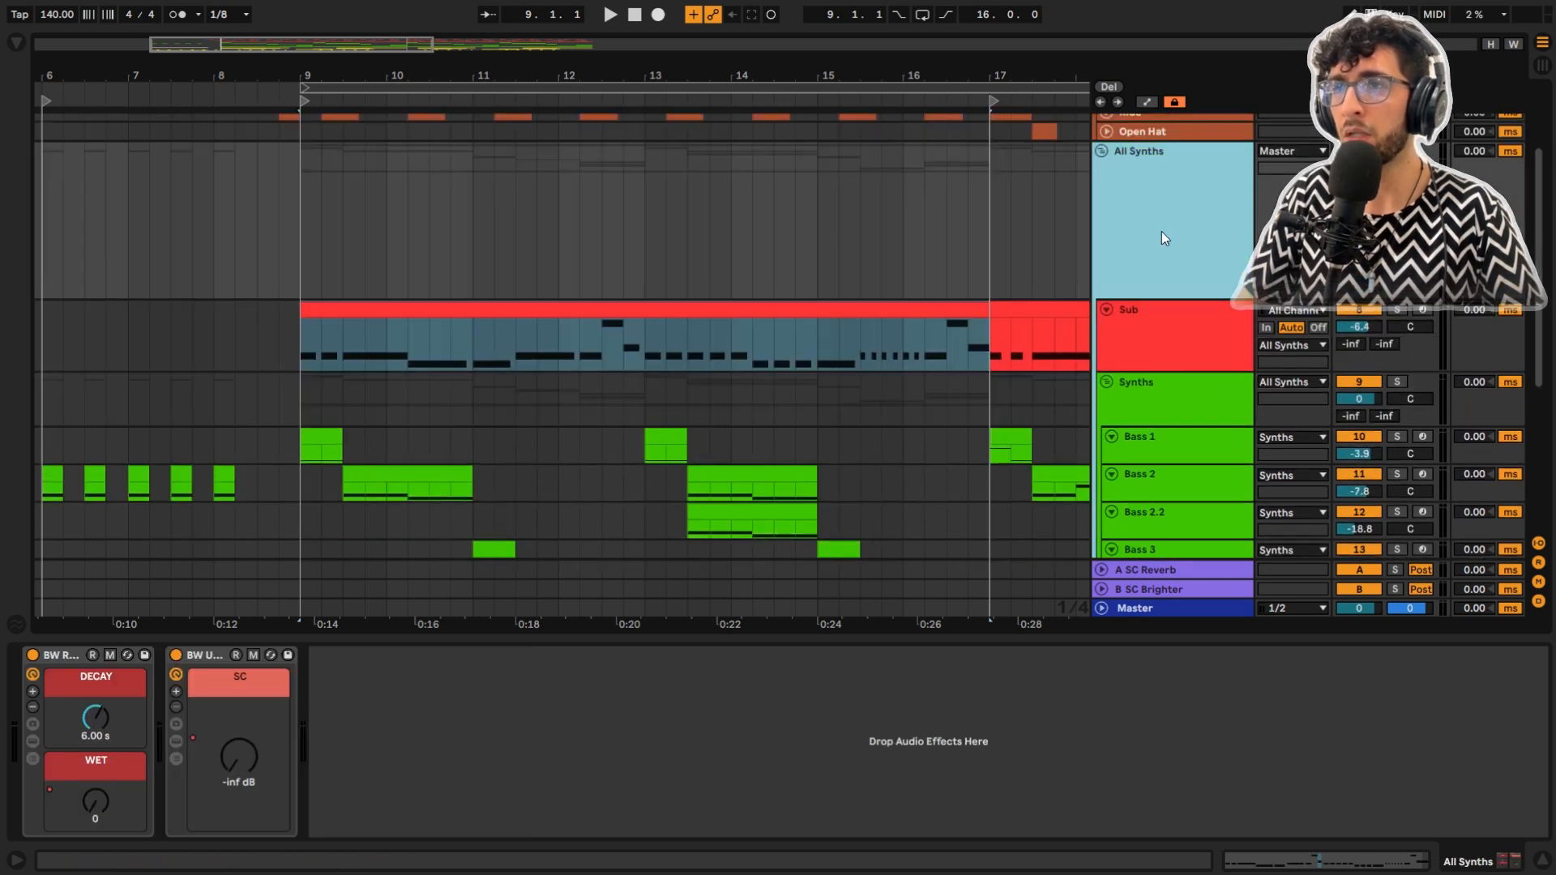
{"action": "left_click", "coordinate": [1175, 325]}
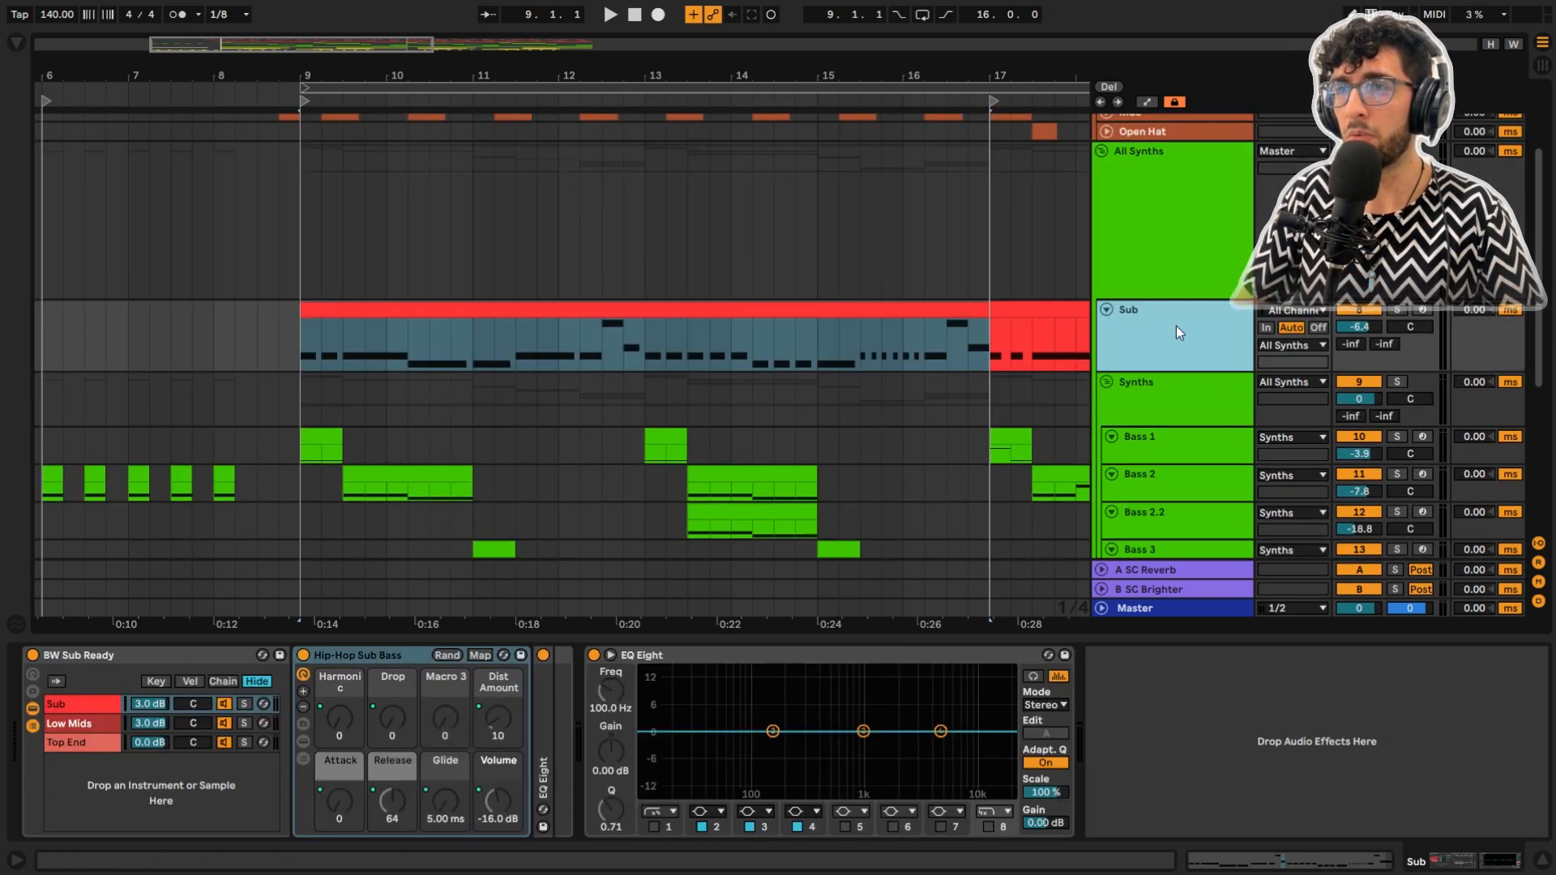
{"action": "left_click", "coordinate": [1194, 397]}
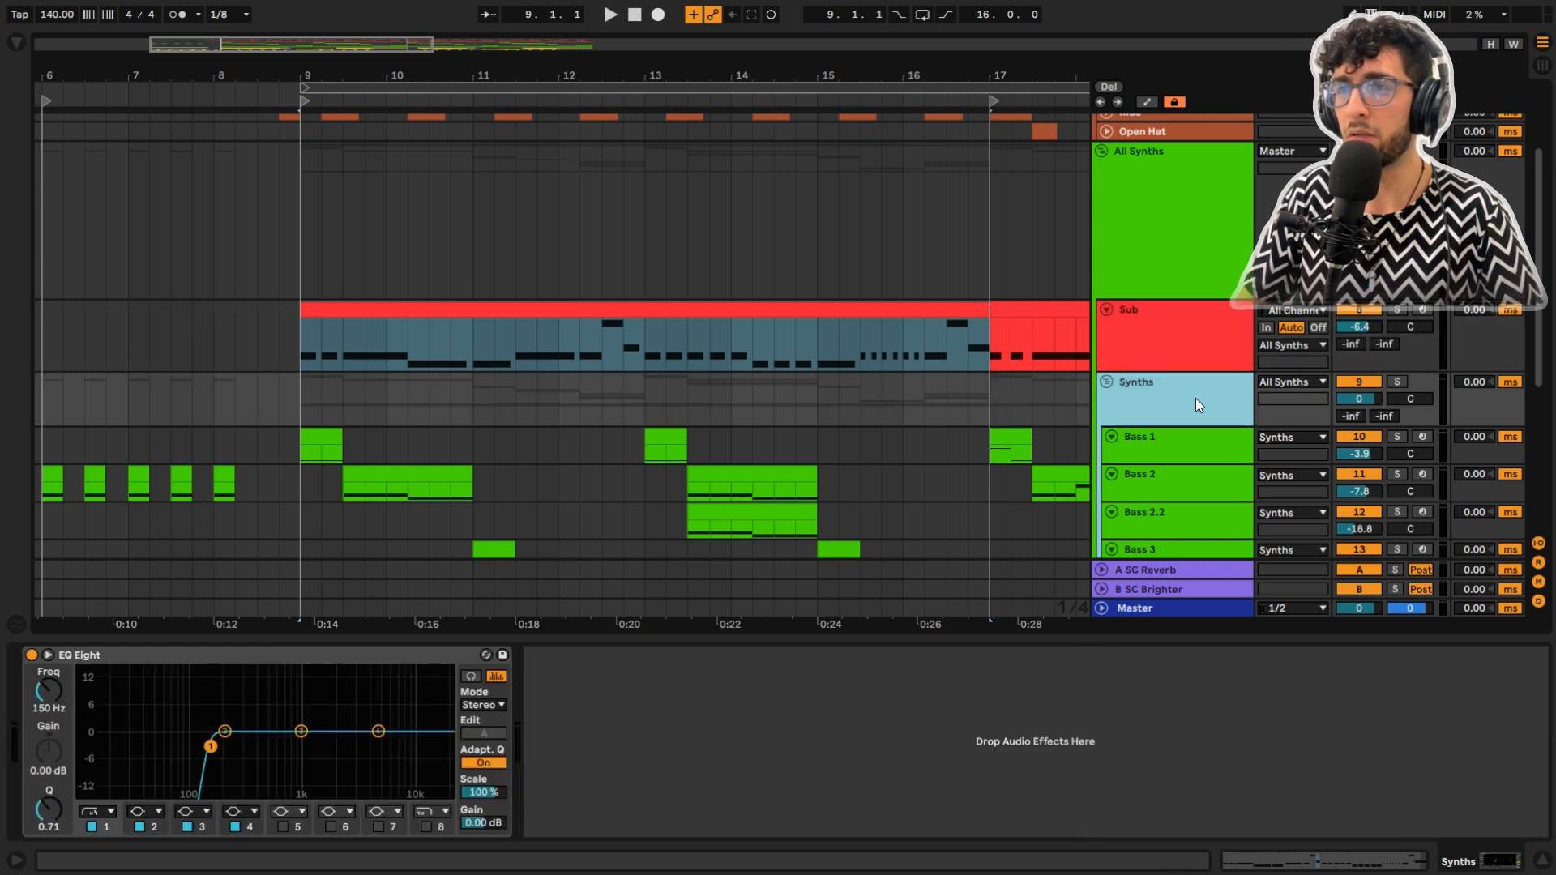
{"action": "left_click", "coordinate": [1188, 343]}
{"action": "left_click", "coordinate": [1203, 402]}
{"action": "left_click", "coordinate": [1183, 206]}
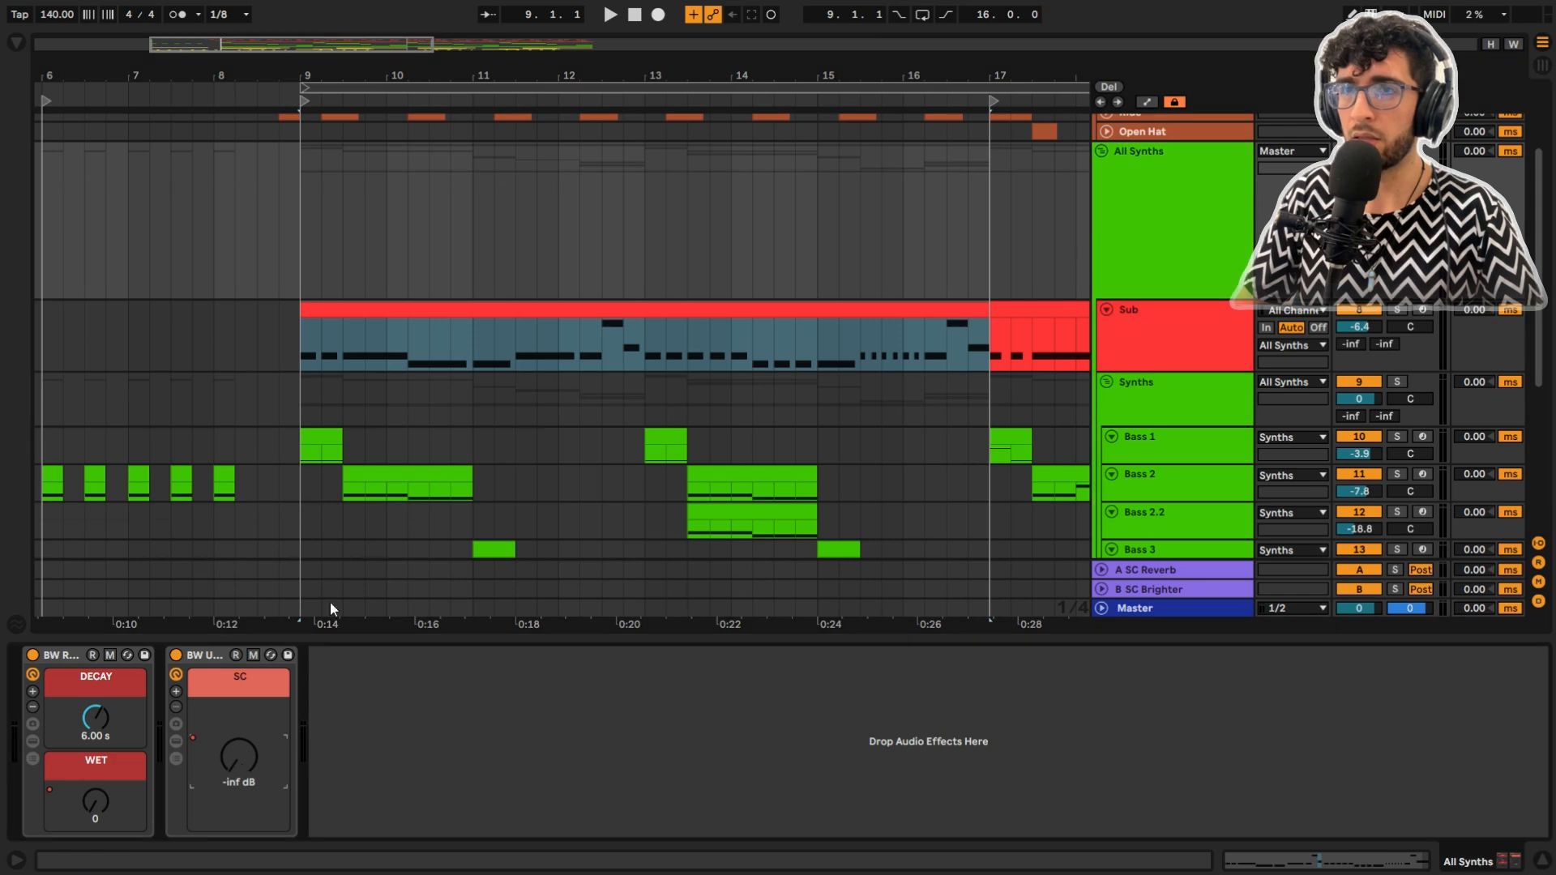
Show the automation lanes and examine the sidechain SC and reverb throw WET curves on the All Synths group
{"action": "key", "text": "a"}
{"action": "key", "text": "z"}
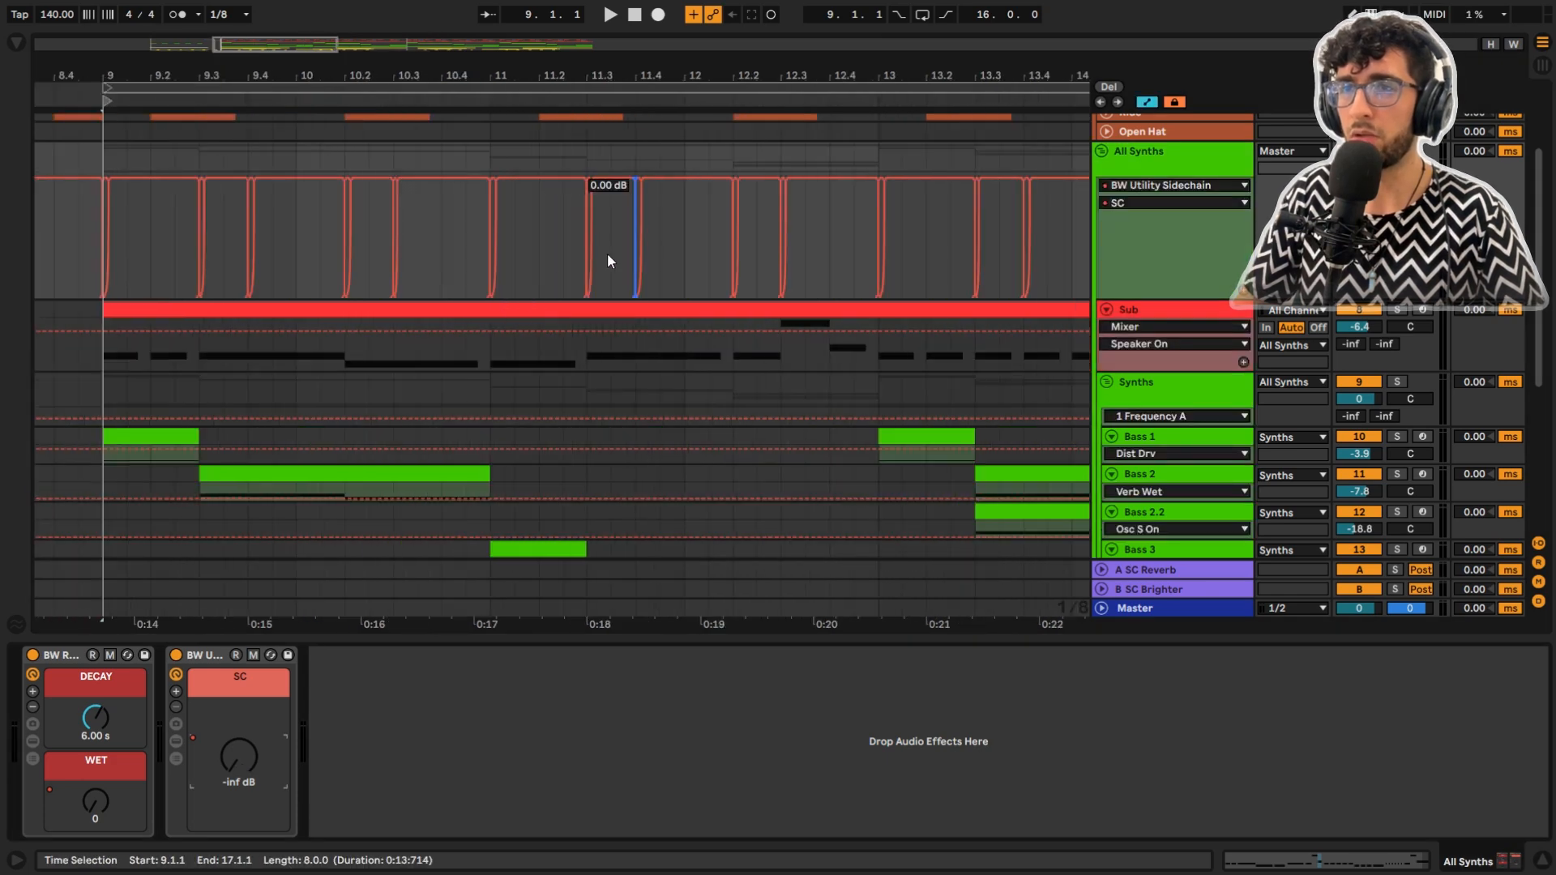
{"action": "left_click", "coordinate": [96, 806]}
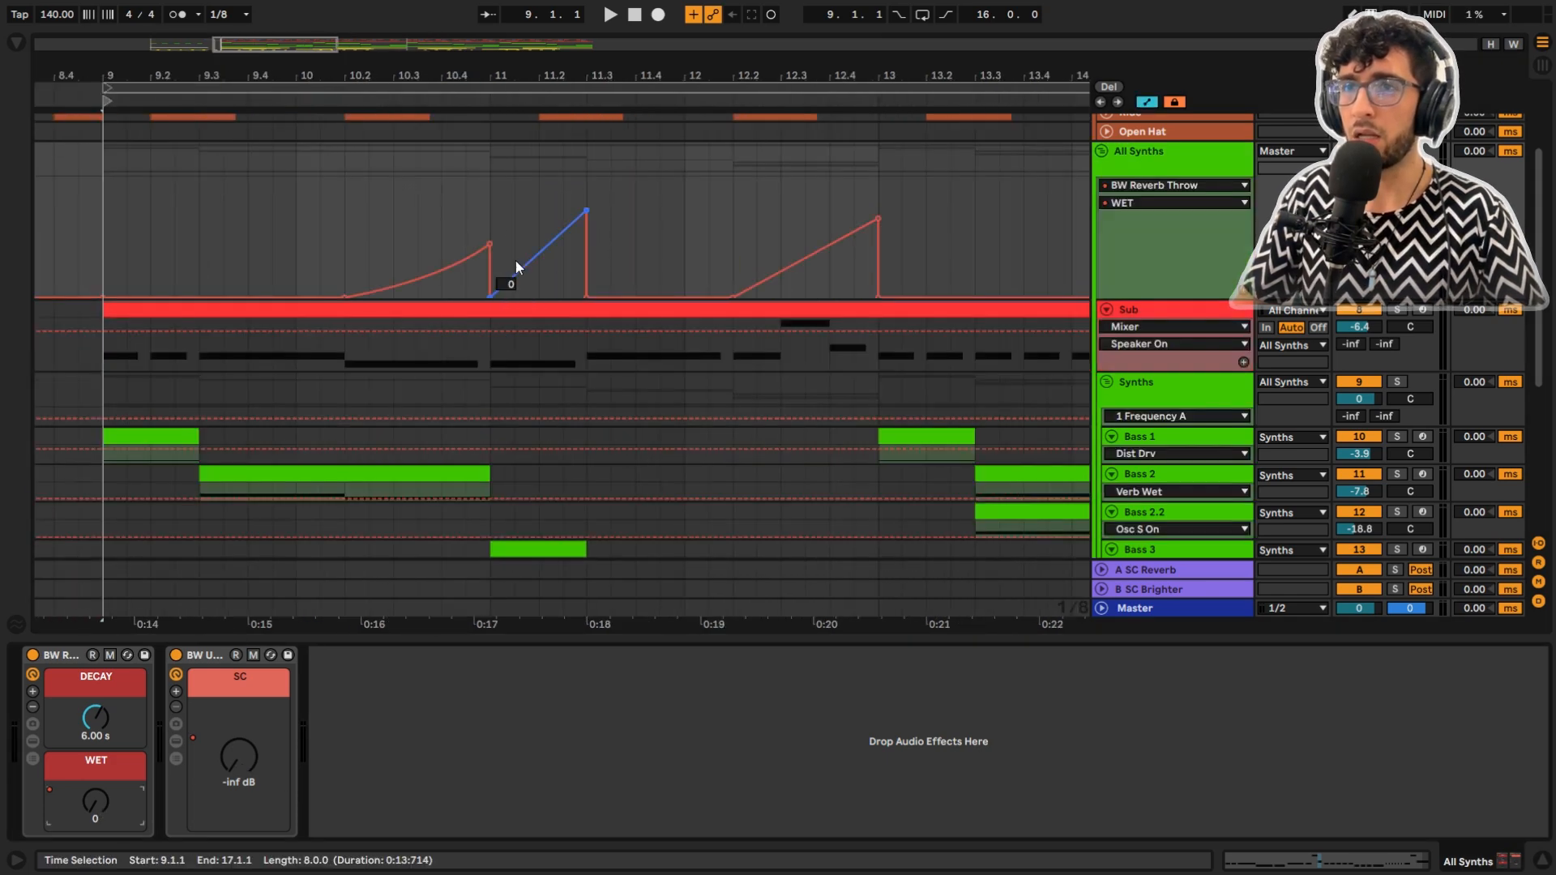
{"action": "scroll", "coordinate": [492, 220], "scroll_direction": "down", "scroll_amount": 3}
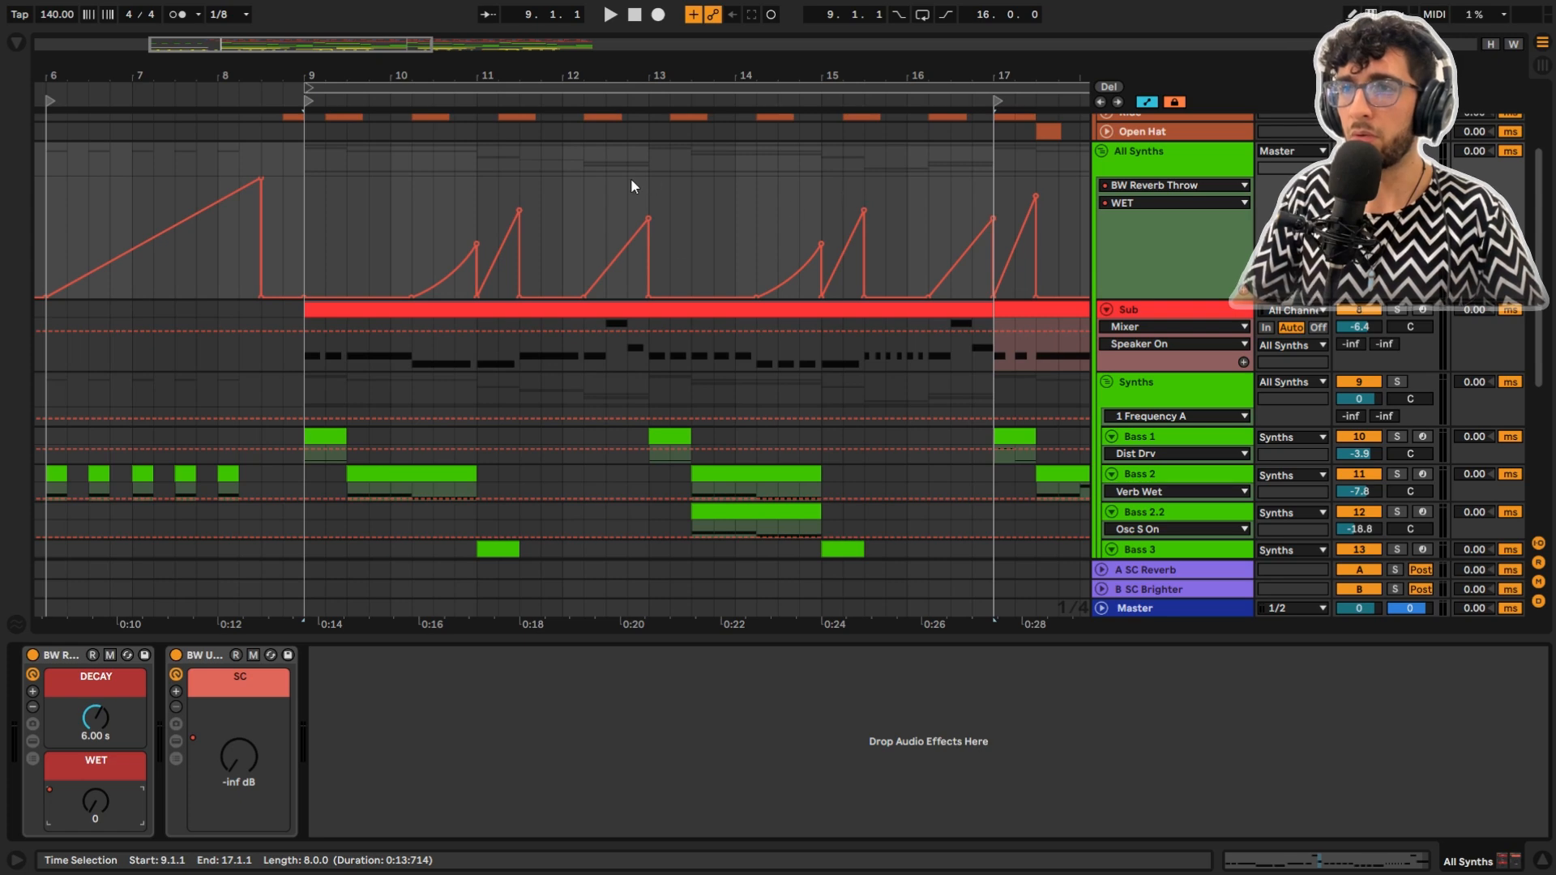
{"action": "scroll", "coordinate": [681, 191], "scroll_direction": "right", "scroll_amount": 5}
{"action": "scroll", "coordinate": [681, 191], "scroll_direction": "down", "scroll_amount": 2}
{"action": "scroll", "coordinate": [820, 178], "scroll_direction": "up", "scroll_amount": 3}
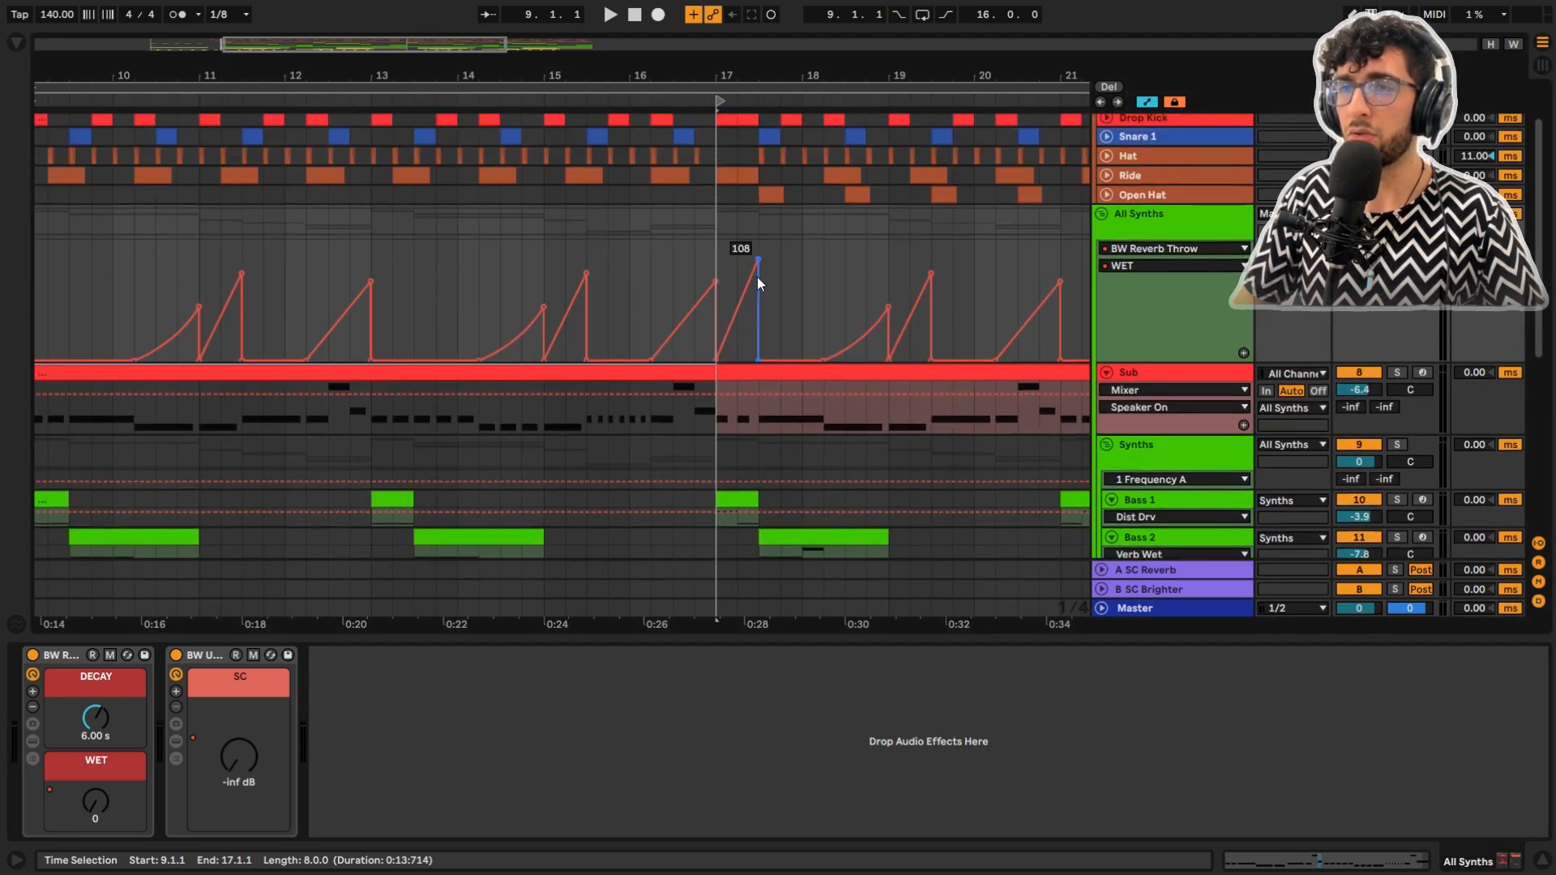
Raise the All Synths reverb throw WET automation peak at 17.3 and play the arrangement from bar 17
{"action": "left_click", "coordinate": [722, 250]}
{"action": "left_click", "coordinate": [1542, 861]}
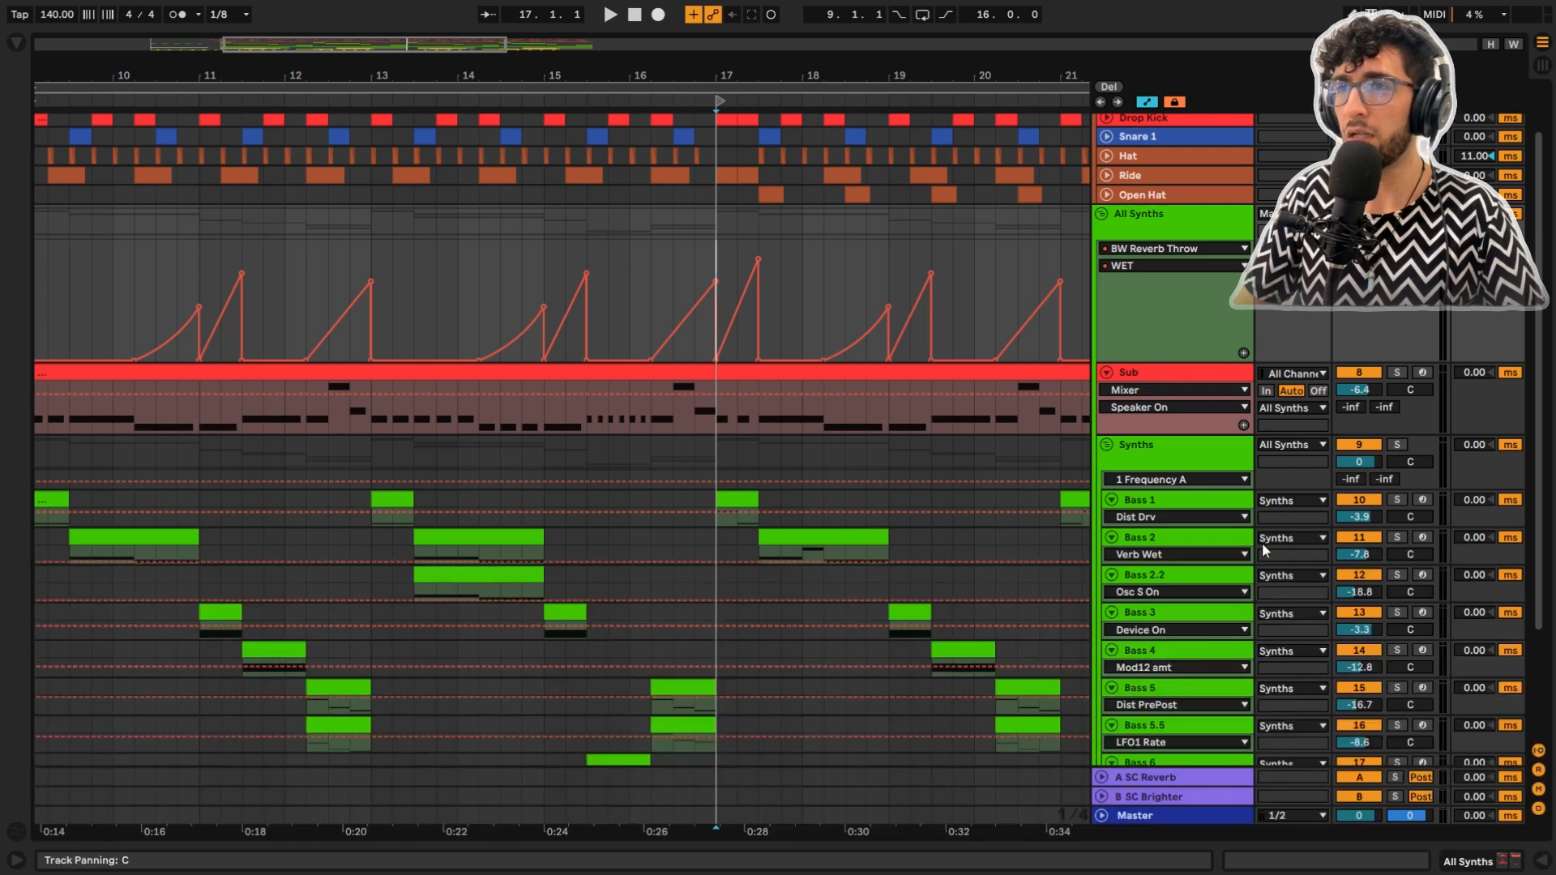
{"action": "left_click", "coordinate": [824, 251]}
{"action": "scroll", "coordinate": [762, 272], "scroll_direction": "up", "scroll_amount": 3}
{"action": "left_click", "coordinate": [662, 260]}
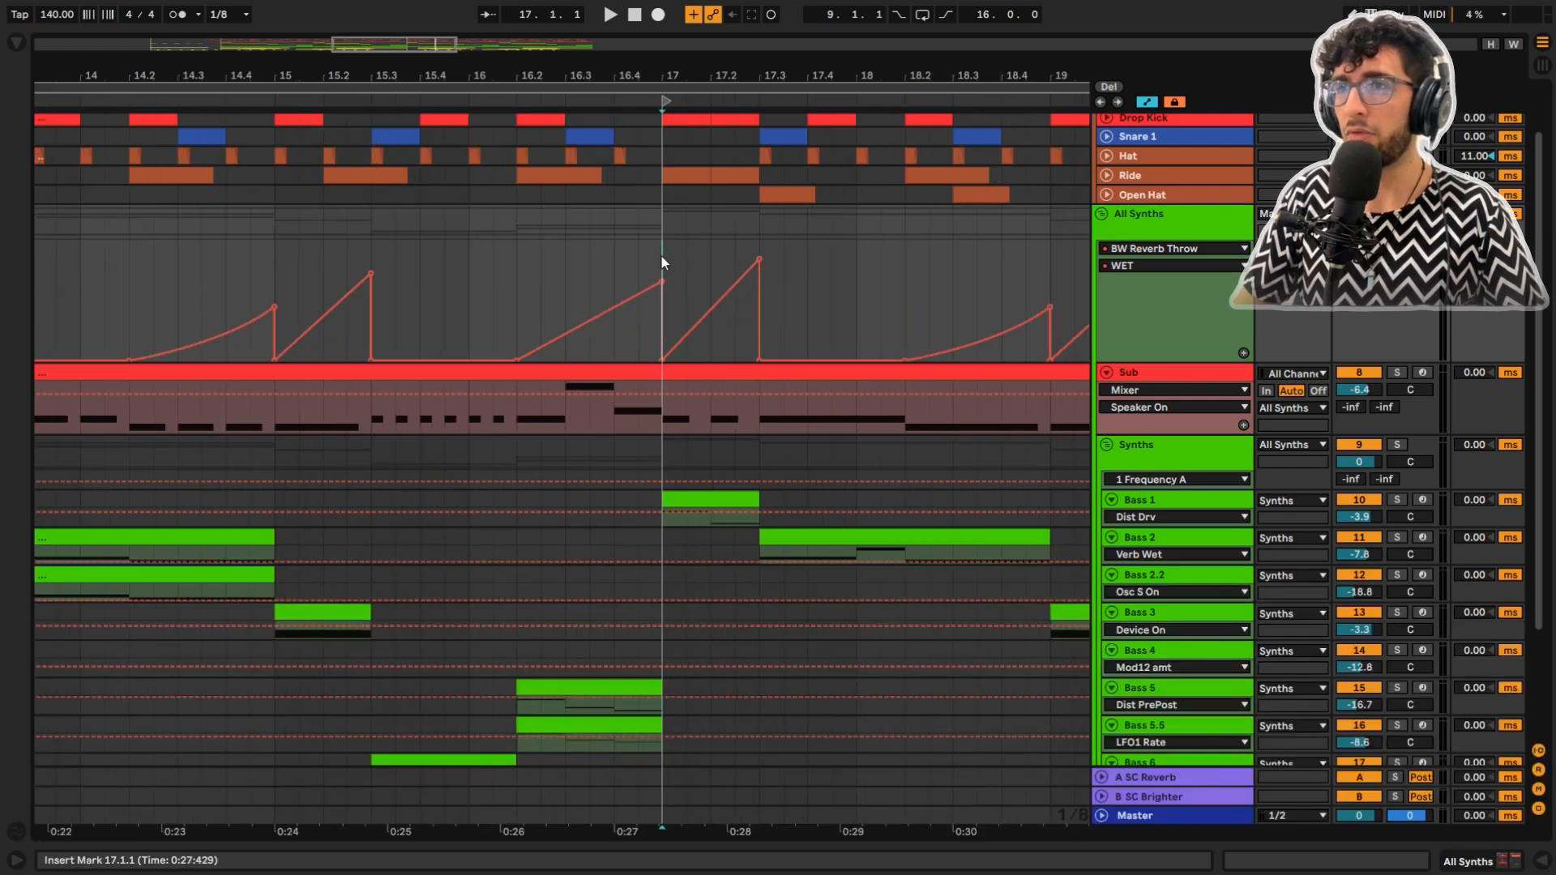
{"action": "left_click_drag", "start_coordinate": [759, 259], "coordinate": [759, 244]}
{"action": "key", "text": "space"}
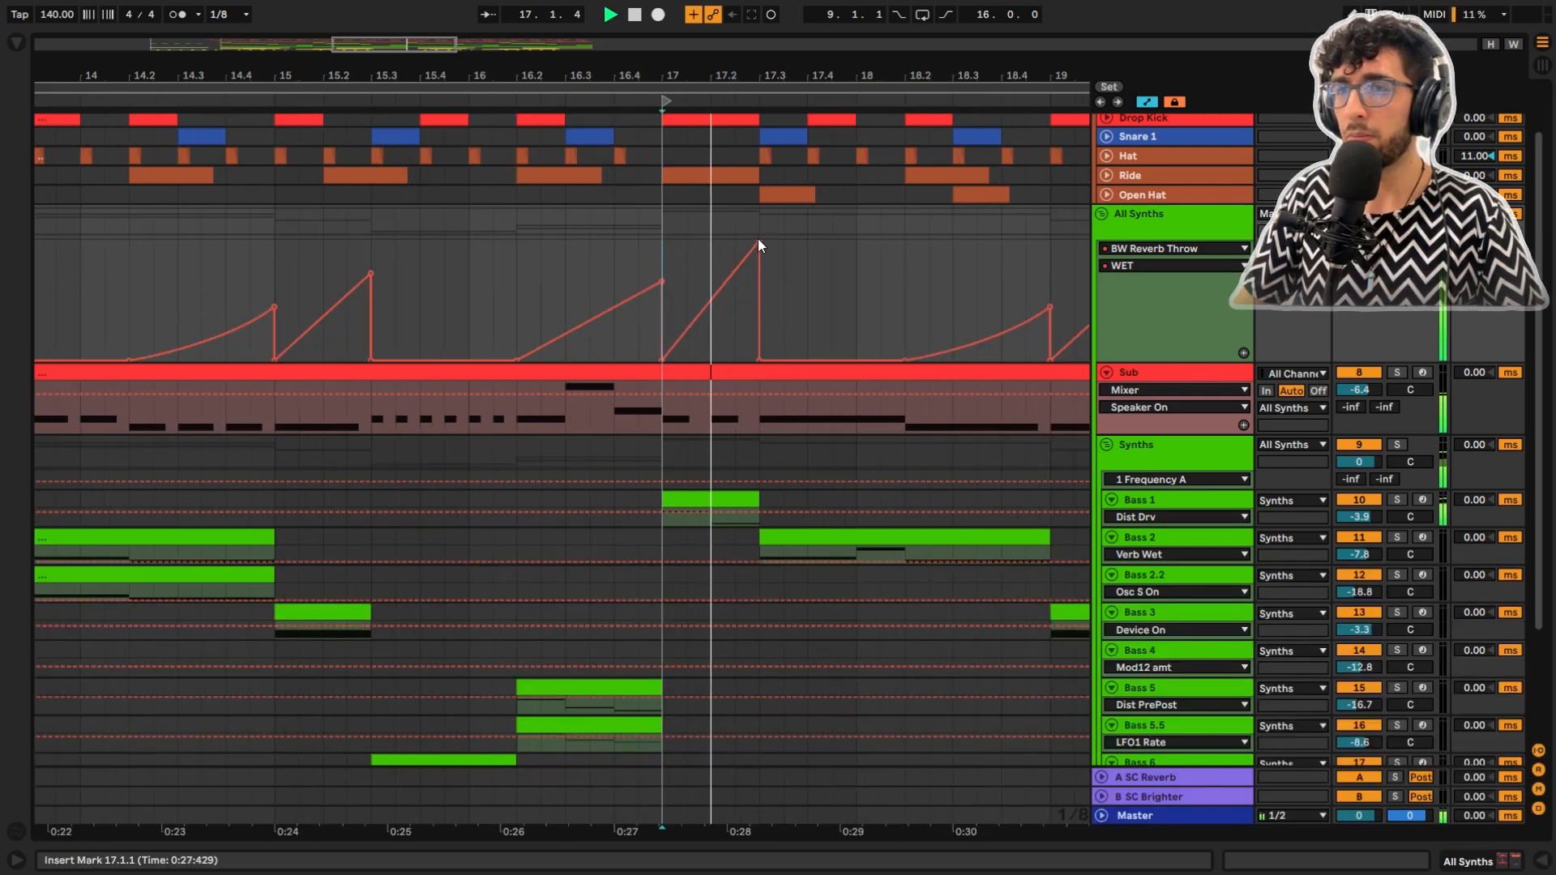
Undo the last change to the reverb throw WET peak and hide the automation lanes
{"action": "key", "text": "ctrl+z"}
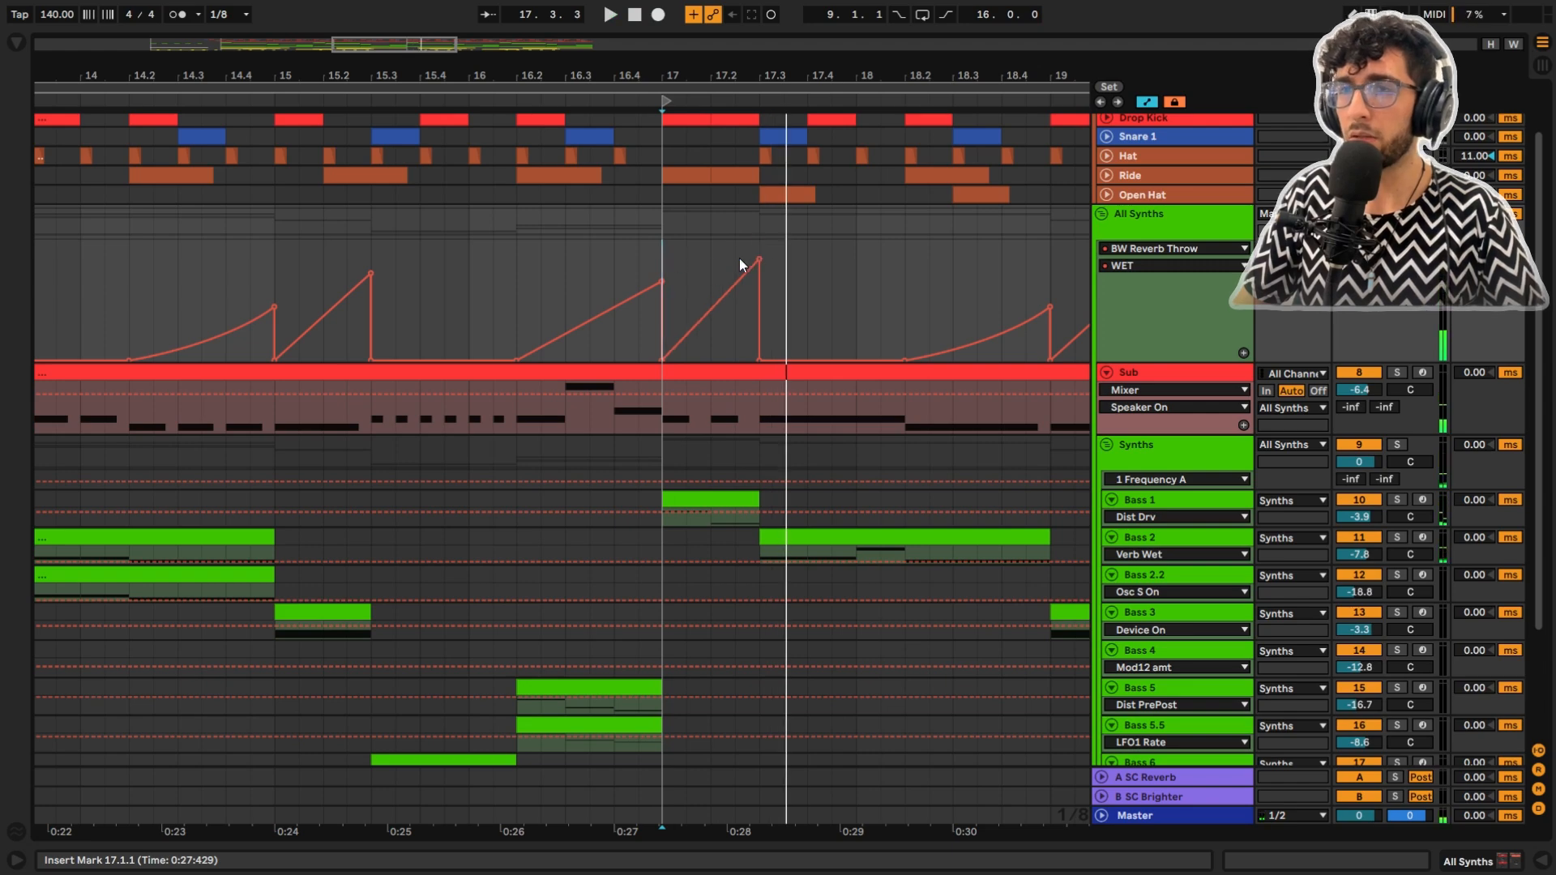
{"action": "key", "text": "a"}
{"action": "scroll", "coordinate": [687, 285], "scroll_direction": "down", "scroll_amount": 3}
{"action": "scroll", "coordinate": [600, 264], "scroll_direction": "down", "scroll_amount": 3}
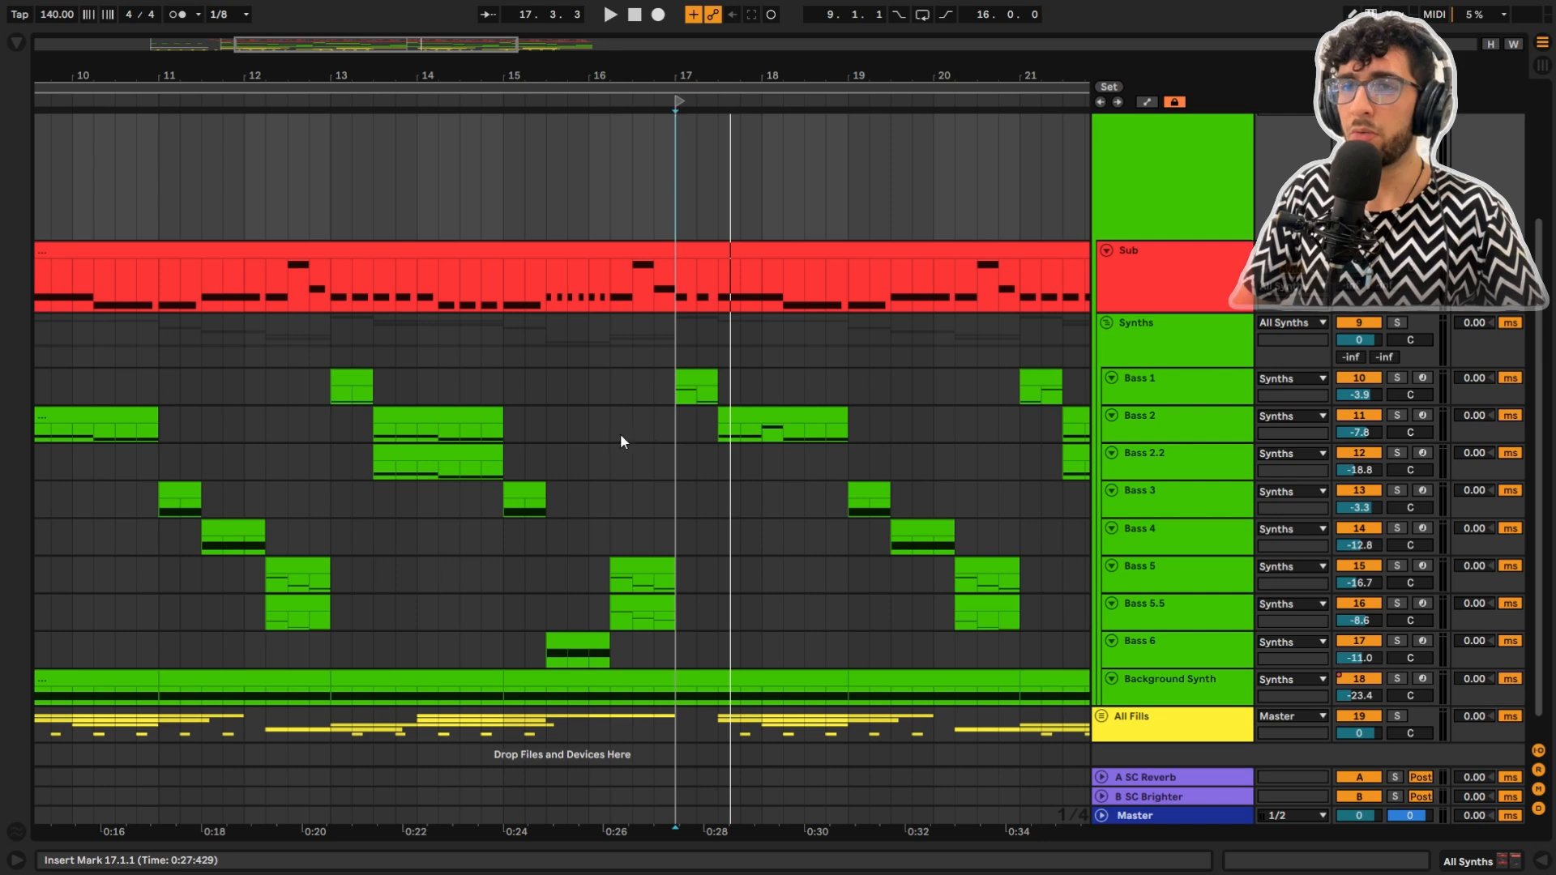
{"action": "scroll", "coordinate": [827, 434], "scroll_direction": "left", "scroll_amount": 5}
Select the Bass 1 clip at bar 9 and solo the Bass 1 track
{"action": "left_click", "coordinate": [1118, 255]}
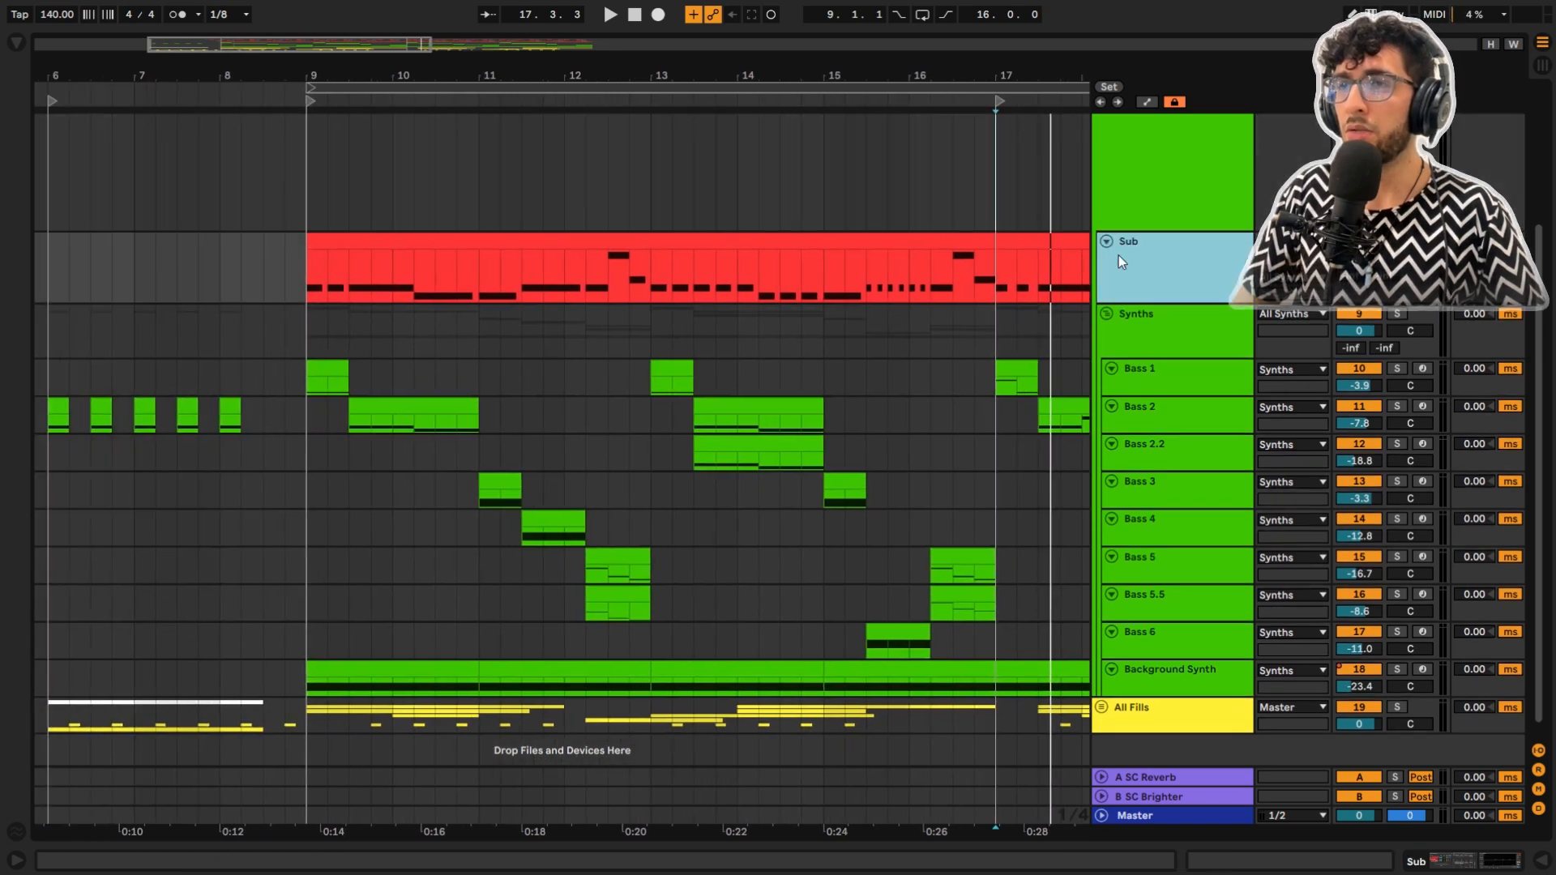
{"action": "left_click", "coordinate": [324, 276]}
{"action": "left_click", "coordinate": [322, 347]}
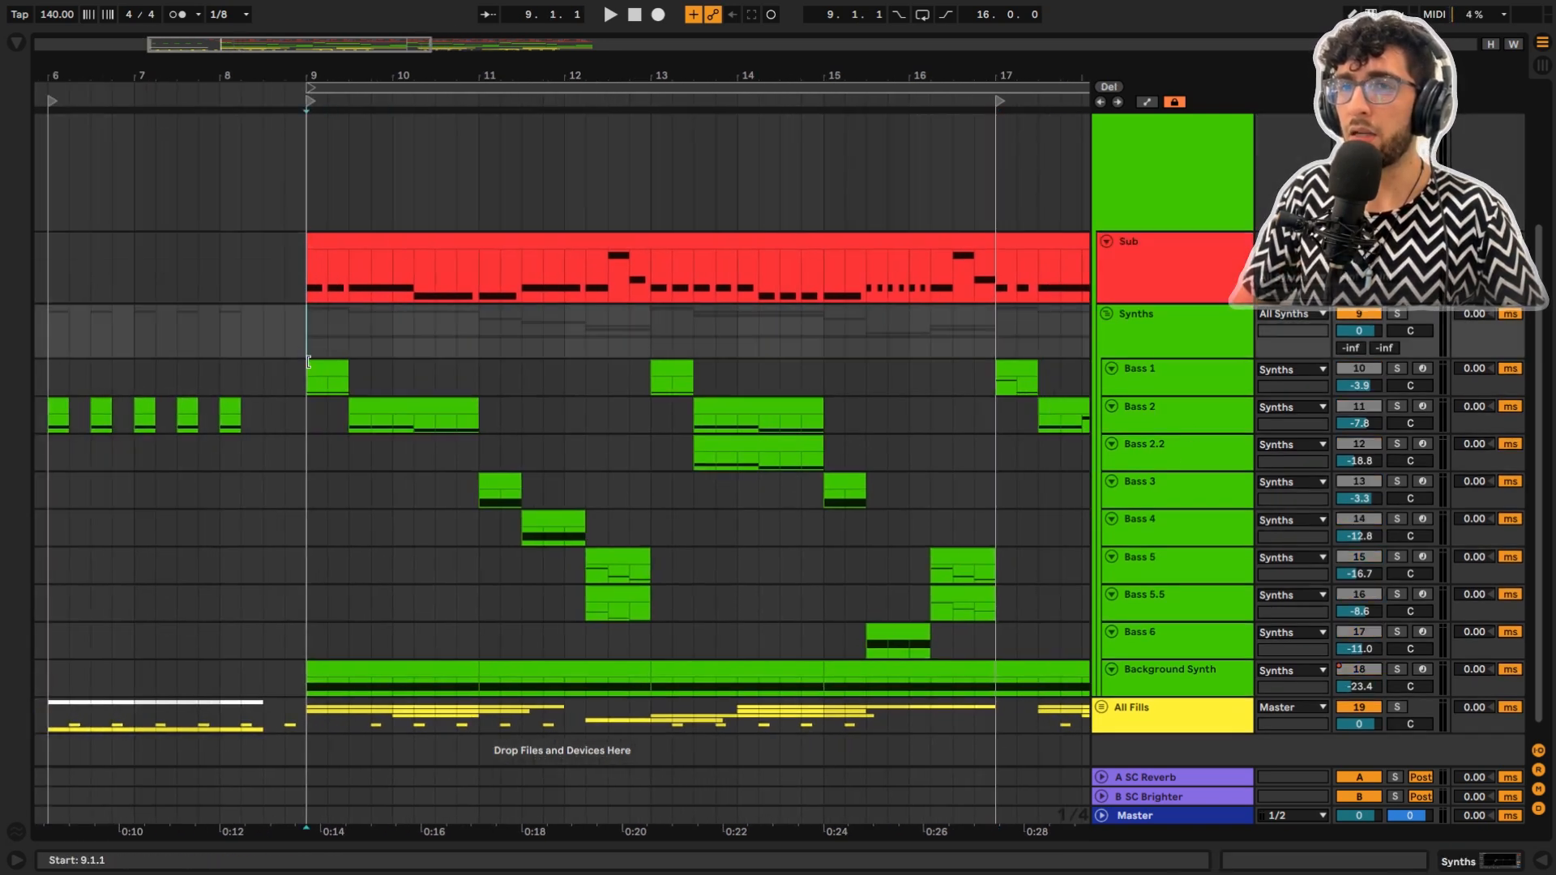
{"action": "left_click", "coordinate": [325, 368]}
{"action": "key", "text": "s"}
{"action": "left_click", "coordinate": [1122, 379]}
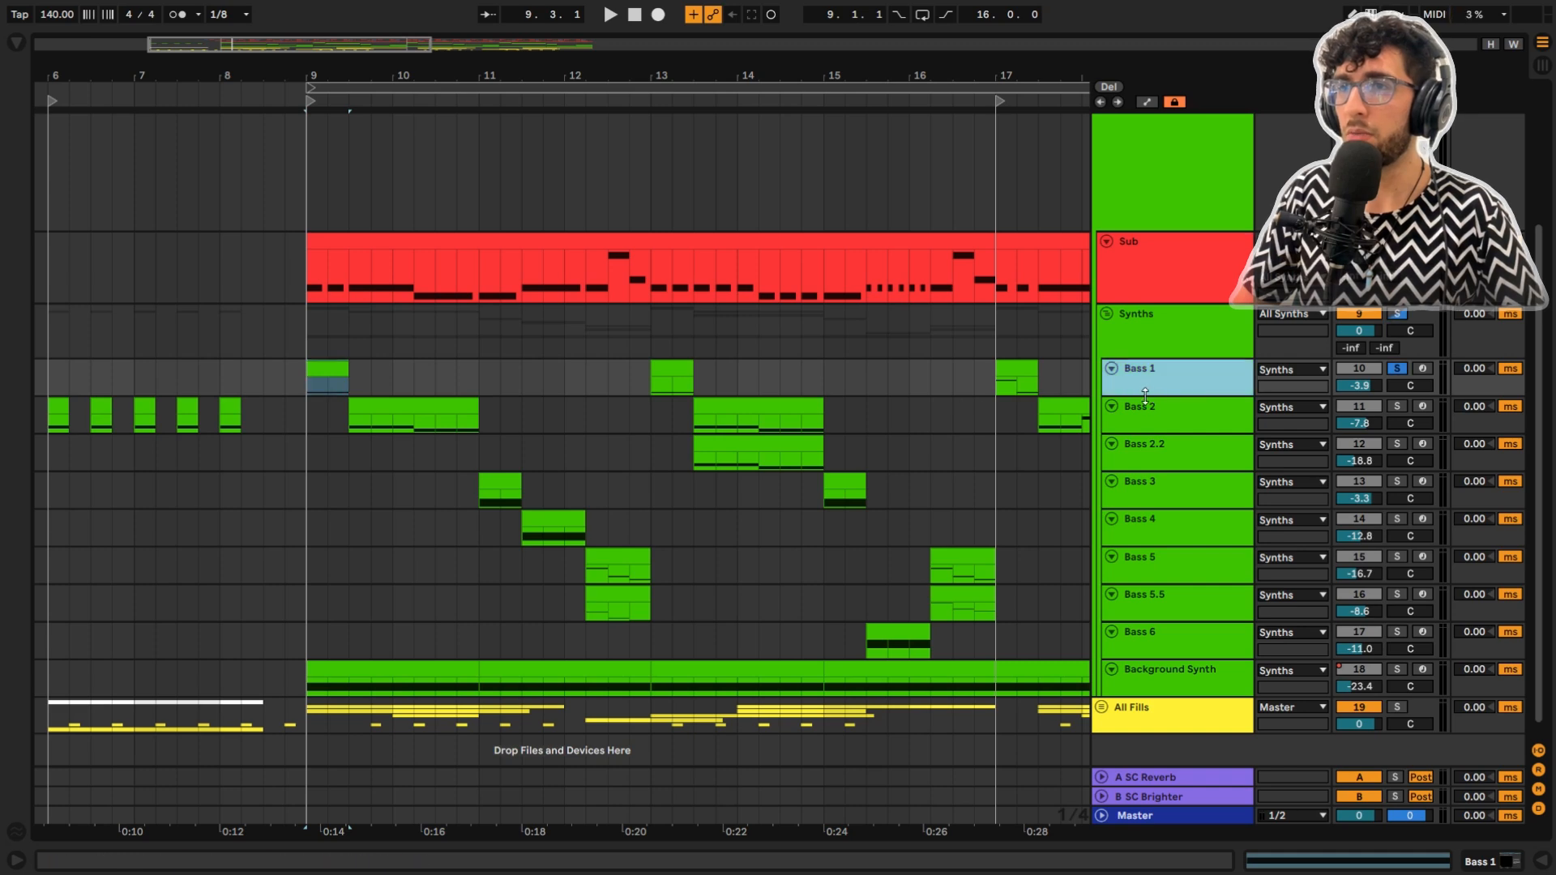
Increase the Bass 1 track's height, show its devices and play the selected clip
{"action": "left_click_drag", "start_coordinate": [1144, 397], "coordinate": [1142, 411]}
{"action": "key", "text": "space"}
{"action": "double_click", "coordinate": [1121, 386]}
{"action": "key", "text": "space"}
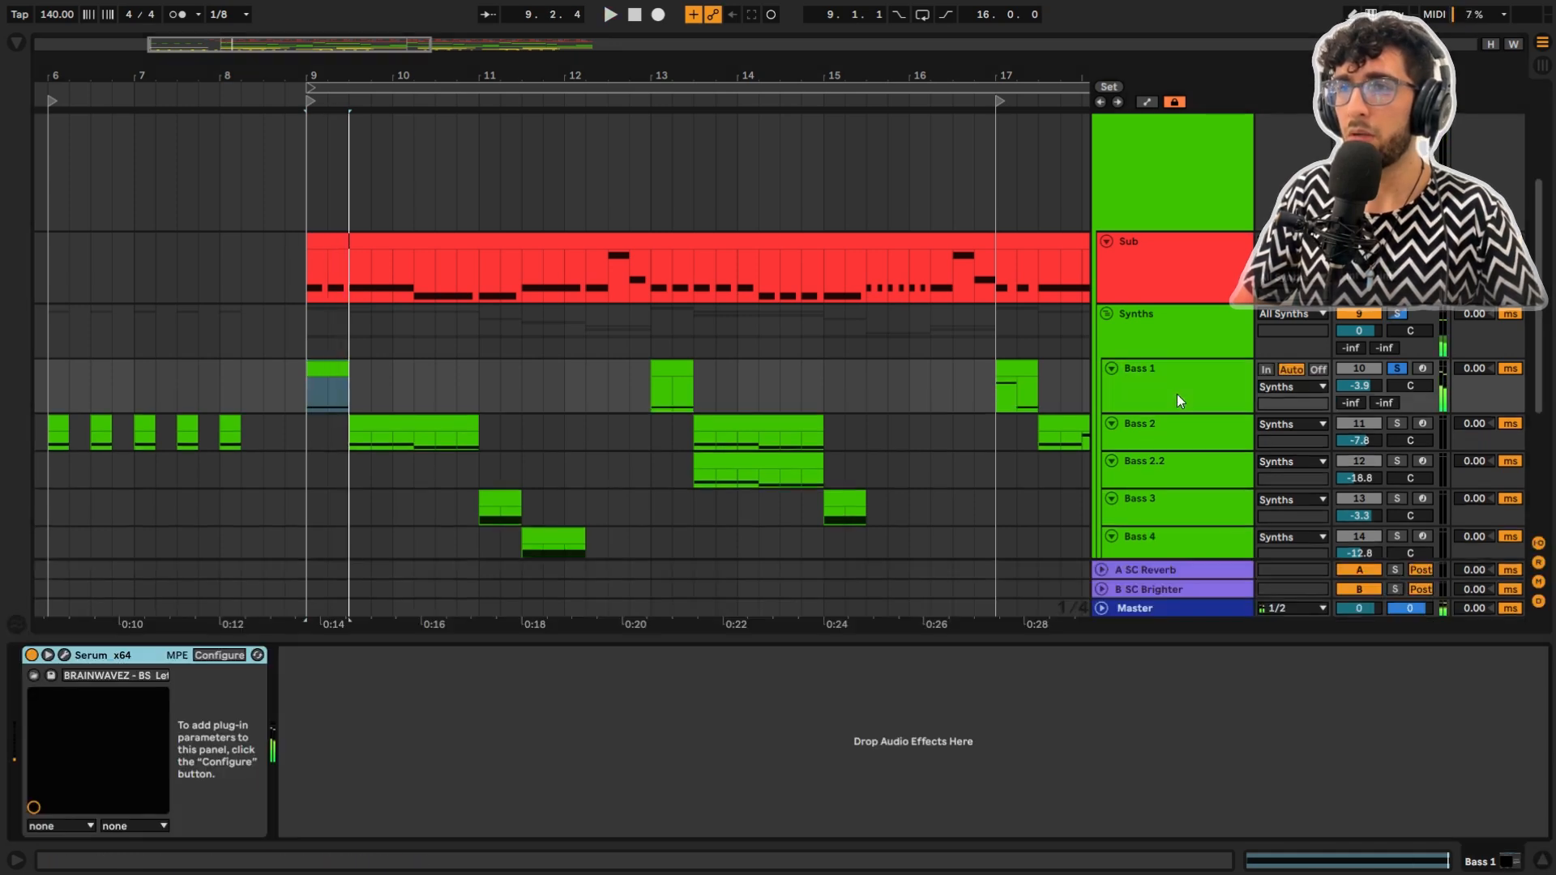
Open the Serum instrument on Bass 1 and switch off oscillator B and the filter
{"action": "left_click", "coordinate": [64, 656]}
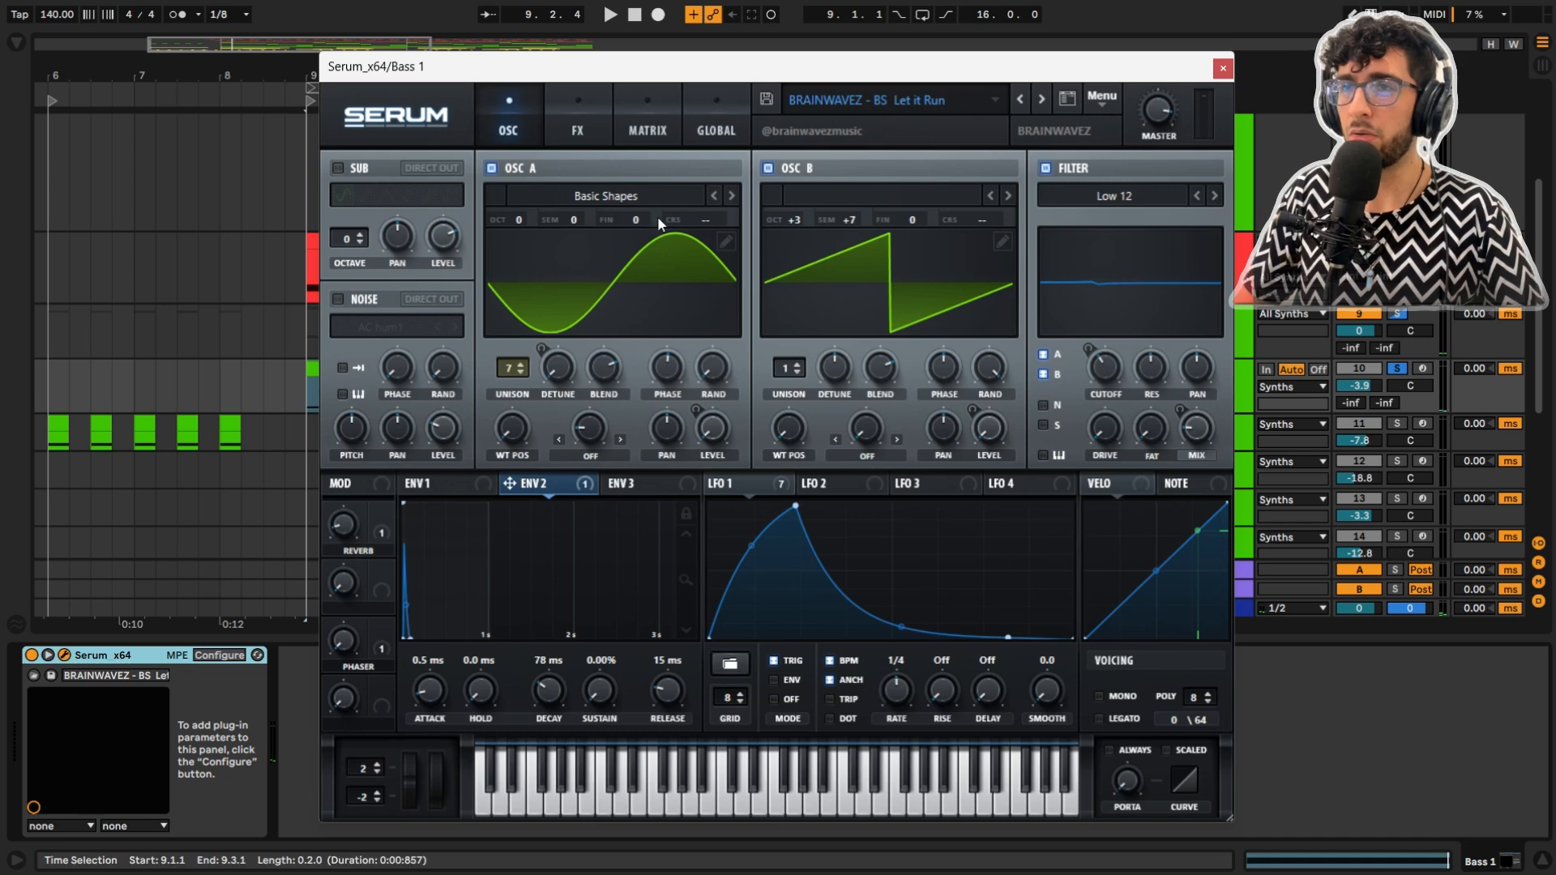
{"action": "left_click_drag", "start_coordinate": [927, 73], "coordinate": [799, 243]}
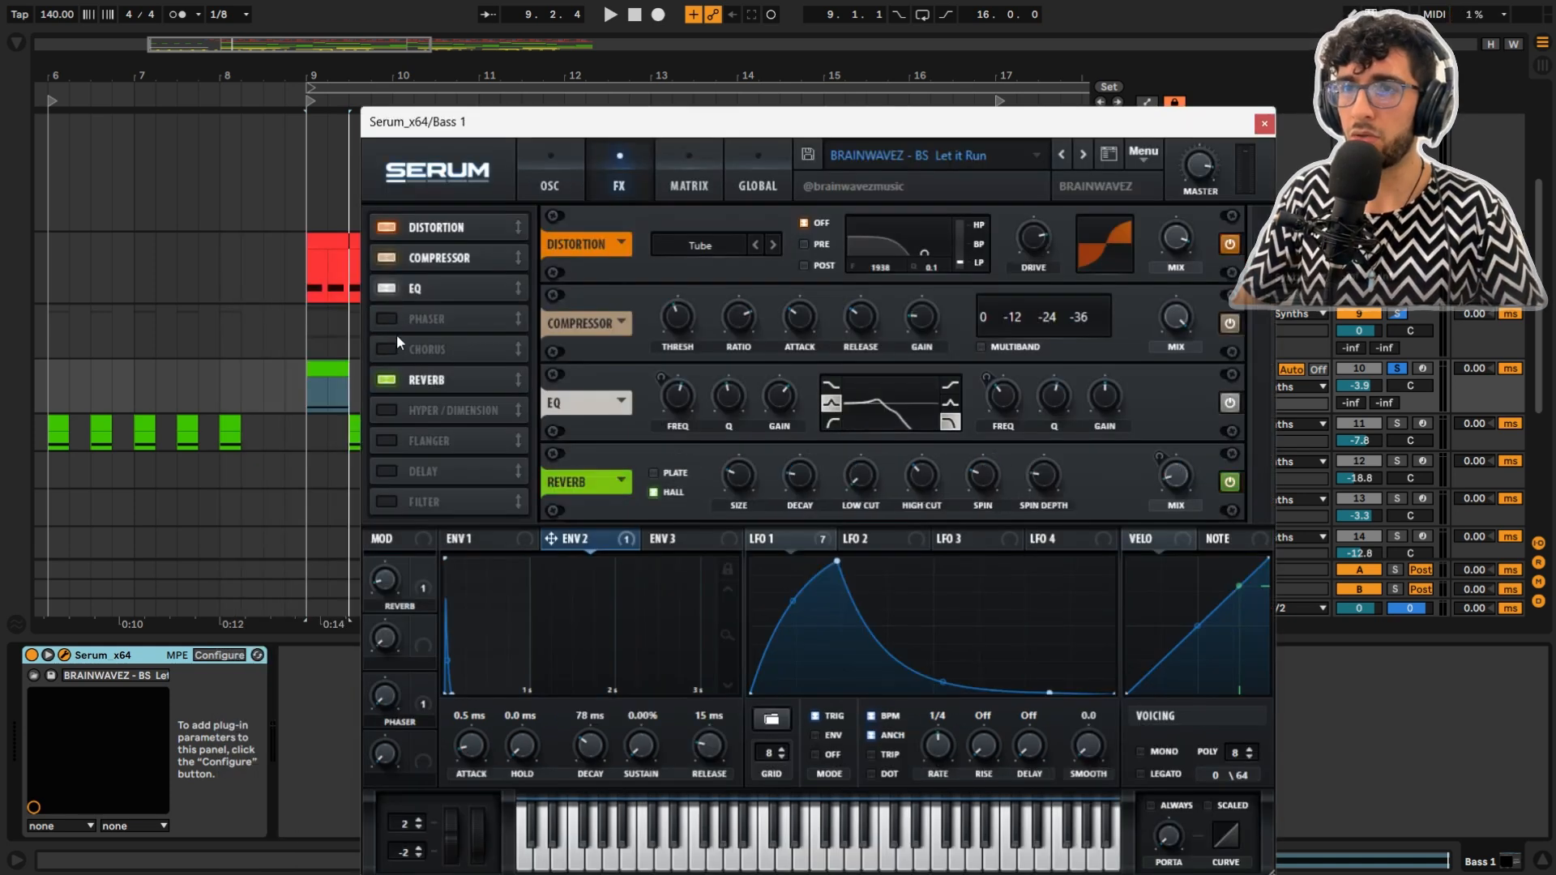
{"action": "left_click", "coordinate": [549, 184]}
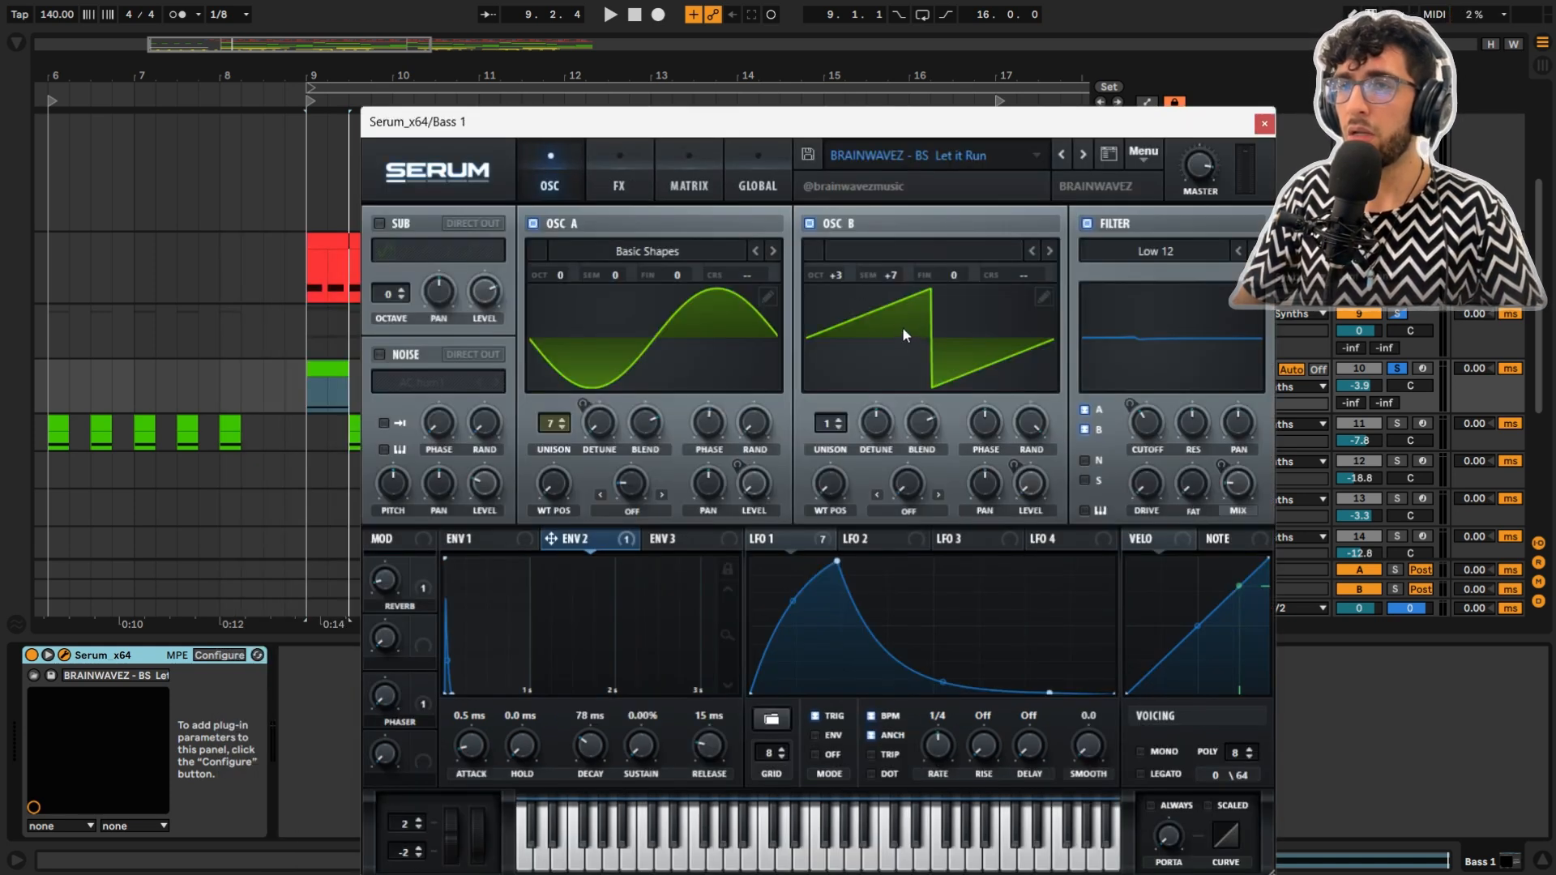
{"action": "left_click", "coordinate": [810, 223]}
Check which destinations Env 2 modulates and locate its entry in Serum's modulation matrix
{"action": "right_click", "coordinate": [582, 538]}
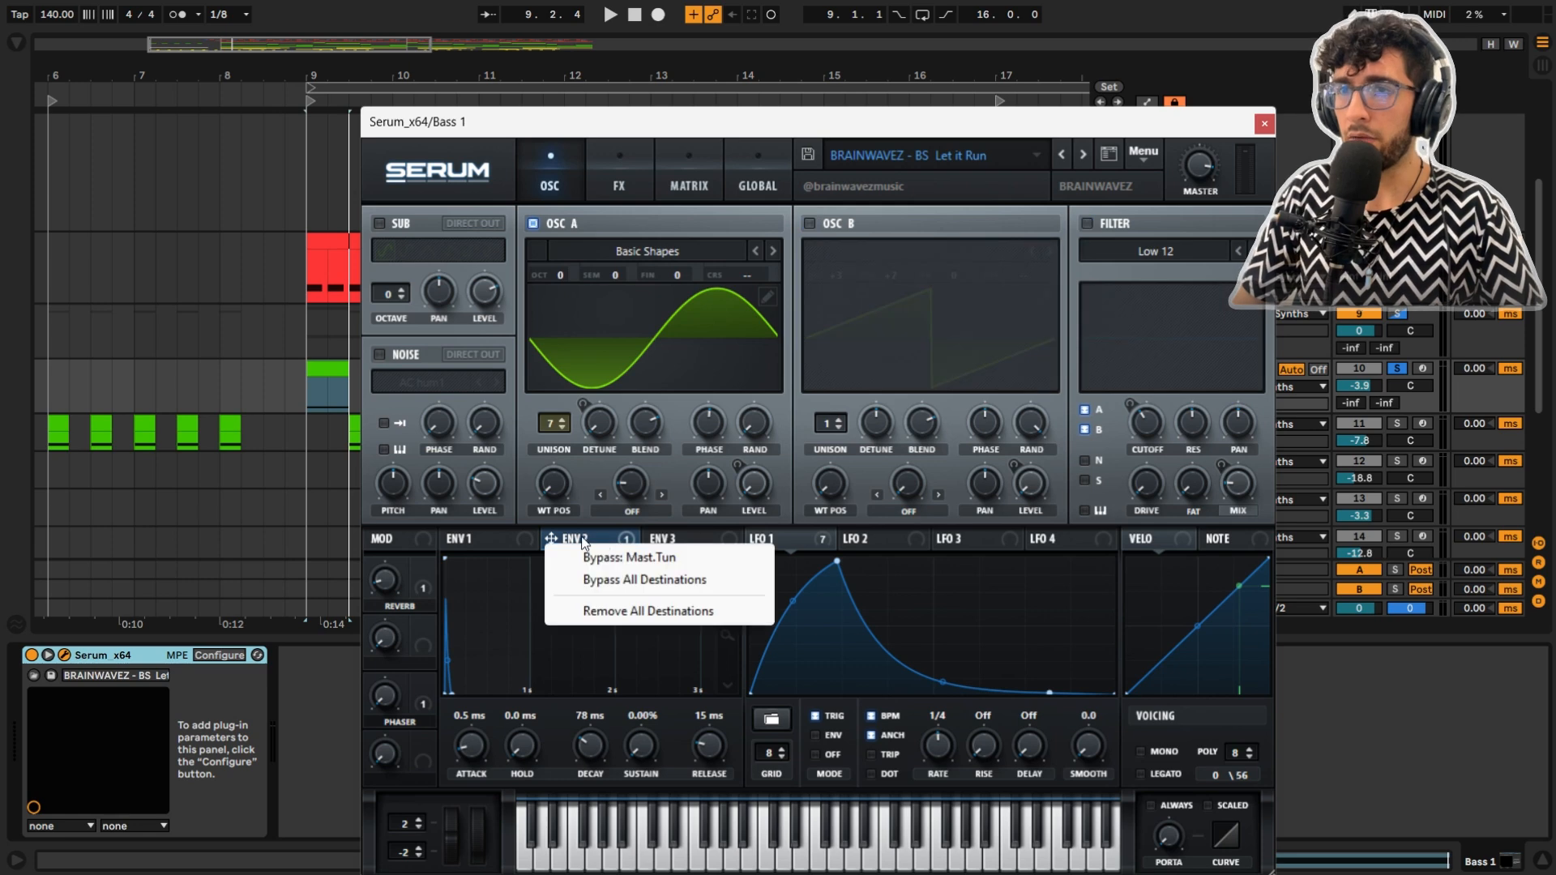
{"action": "right_click", "coordinate": [587, 538]}
{"action": "left_click", "coordinate": [588, 537]}
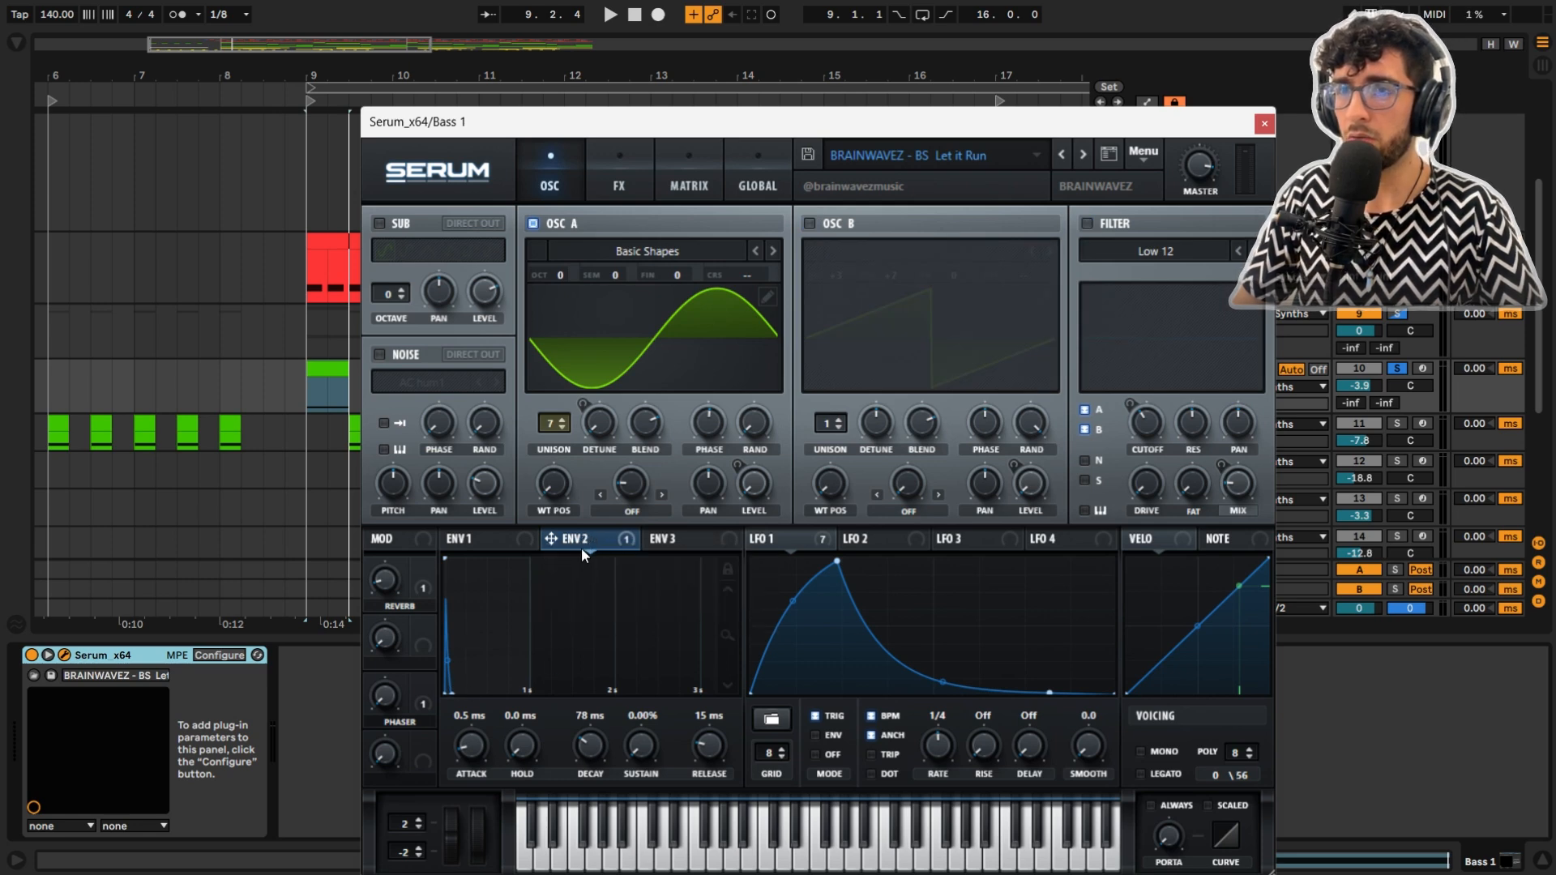
{"action": "left_click", "coordinate": [689, 184]}
{"action": "scroll", "coordinate": [419, 316], "scroll_direction": "down", "scroll_amount": 5}
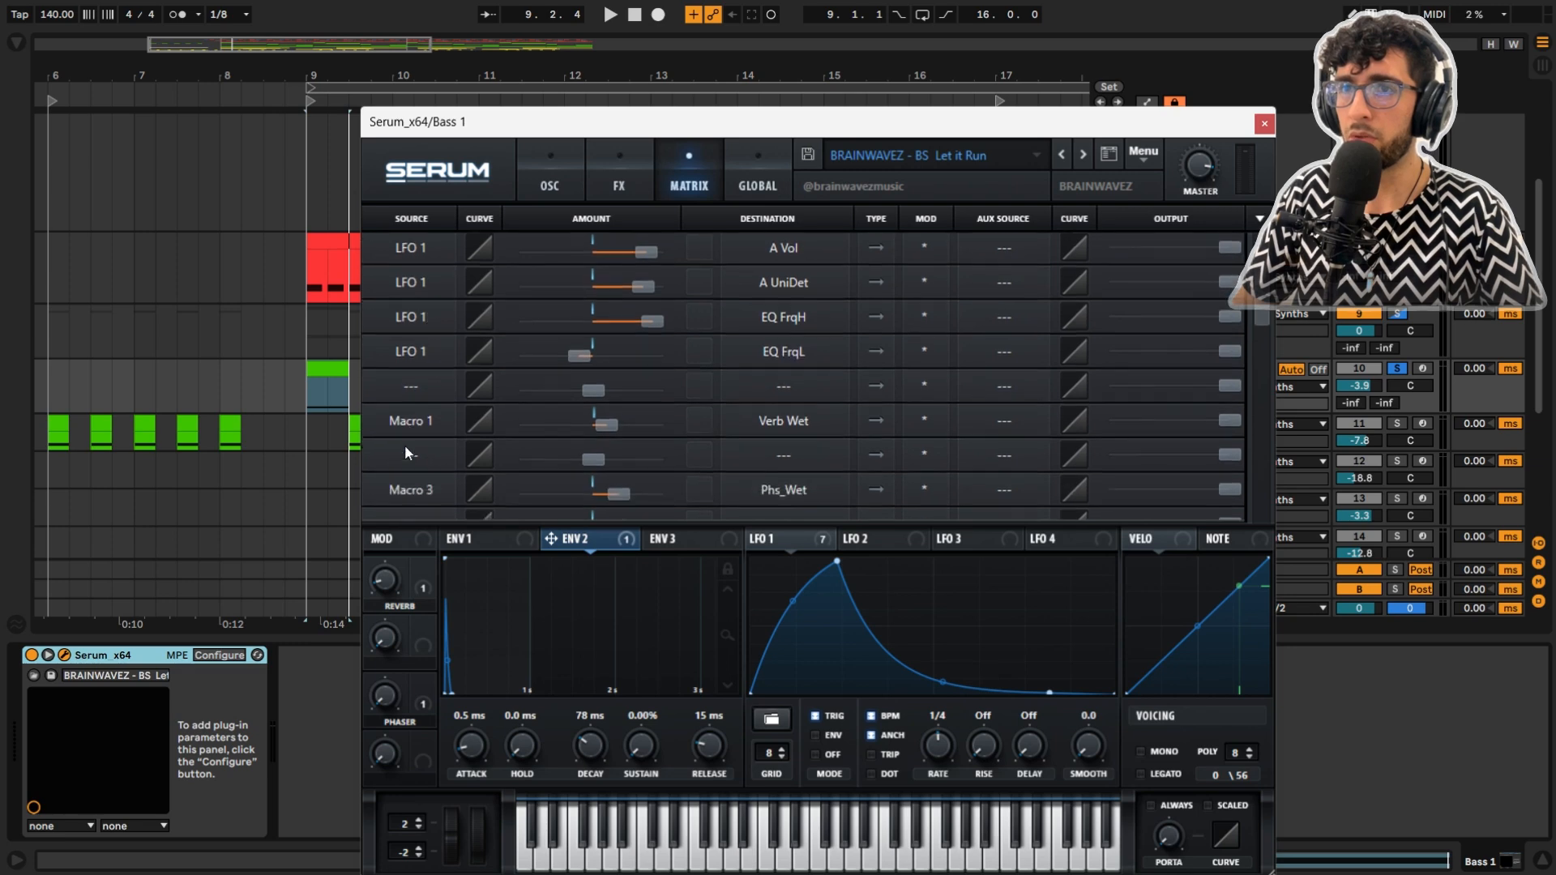
Review the source and destination of the Env 2 to Mast.Tun routing and enter 13 as its amount
{"action": "left_click", "coordinate": [423, 399]}
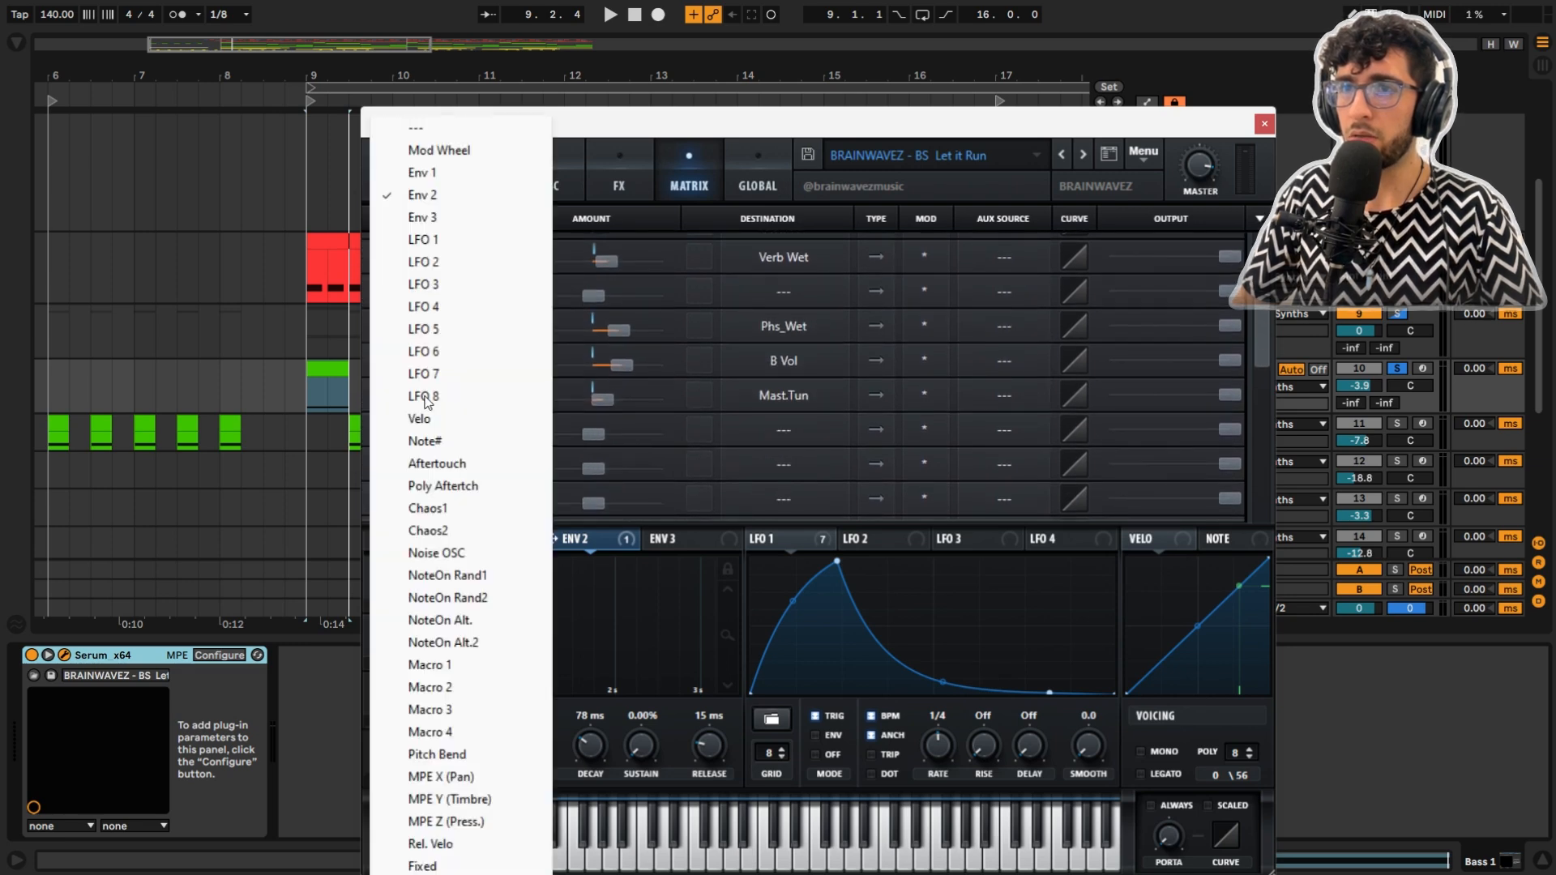
{"action": "left_click", "coordinate": [762, 404]}
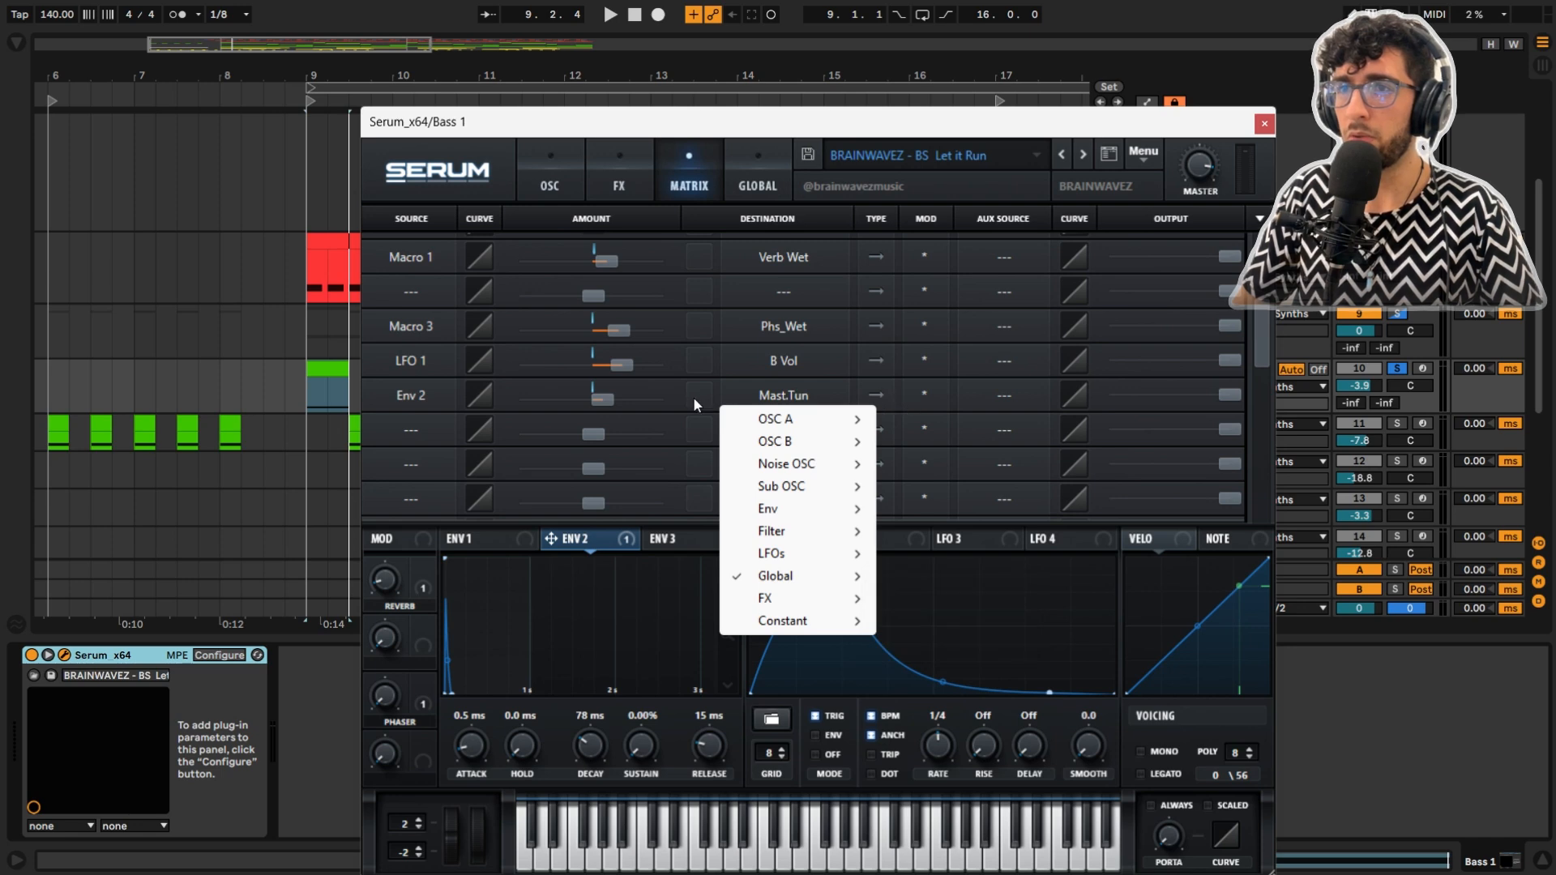
{"action": "double_click", "coordinate": [605, 400]}
{"action": "type", "text": "13"}
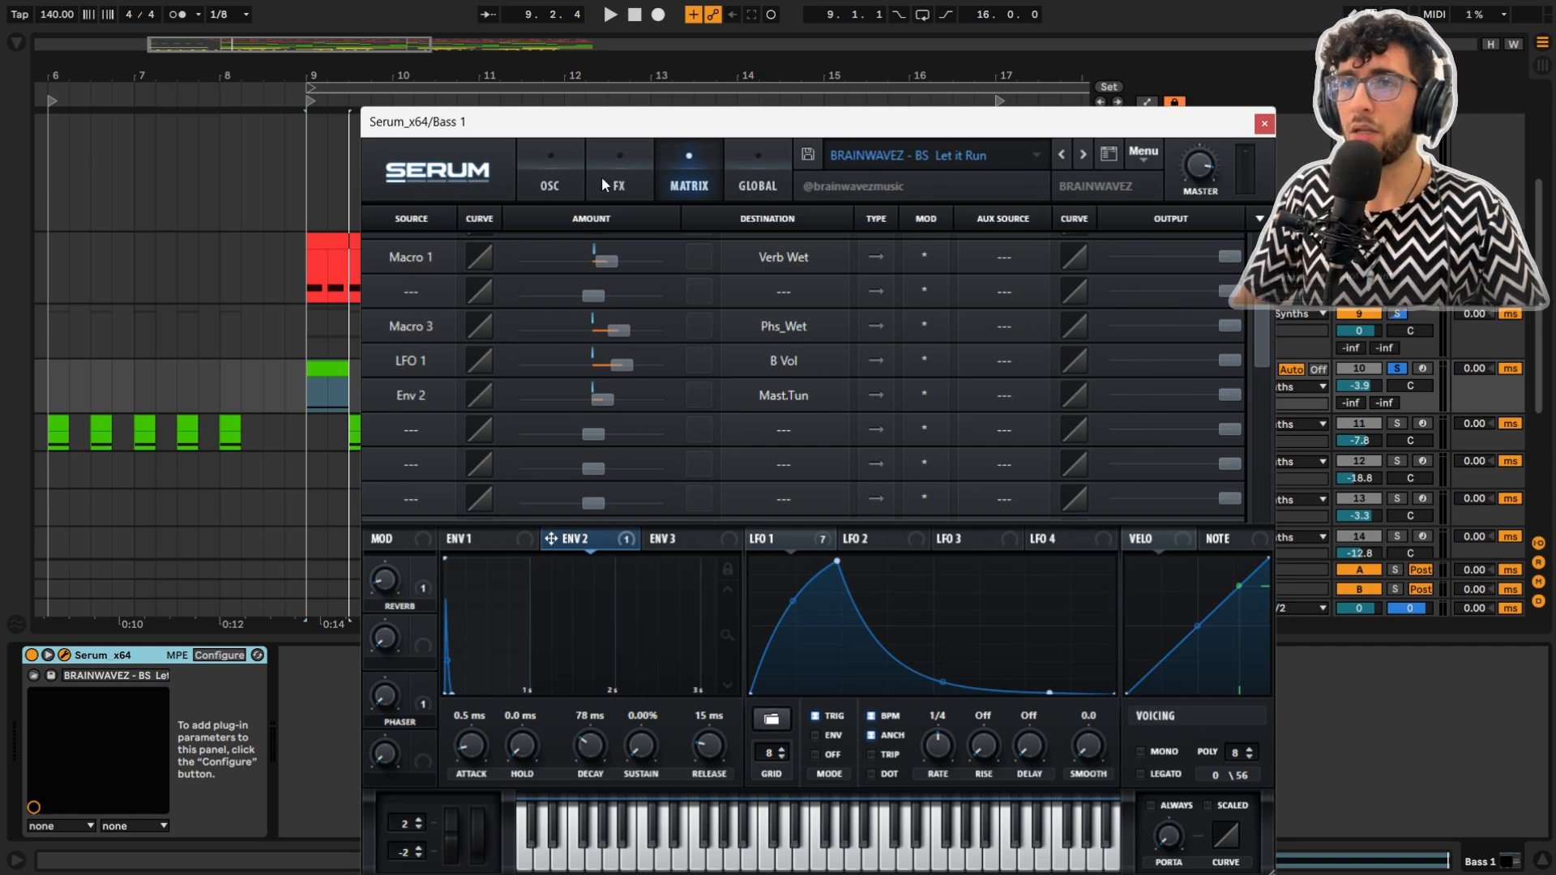
Switch oscillator B back on and examine LFO 1's modulation of the oscillator detune and levels
{"action": "left_click", "coordinate": [566, 195]}
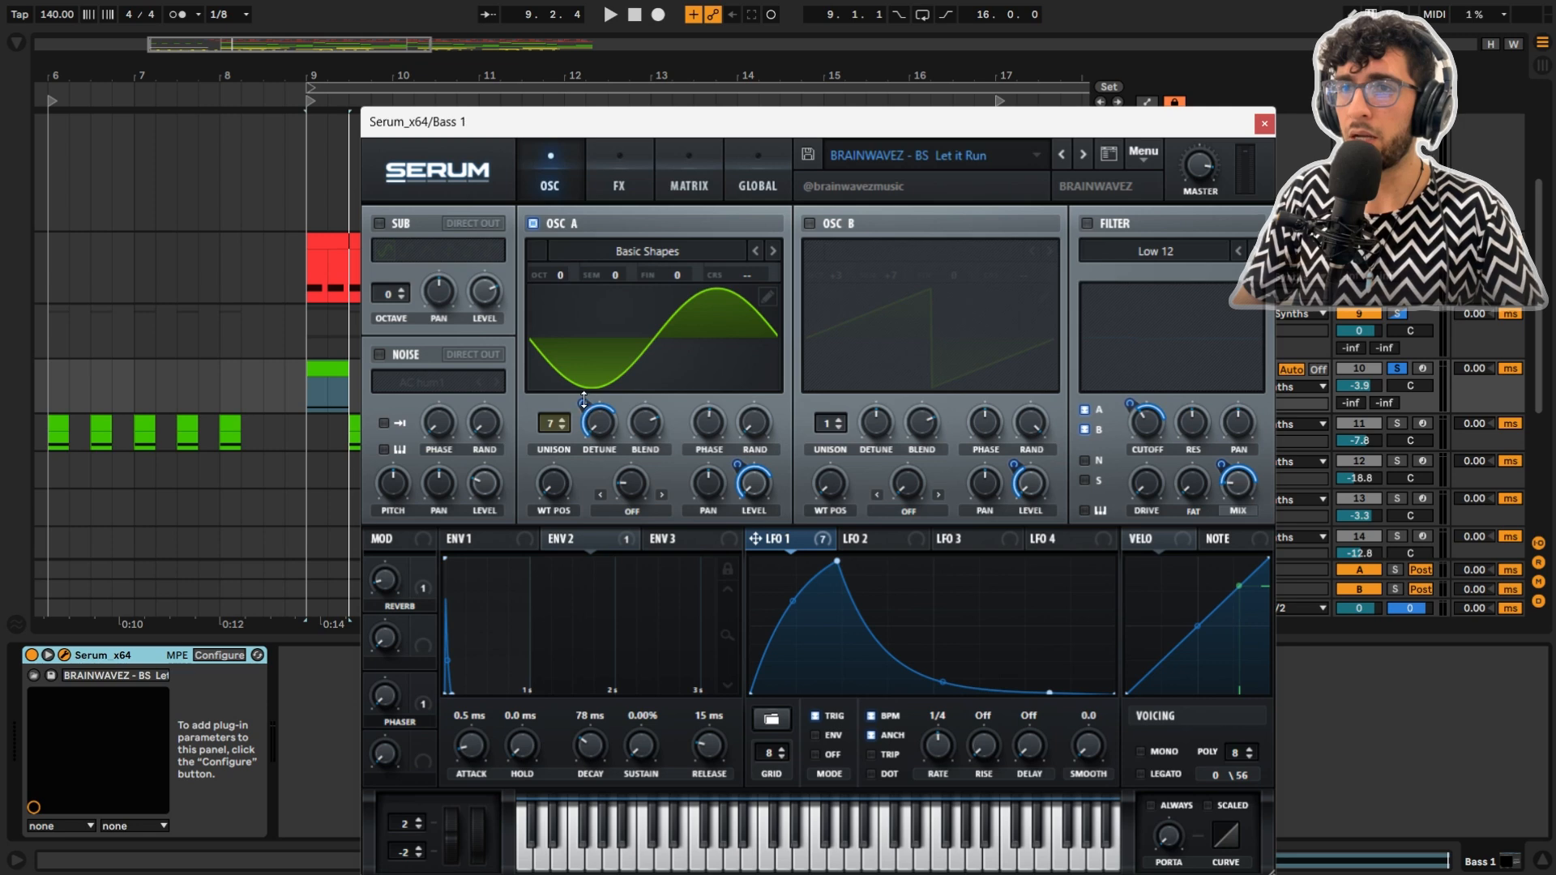
{"action": "mouse_move", "coordinate": [594, 407]}
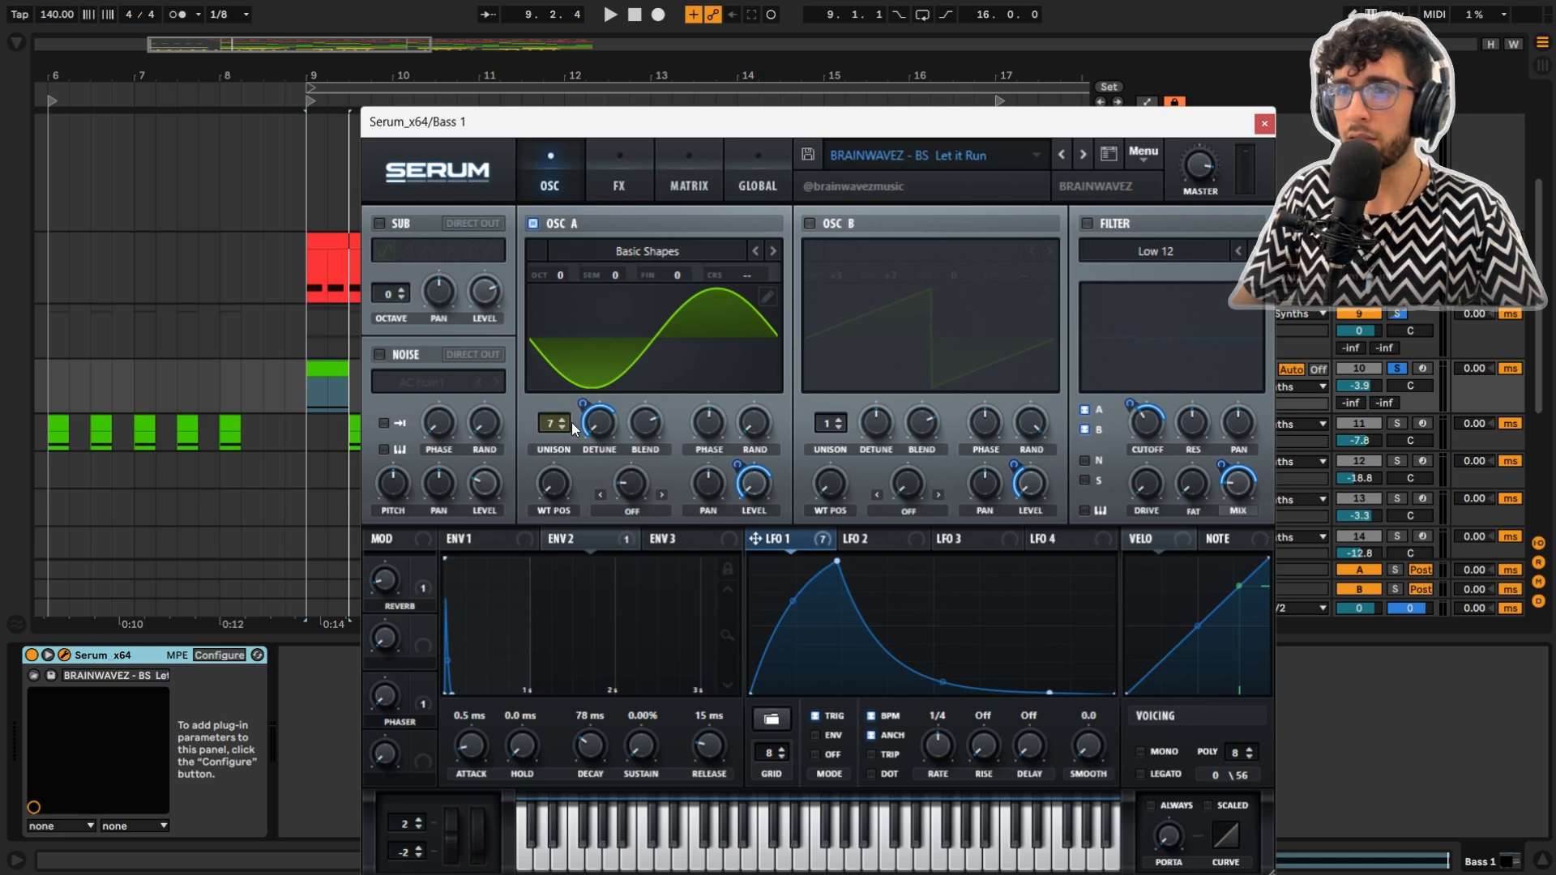
{"action": "left_click", "coordinate": [808, 223]}
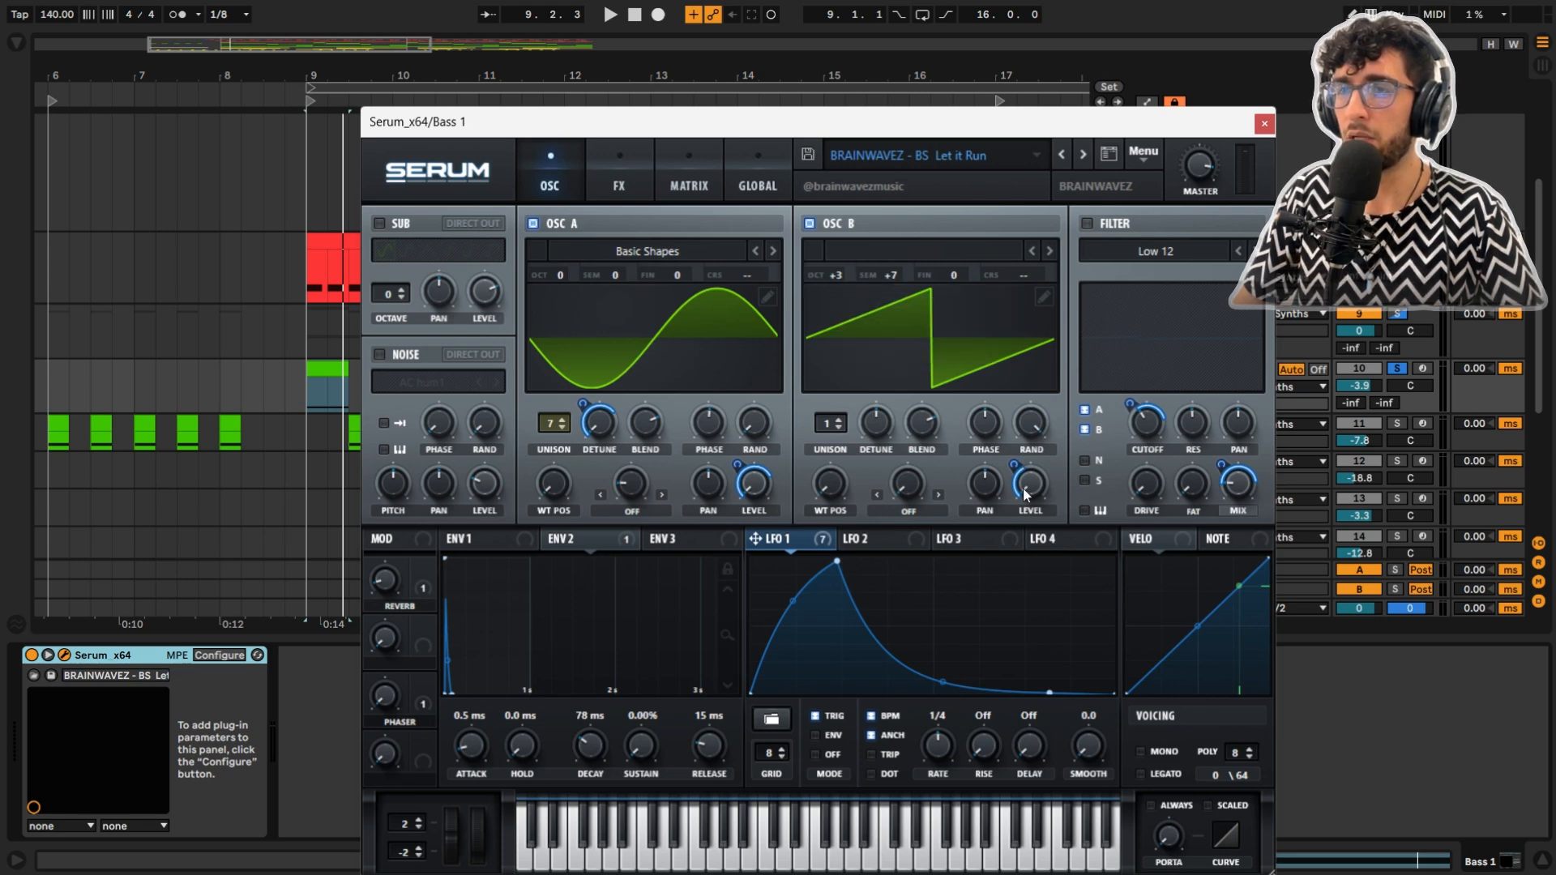
{"action": "right_click", "coordinate": [799, 541]}
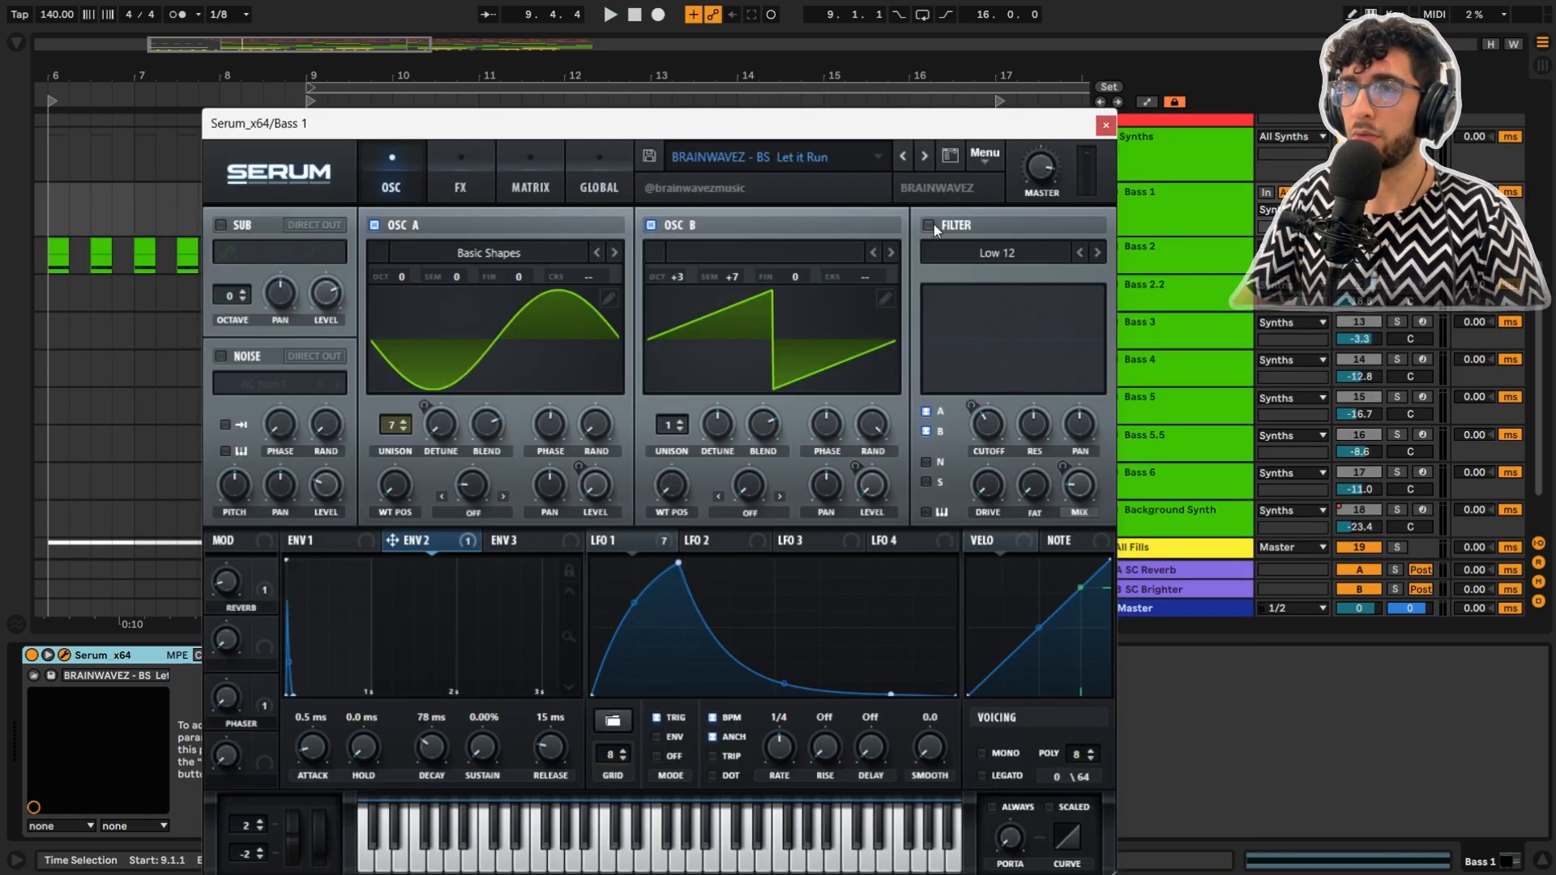
Switch the Low 12 filter back on, play the clip and check LFO 1's modulation of the filter cutoff
{"action": "left_click", "coordinate": [929, 226]}
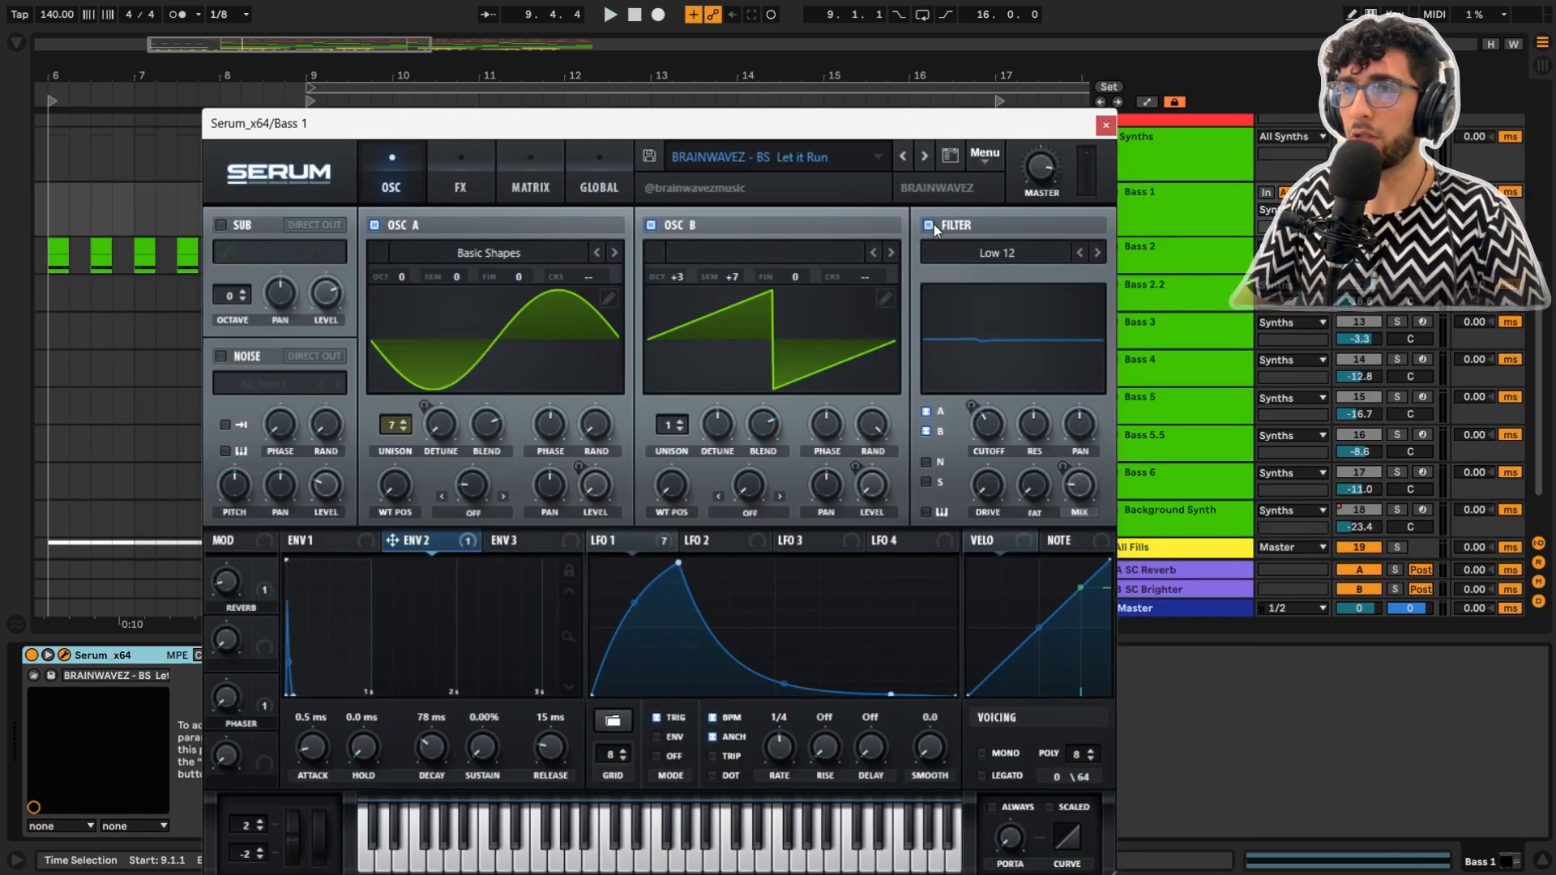
{"action": "key", "text": "space"}
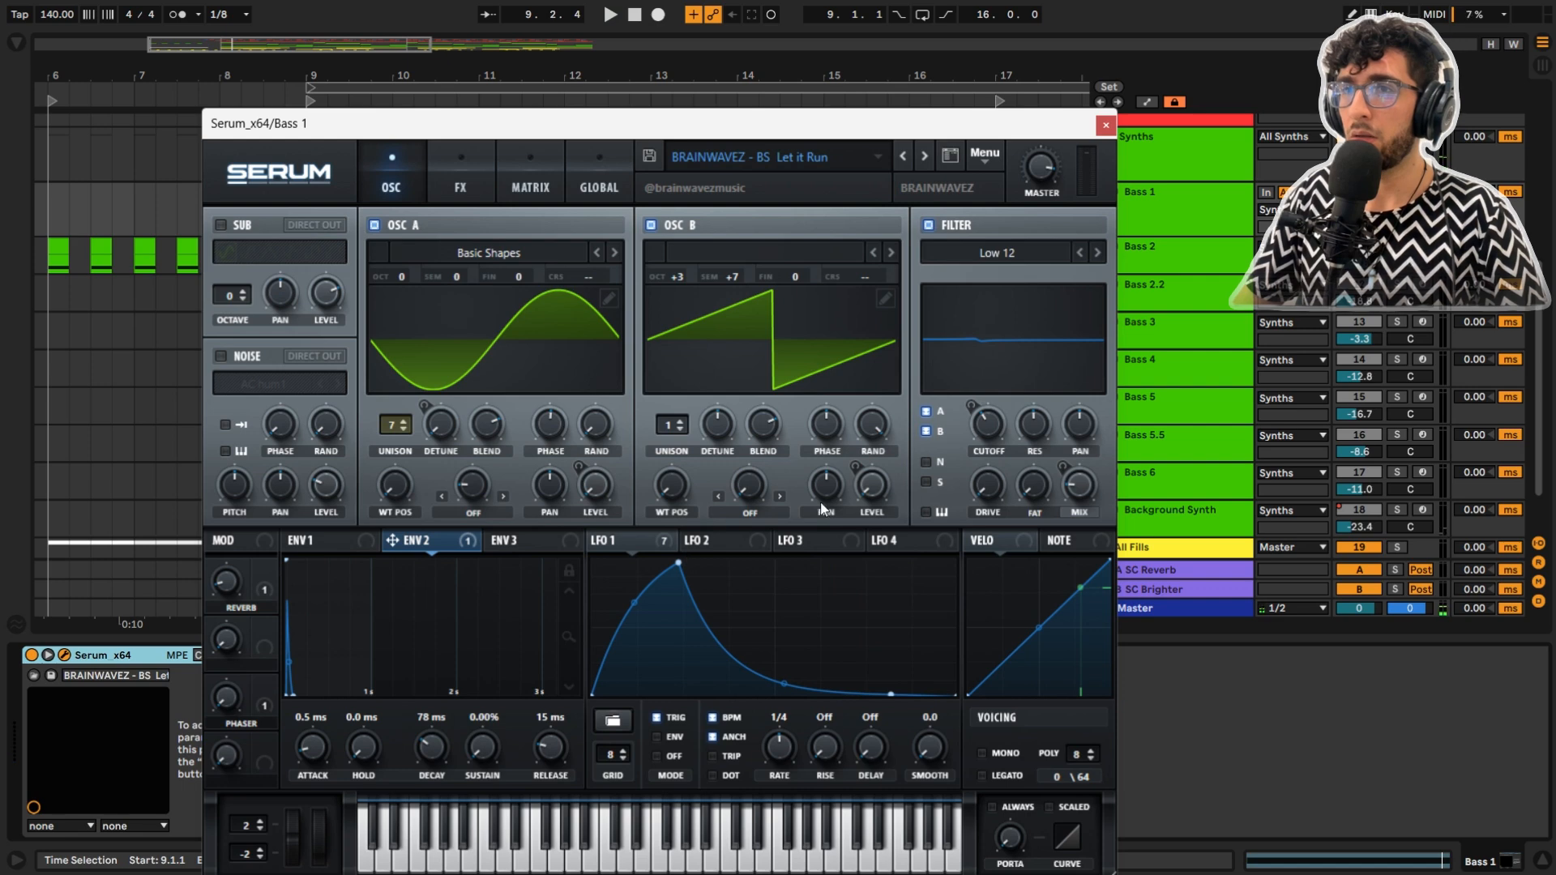
{"action": "left_click", "coordinate": [642, 541]}
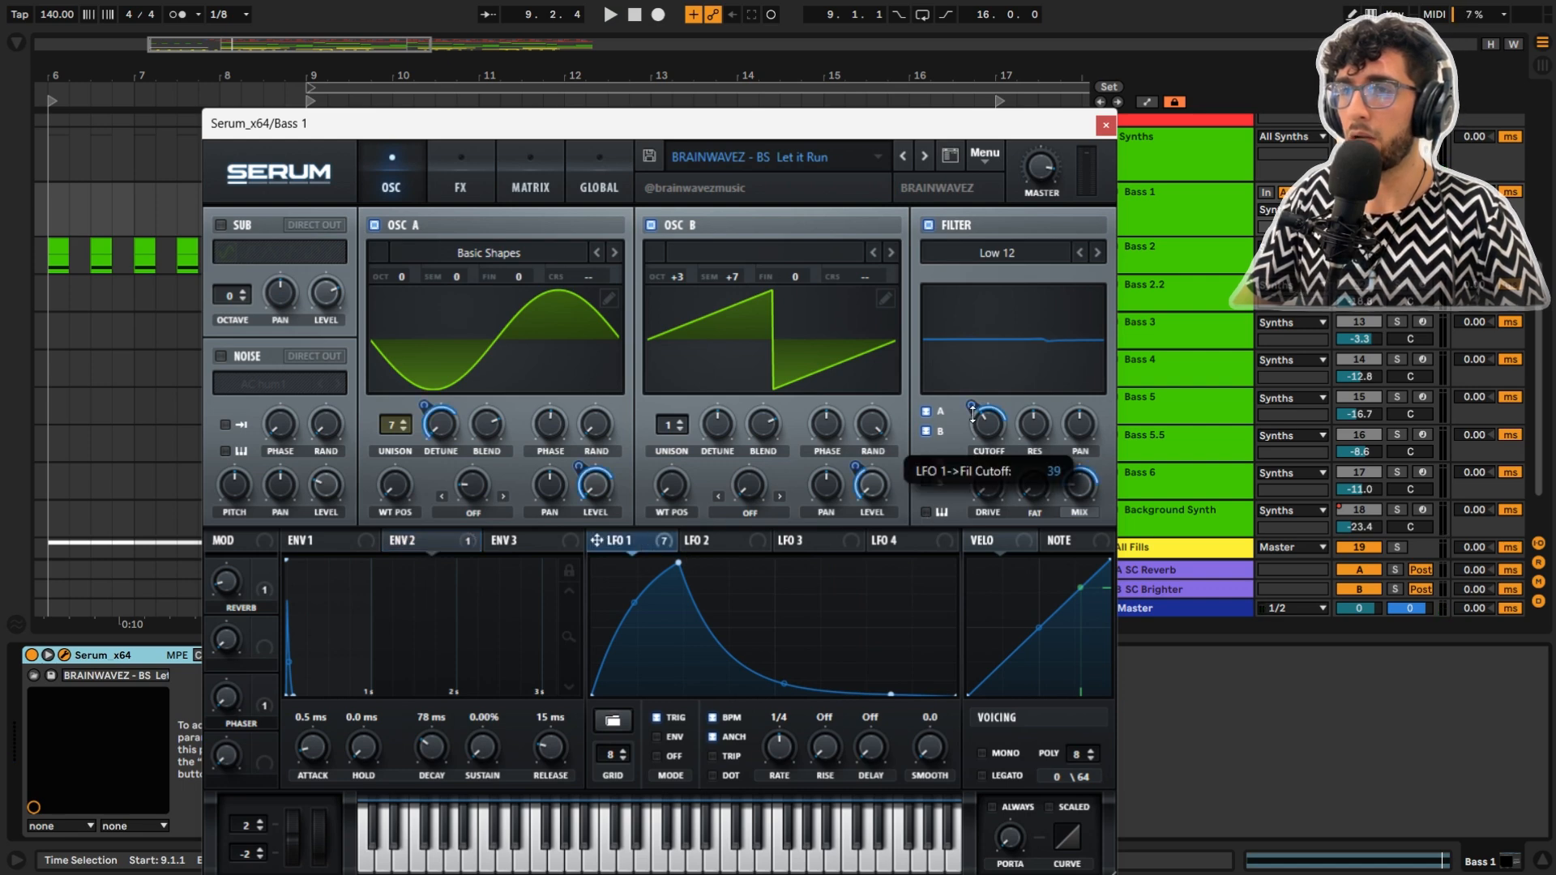
{"action": "mouse_move", "coordinate": [976, 417]}
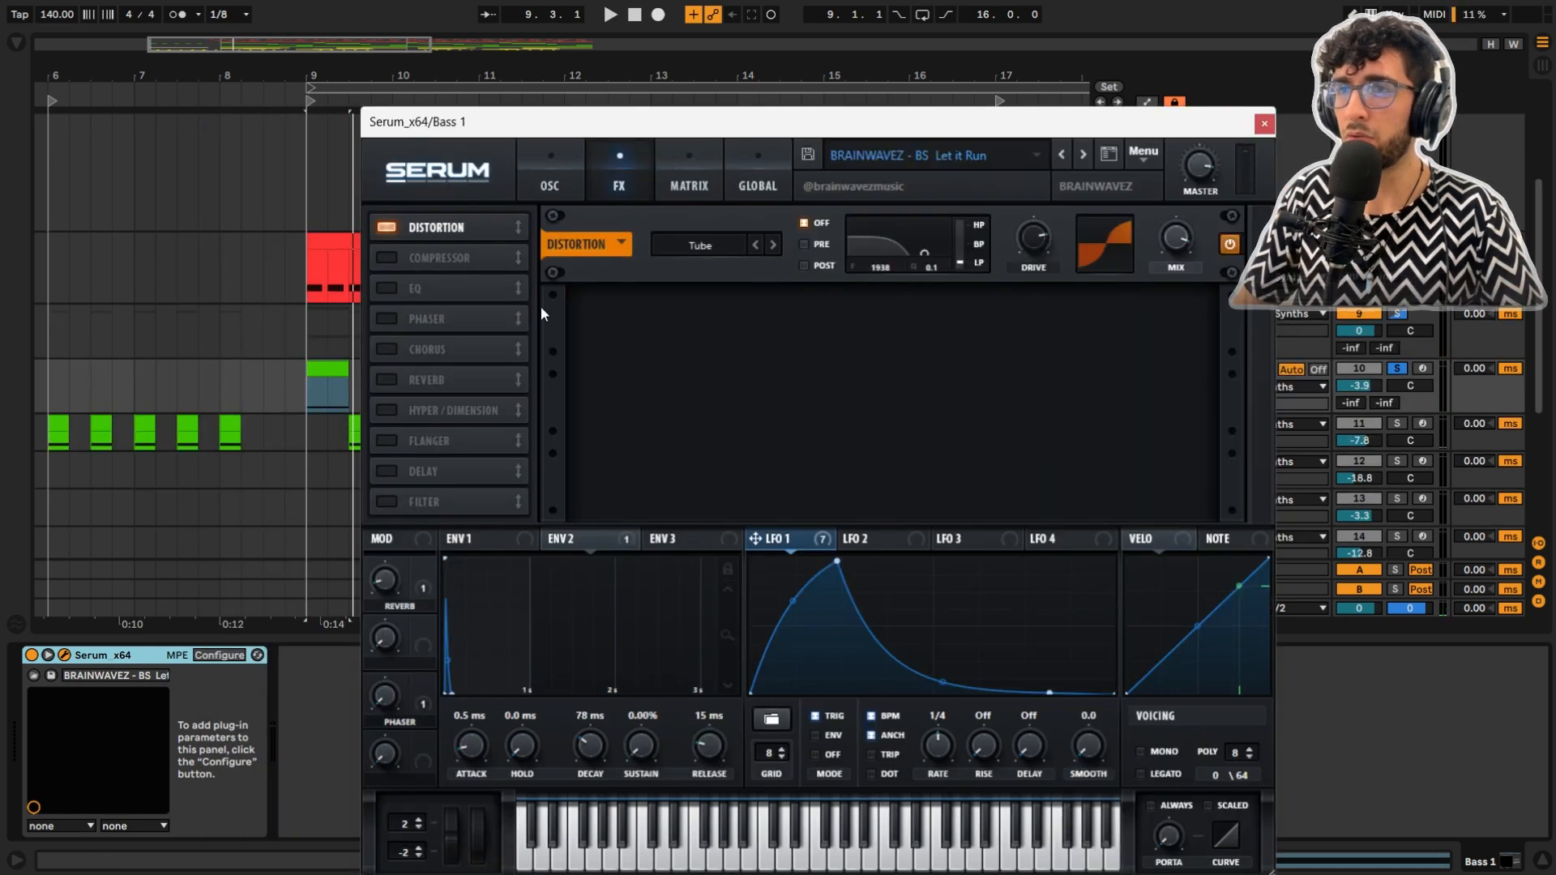
Switch on Serum's compressor and EQ effects and check LFO 1's modulation of the EQ low frequency
{"action": "left_click", "coordinate": [393, 259]}
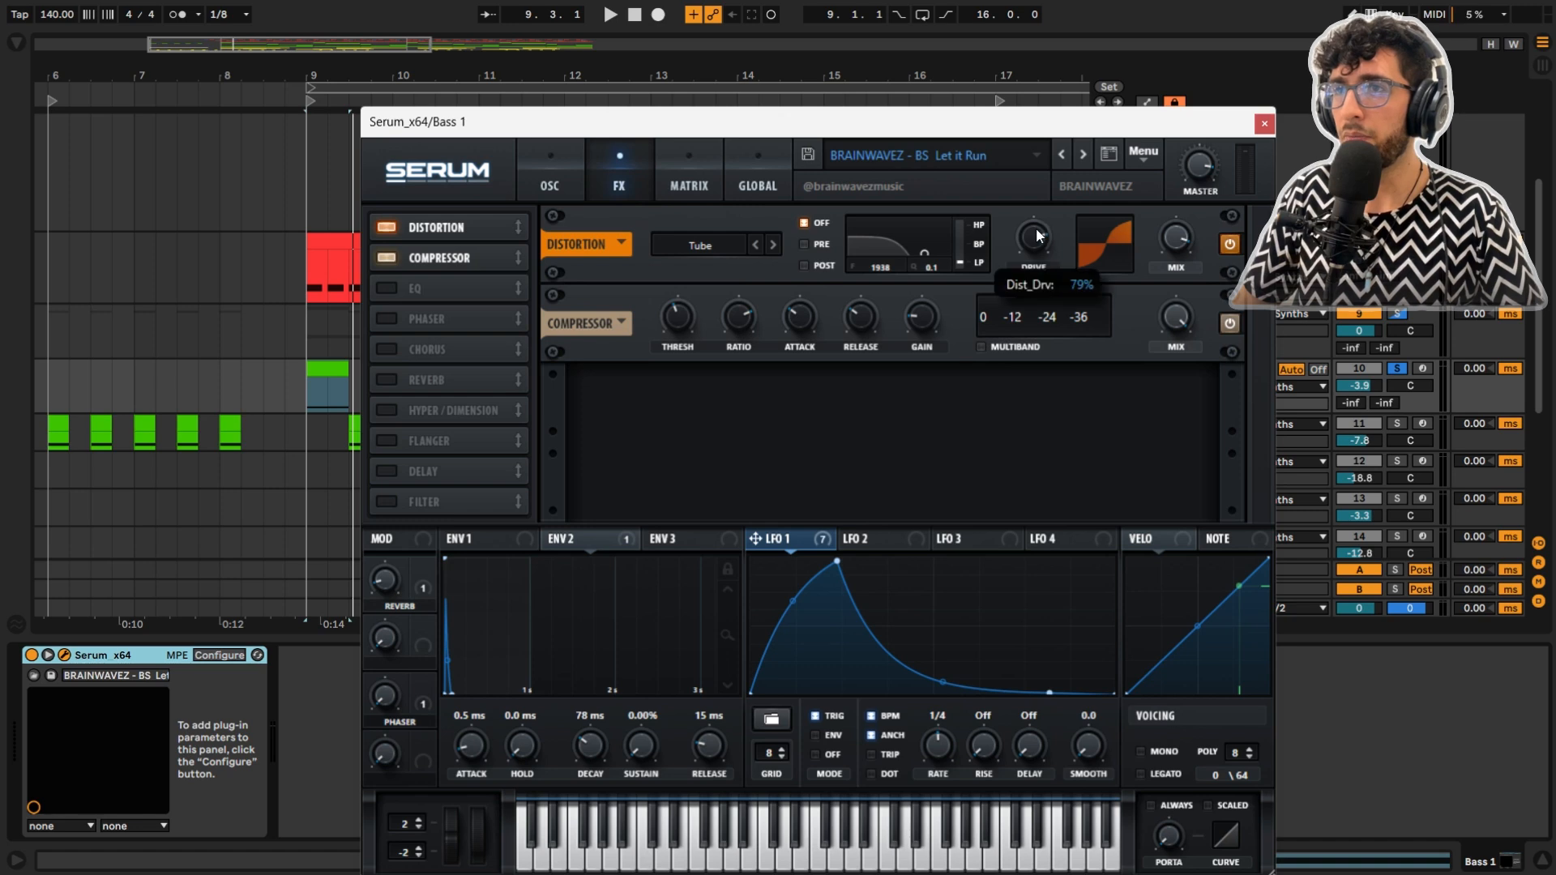
{"action": "left_click", "coordinate": [387, 288]}
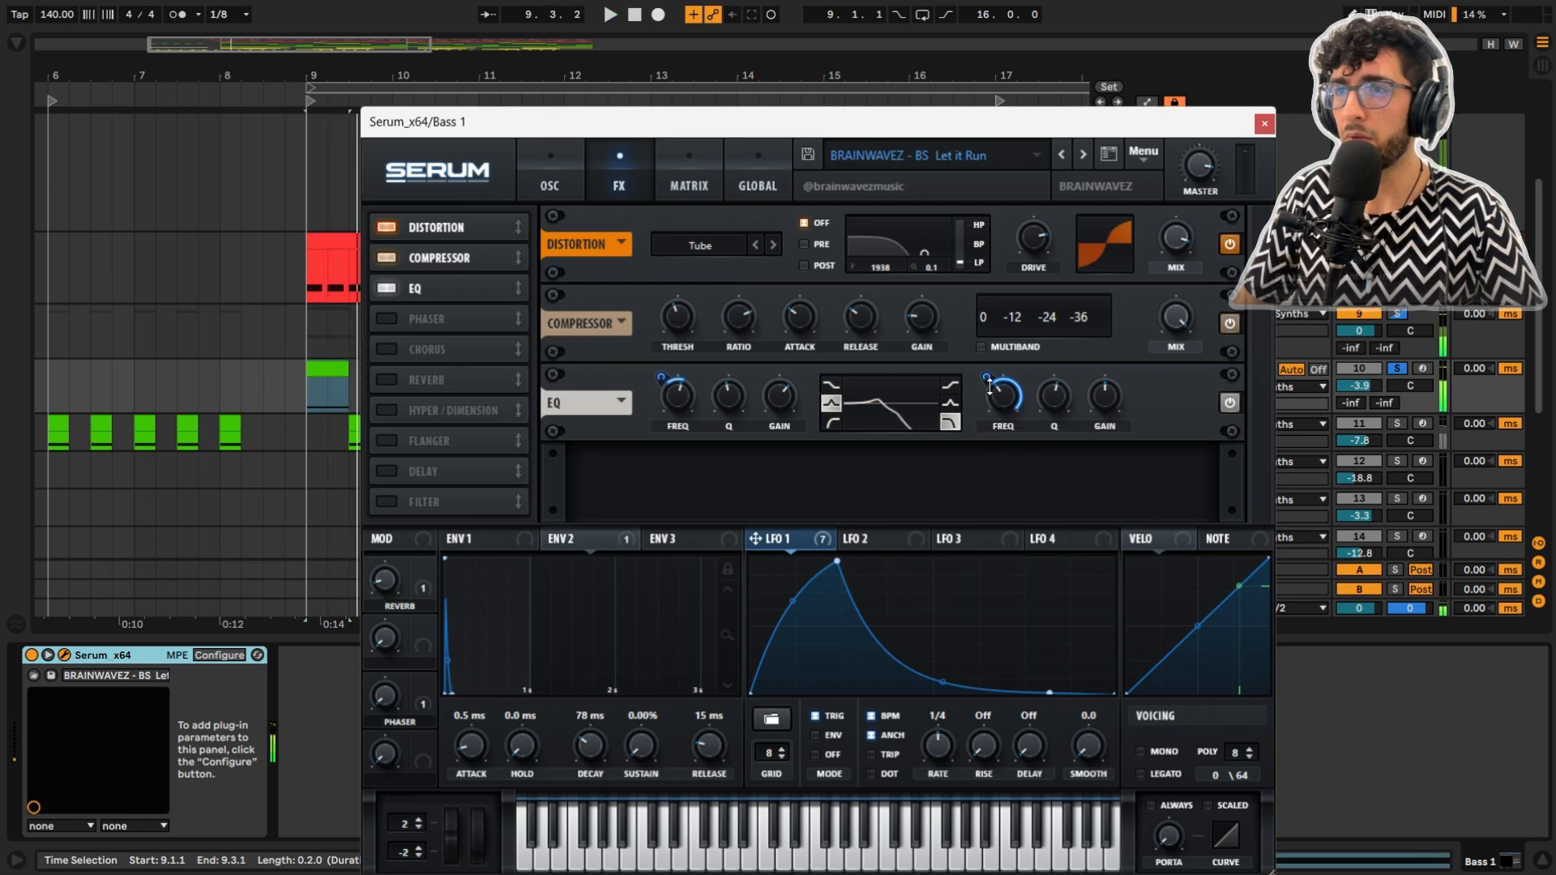
{"action": "mouse_move", "coordinate": [661, 377]}
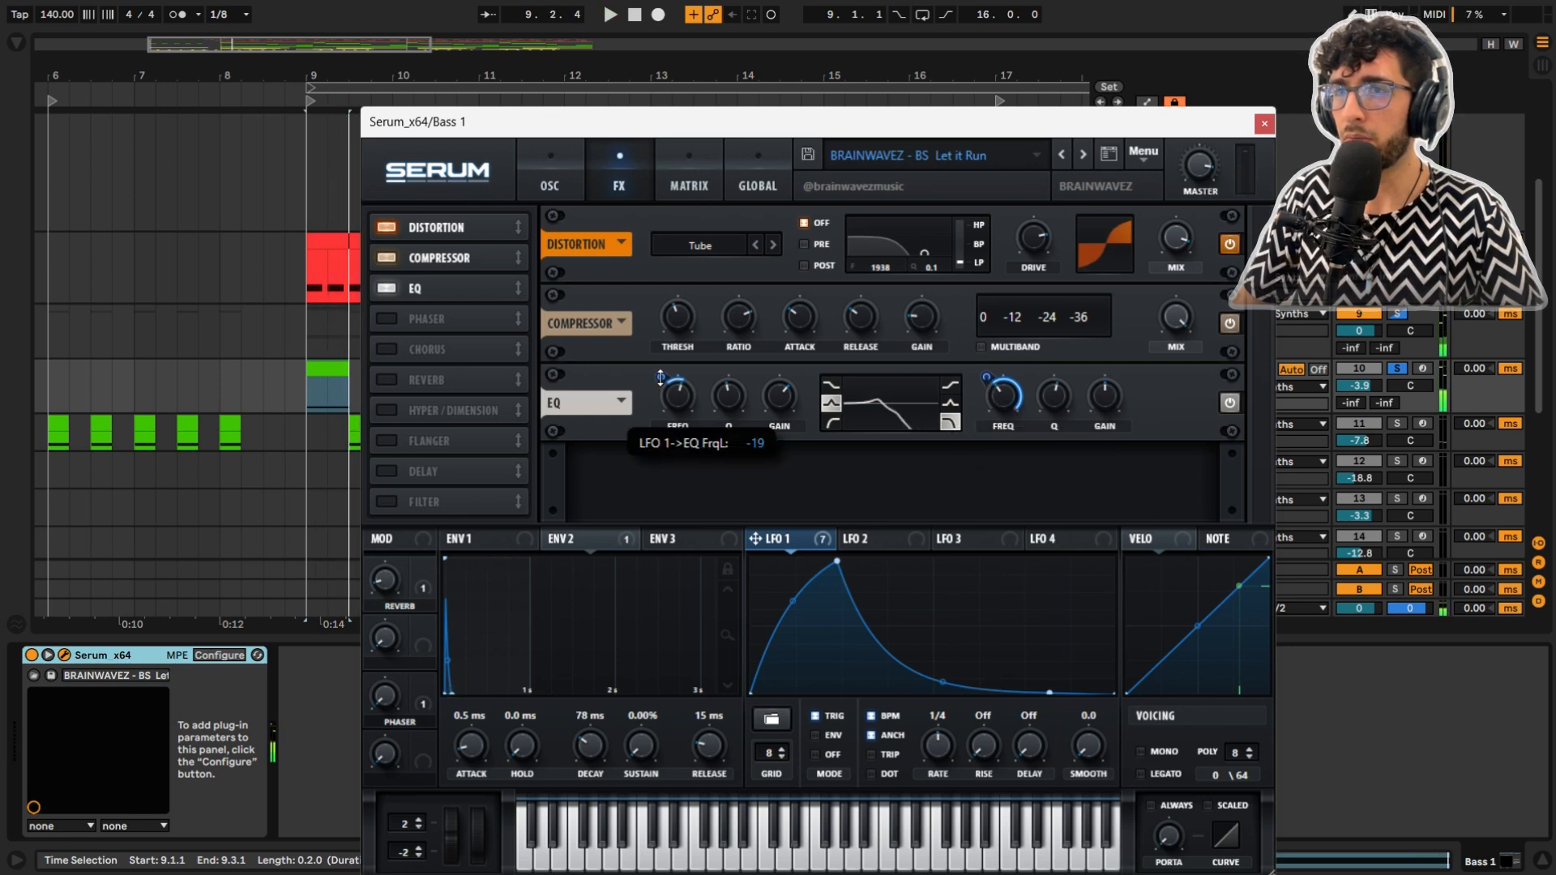
Switch on Serum's phaser, chorus and reverb effects and listen to the Bass 1 clip
{"action": "left_click", "coordinate": [388, 320]}
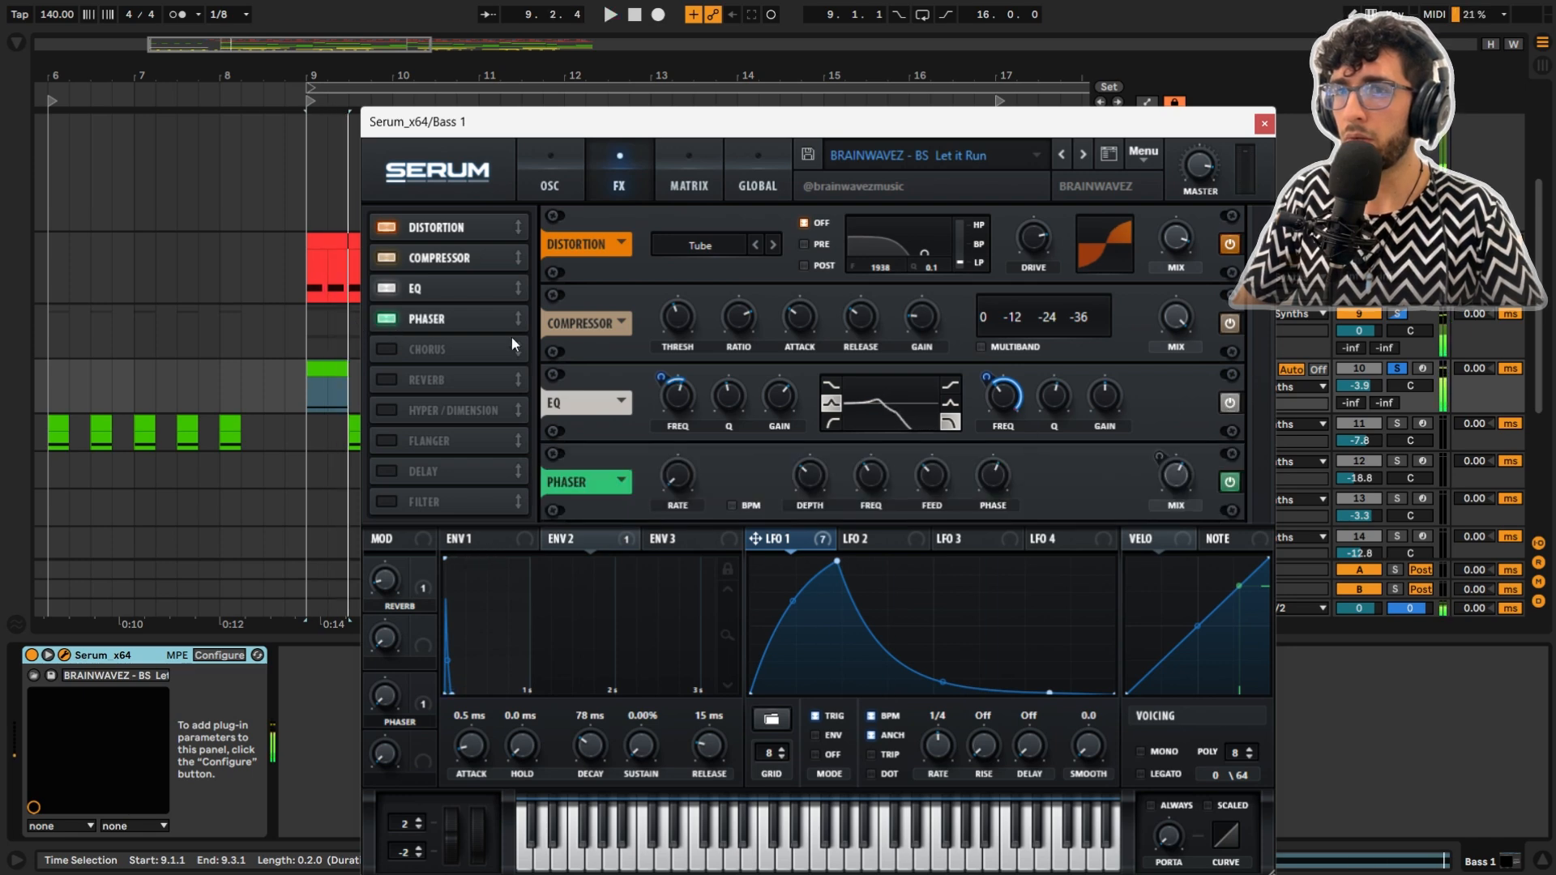
{"action": "left_click", "coordinate": [388, 350]}
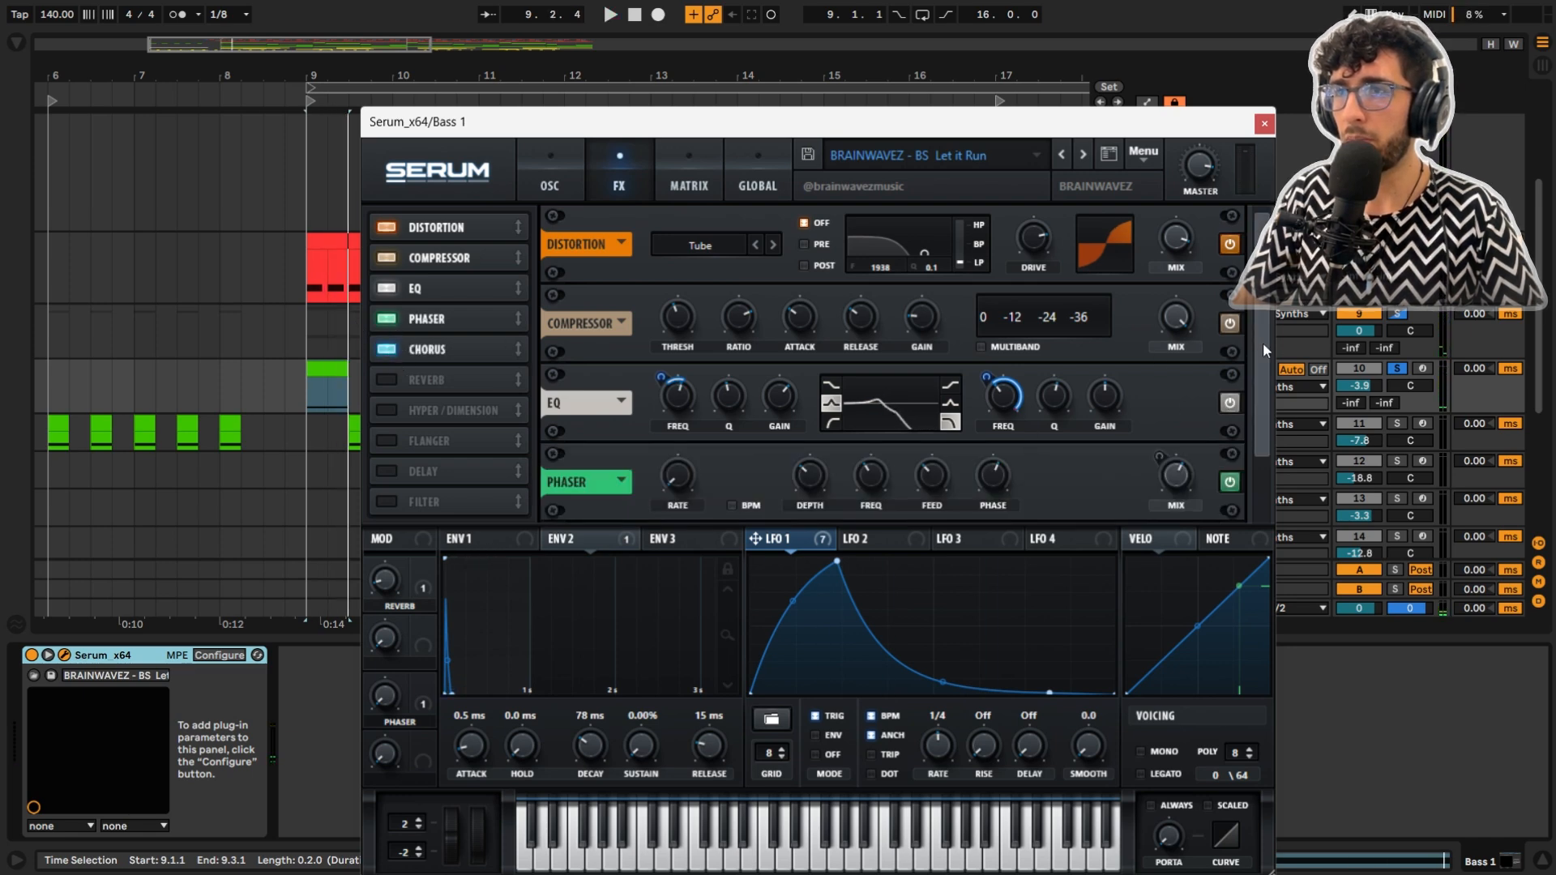
{"action": "scroll", "coordinate": [1262, 350], "scroll_direction": "down", "scroll_amount": 2}
{"action": "left_click", "coordinate": [389, 380]}
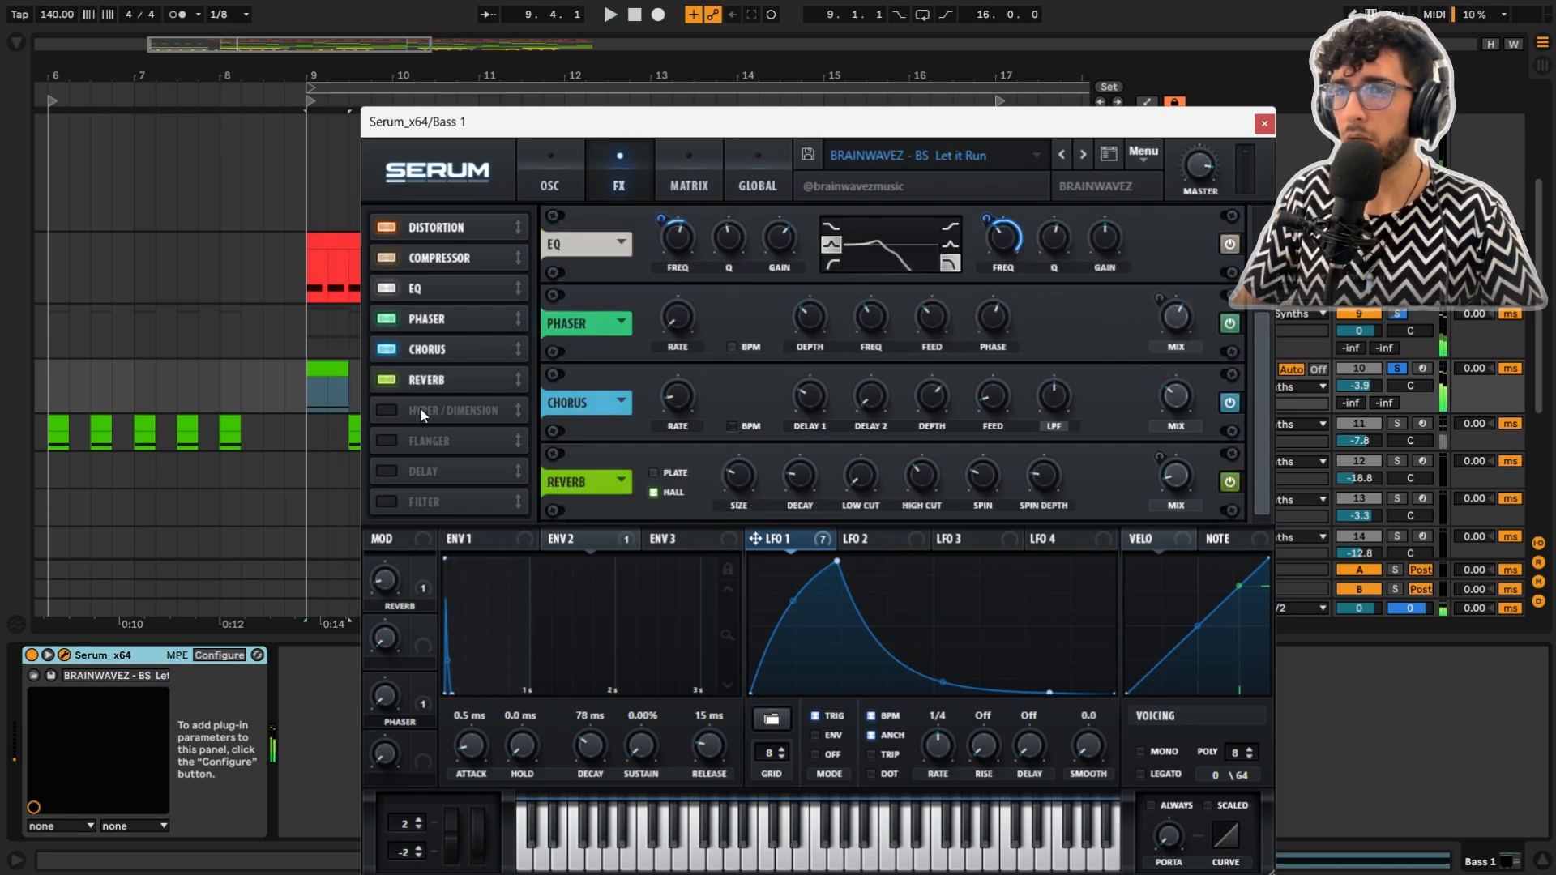
{"action": "key", "text": "space"}
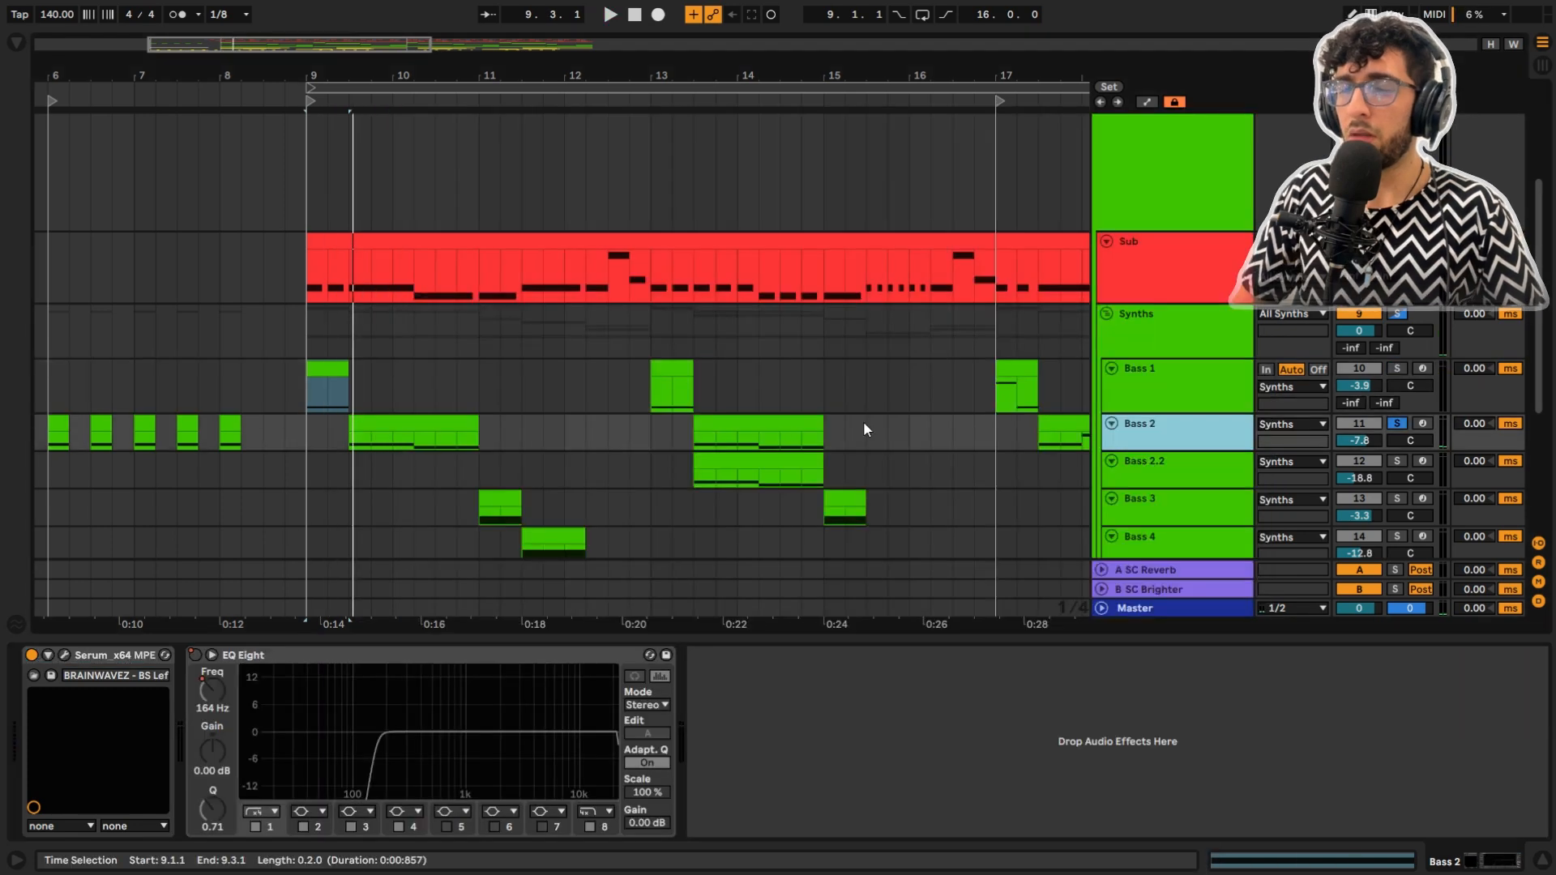
Select the Bass 2 clip starting at 9.3 and play it
{"action": "left_click", "coordinate": [413, 424]}
{"action": "key", "text": "space"}
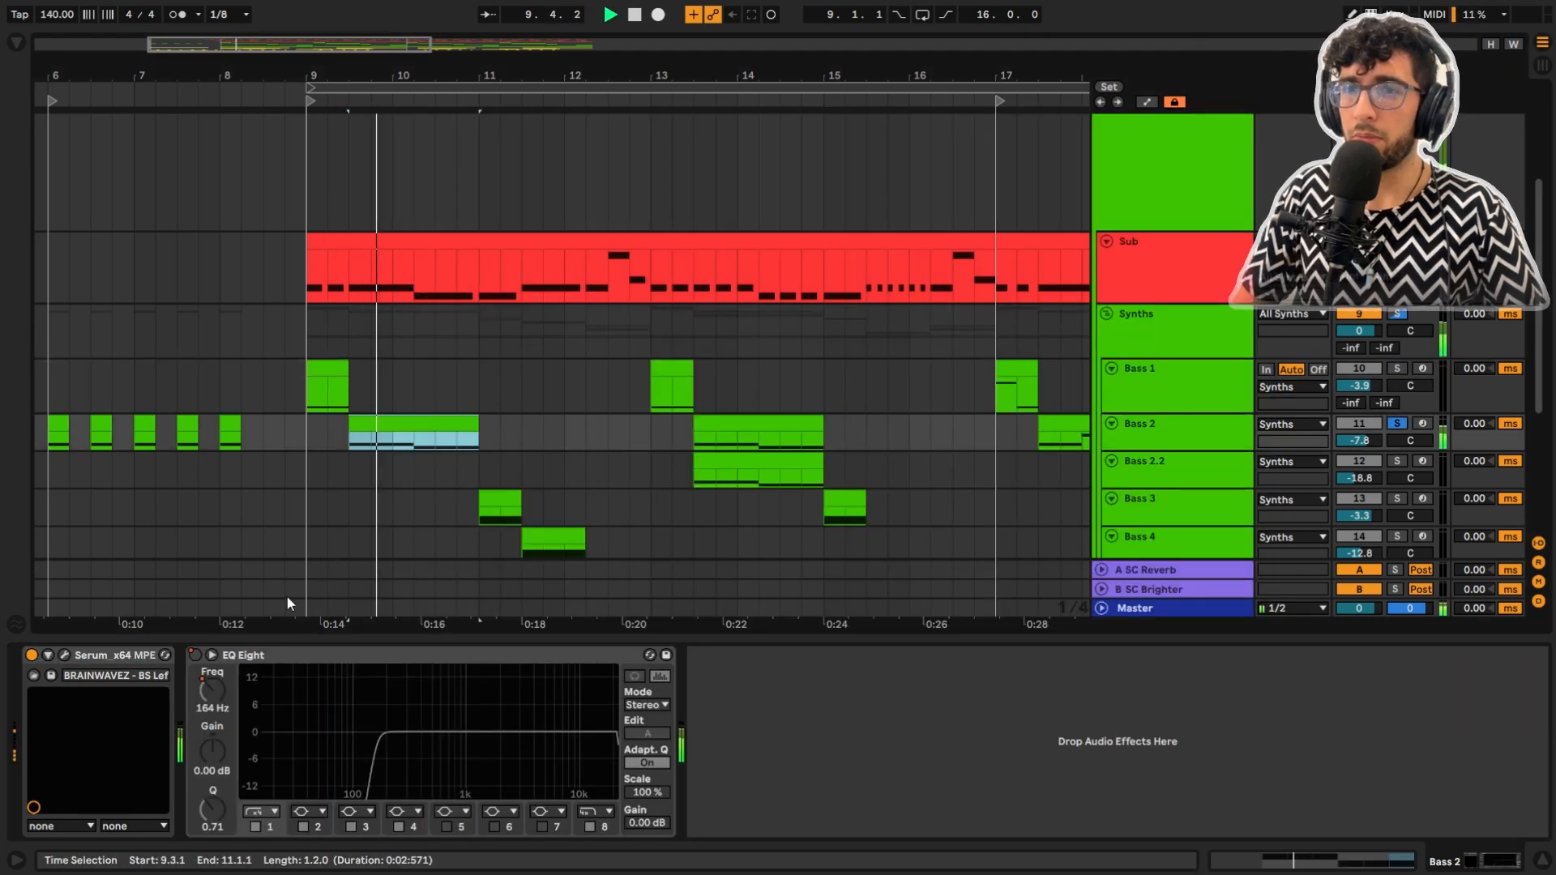
{"action": "key", "text": "space"}
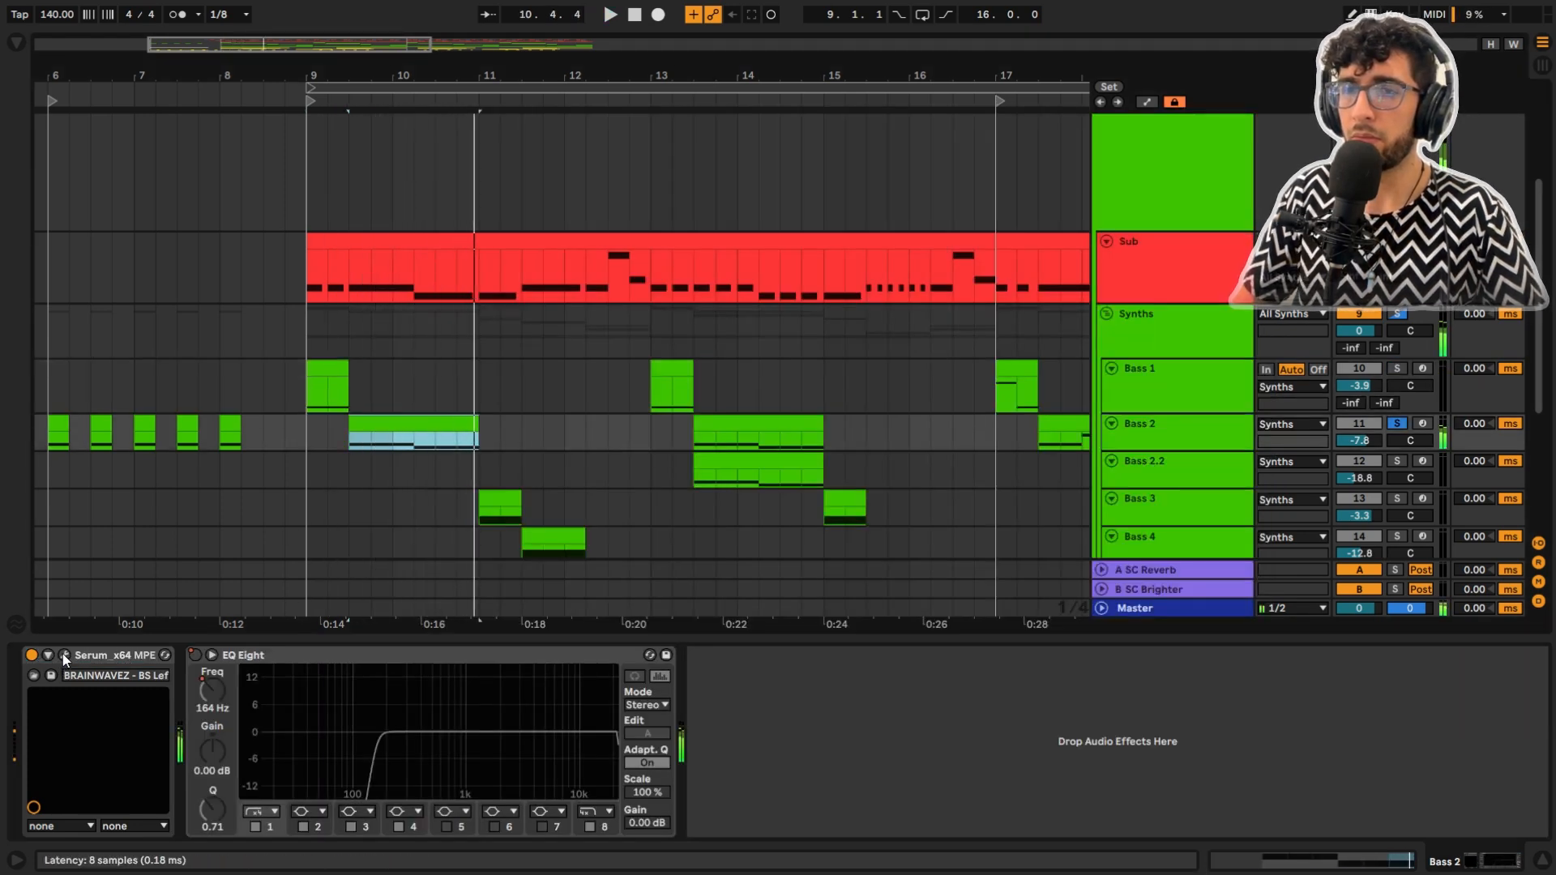
Open the Serum instrument on Bass 2 and examine its effects chain and oscillator settings
{"action": "left_click", "coordinate": [64, 654]}
{"action": "left_click_drag", "start_coordinate": [782, 101], "coordinate": [843, 96]}
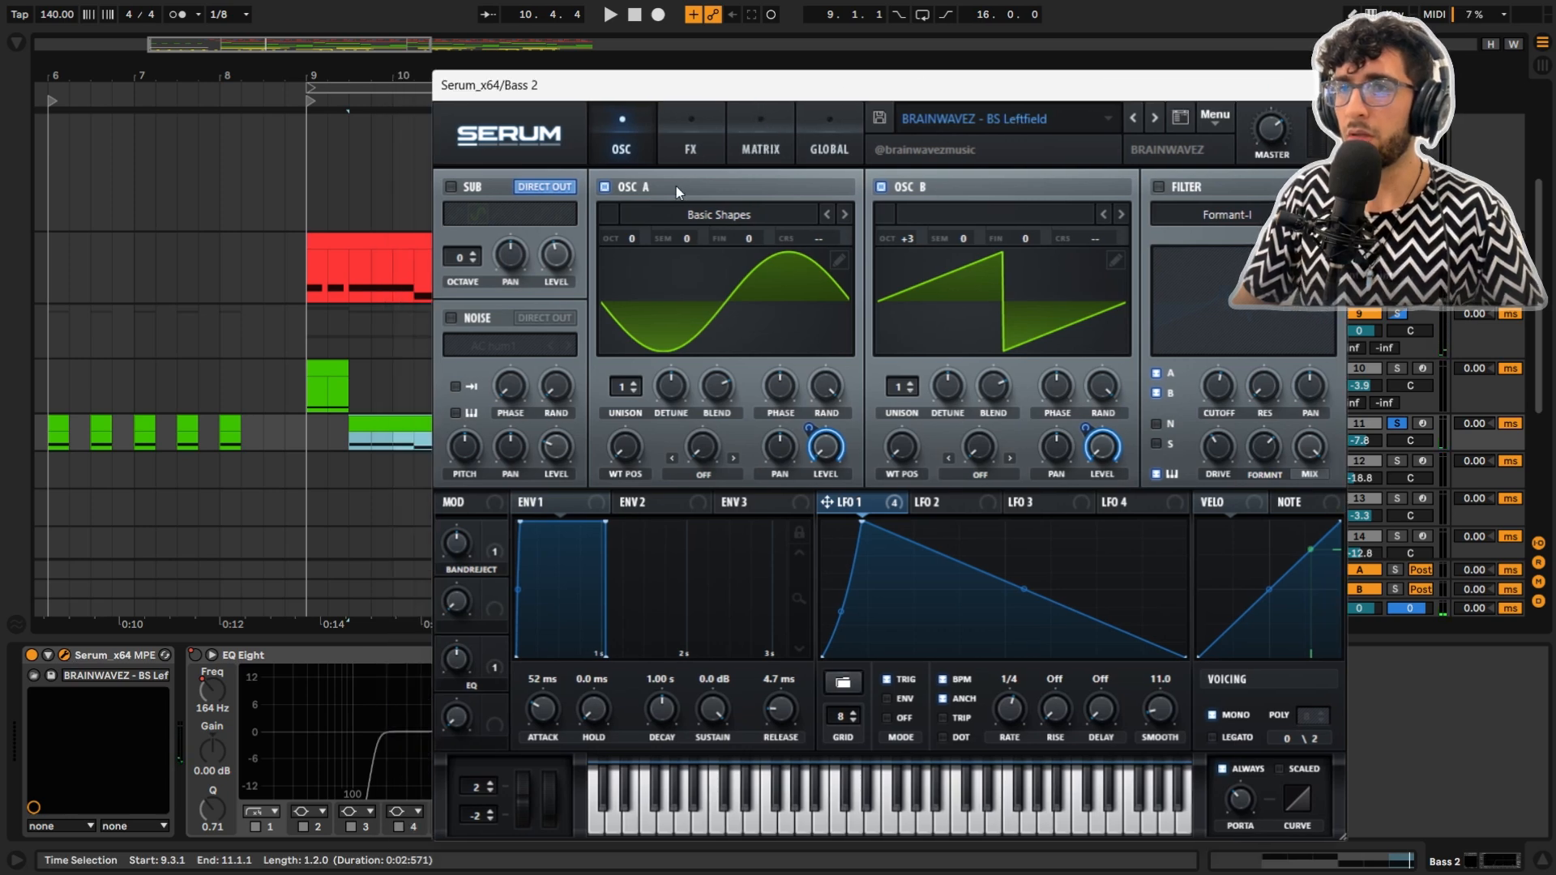
{"action": "left_click", "coordinate": [669, 110]}
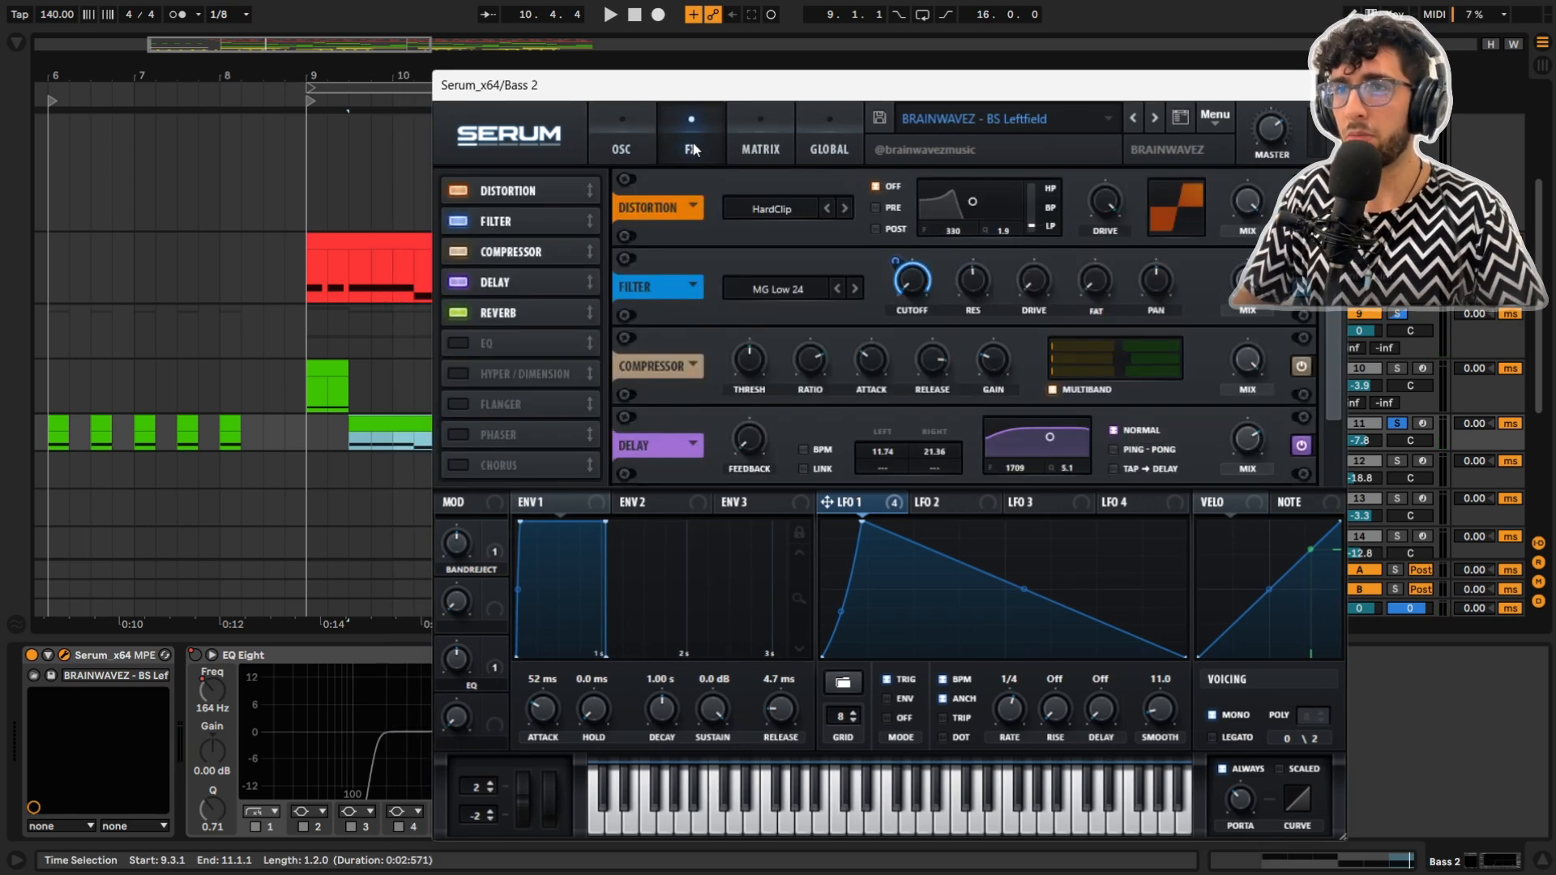
{"action": "left_click", "coordinate": [621, 138]}
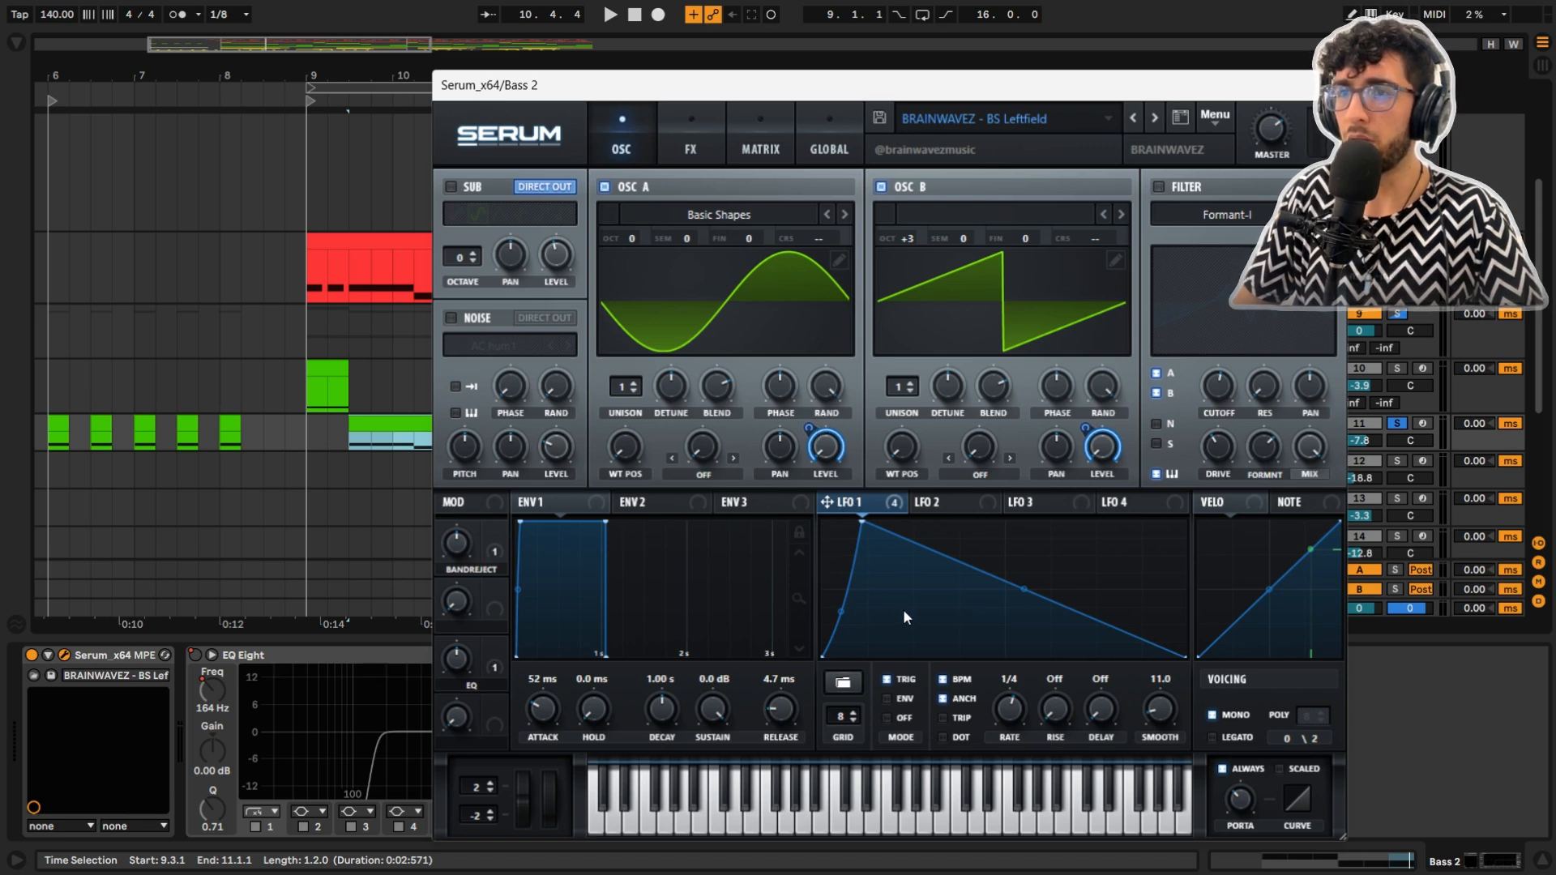
Play the Bass 2 clip and toggle Serum's oscillator B off and on to compare its contribution
{"action": "key", "text": "space"}
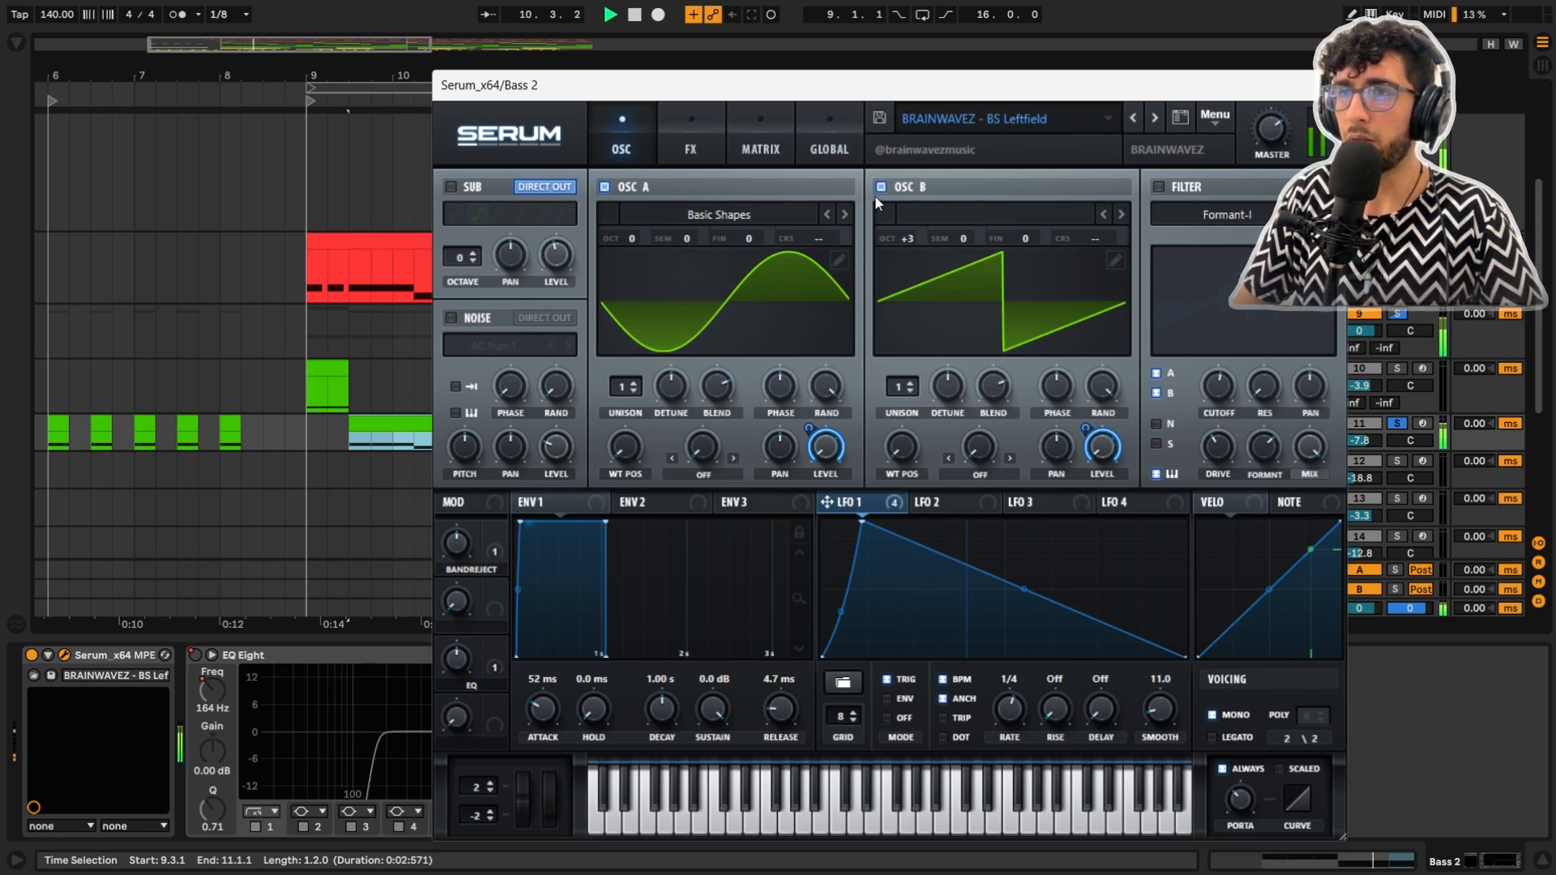
{"action": "key", "text": "space"}
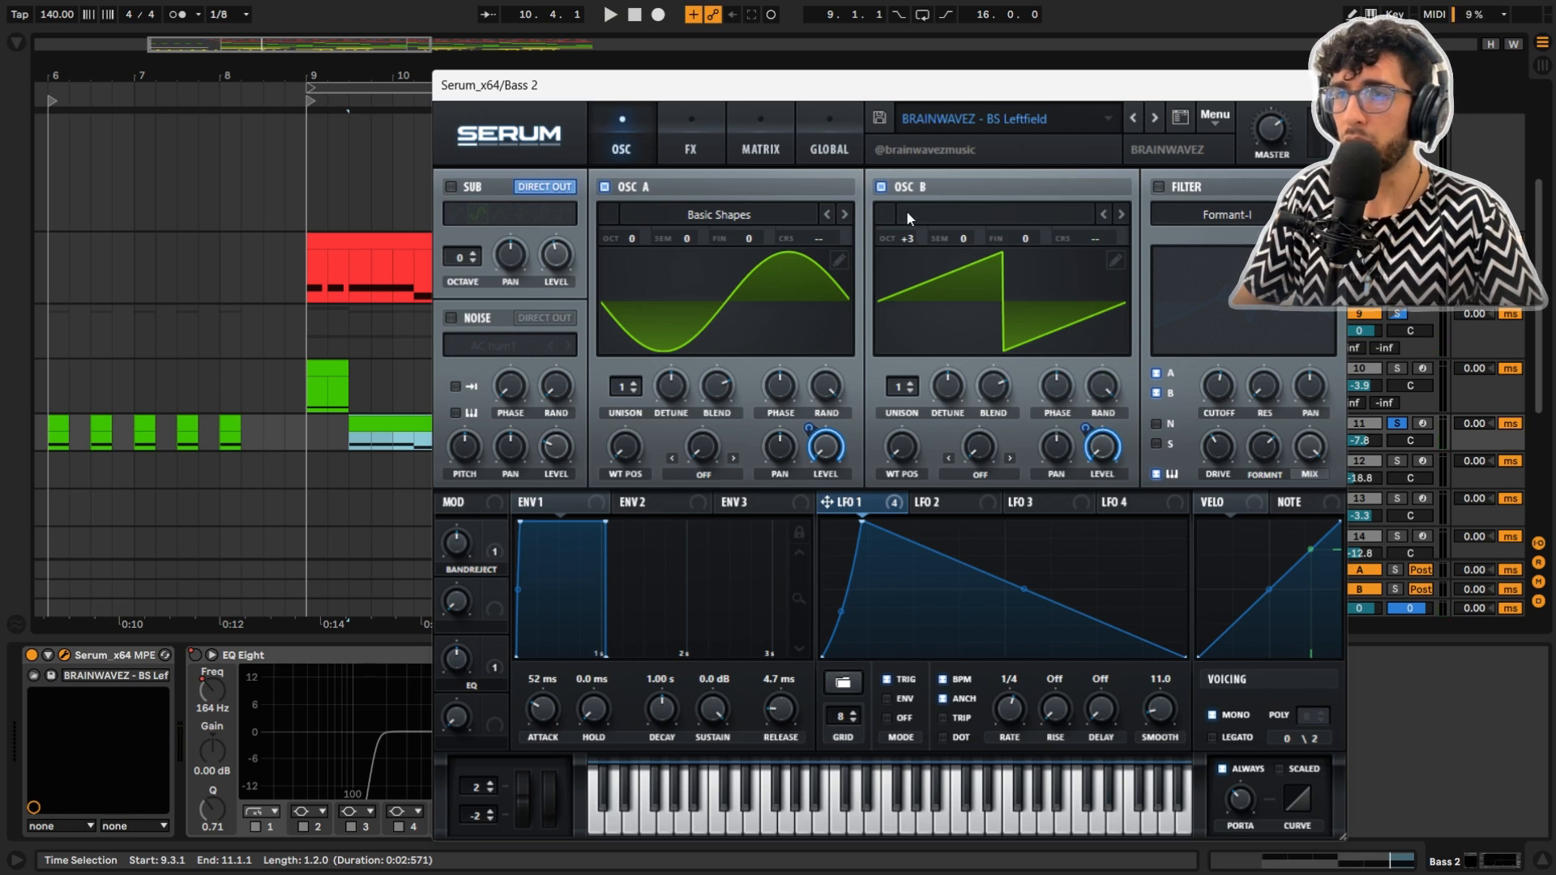
{"action": "key", "text": "space"}
{"action": "left_click", "coordinate": [880, 188]}
{"action": "left_click", "coordinate": [880, 188]}
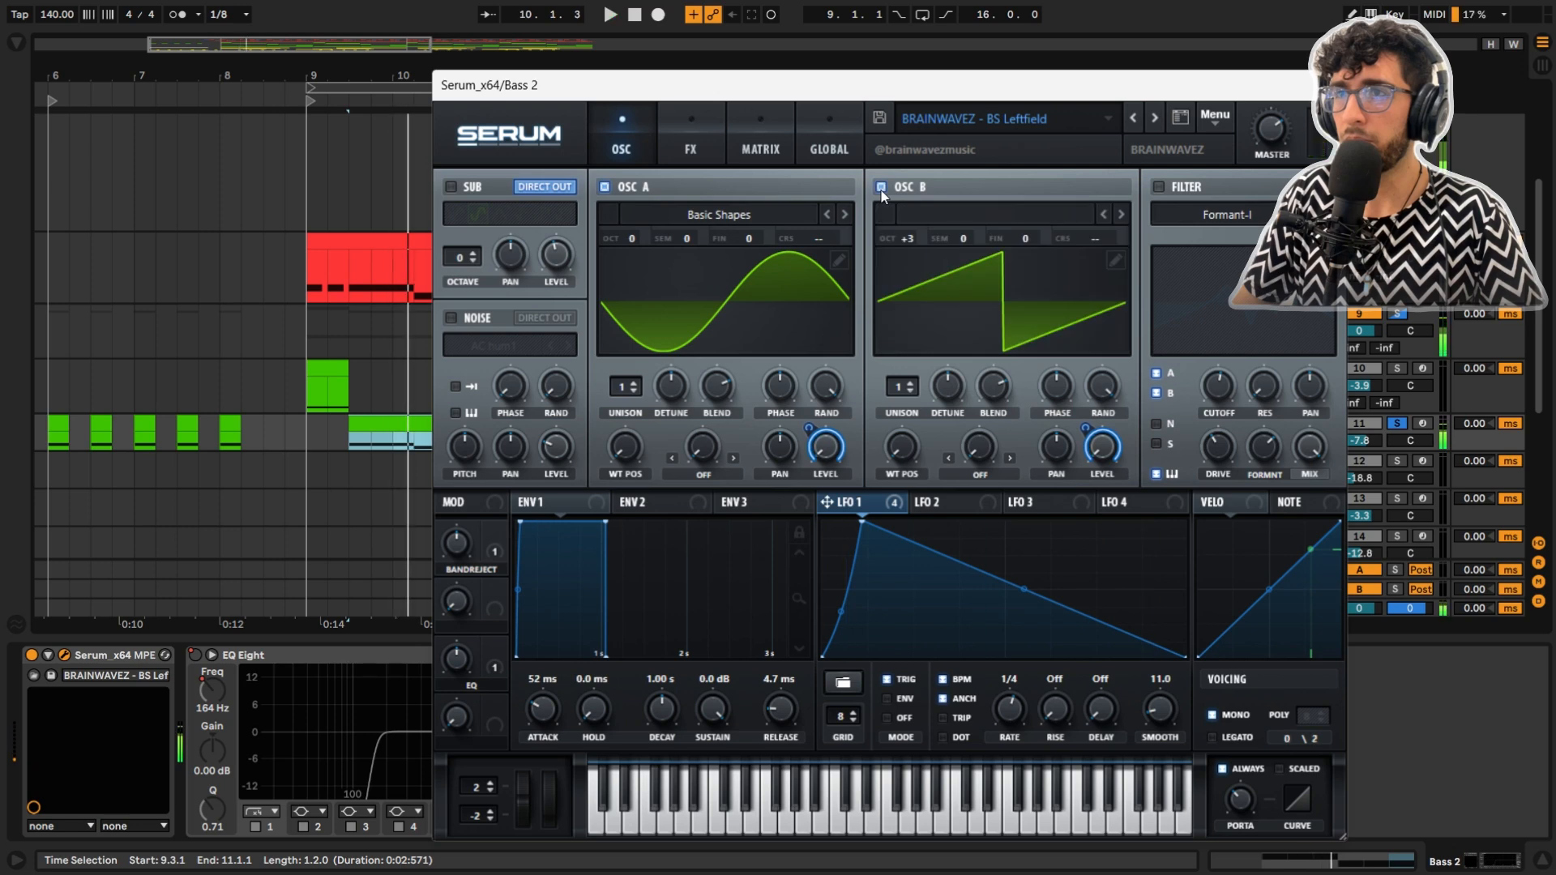
{"action": "key", "text": "space"}
Switch on Serum's distortion and filter effects for Bass 2 and listen to the clip
{"action": "left_click", "coordinate": [659, 144]}
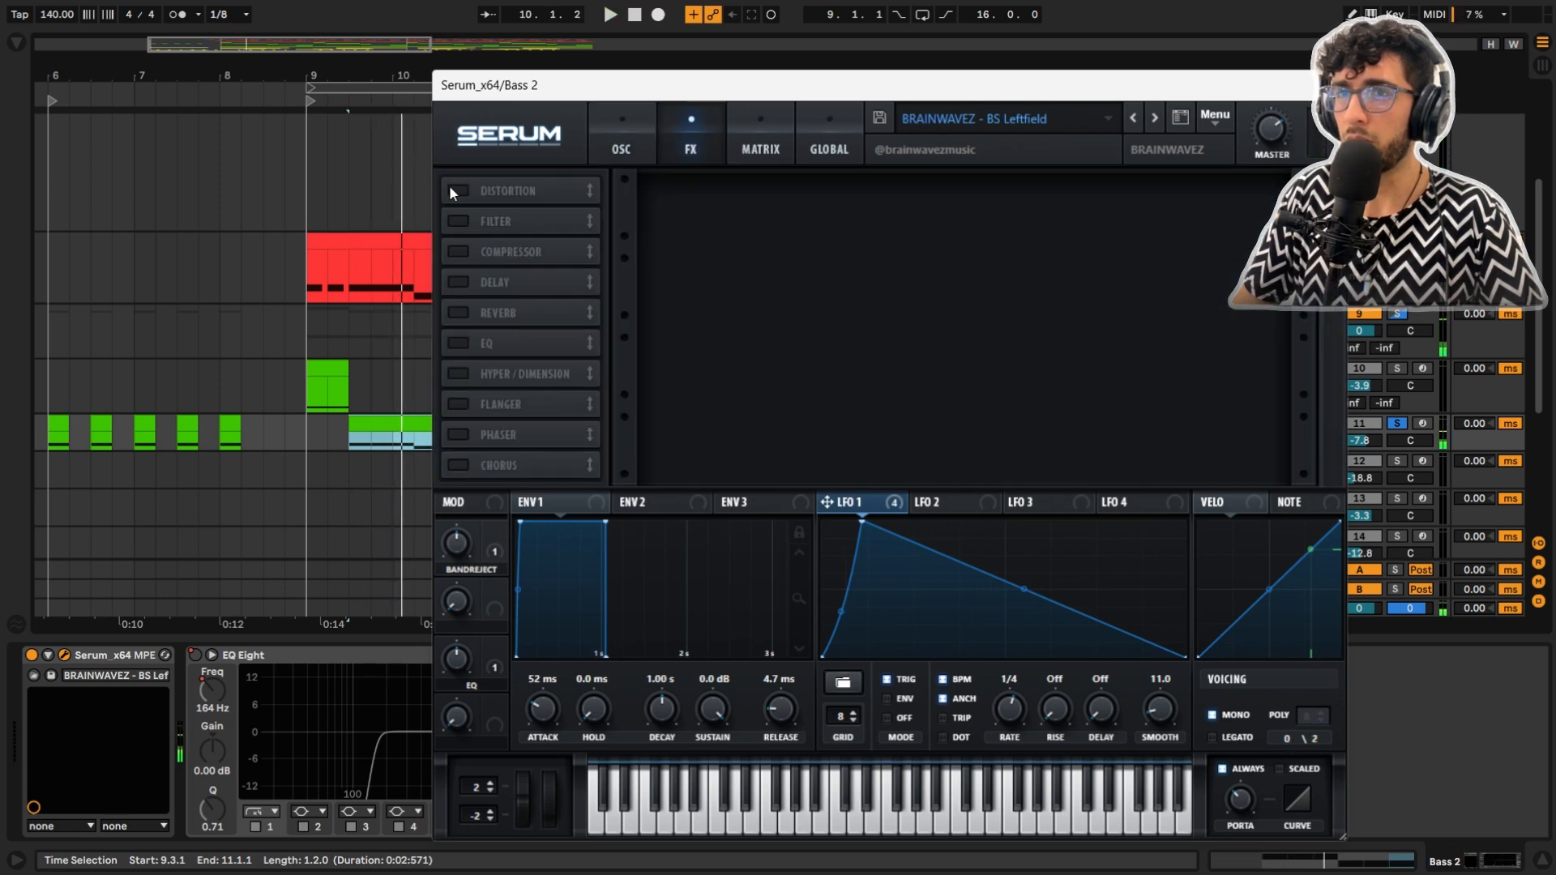
{"action": "left_click", "coordinate": [458, 191]}
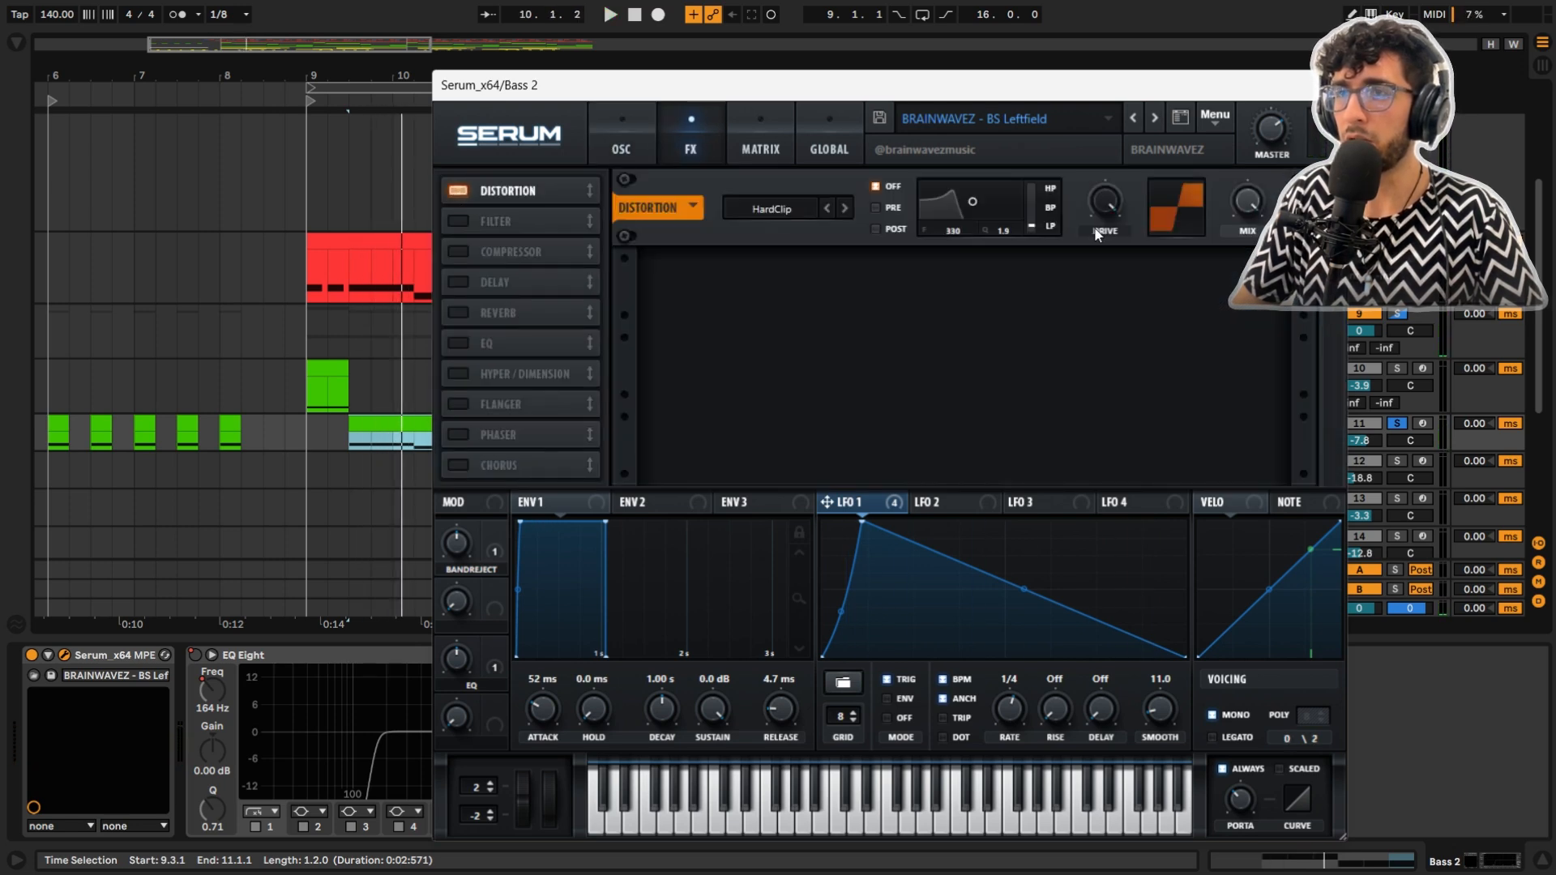
{"action": "left_click", "coordinate": [457, 221]}
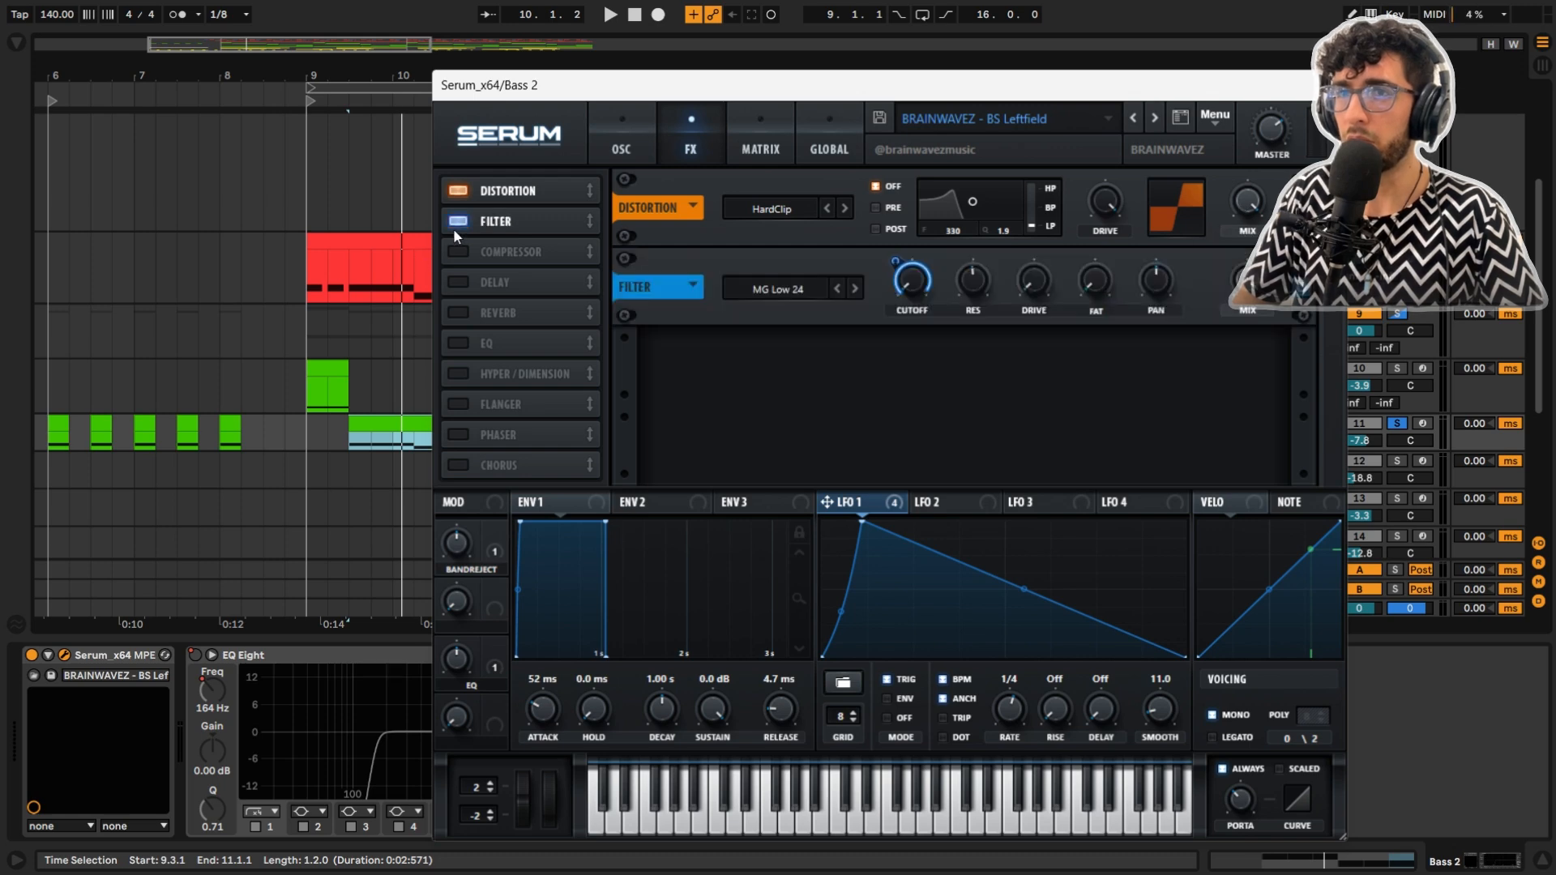
{"action": "key", "text": "space"}
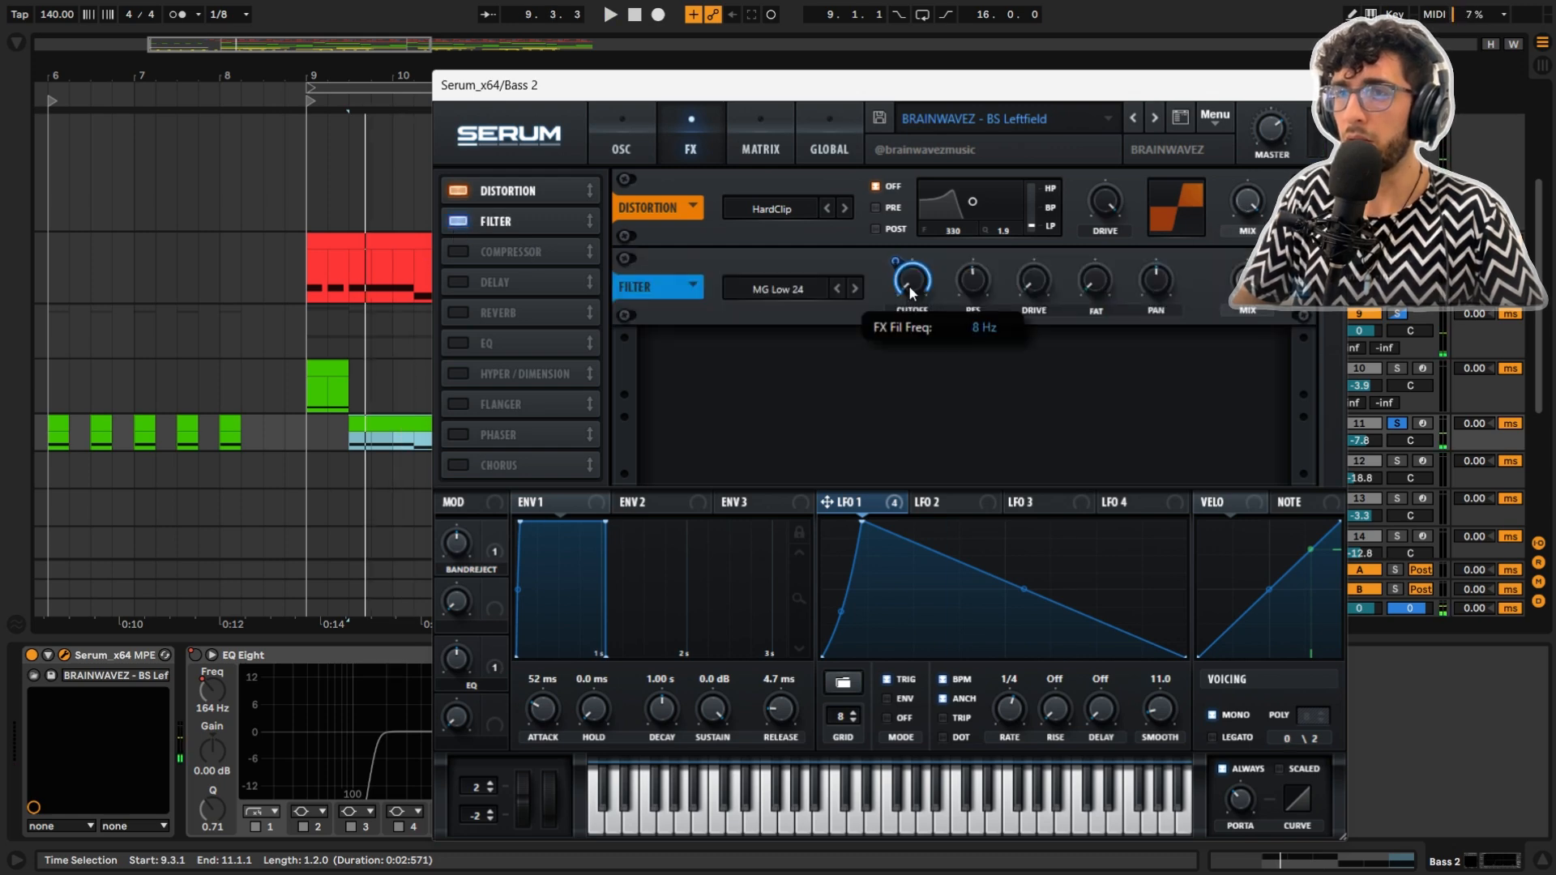
{"action": "key", "text": "space"}
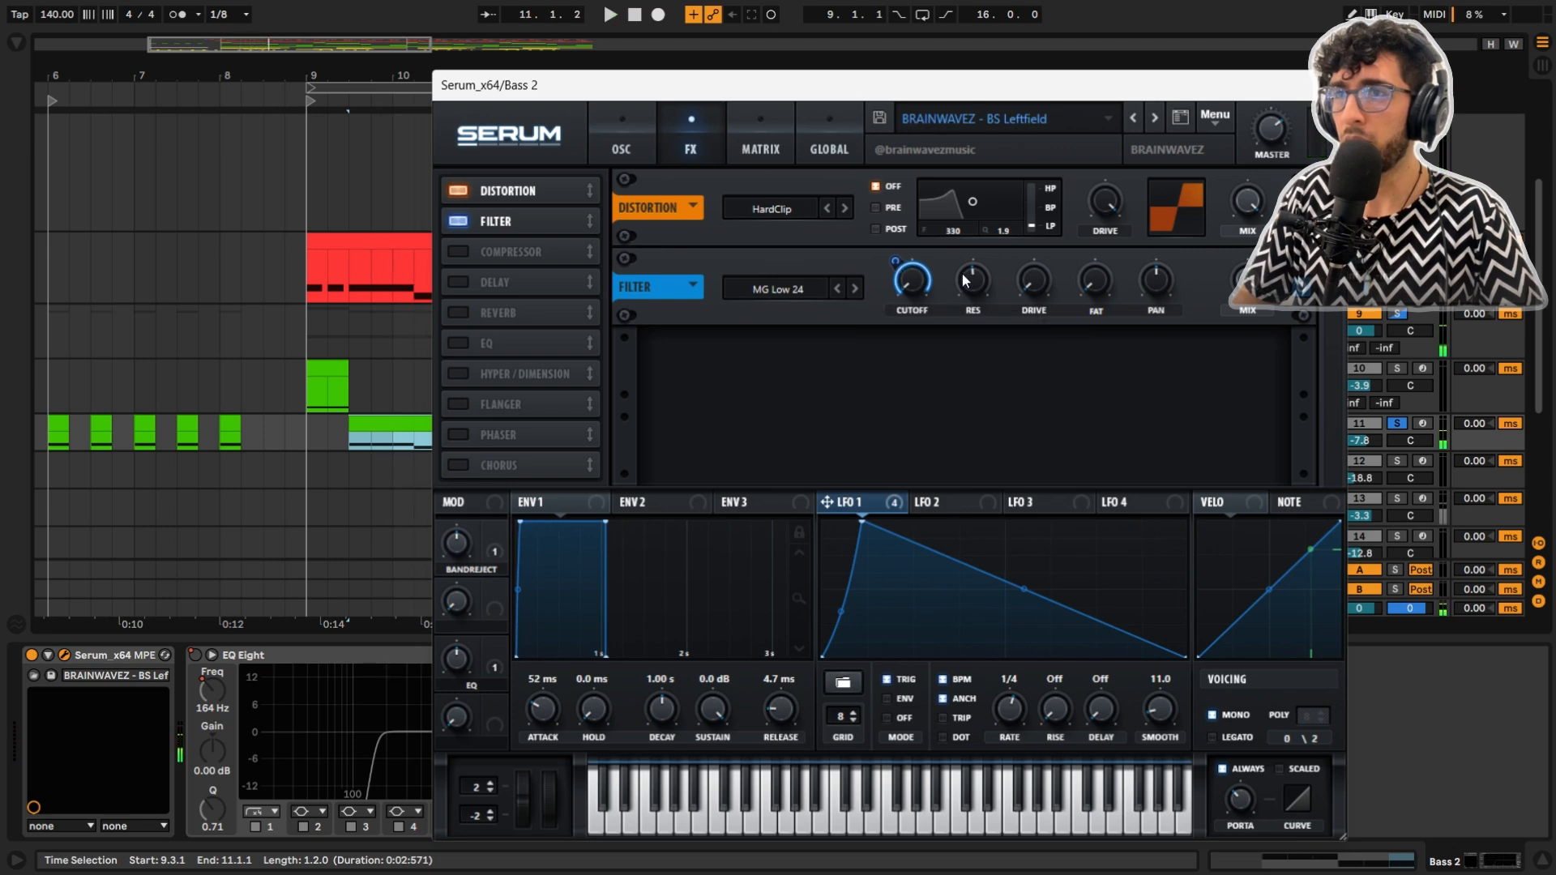
Switch on Serum's compressor, delay and reverb effects for Bass 2 and play the clip
{"action": "left_click", "coordinate": [457, 252]}
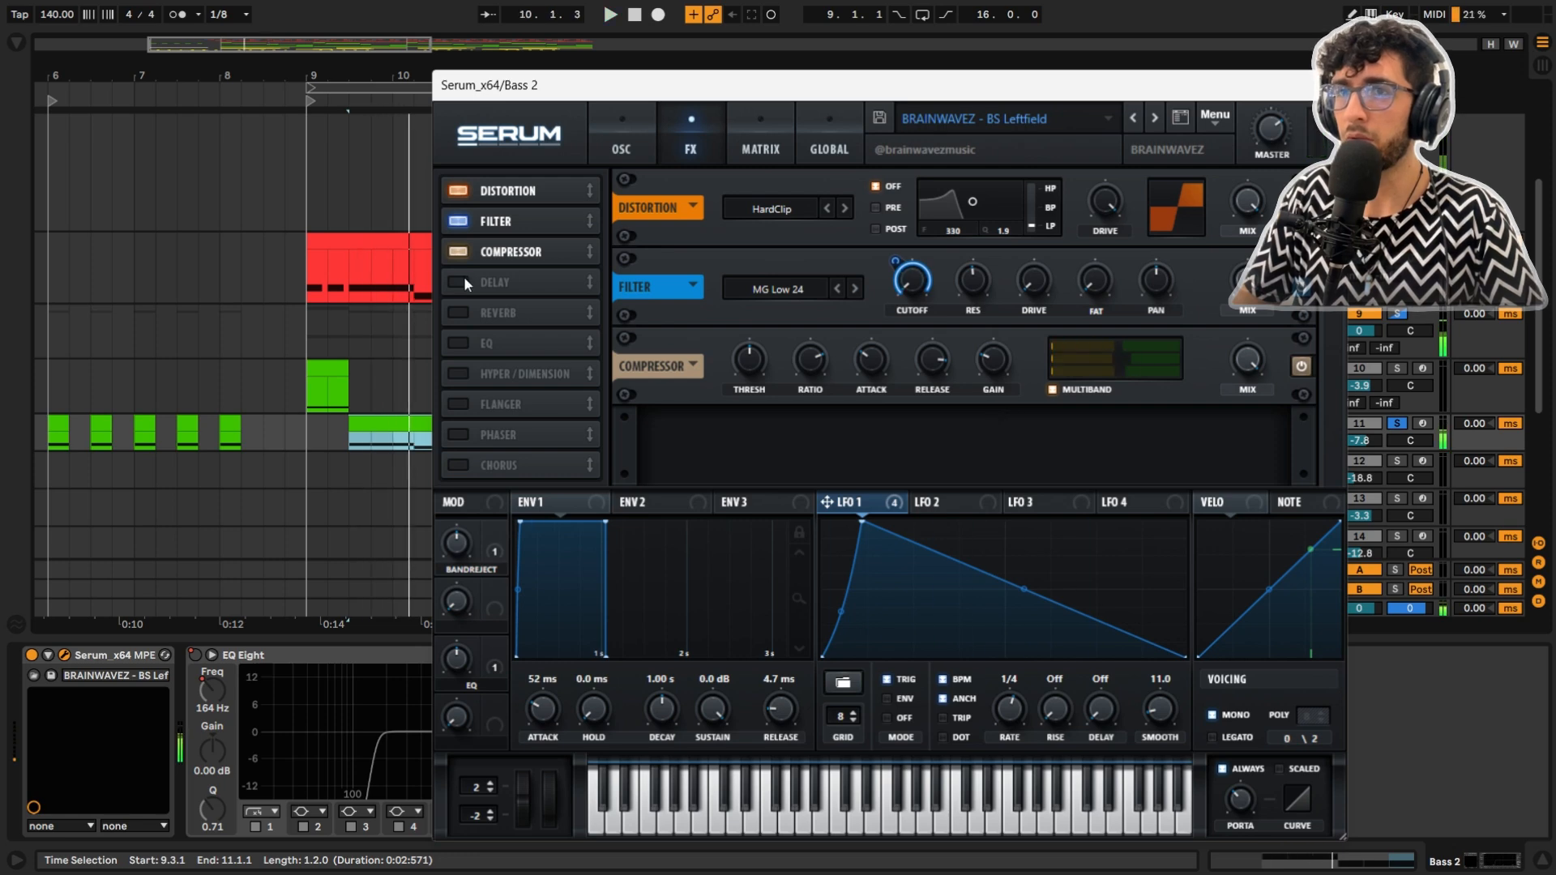
{"action": "left_click", "coordinate": [462, 280]}
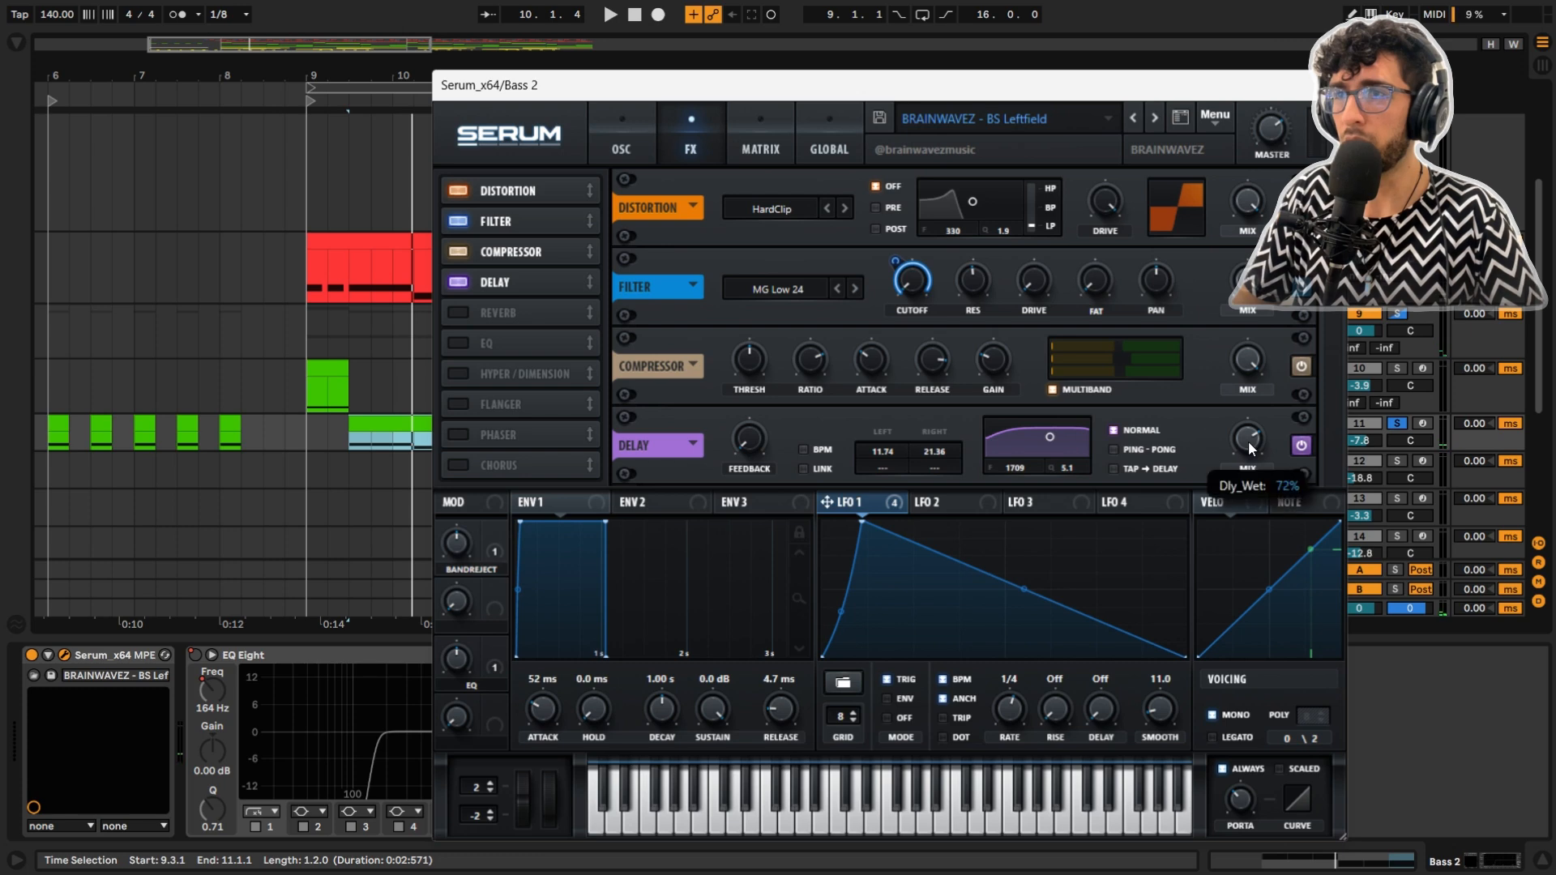
{"action": "left_click", "coordinate": [478, 313]}
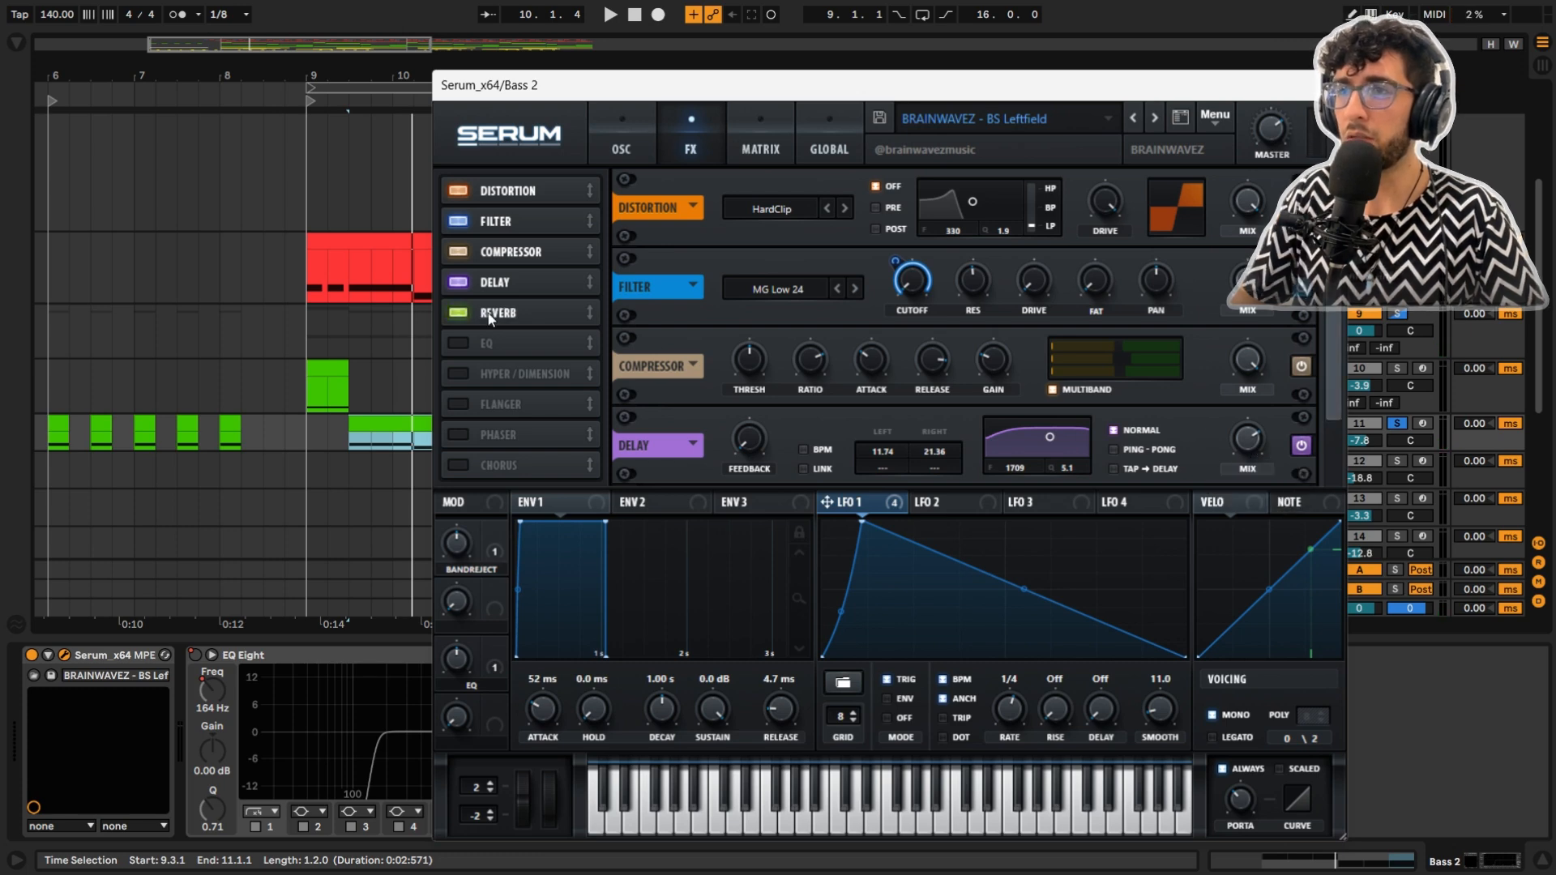
{"action": "left_click_drag", "start_coordinate": [1332, 357], "coordinate": [1334, 440]}
{"action": "key", "text": "space"}
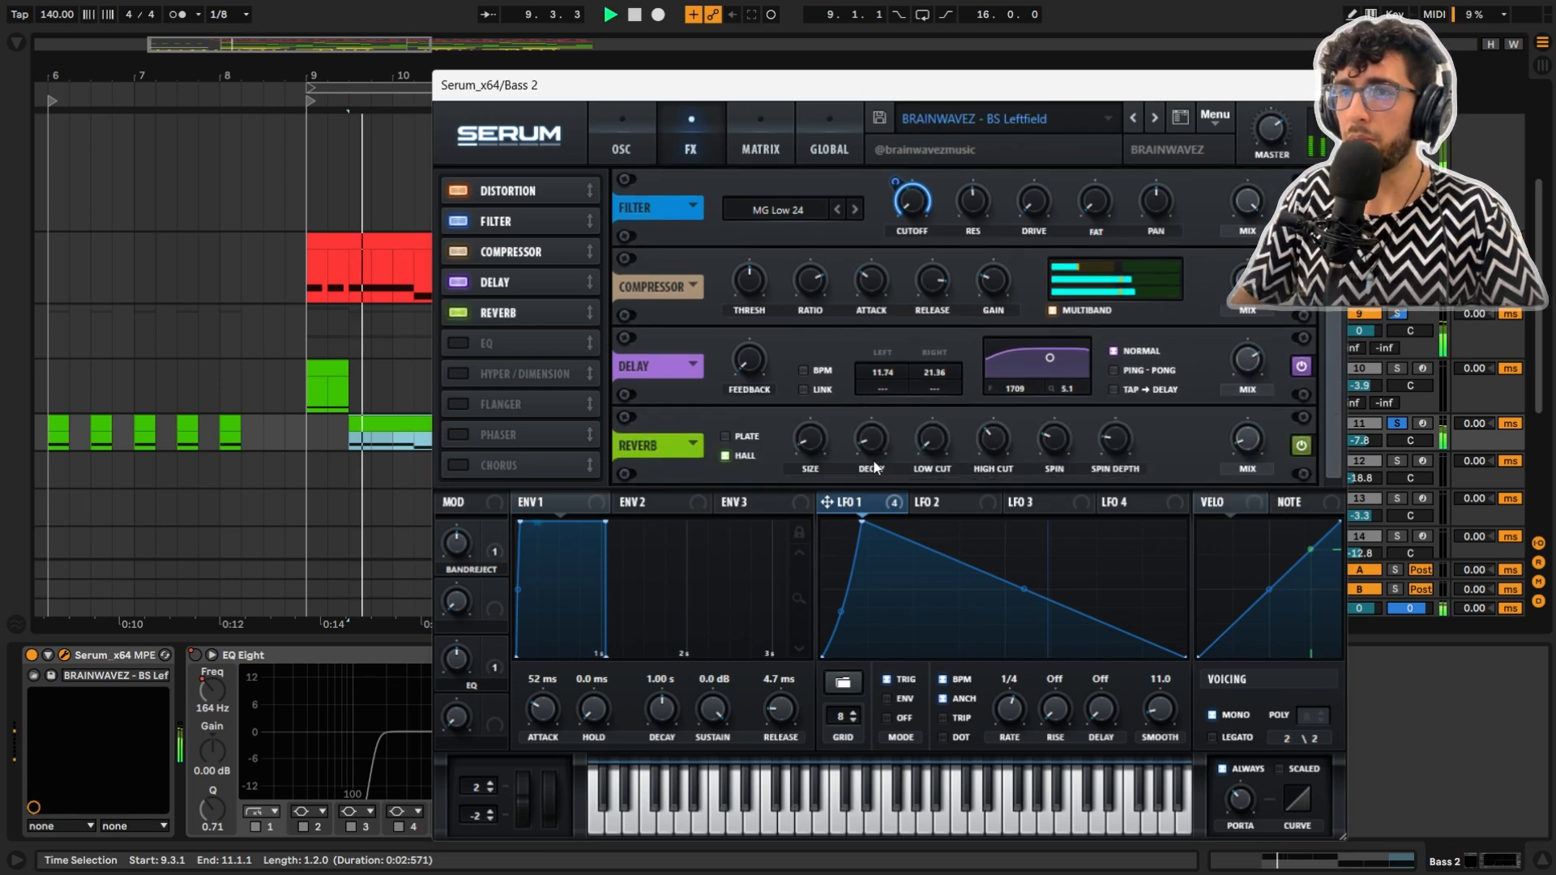
Toggle Serum's EQ effect on and off again, and close the Bass 2 instrument window
{"action": "left_click", "coordinate": [460, 344]}
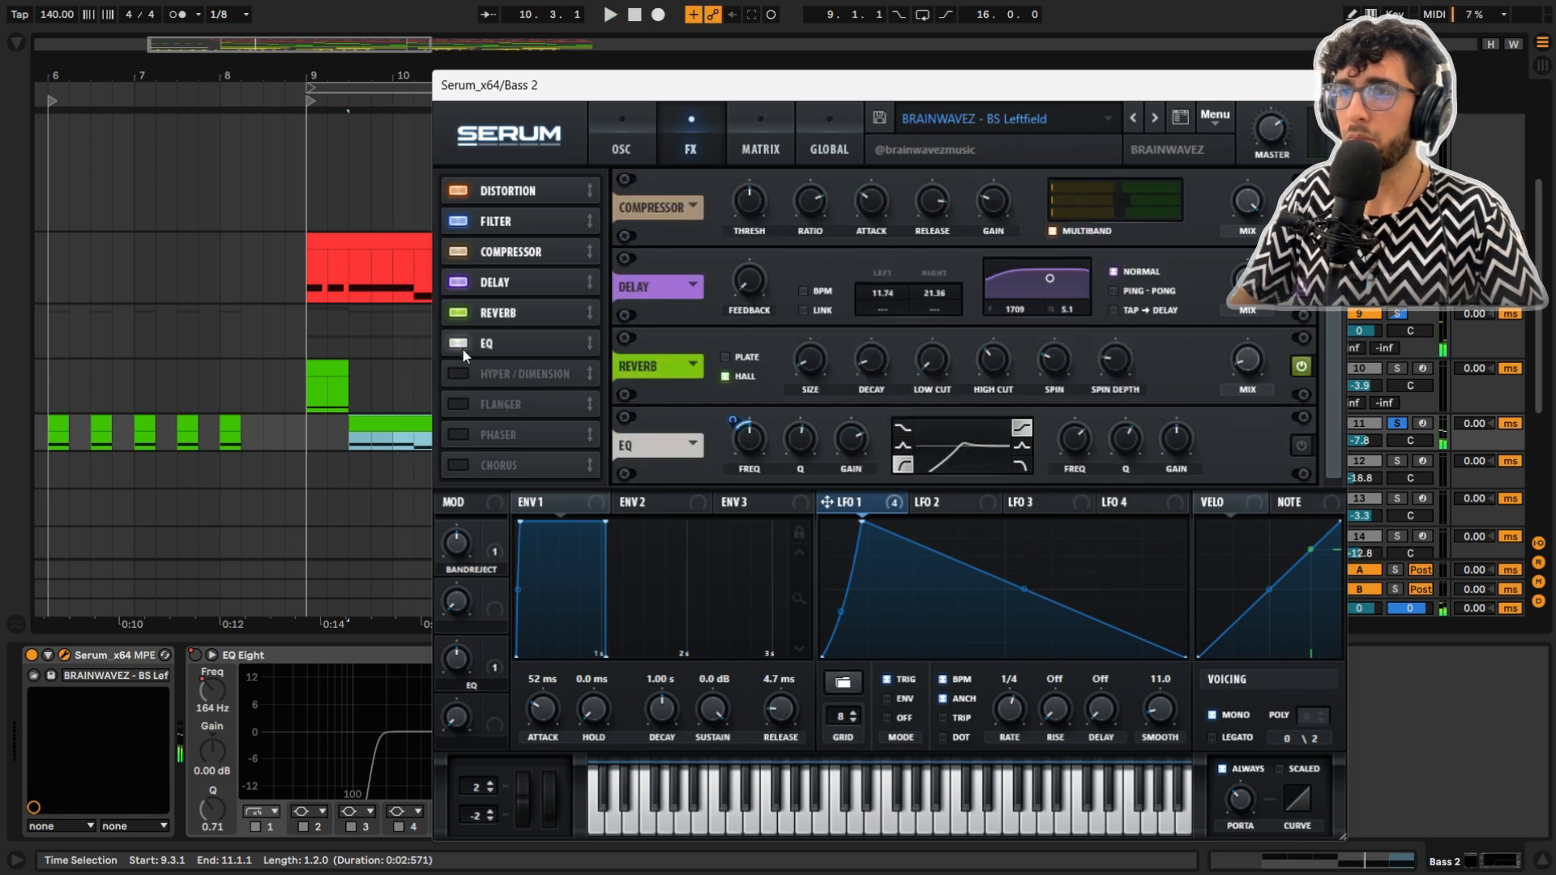
{"action": "left_click", "coordinate": [462, 348]}
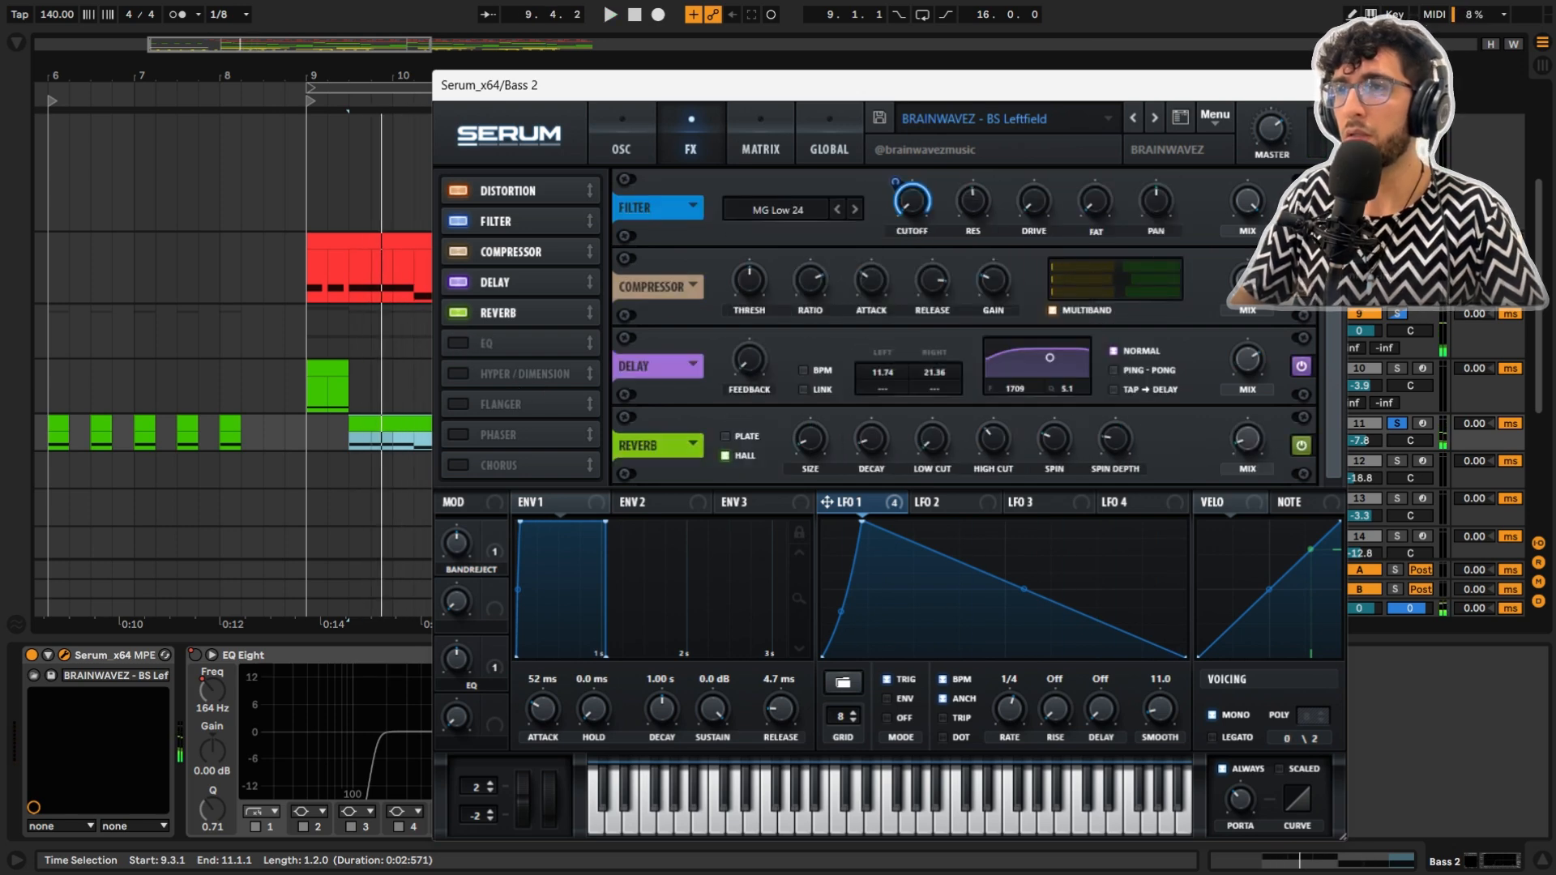
{"action": "left_click", "coordinate": [1327, 85]}
Select the Bass 2.2 clip starting at 13.3, solo its track and play it
{"action": "scroll", "coordinate": [697, 337], "scroll_direction": "up", "scroll_amount": 2}
{"action": "scroll", "coordinate": [658, 352], "scroll_direction": "down", "scroll_amount": 3}
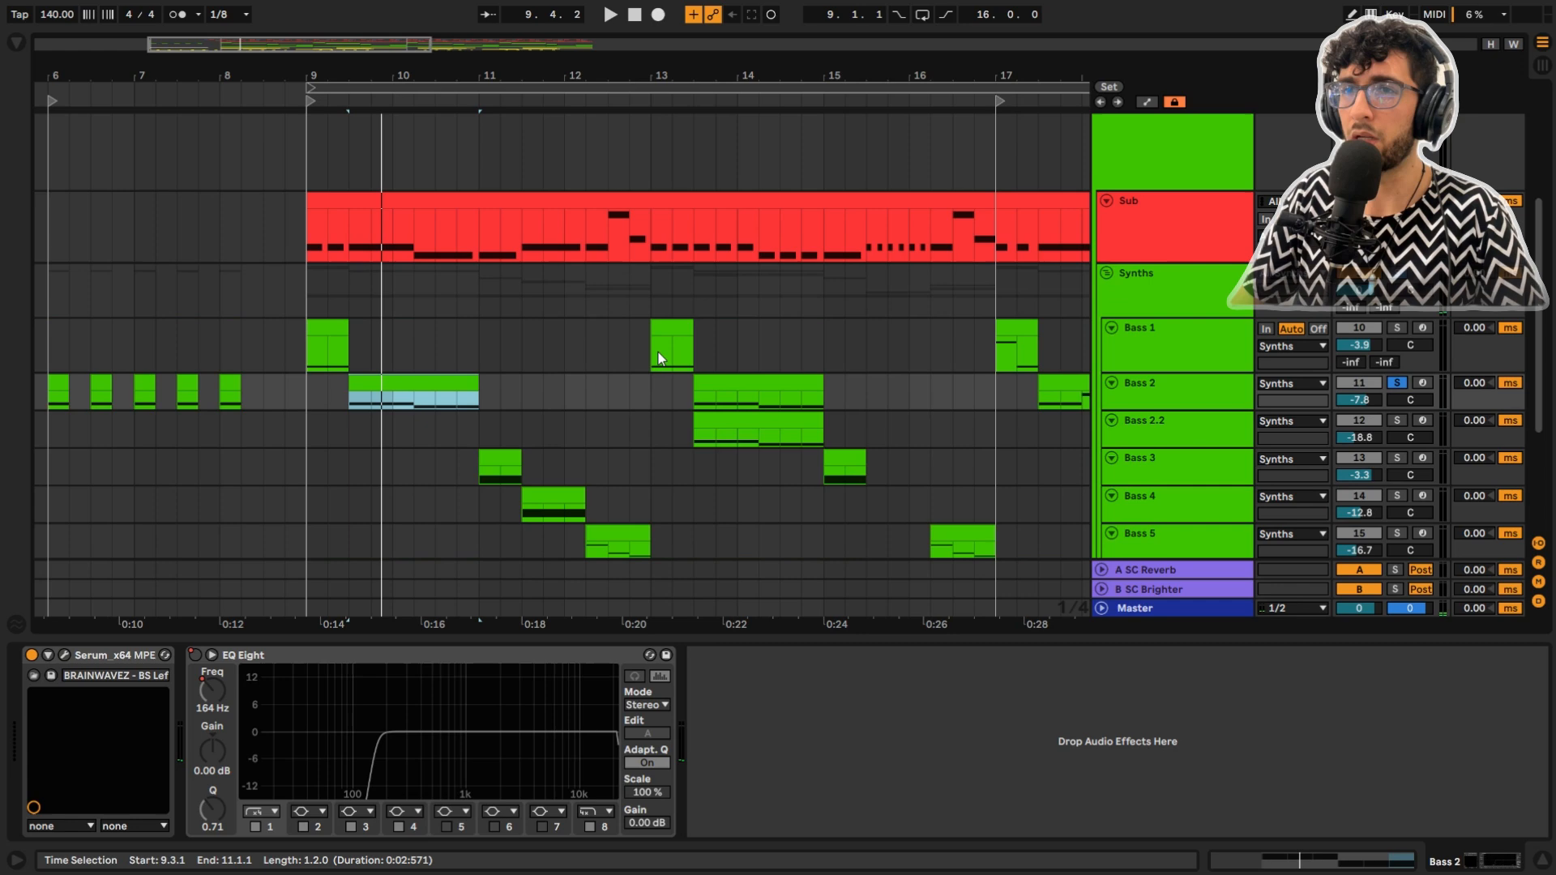
{"action": "left_click", "coordinate": [380, 340]}
{"action": "scroll", "coordinate": [726, 441], "scroll_direction": "down", "scroll_amount": 5}
{"action": "scroll", "coordinate": [736, 429], "scroll_direction": "up", "scroll_amount": 5}
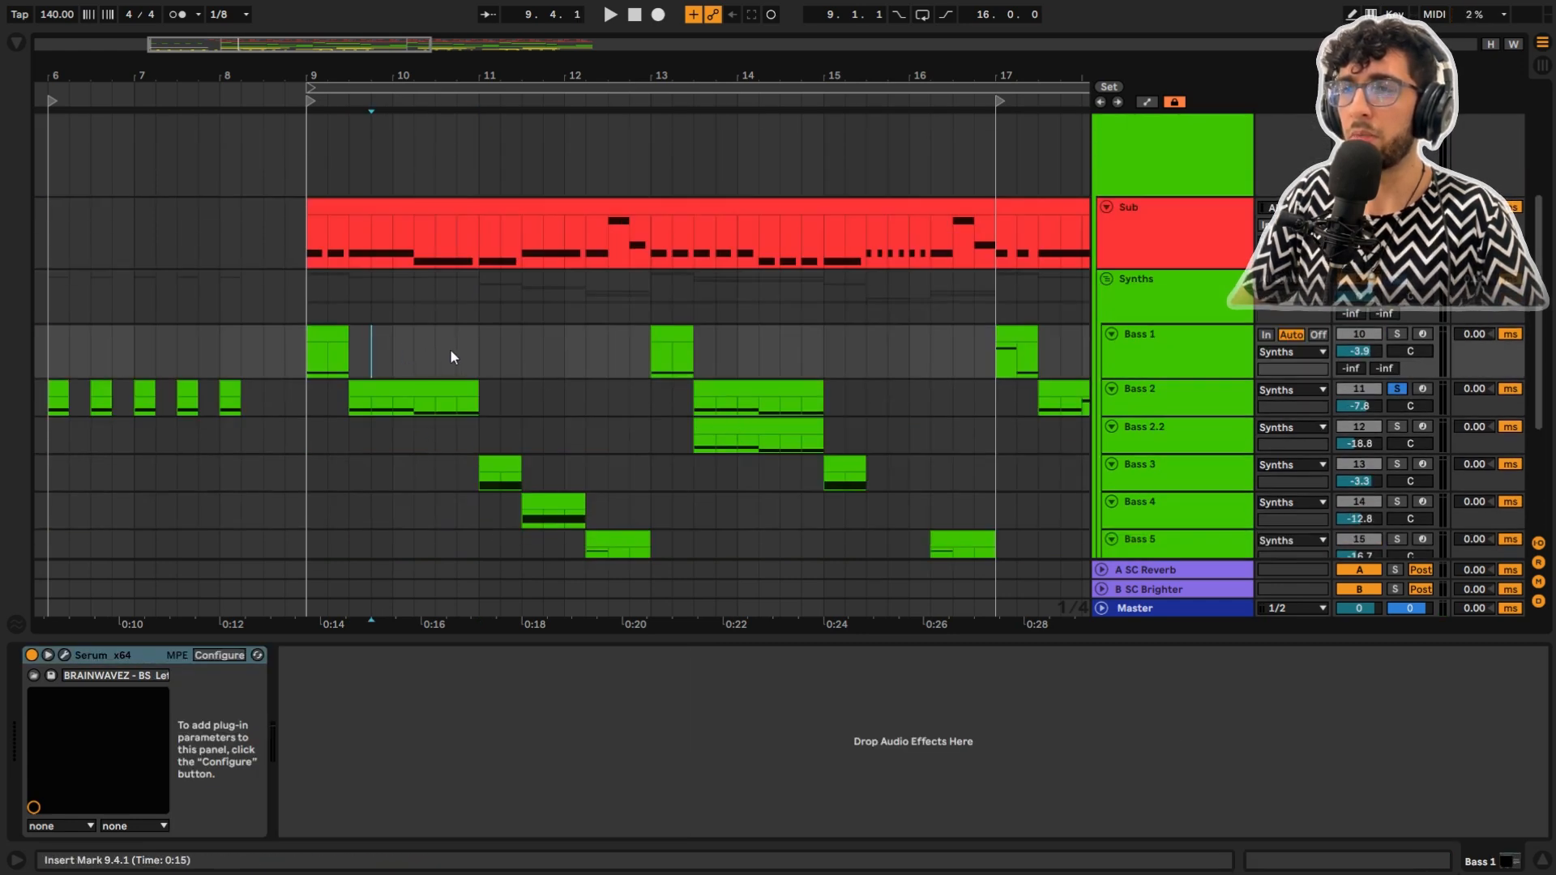
{"action": "left_click", "coordinate": [736, 441]}
{"action": "left_click", "coordinate": [708, 429]}
{"action": "key", "text": "s"}
{"action": "key", "text": "space"}
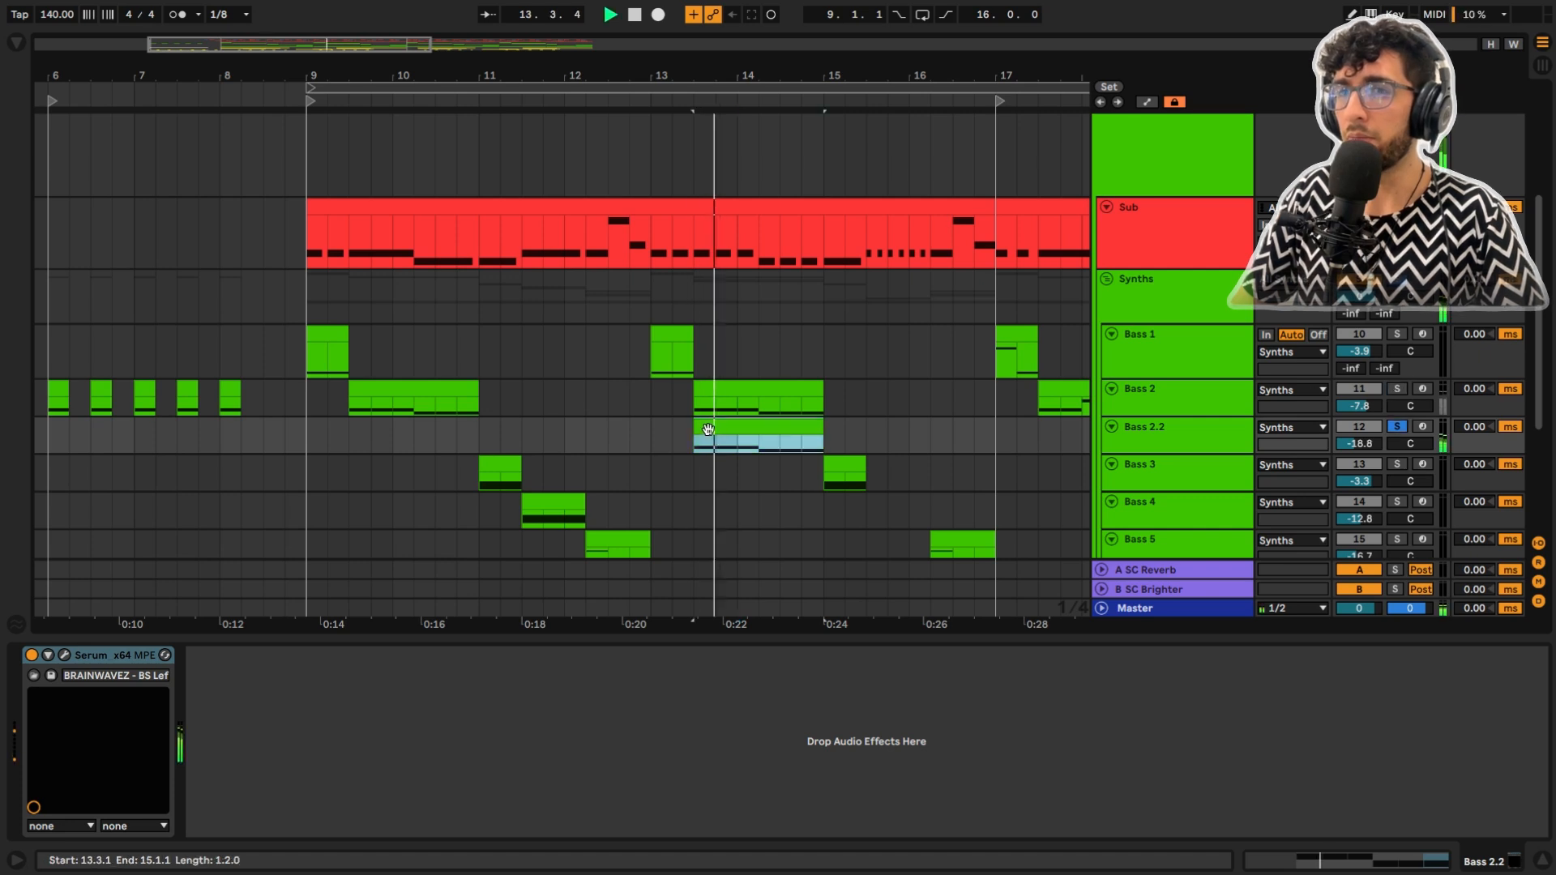
{"action": "key", "text": "space"}
Solo Bass 2 alongside Bass 2.2 and play both layers together
{"action": "left_click", "coordinate": [1165, 406]}
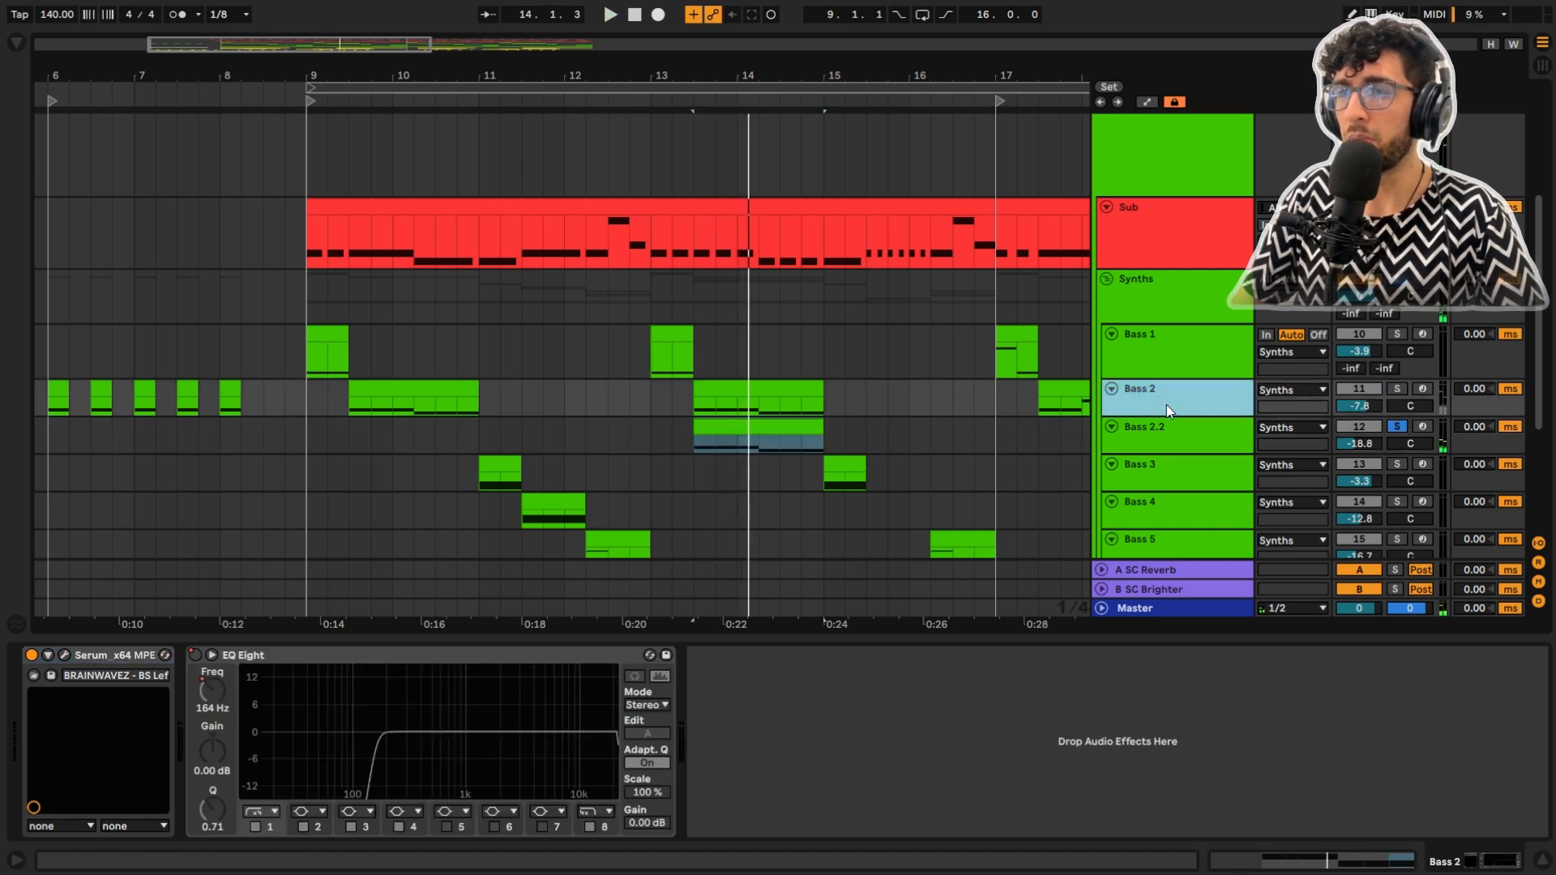
{"action": "left_click", "coordinate": [1397, 389]}
{"action": "key", "text": "space"}
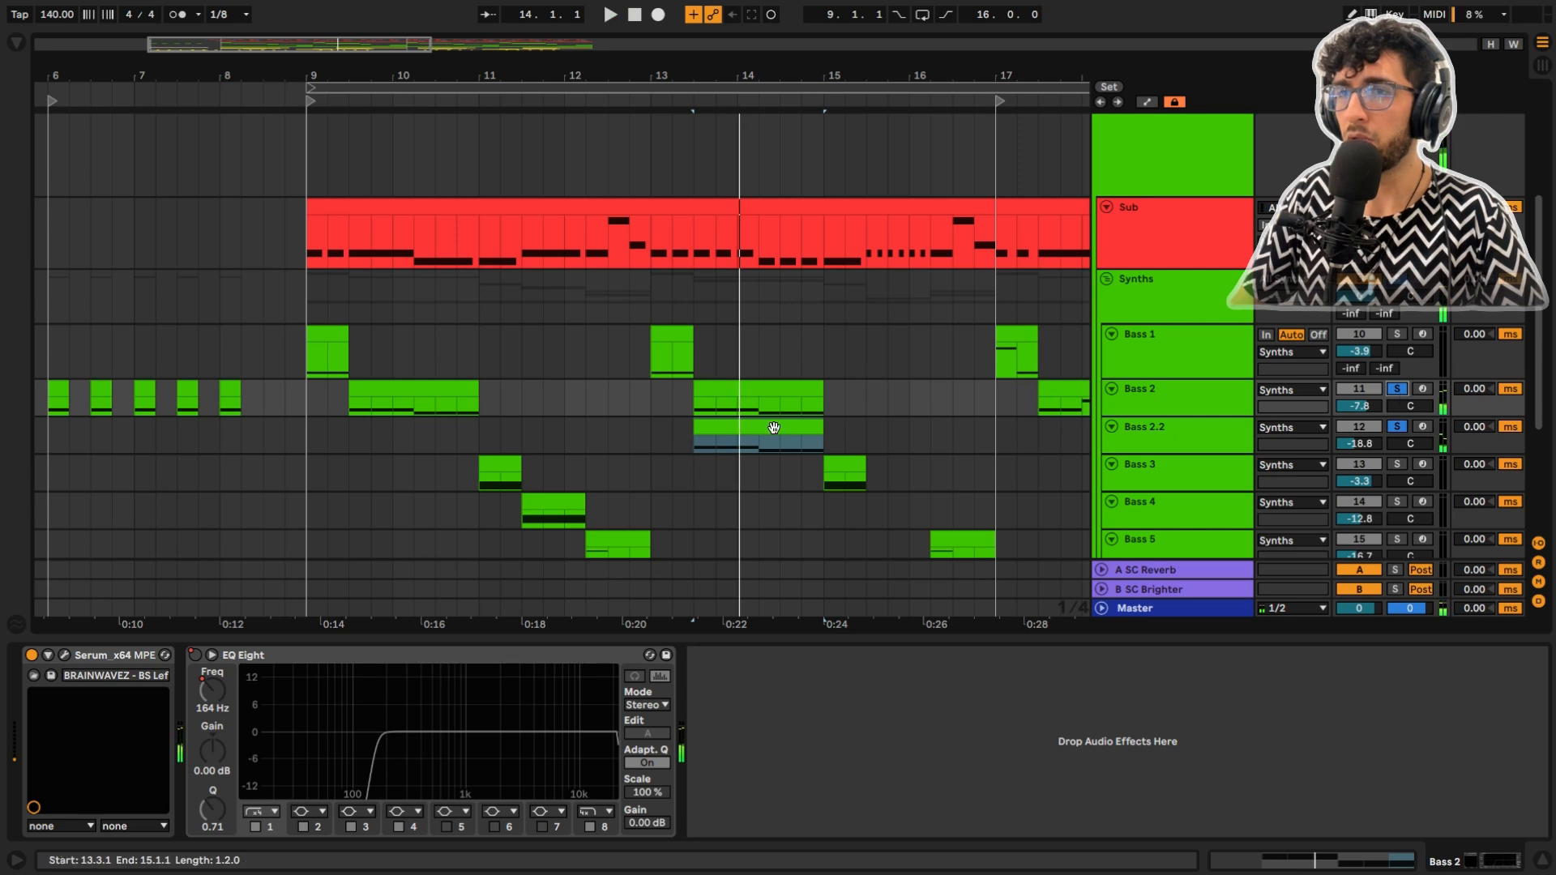
Open the Serum instrument on Bass 2.2, play its clip, and examine the oscillator settings and effects chain
{"action": "left_click", "coordinate": [774, 428]}
{"action": "left_click", "coordinate": [68, 655]}
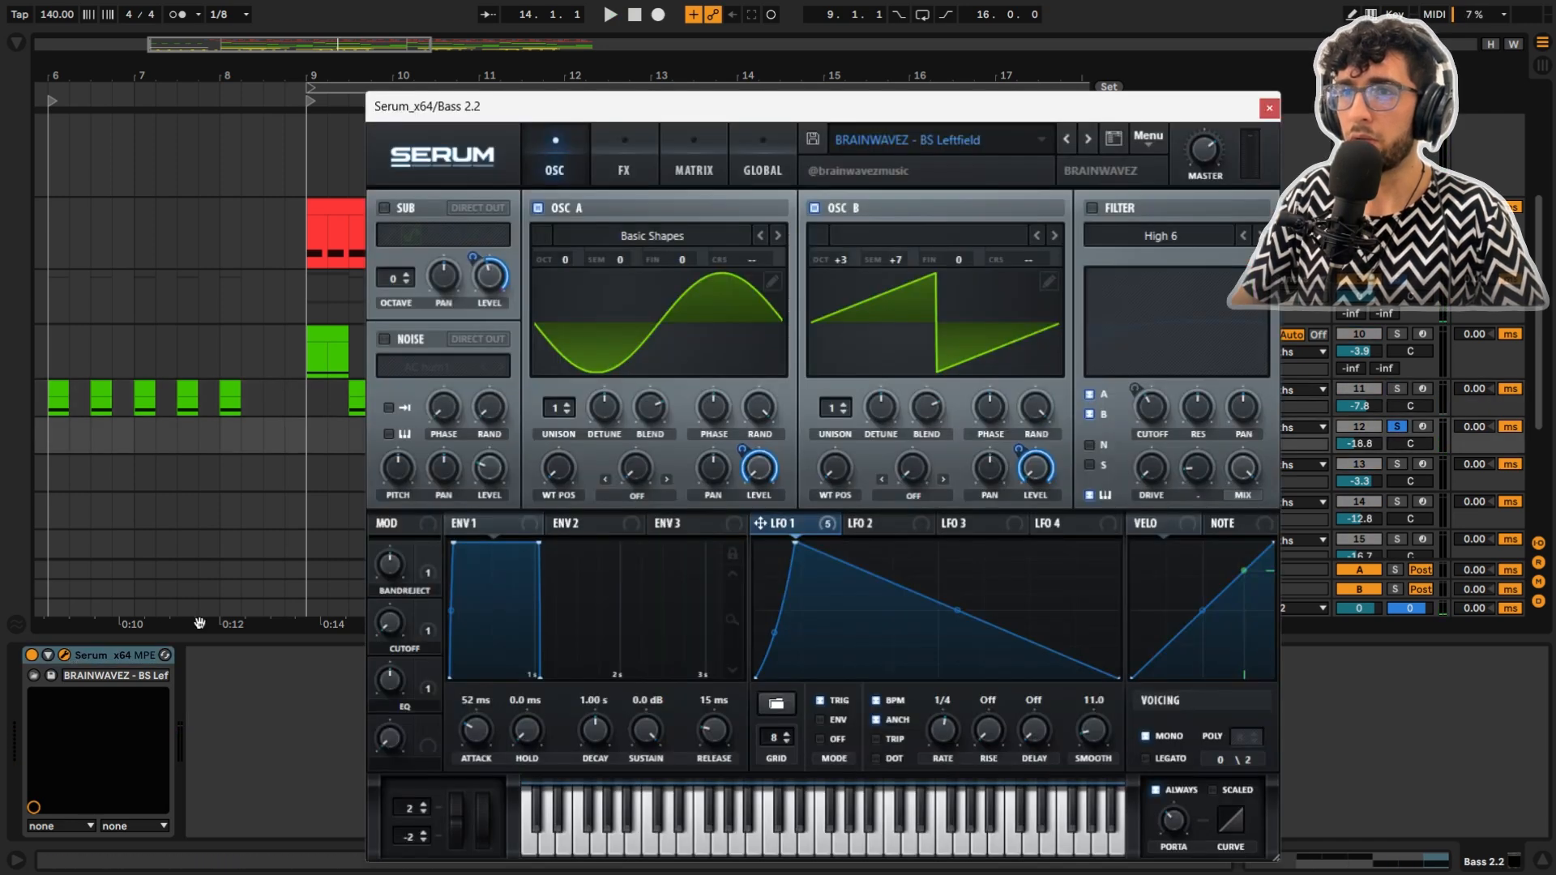
{"action": "key", "text": "space"}
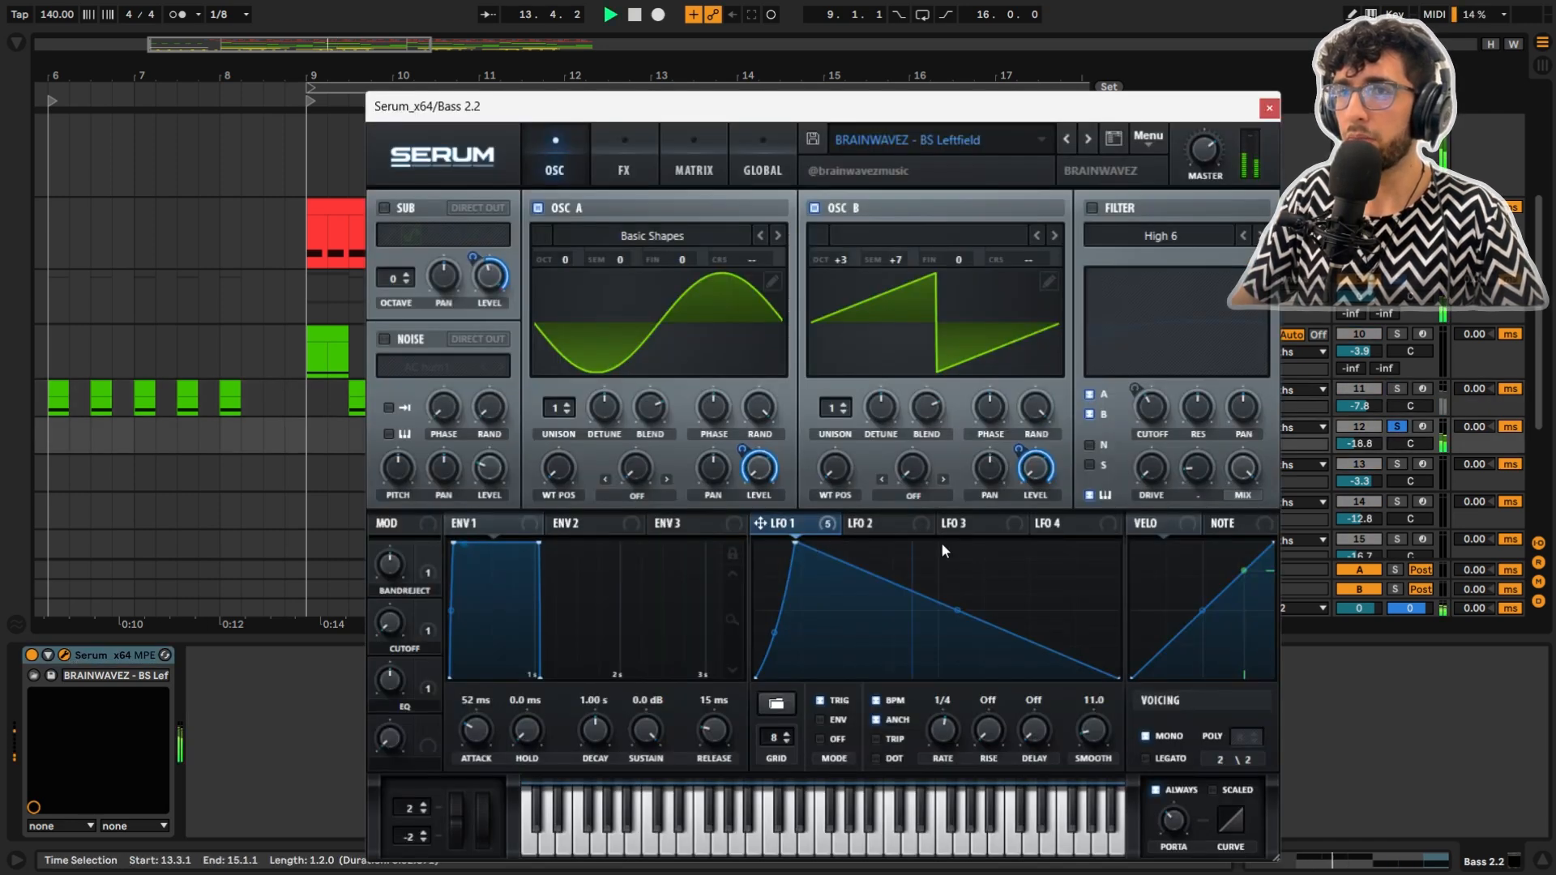
{"action": "key", "text": "space"}
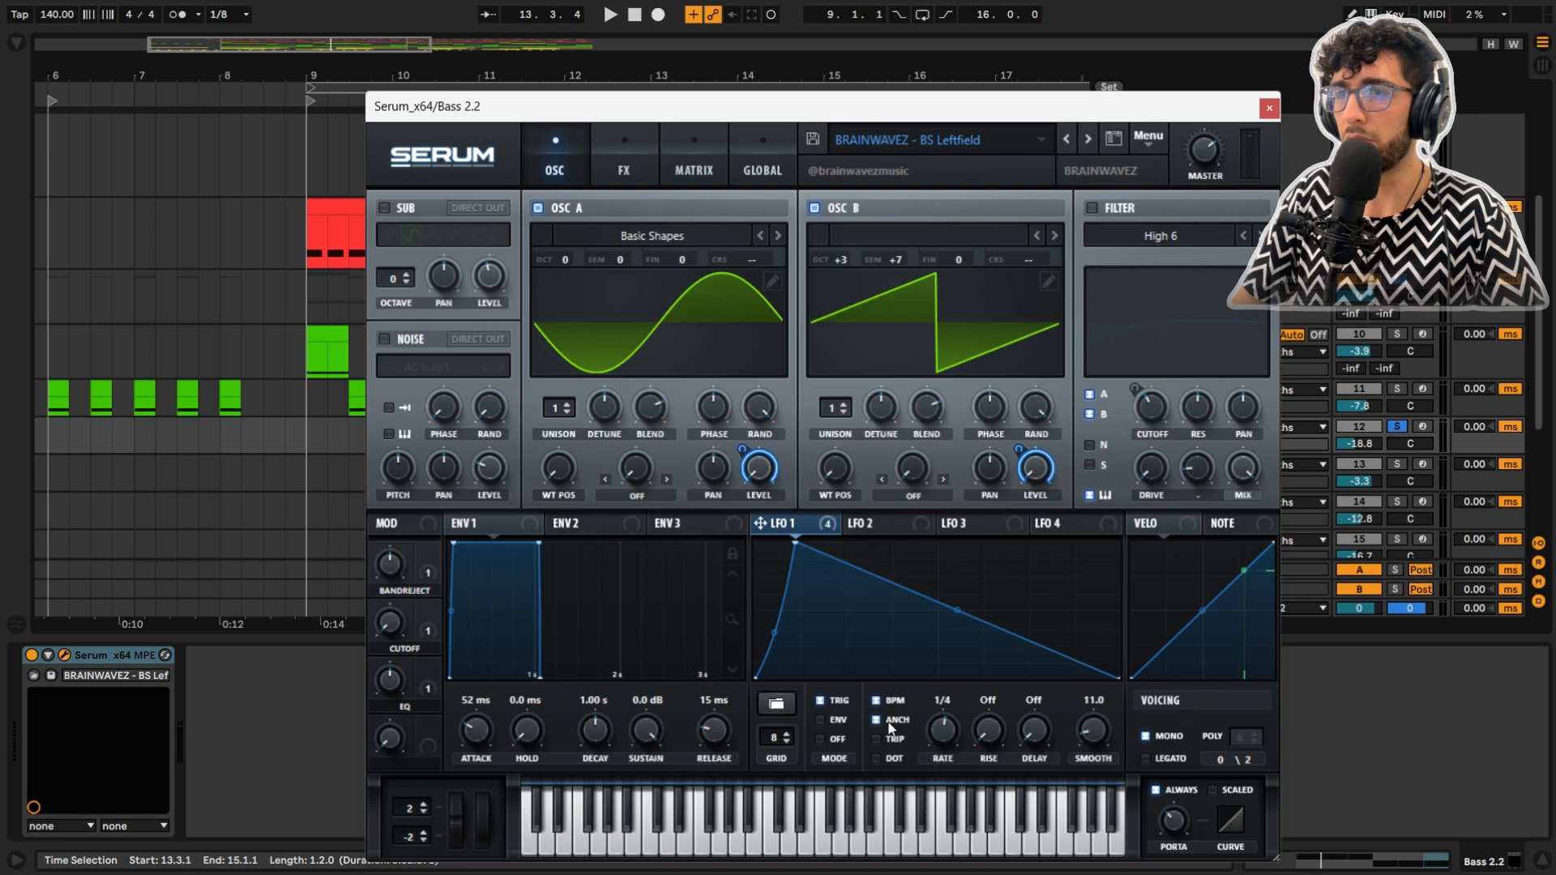
{"action": "left_click", "coordinate": [620, 166]}
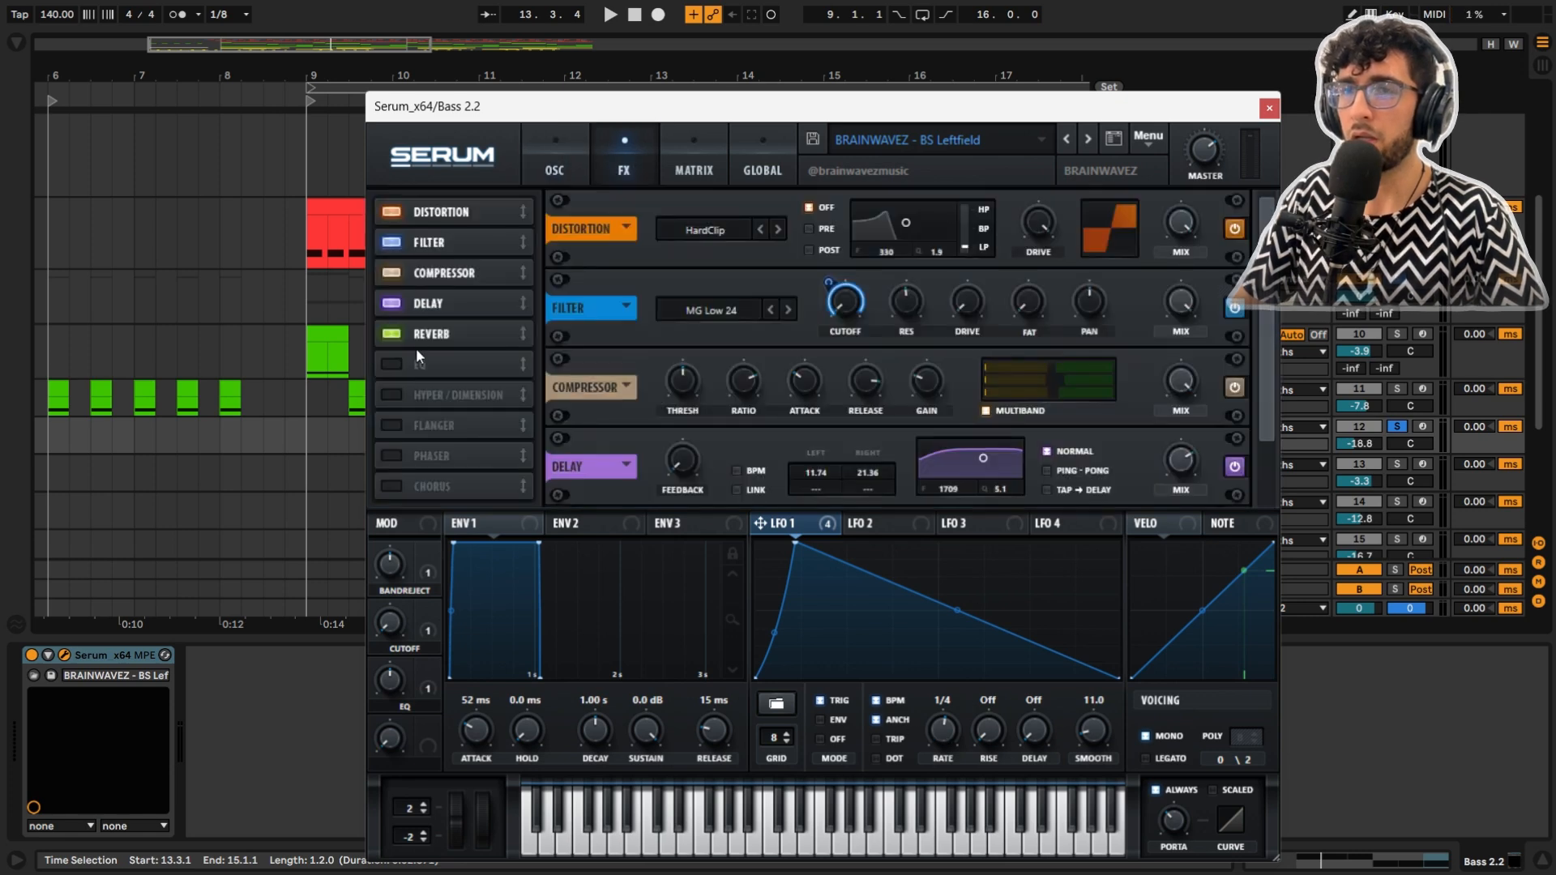
{"action": "left_click_drag", "start_coordinate": [1268, 349], "coordinate": [1232, 174]}
{"action": "left_click", "coordinate": [1269, 108]}
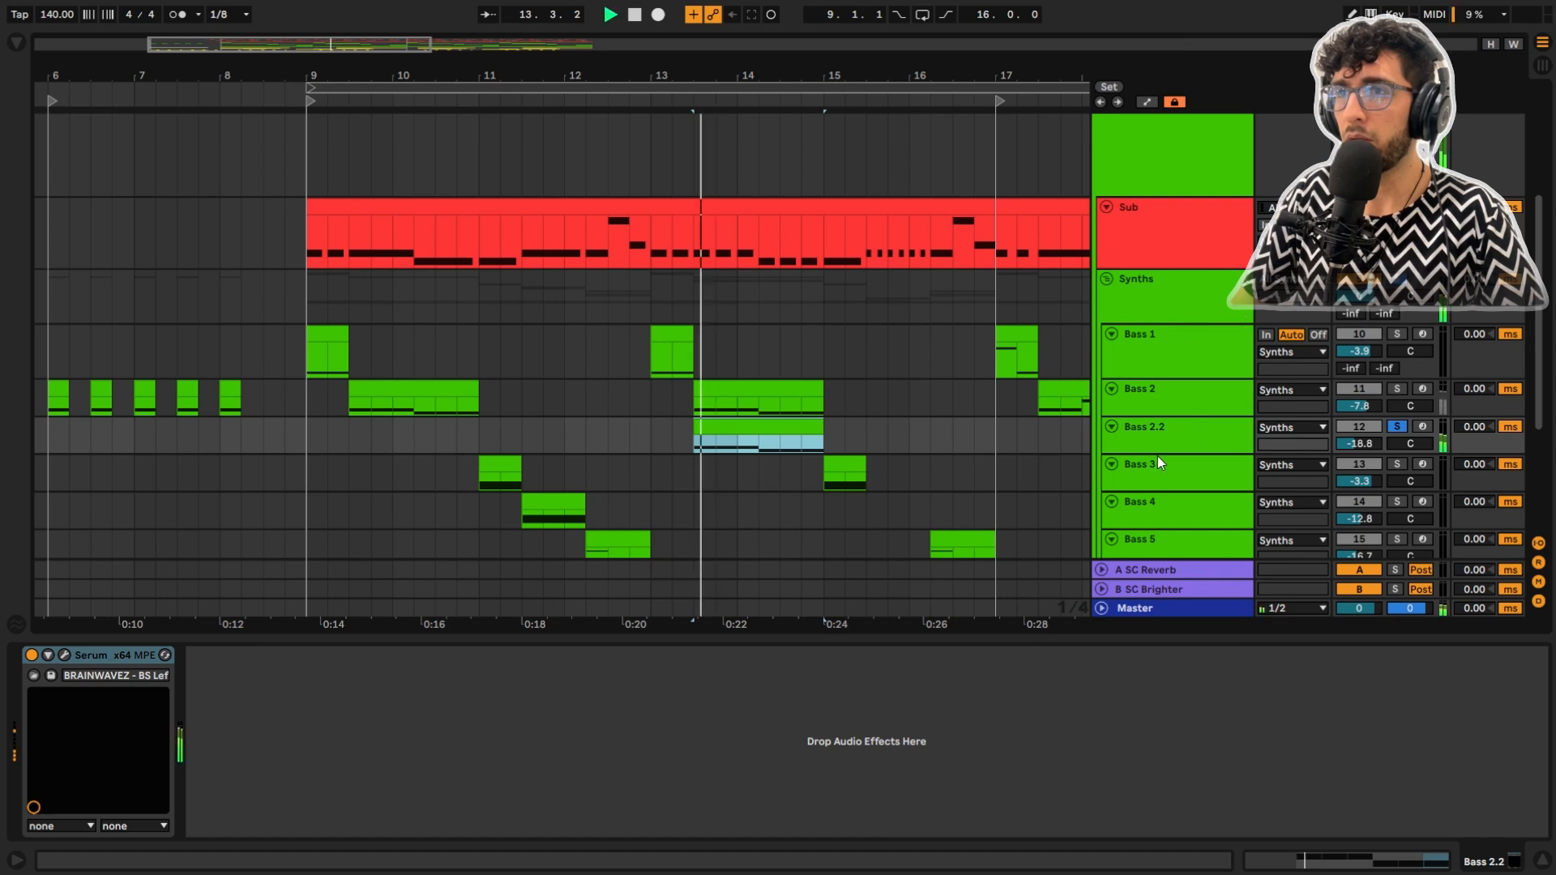
Solo the Bass 3 track and select its clip starting at 11.1
{"action": "left_click", "coordinate": [1129, 467]}
{"action": "scroll", "coordinate": [1053, 454], "scroll_direction": "down", "scroll_amount": 4}
{"action": "left_click", "coordinate": [486, 328]}
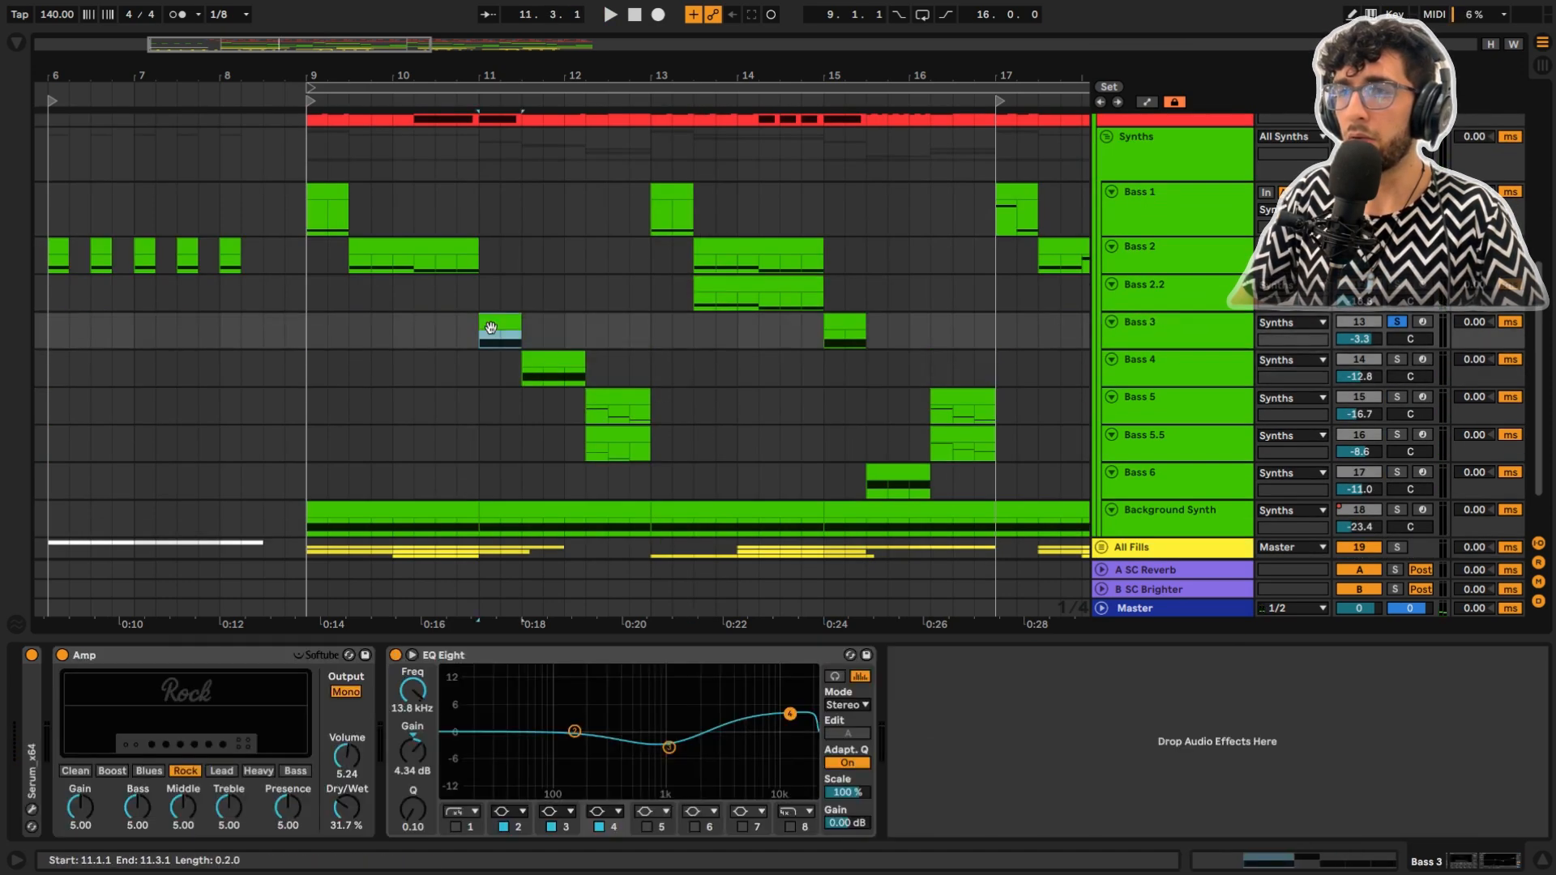
Open the Serum instrument on Bass 3 and examine oscillator A's wavetable, the noise pitch and level, and the effects
{"action": "left_click", "coordinate": [1442, 854]}
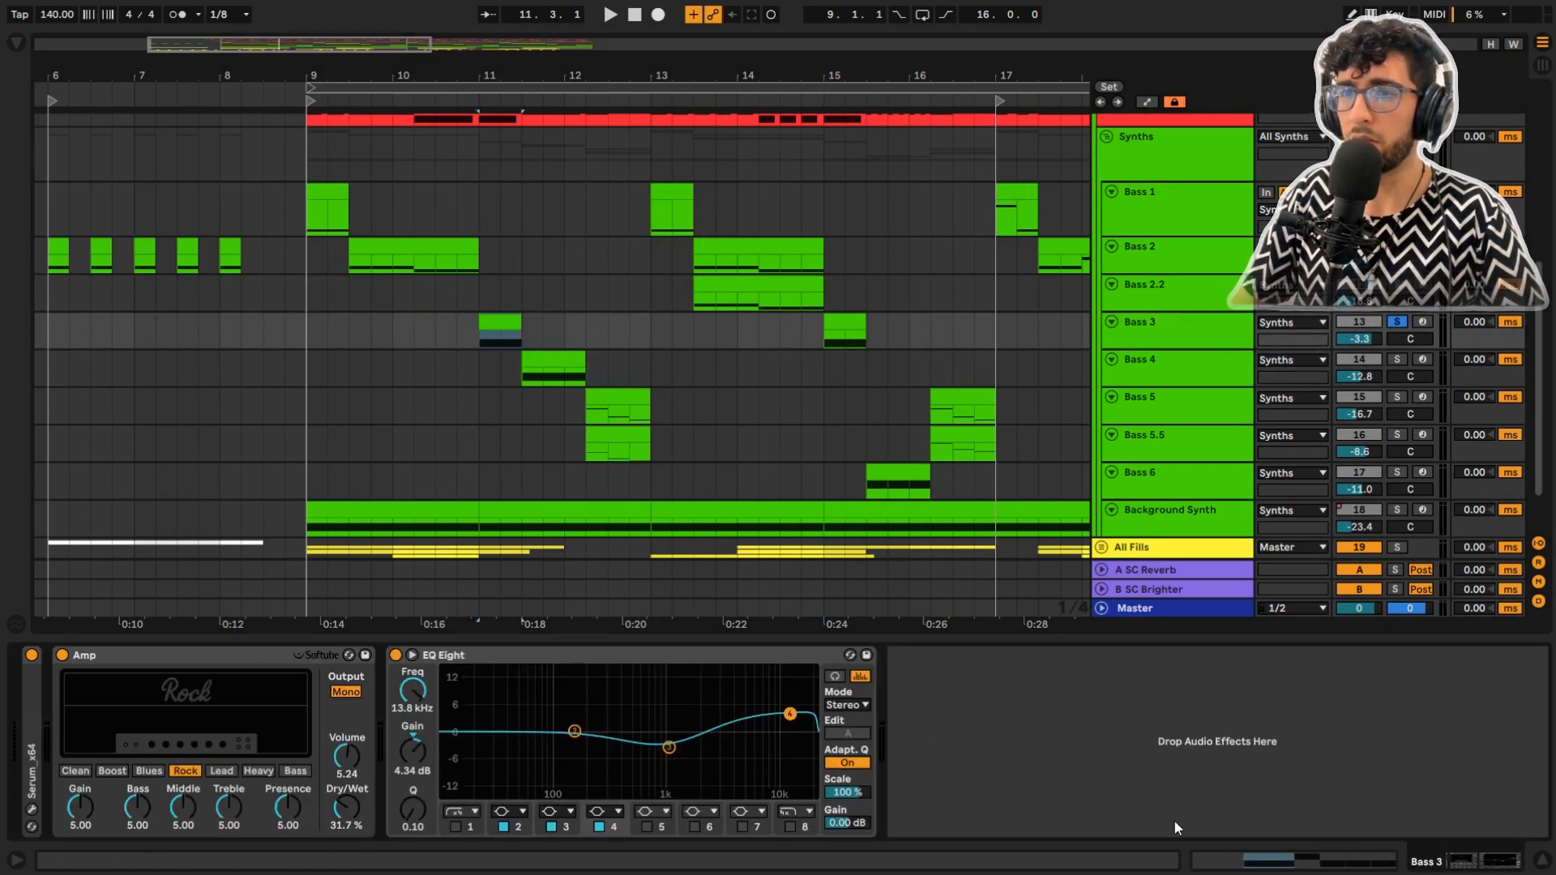
{"action": "left_click", "coordinate": [31, 809]}
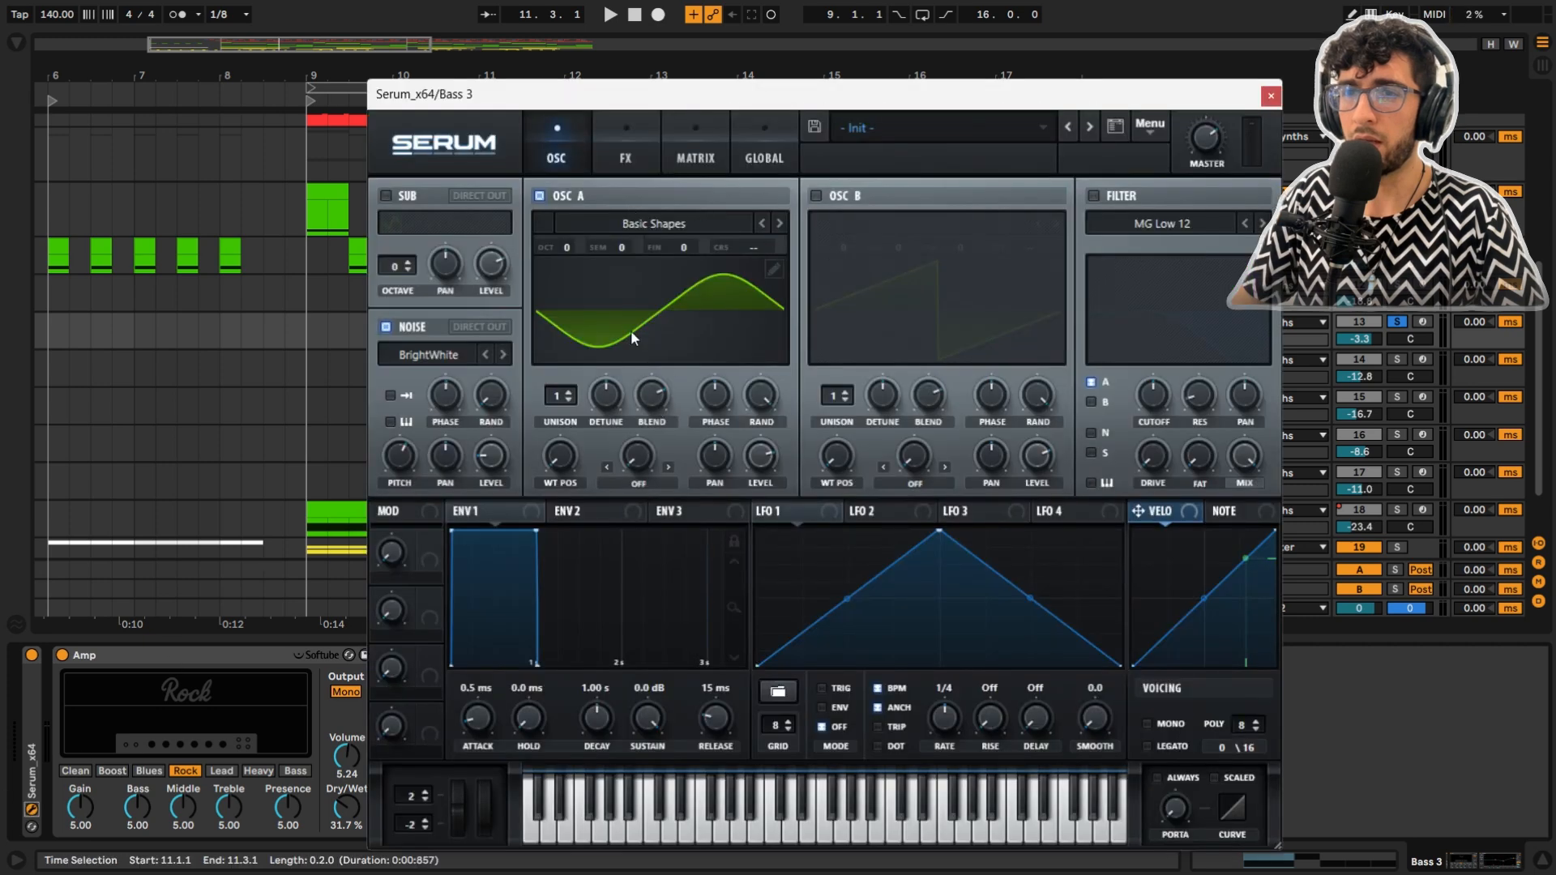
{"action": "left_click", "coordinate": [768, 266]}
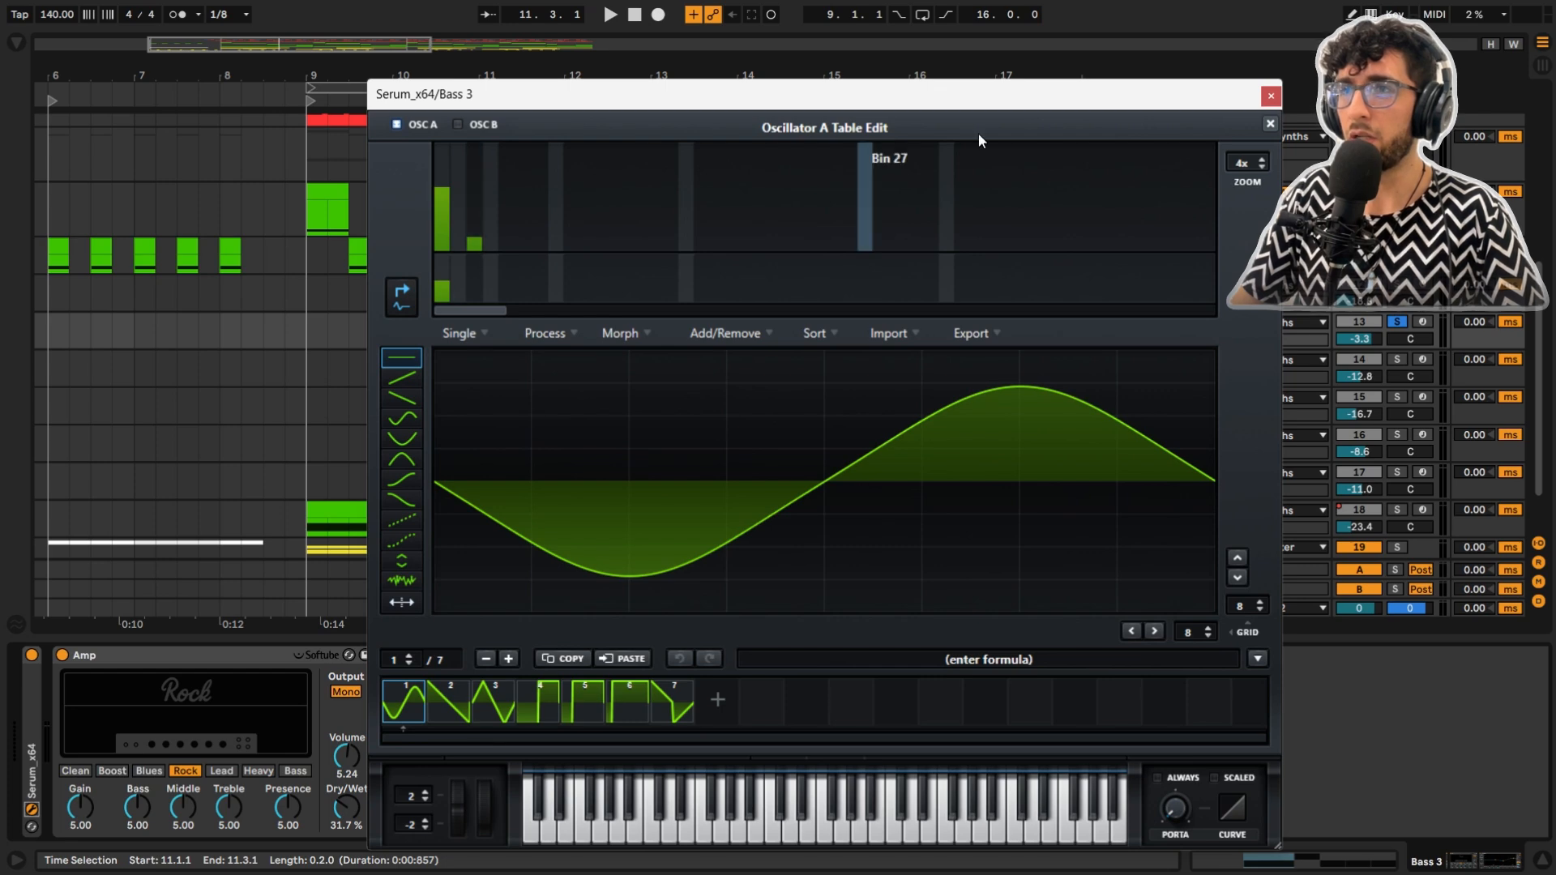
{"action": "left_click", "coordinate": [1270, 124]}
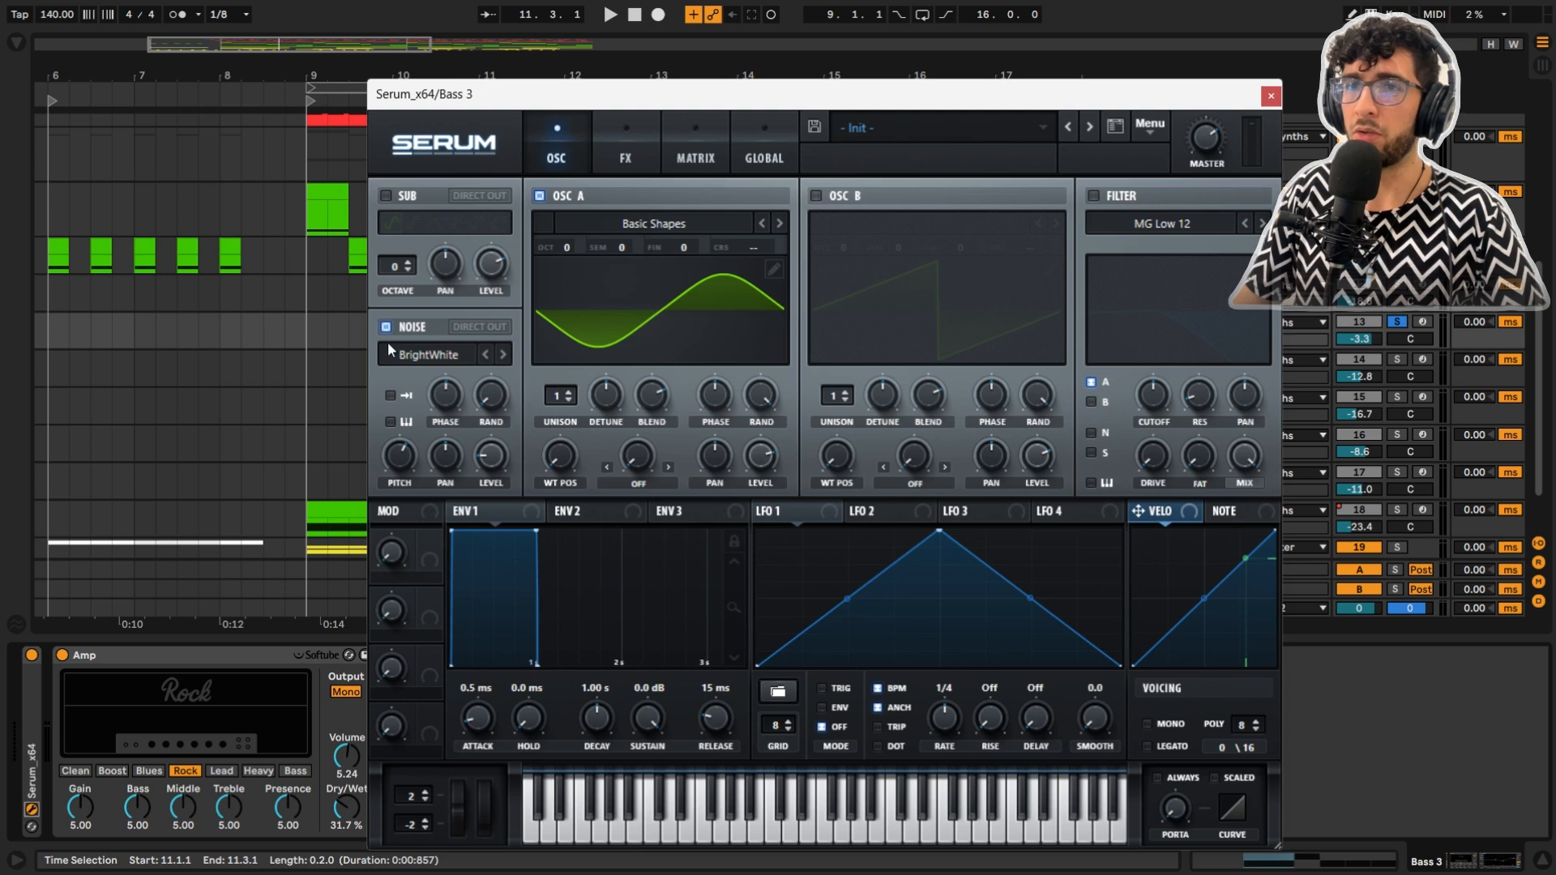
{"action": "mouse_move", "coordinate": [402, 460]}
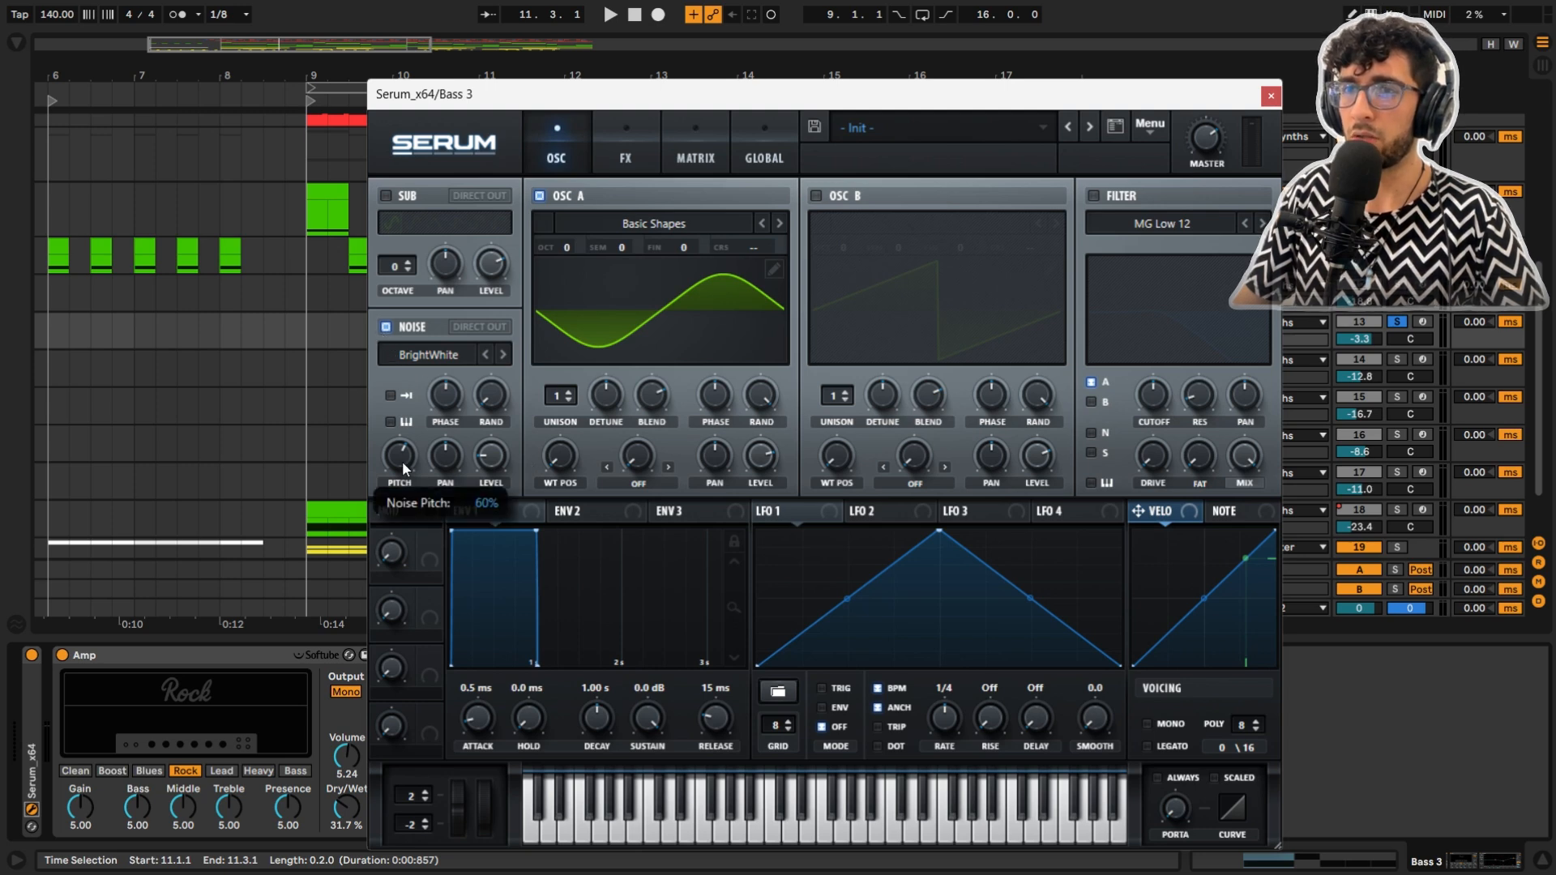
{"action": "mouse_move", "coordinate": [496, 469]}
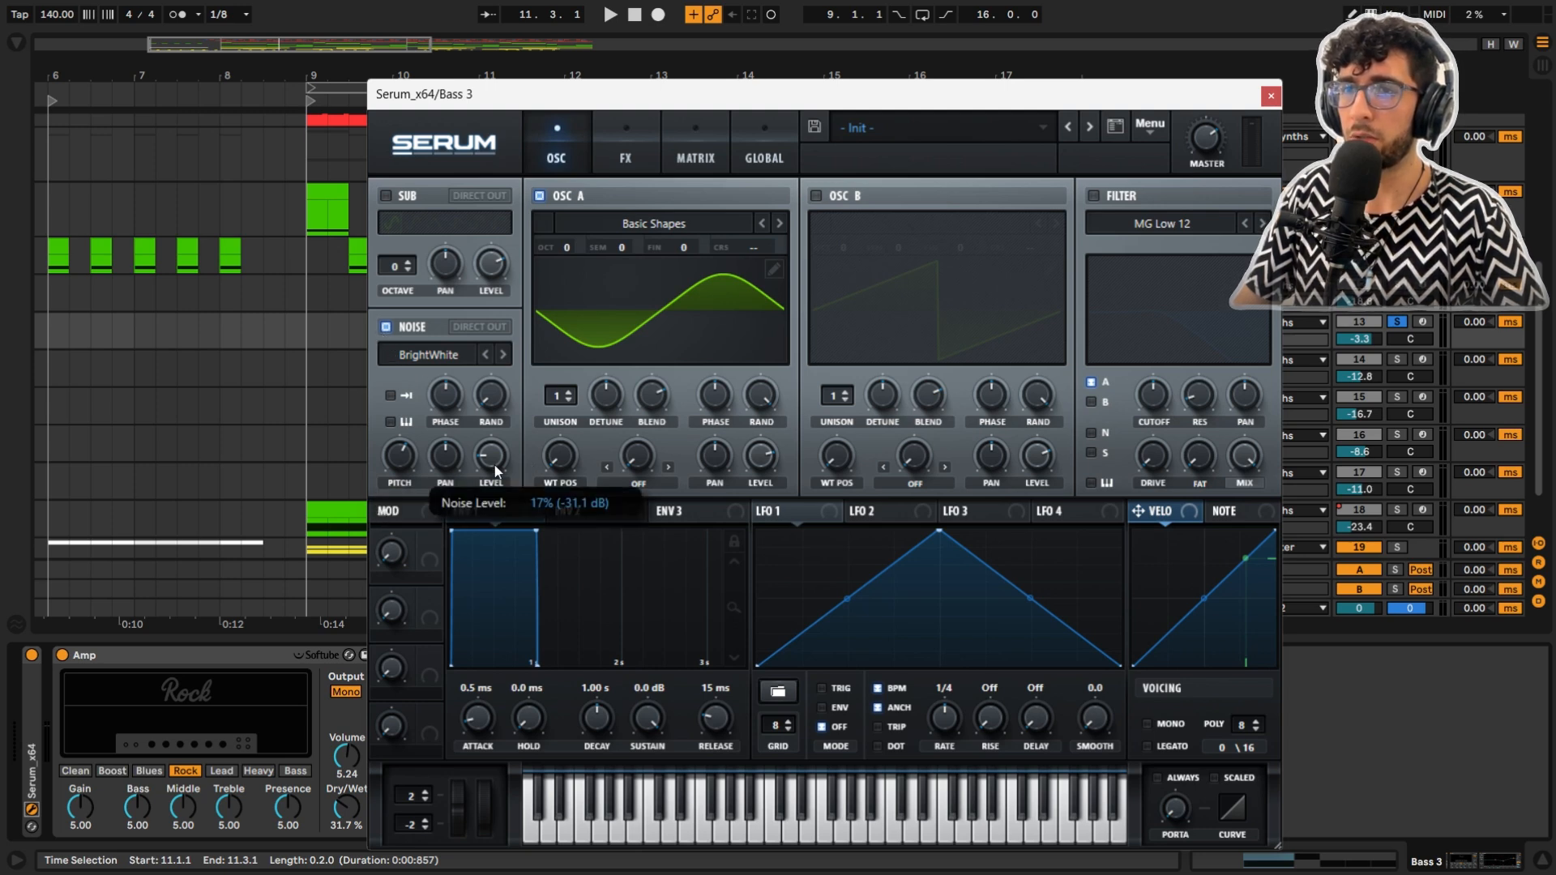
{"action": "left_click", "coordinate": [625, 153]}
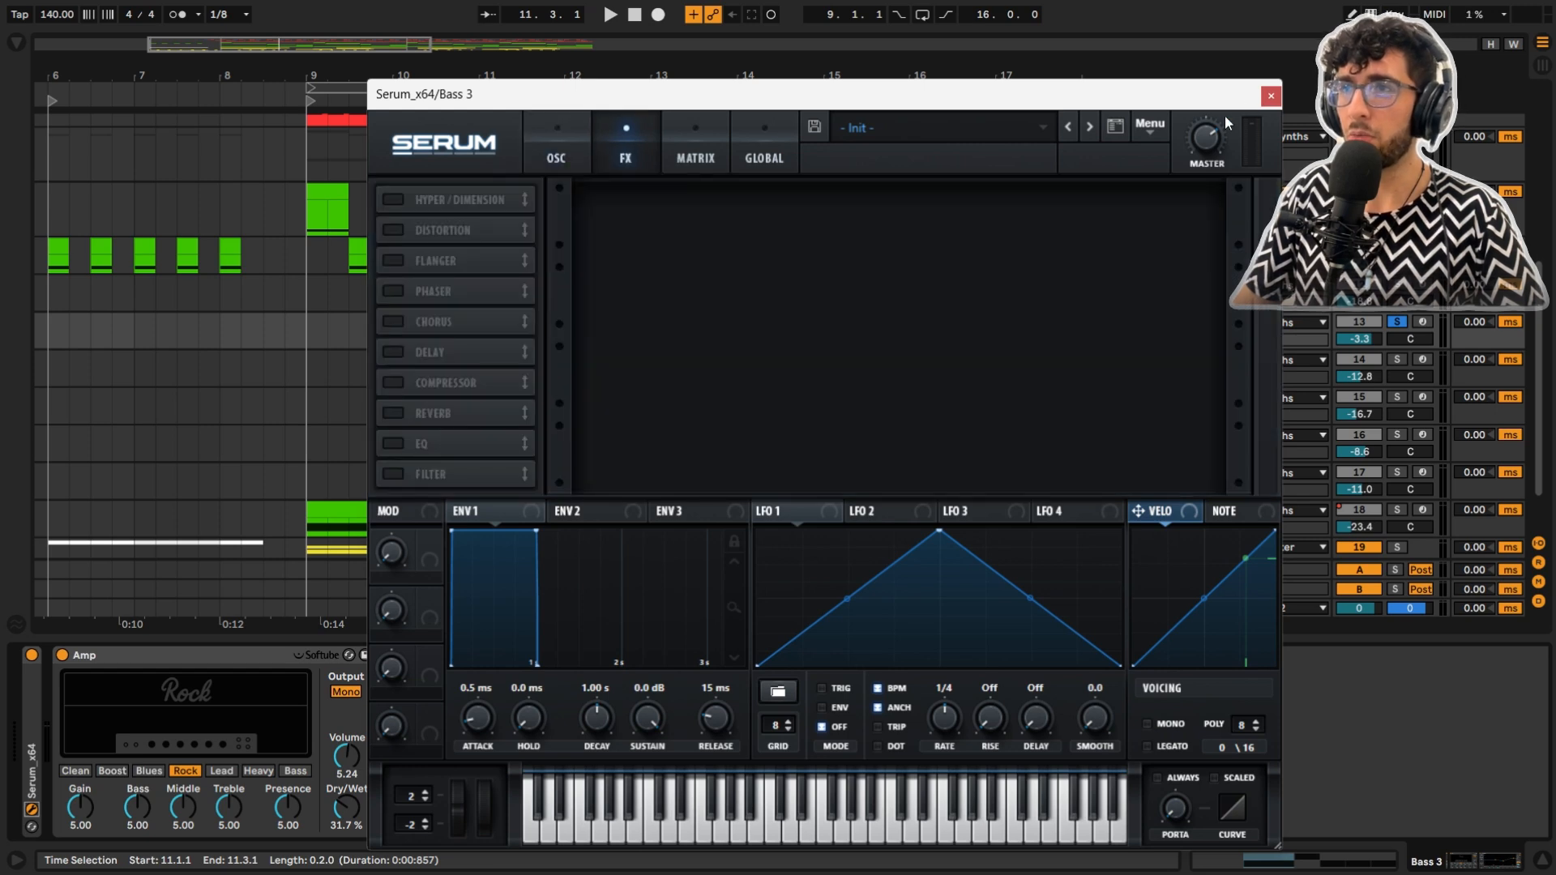
{"action": "left_click", "coordinate": [1270, 95]}
Review the Amp and EQ Eight devices on Bass 3 and play its clip
{"action": "left_click", "coordinate": [179, 655]}
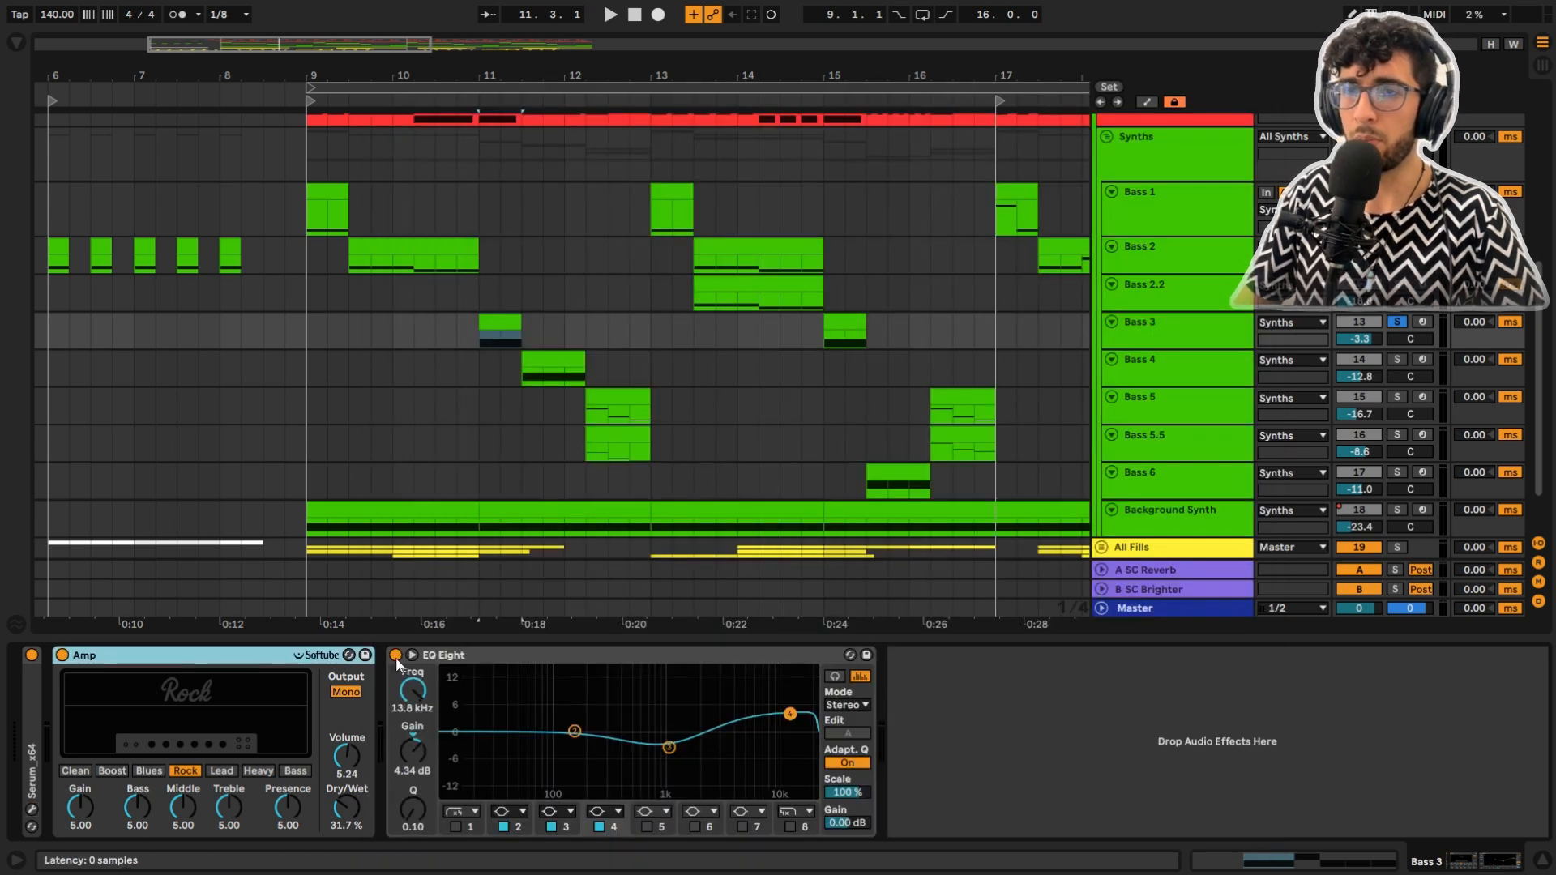
{"action": "left_click", "coordinate": [437, 657]}
{"action": "left_click", "coordinate": [121, 657]}
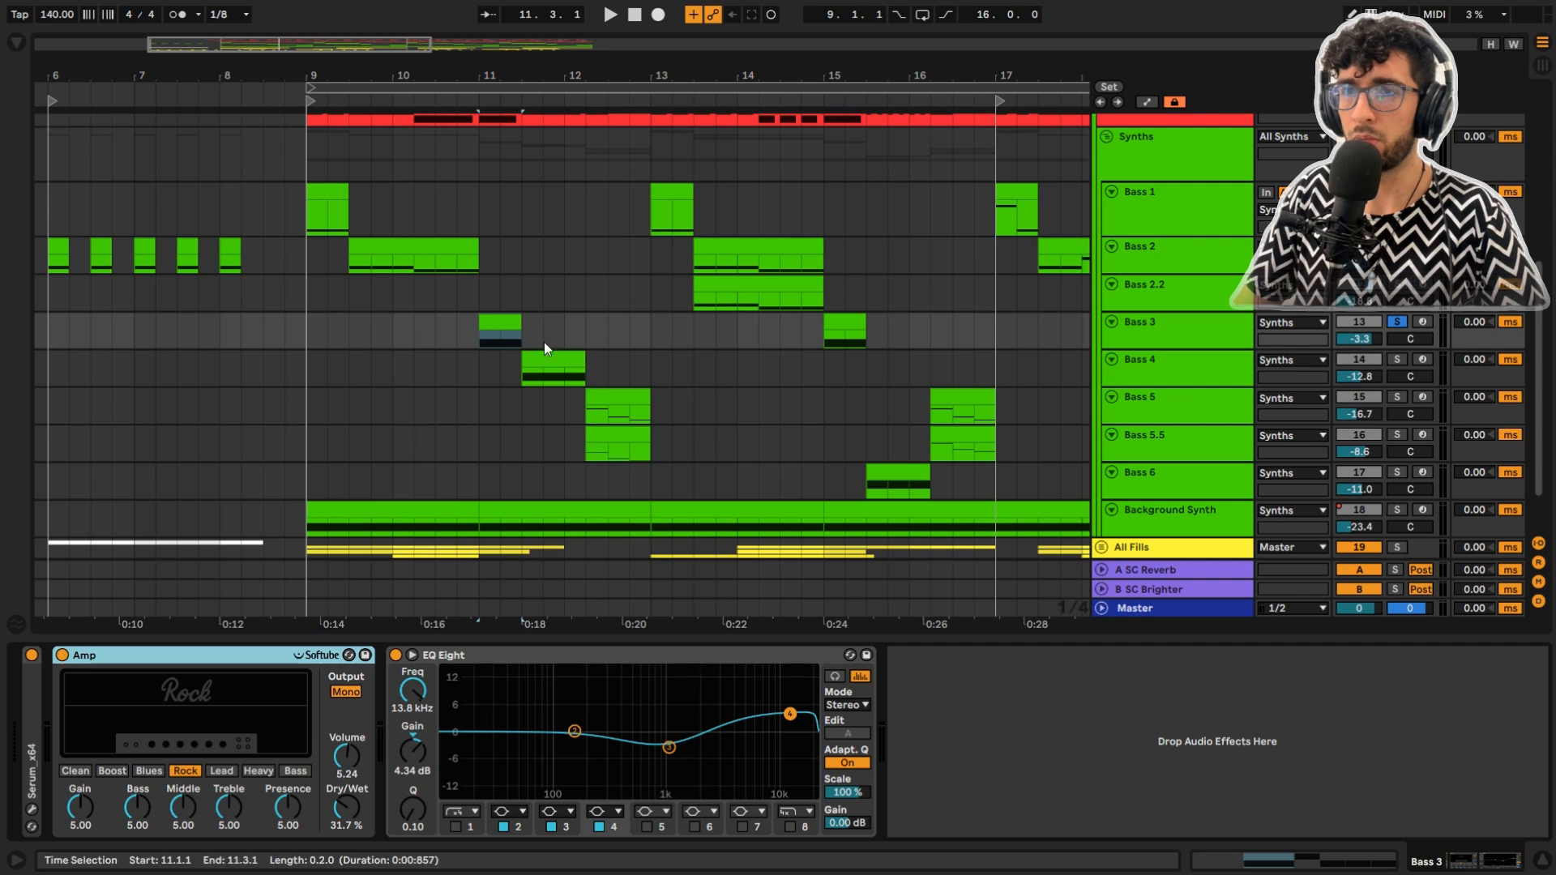
{"action": "key", "text": "space"}
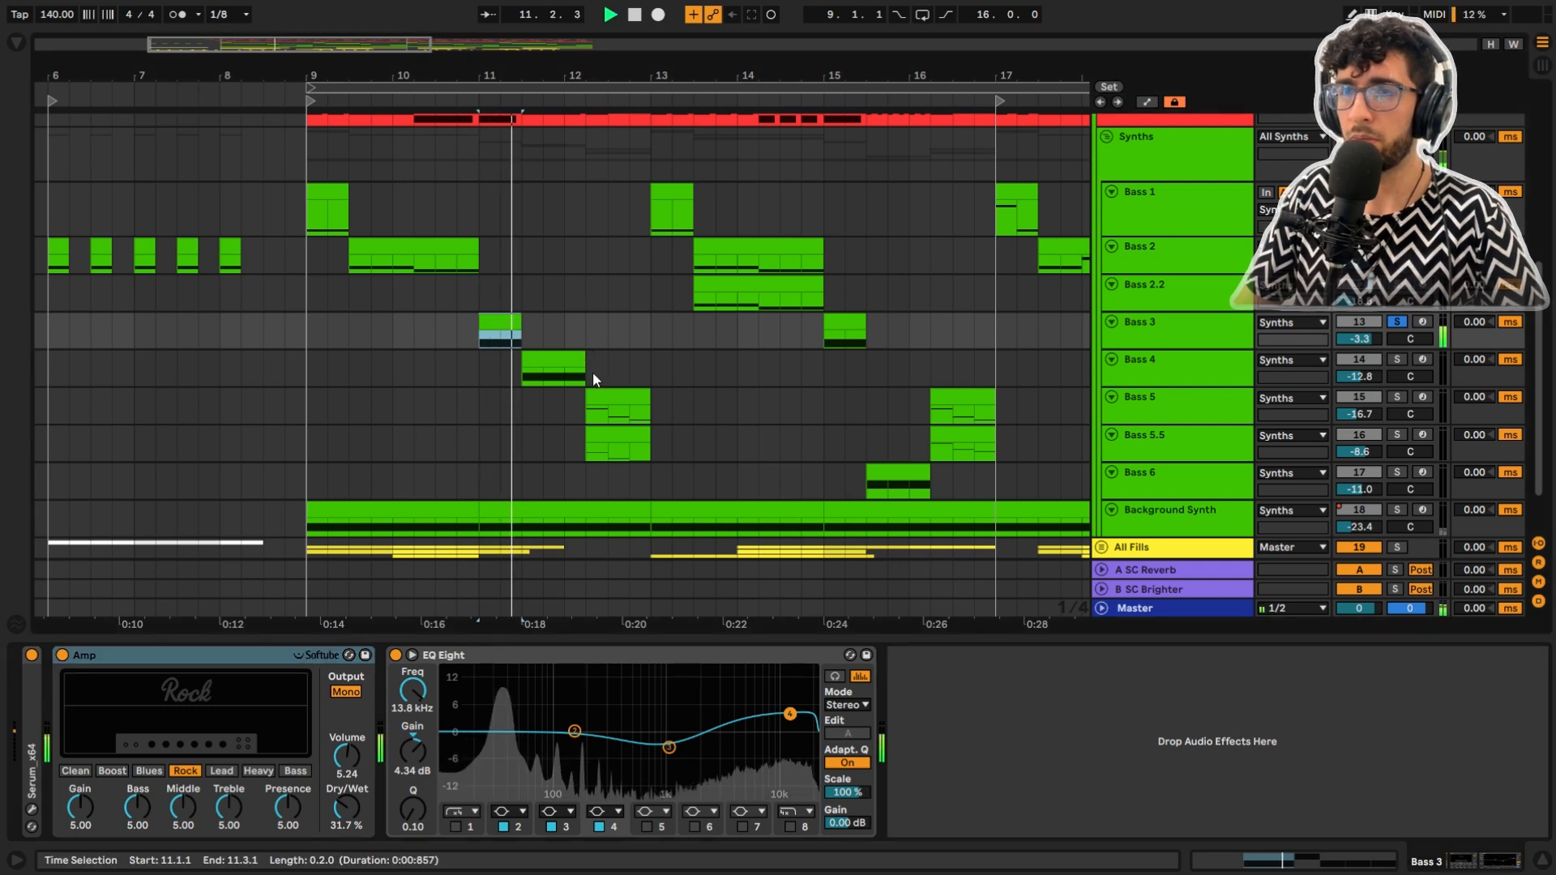
Compare Bass 3's clip with the Amp and EQ Eight devices bypassed and re-enabled, and inspect EQ Eight's band 3
{"action": "key", "text": "space"}
{"action": "left_click", "coordinate": [62, 655]}
{"action": "left_click", "coordinate": [394, 654]}
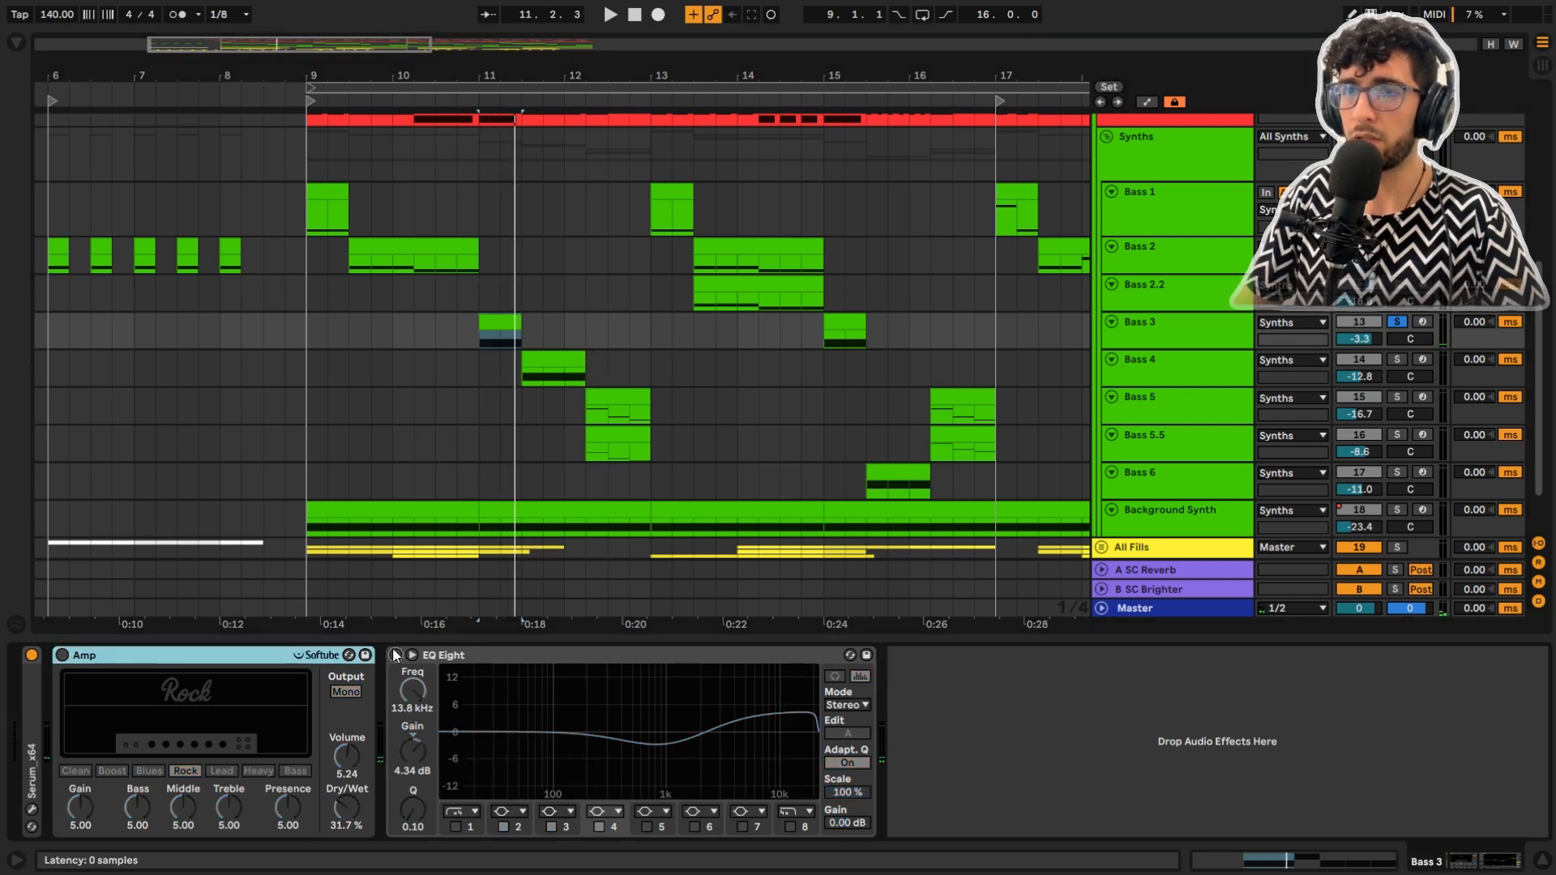
{"action": "key", "text": "space"}
{"action": "key", "text": "space"}
{"action": "left_click", "coordinate": [62, 655]}
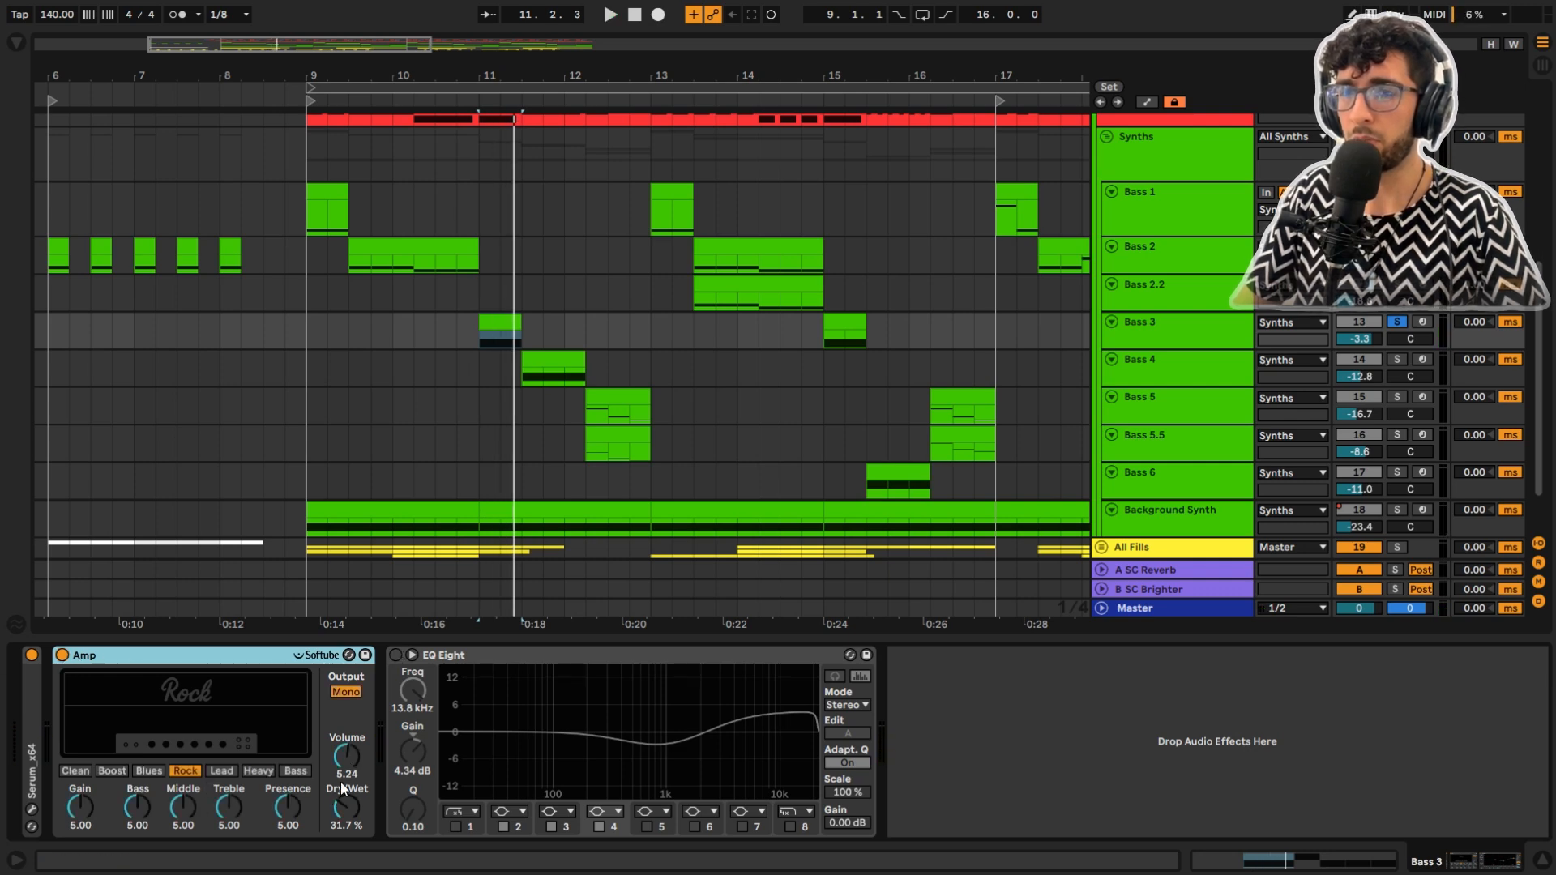
{"action": "left_click", "coordinate": [395, 654]}
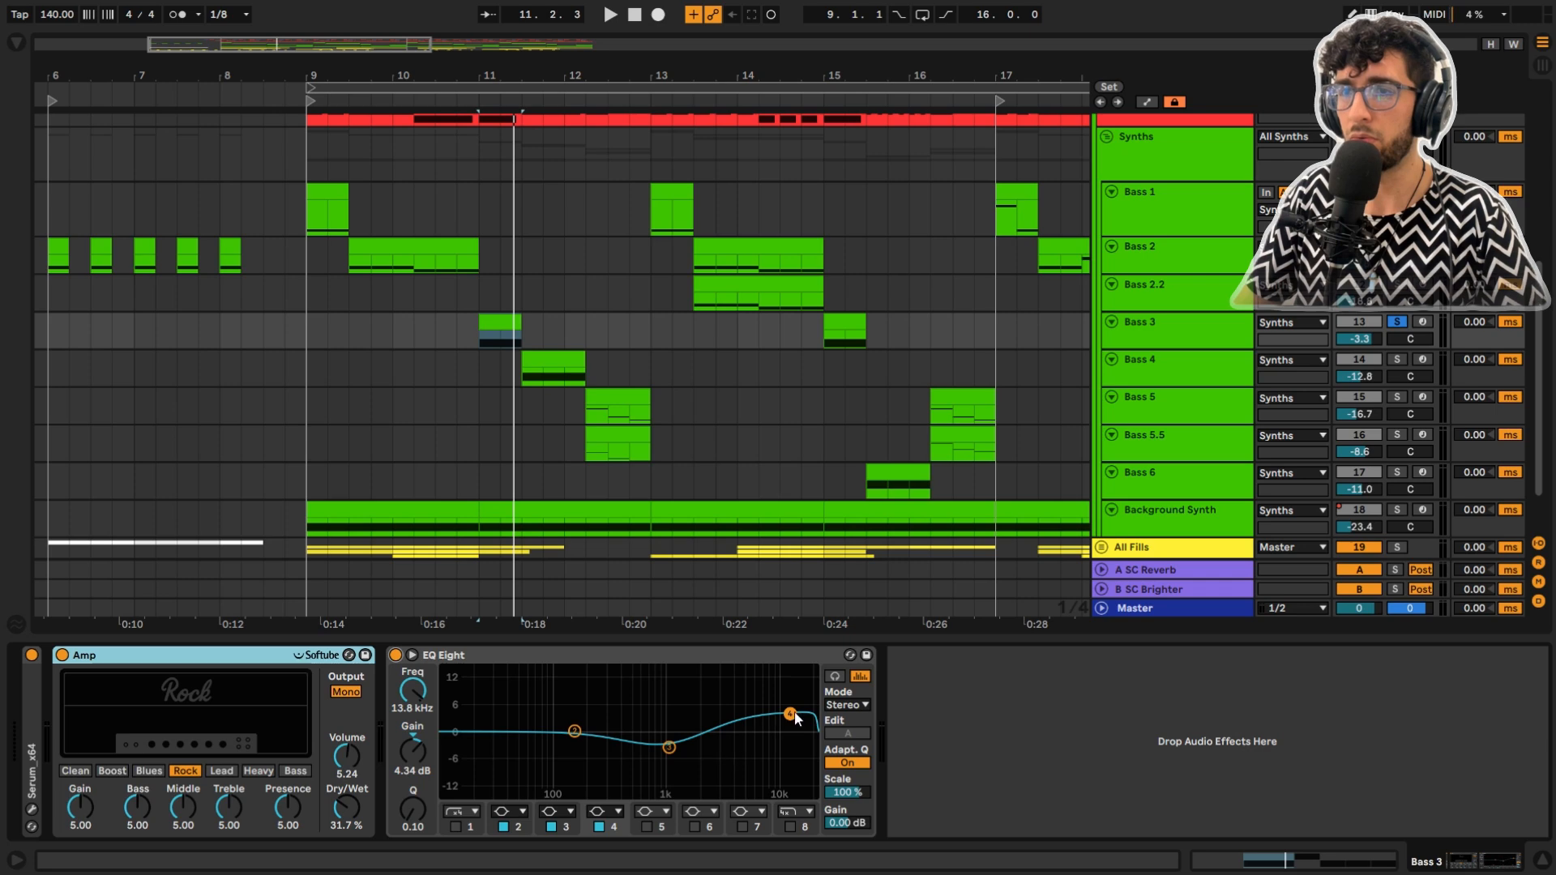
{"action": "left_click", "coordinate": [669, 746]}
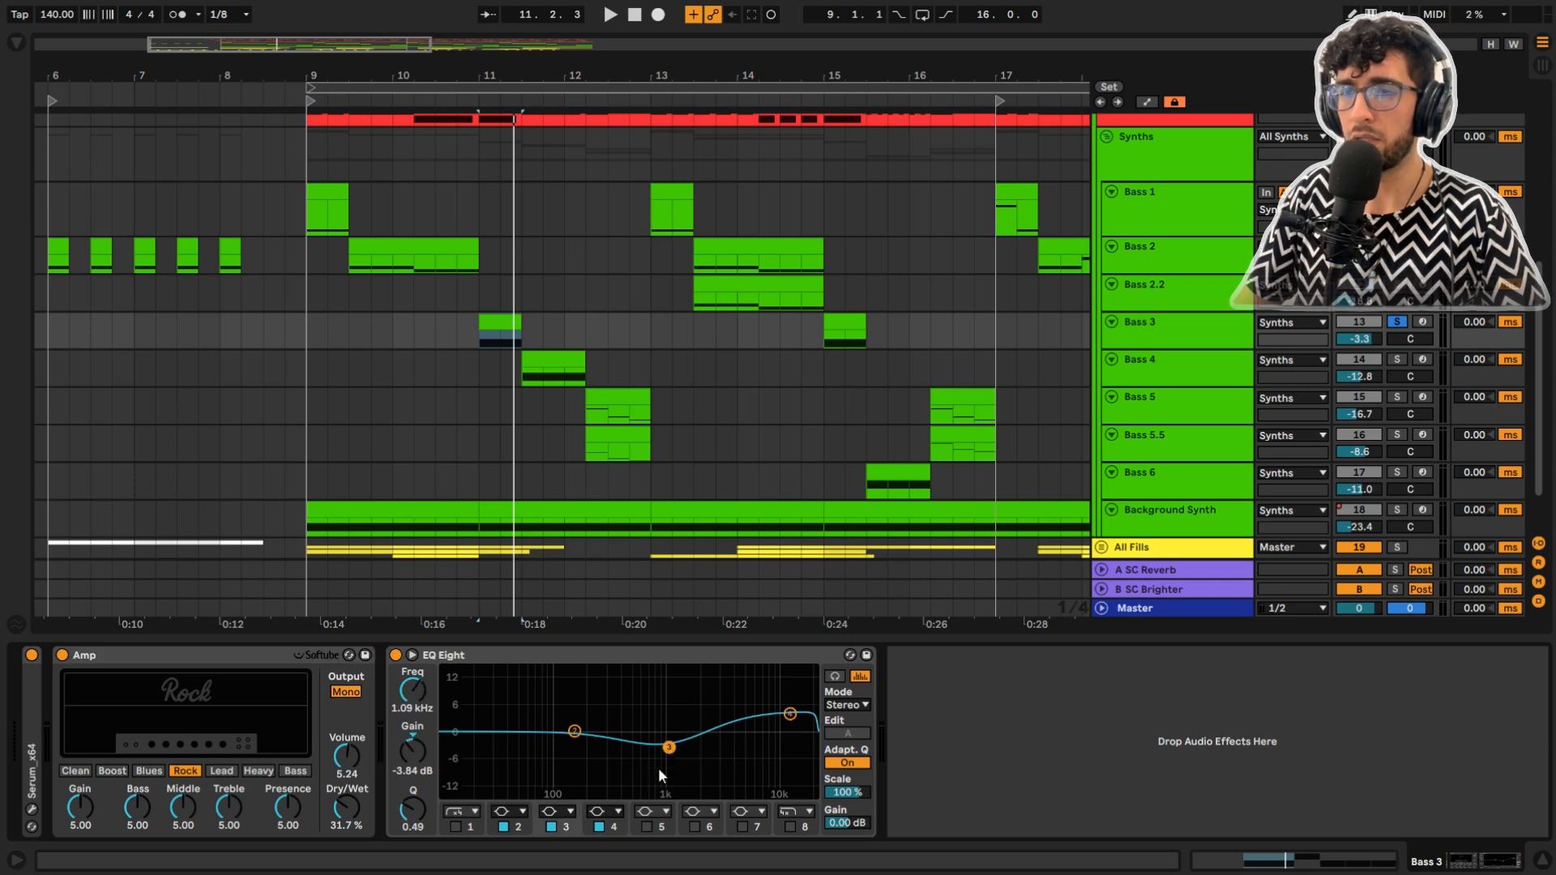
{"action": "key", "text": "space"}
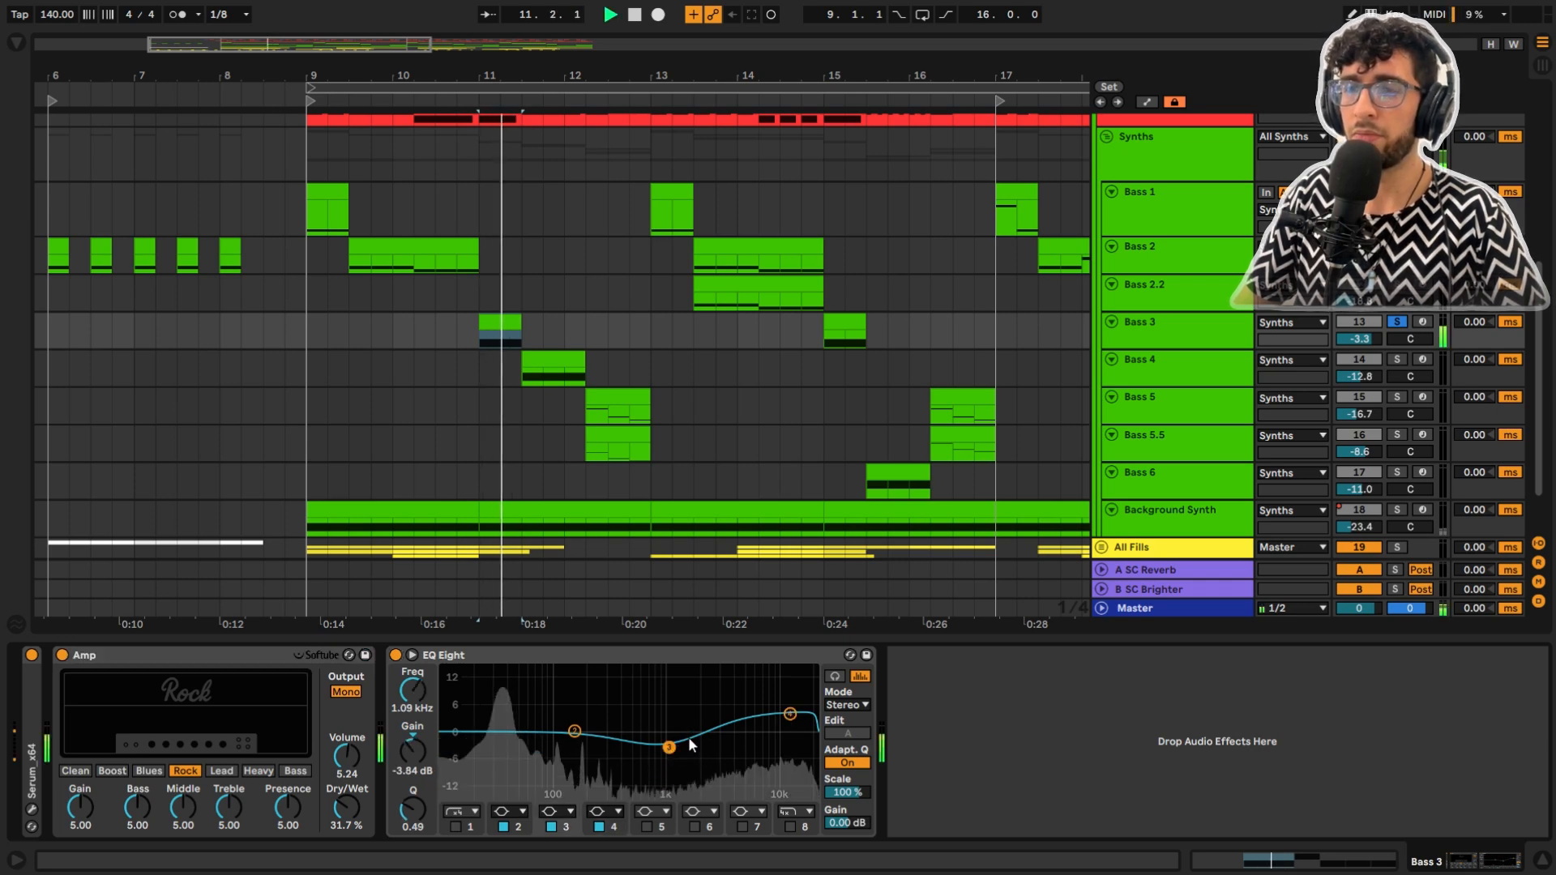
Solo Bass 4, select its clip starting at 11.3, open its Serum instrument, and examine envelope 2 and the modulation matrix
{"action": "left_click", "coordinate": [563, 369]}
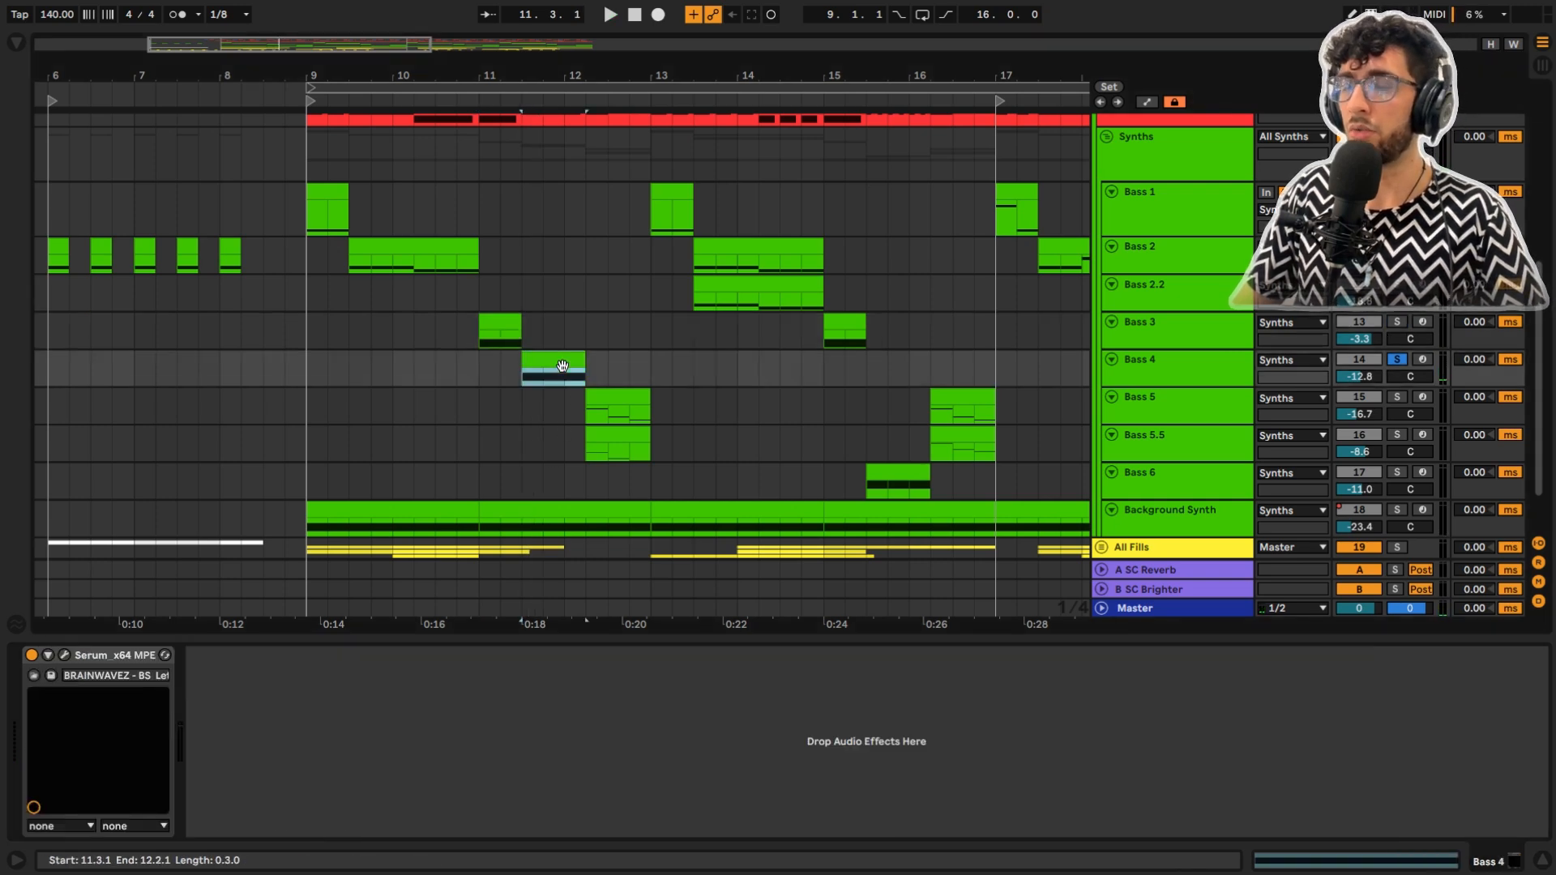
{"action": "left_click", "coordinate": [65, 656]}
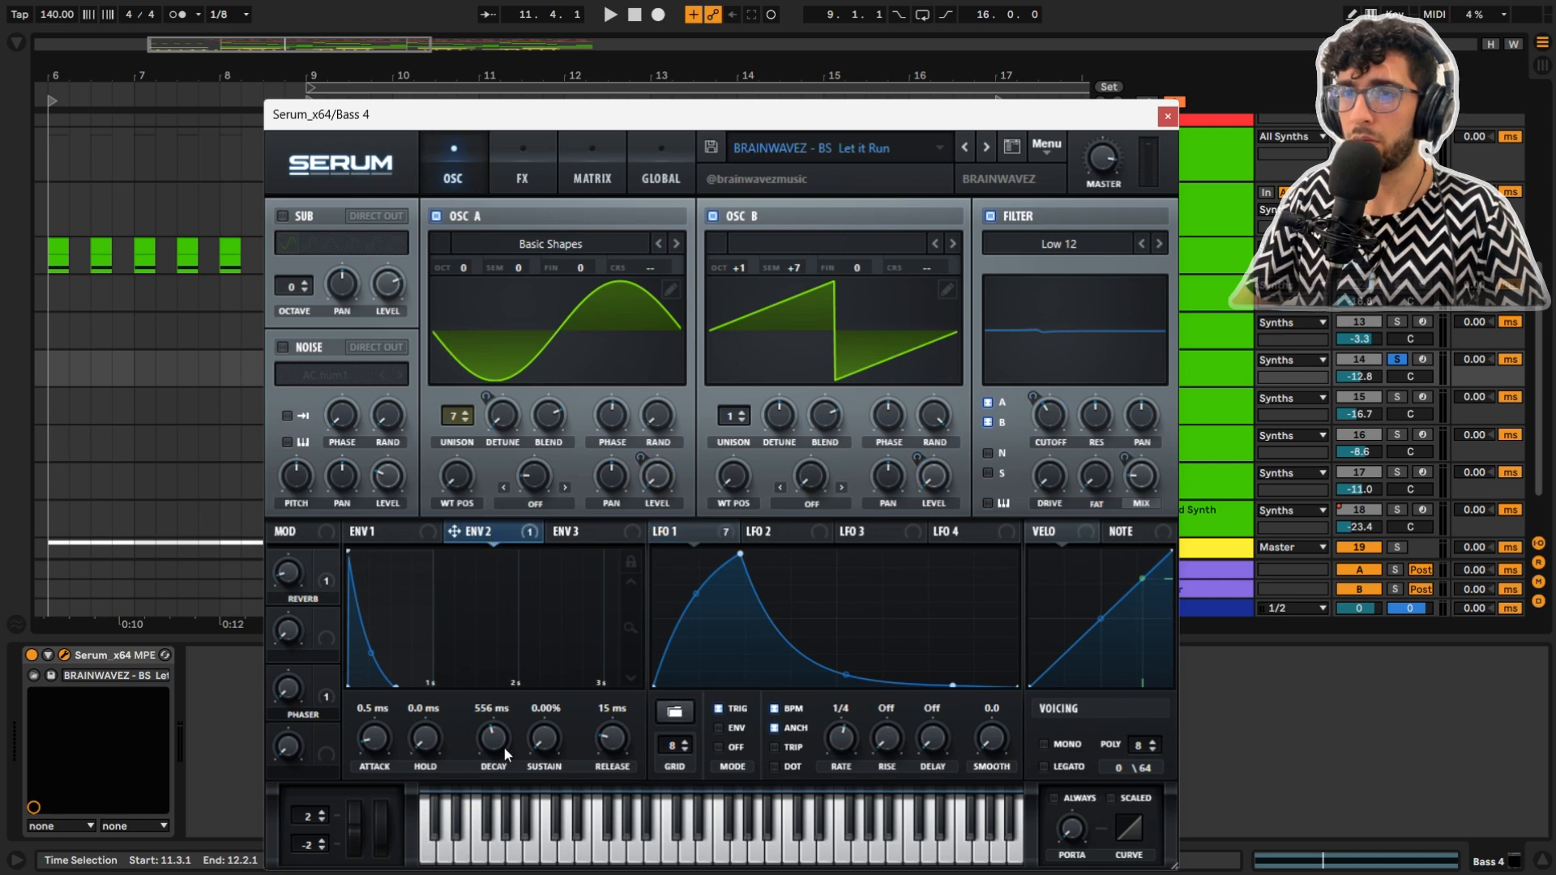
{"action": "left_click", "coordinate": [594, 172]}
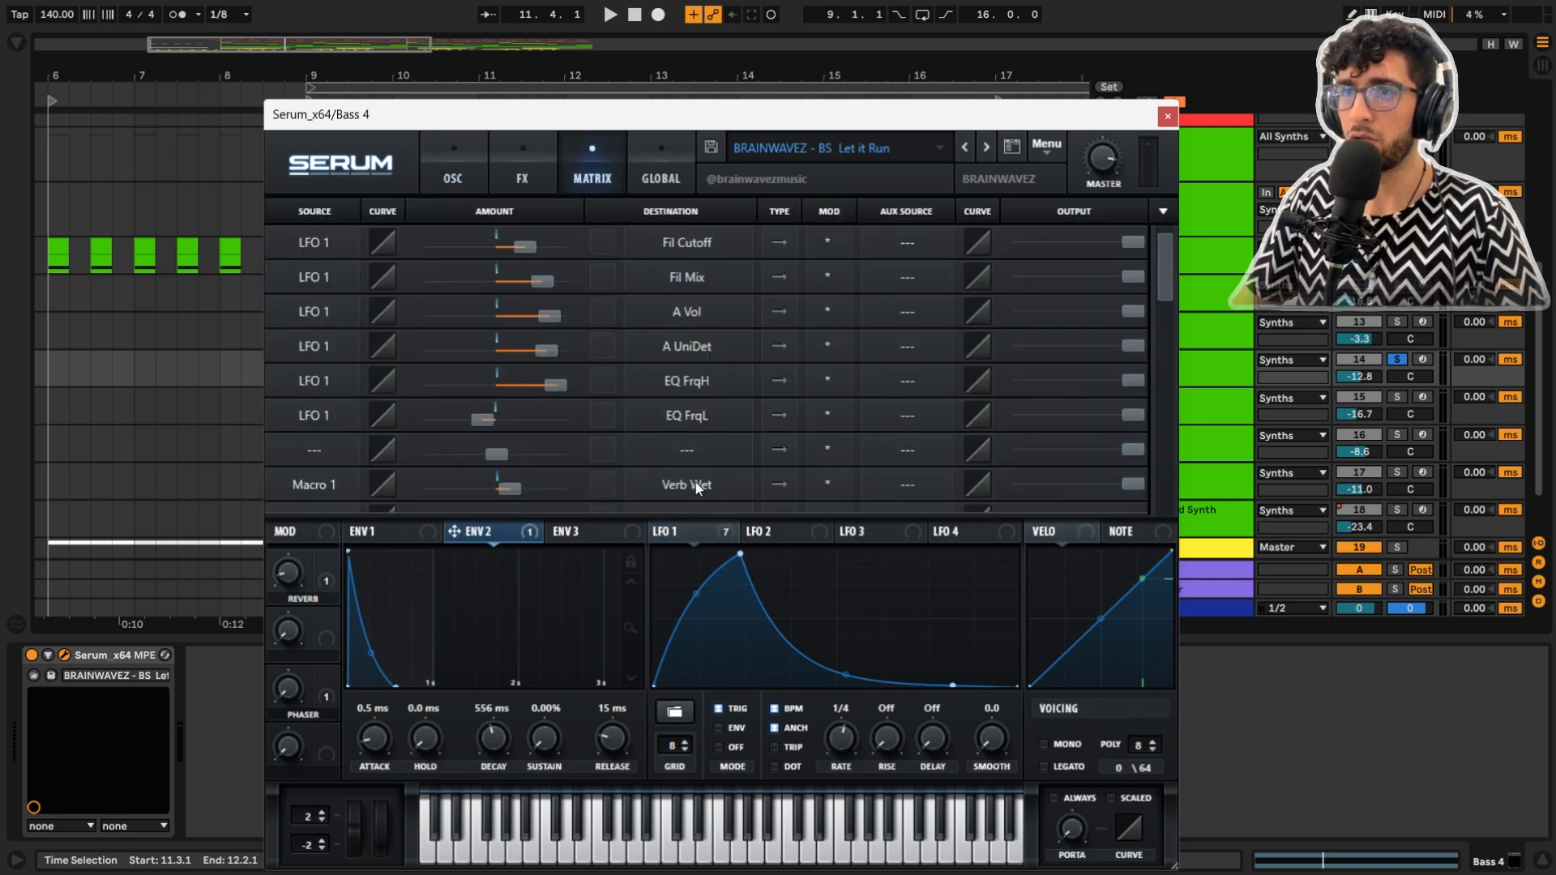
{"action": "scroll", "coordinate": [695, 486], "scroll_direction": "down", "scroll_amount": 3}
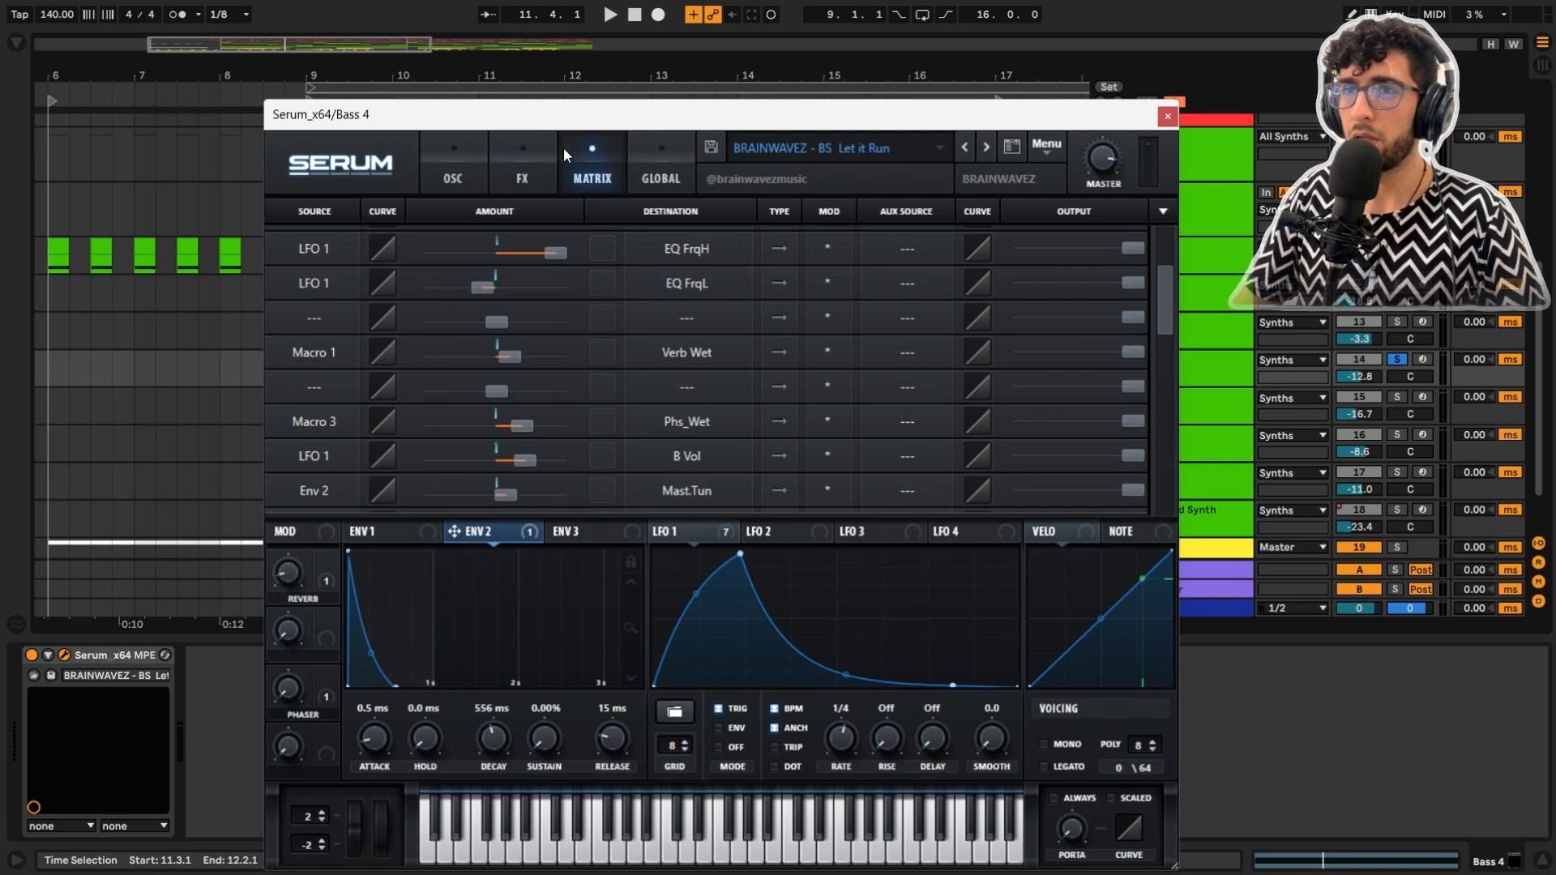
Examine Bass 4's oscillator settings and effects chain in Serum while playing its clip, and close the instrument
{"action": "left_click", "coordinate": [452, 168]}
{"action": "left_click_drag", "start_coordinate": [685, 114], "coordinate": [751, 113]}
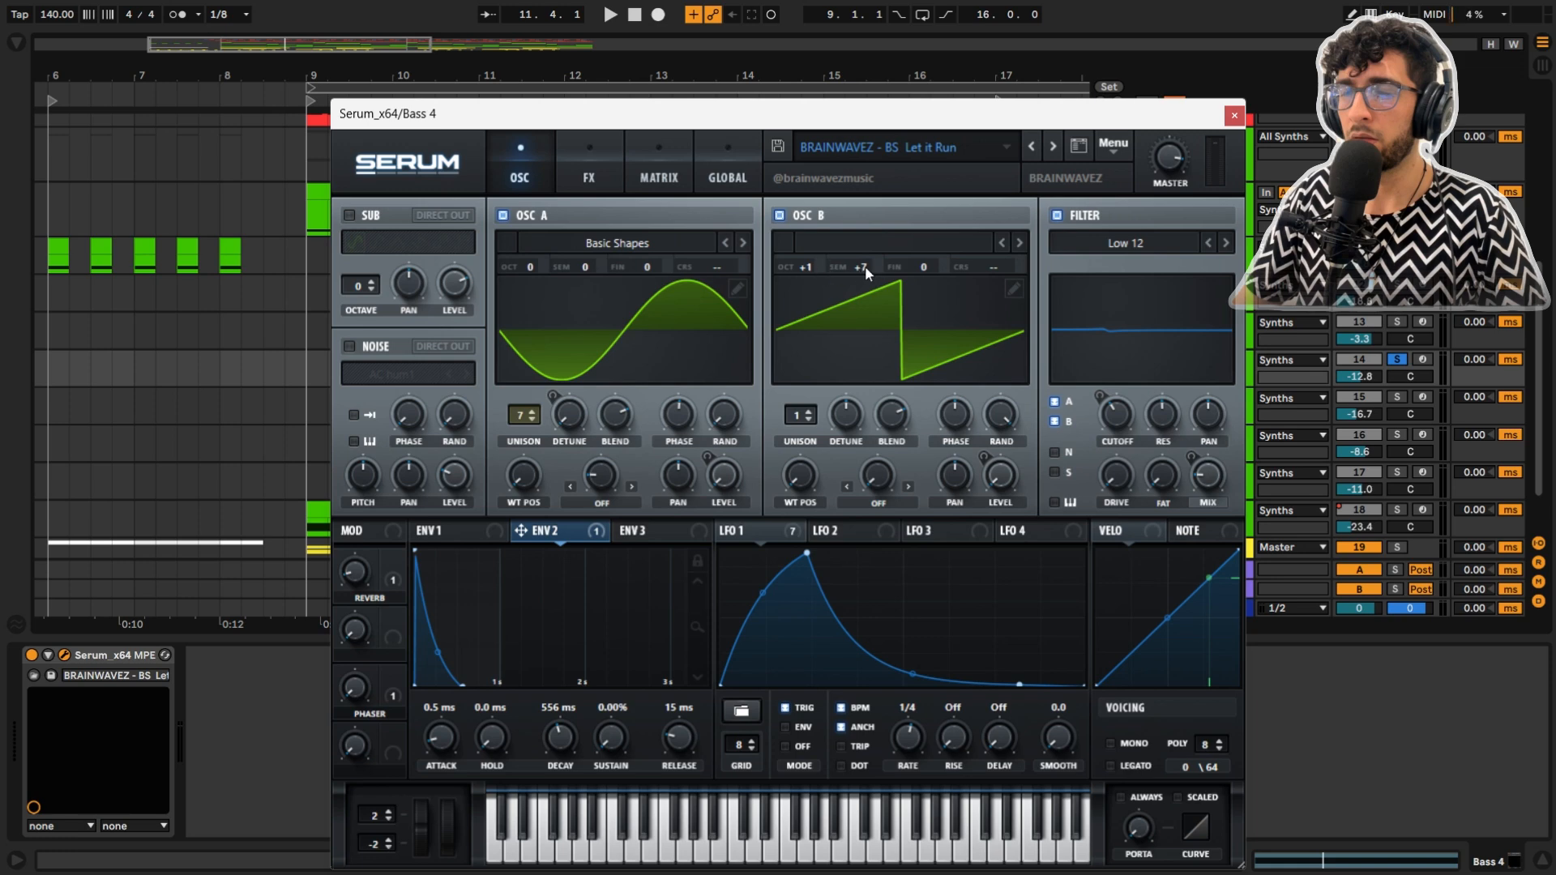
{"action": "key", "text": "space"}
{"action": "key", "text": "space"}
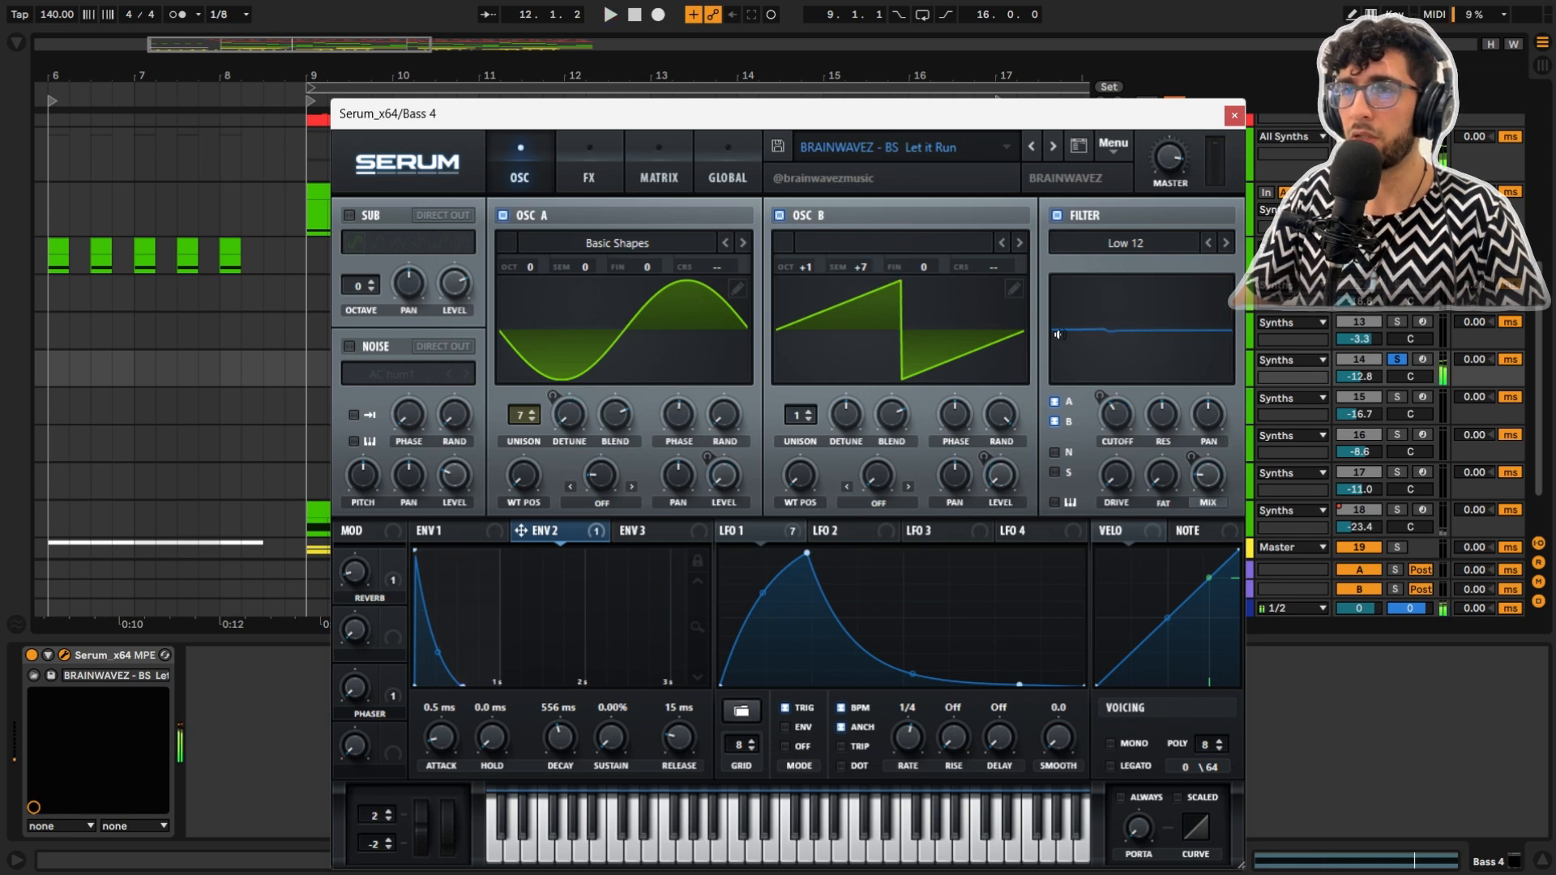
{"action": "left_click", "coordinate": [589, 168]}
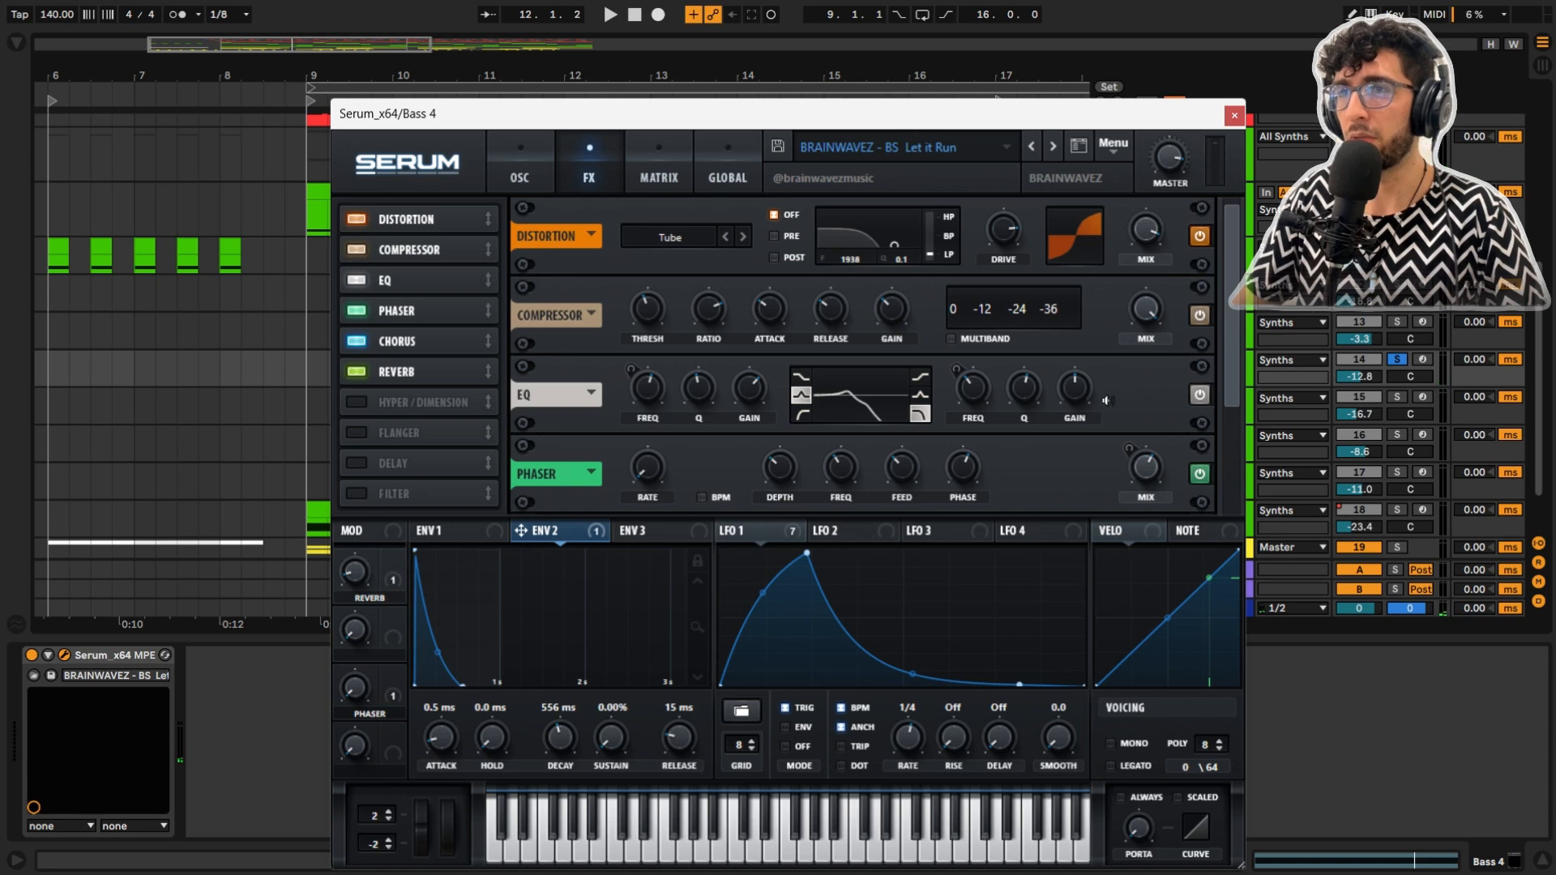
{"action": "key", "text": "space"}
{"action": "left_click", "coordinate": [1233, 116]}
Solo Bass 5, select its clip starting at 12.2, open its Serum instrument, and examine LFO 1 and LFO 2 during playback
{"action": "left_click", "coordinate": [608, 409]}
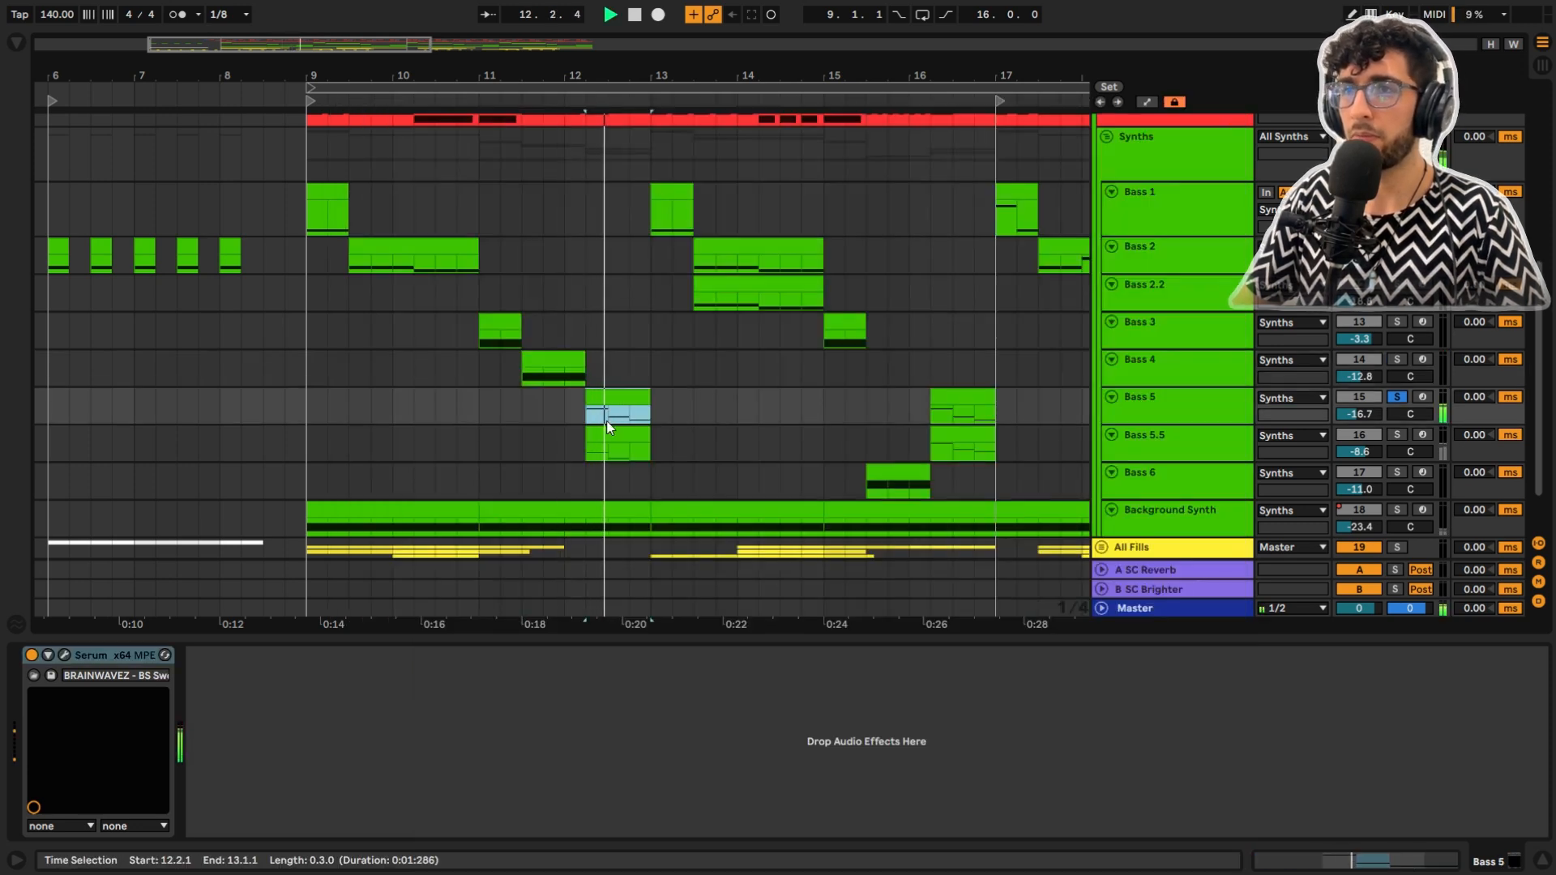
{"action": "left_click", "coordinate": [64, 655]}
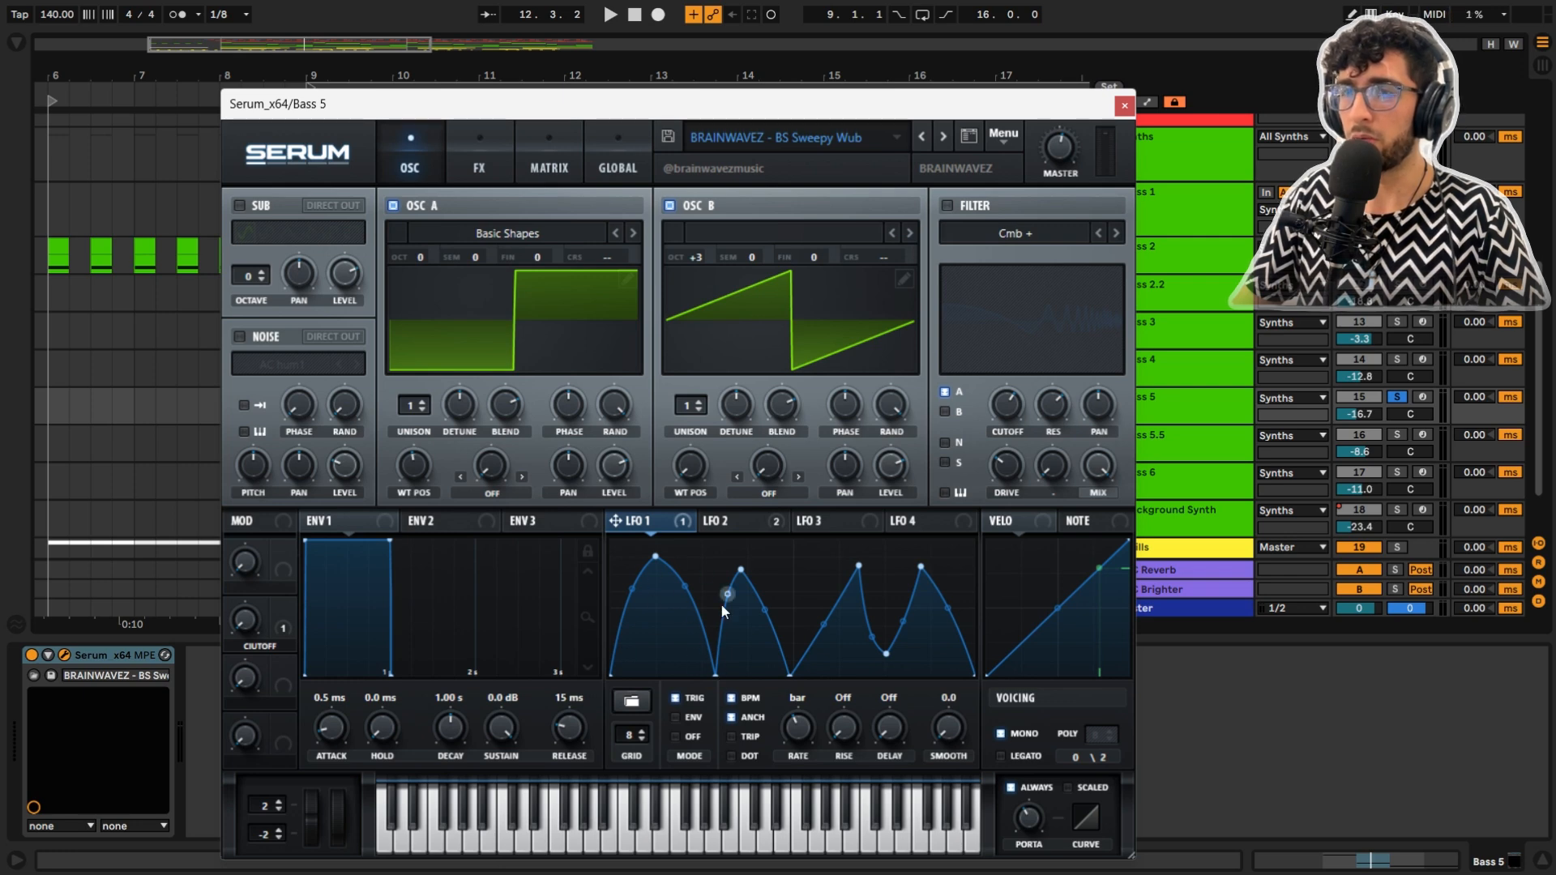
{"action": "key", "text": "space"}
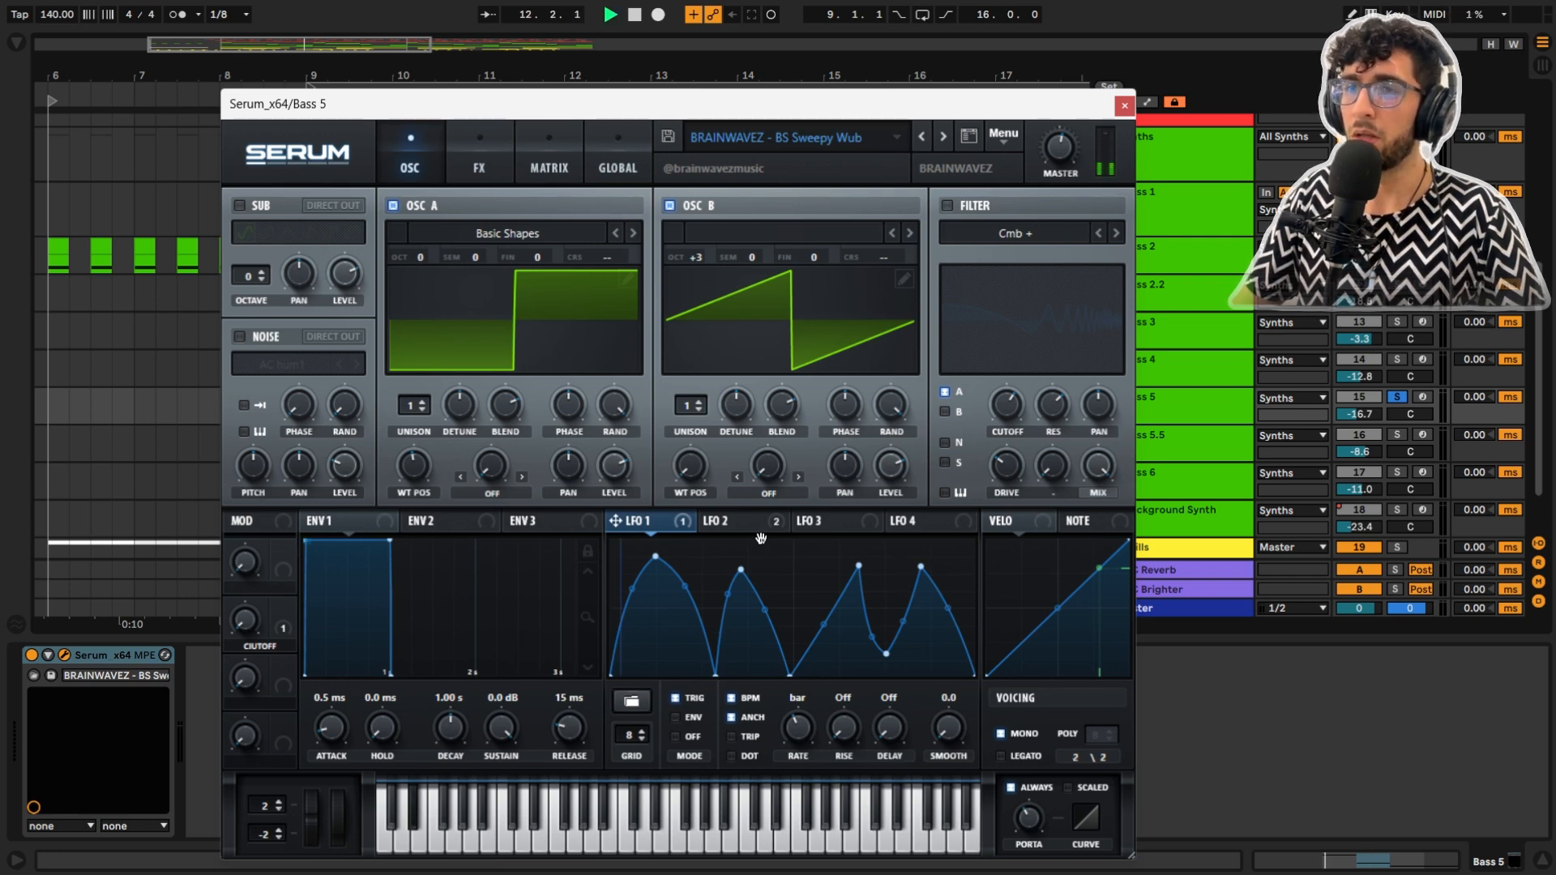
{"action": "key", "text": "space"}
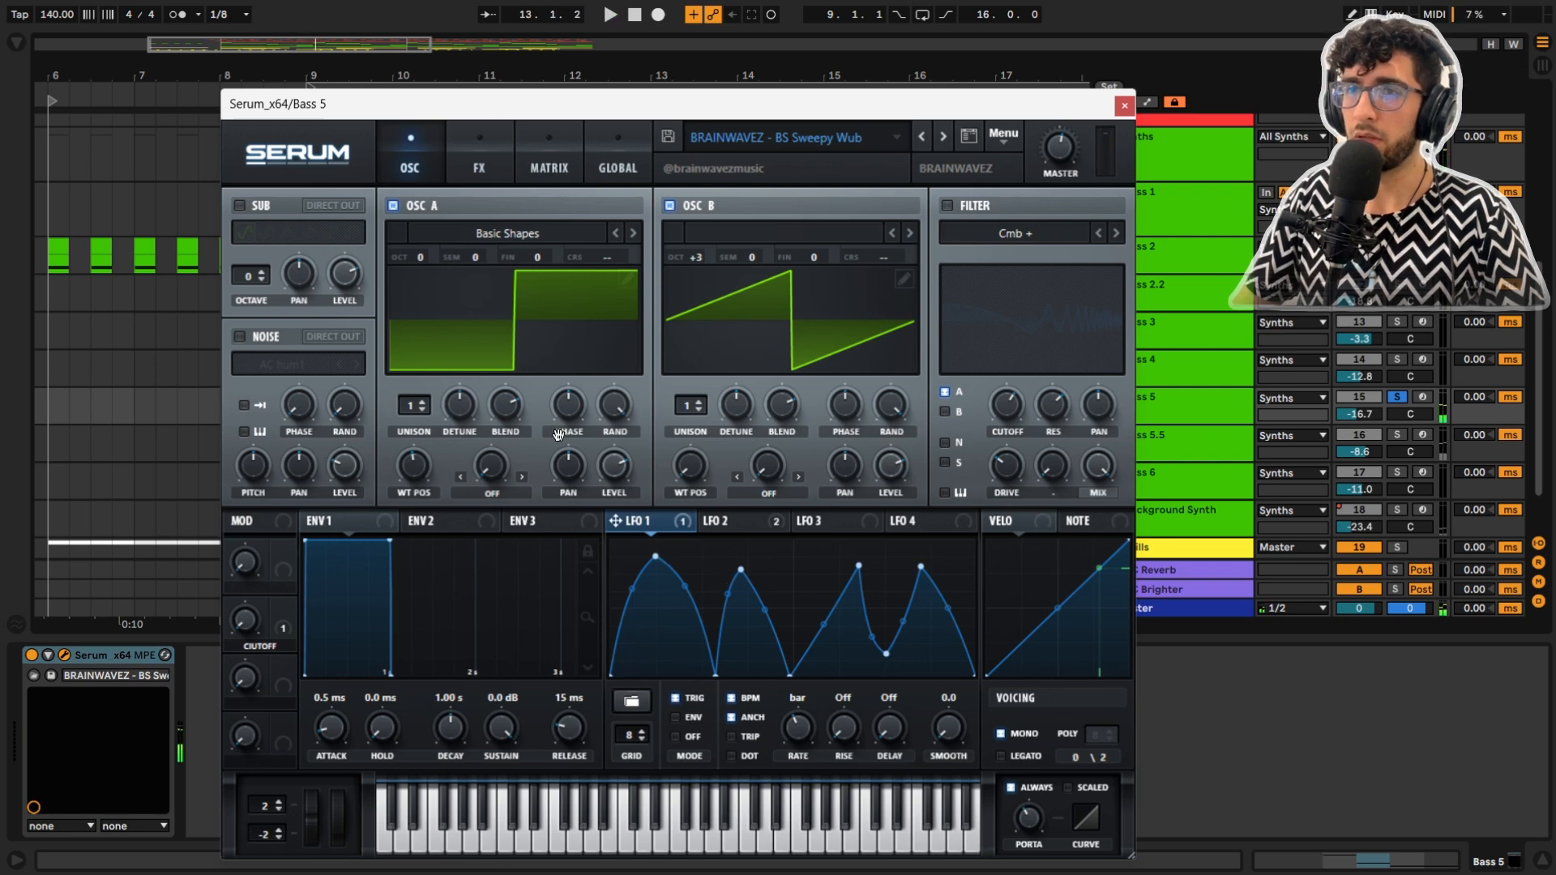
{"action": "left_click", "coordinate": [760, 523]}
{"action": "key", "text": "space"}
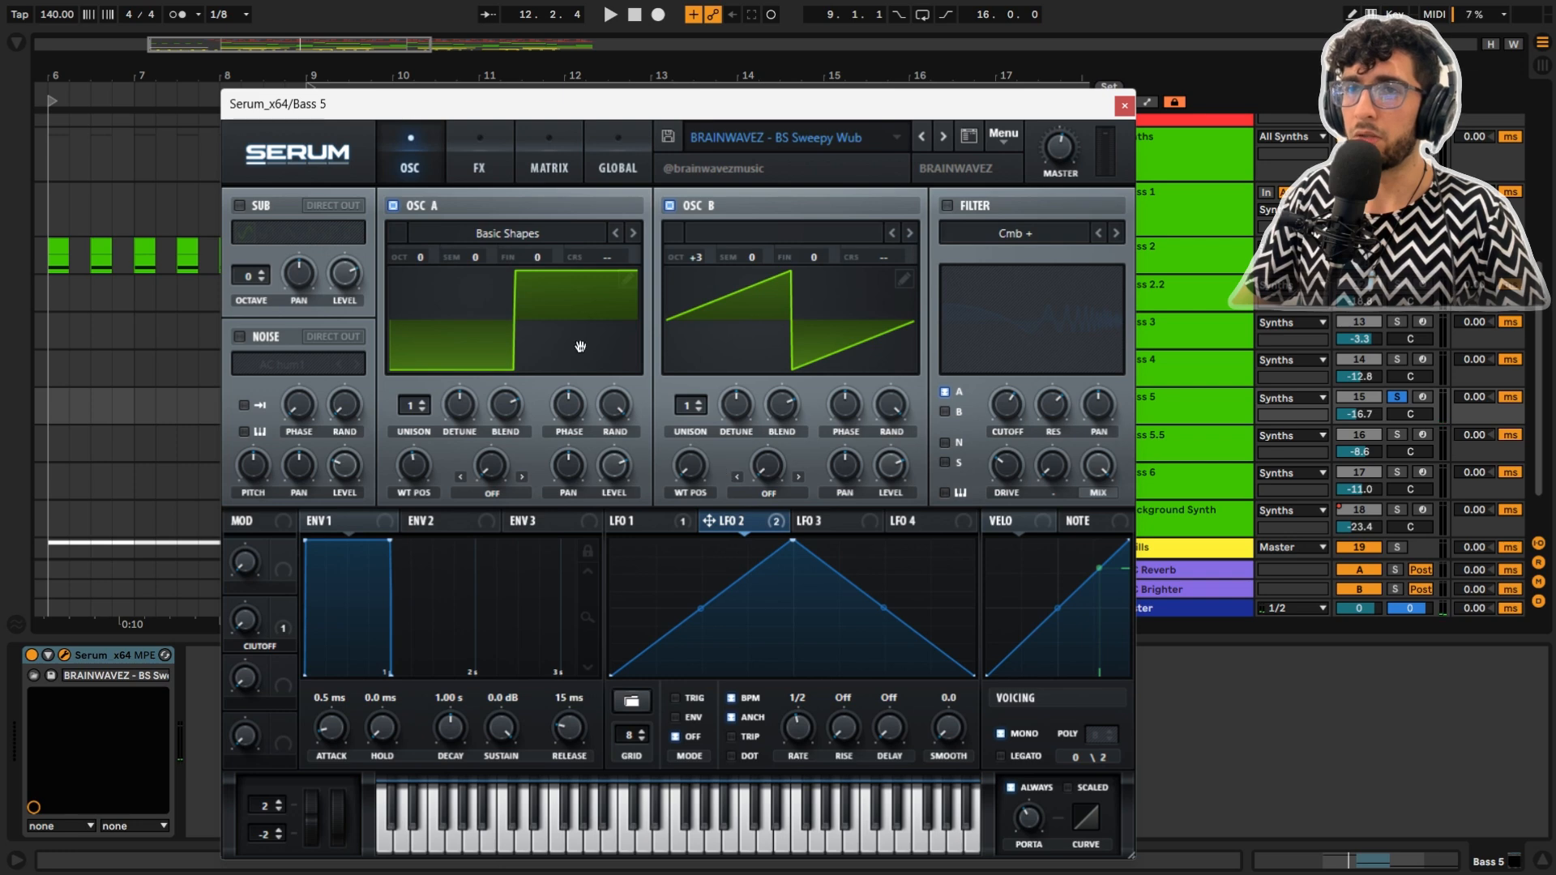
Audition Bass 5's oscillator A alone with oscillator B and the Serum effects switched off, and re-enable oscillator B
{"action": "left_click", "coordinate": [455, 180]}
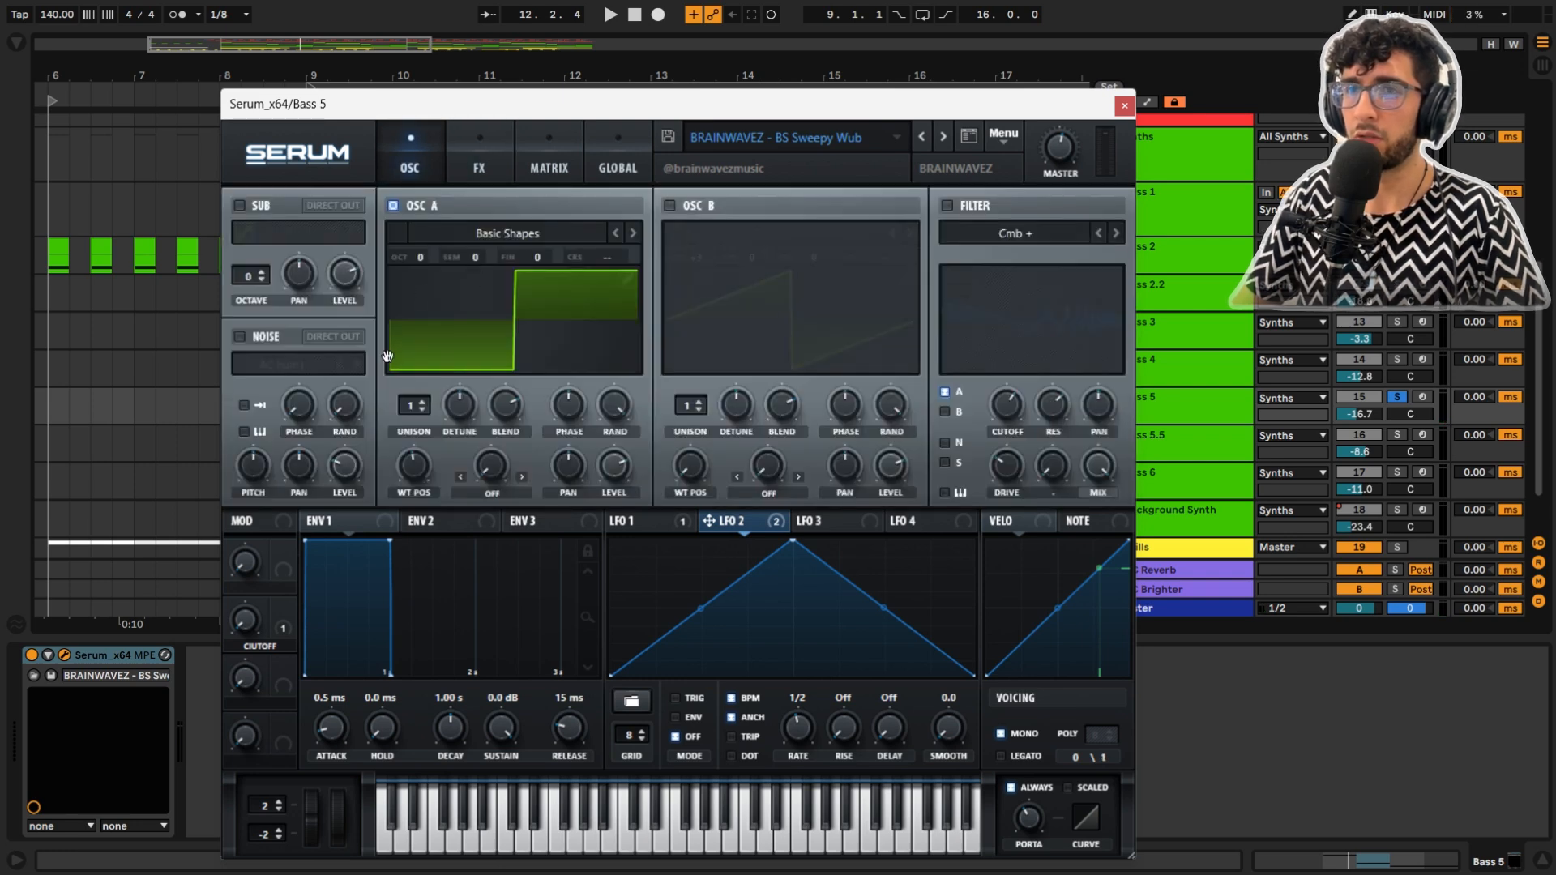
{"action": "mouse_move", "coordinate": [418, 456]}
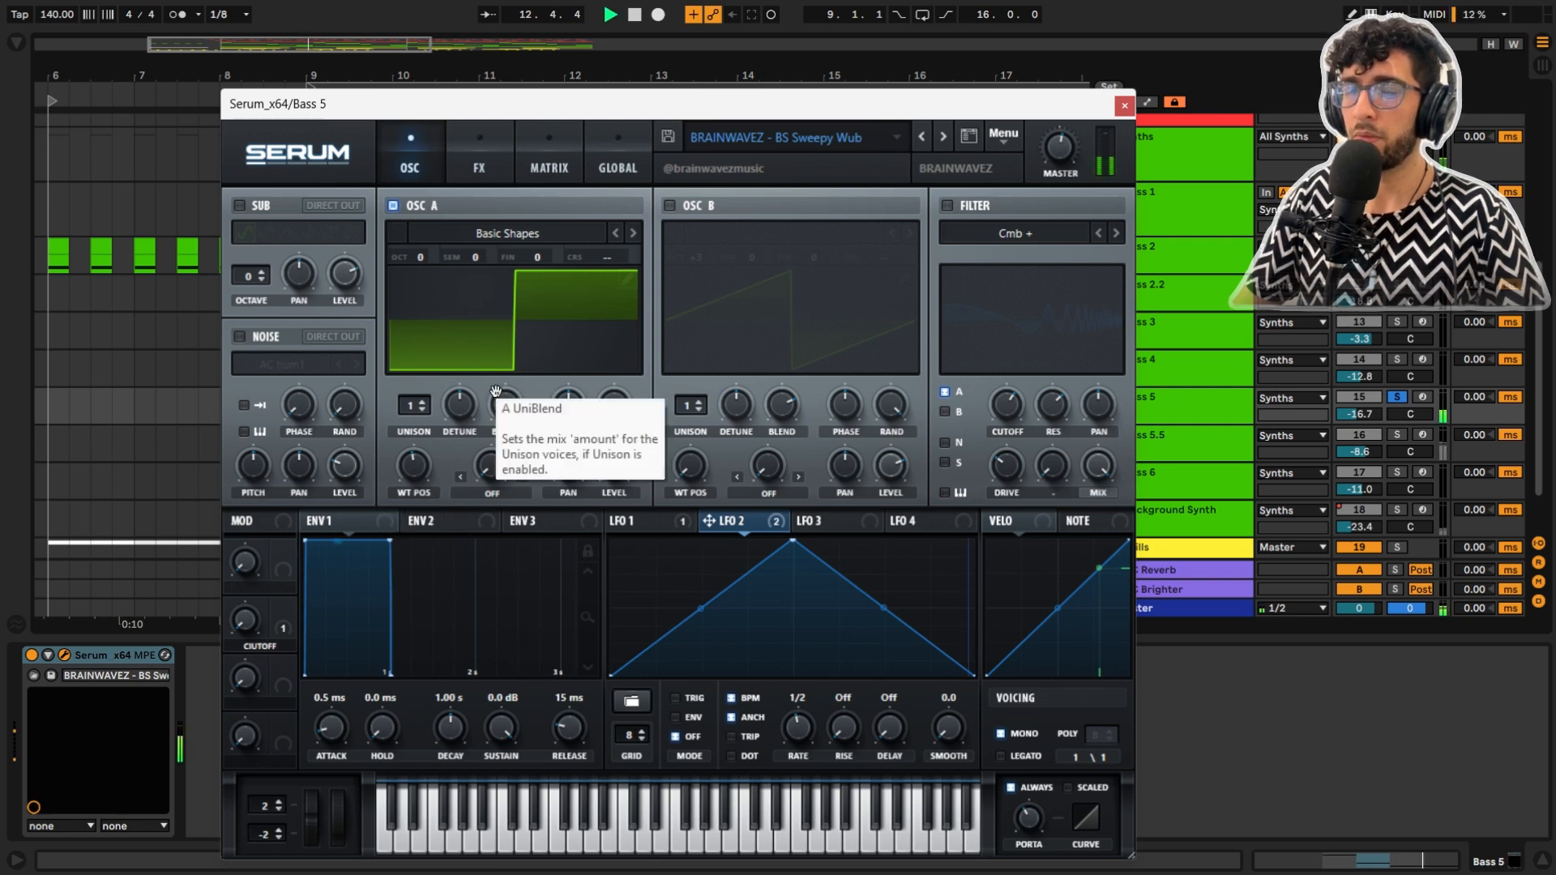
{"action": "left_click", "coordinate": [669, 205]}
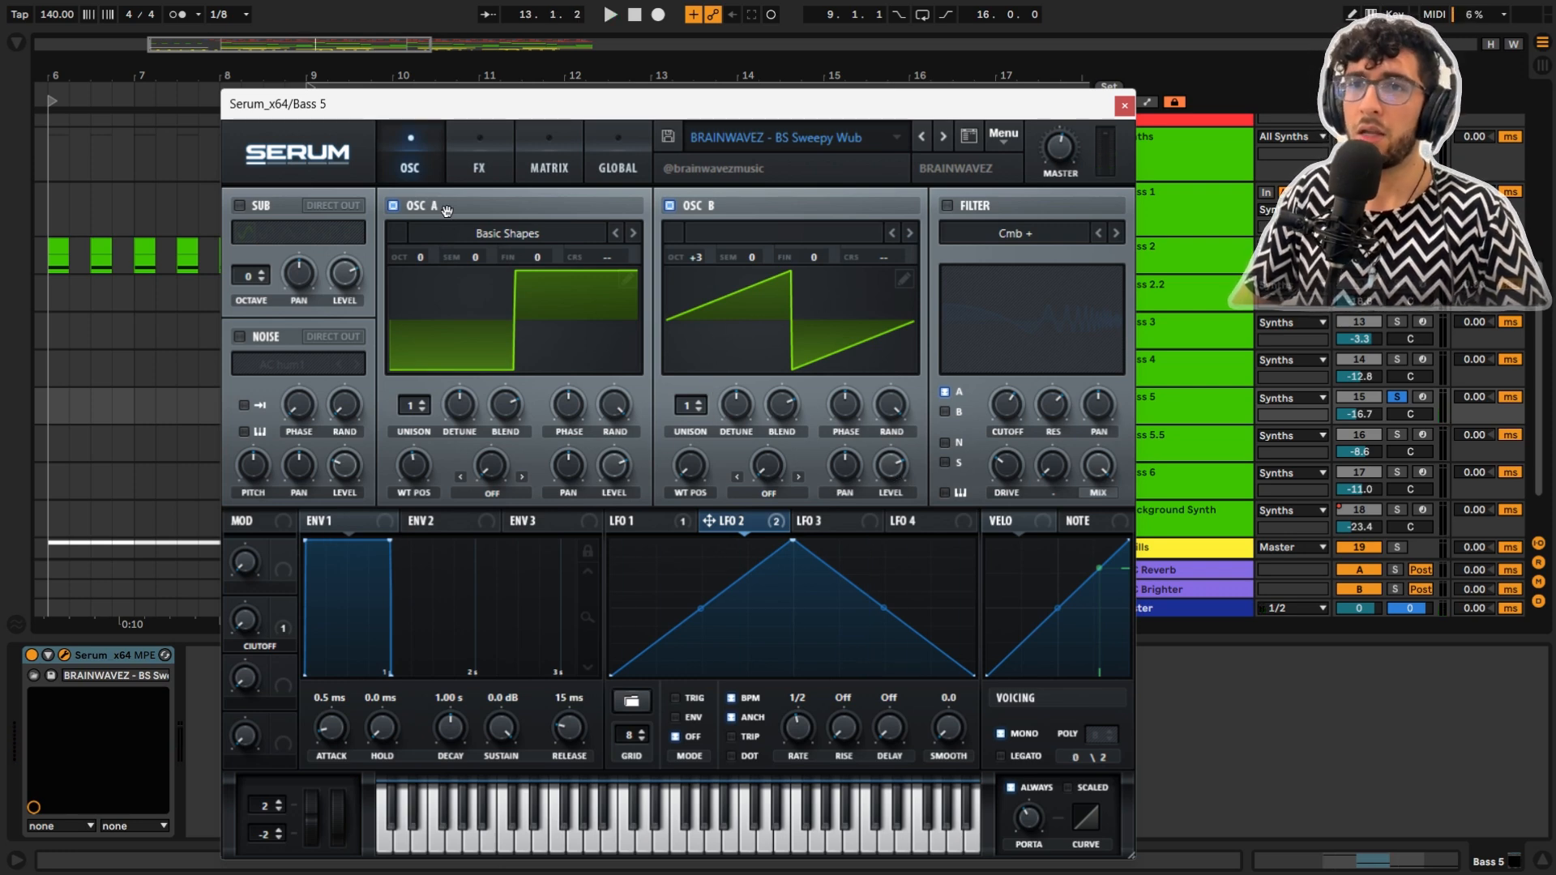
Enable Bass 5's Hyper/Dimension, Distortion and Filter effects in Serum one by one, playing the clip to hear each addition
{"action": "left_click", "coordinate": [458, 165]}
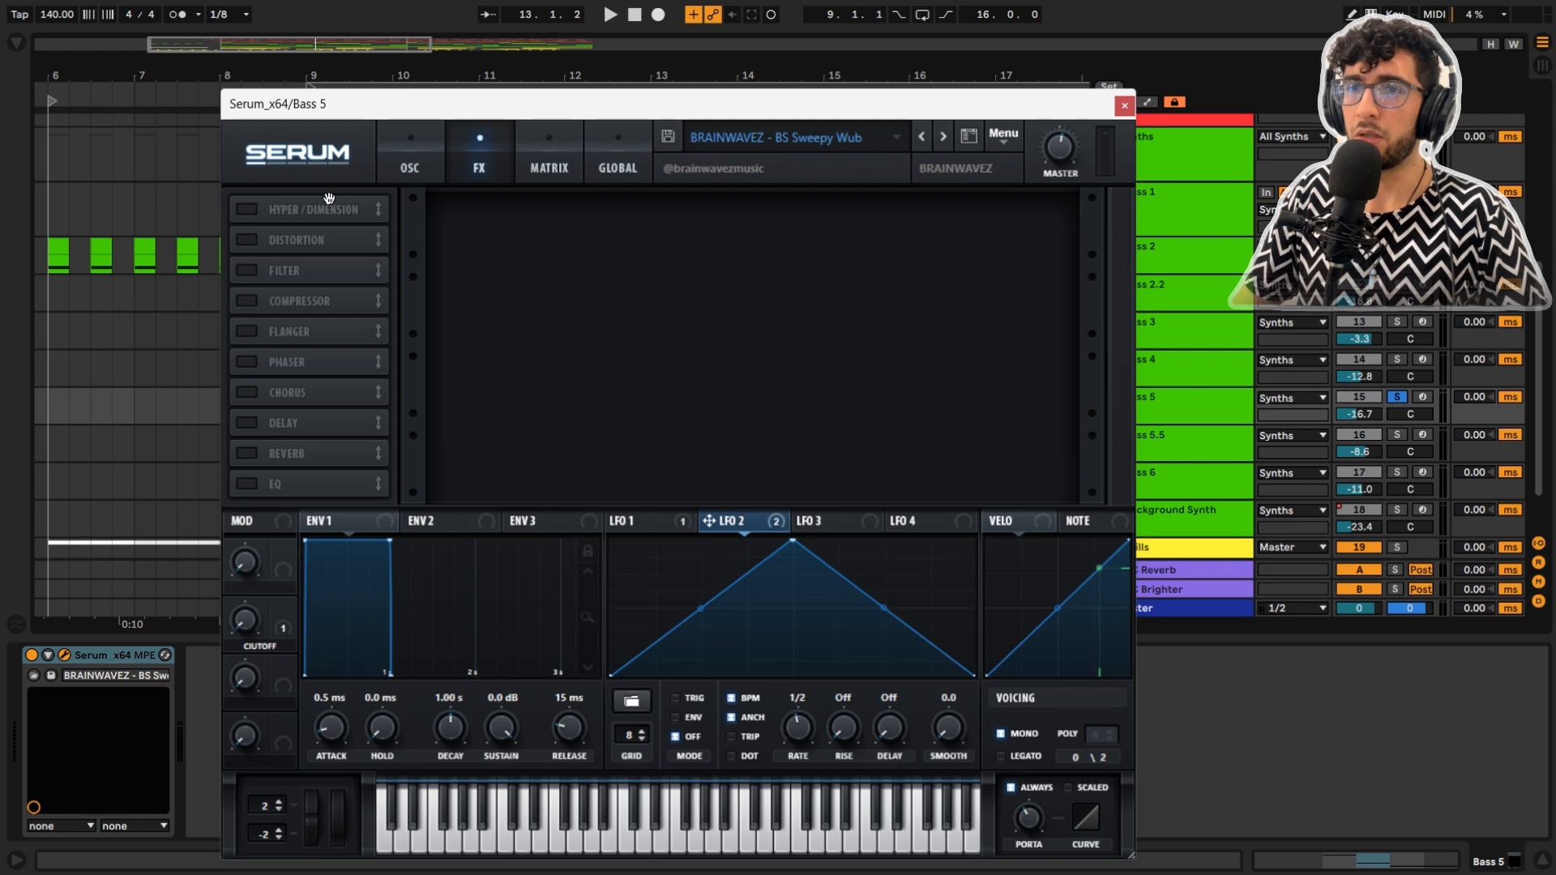
{"action": "left_click", "coordinate": [243, 210]}
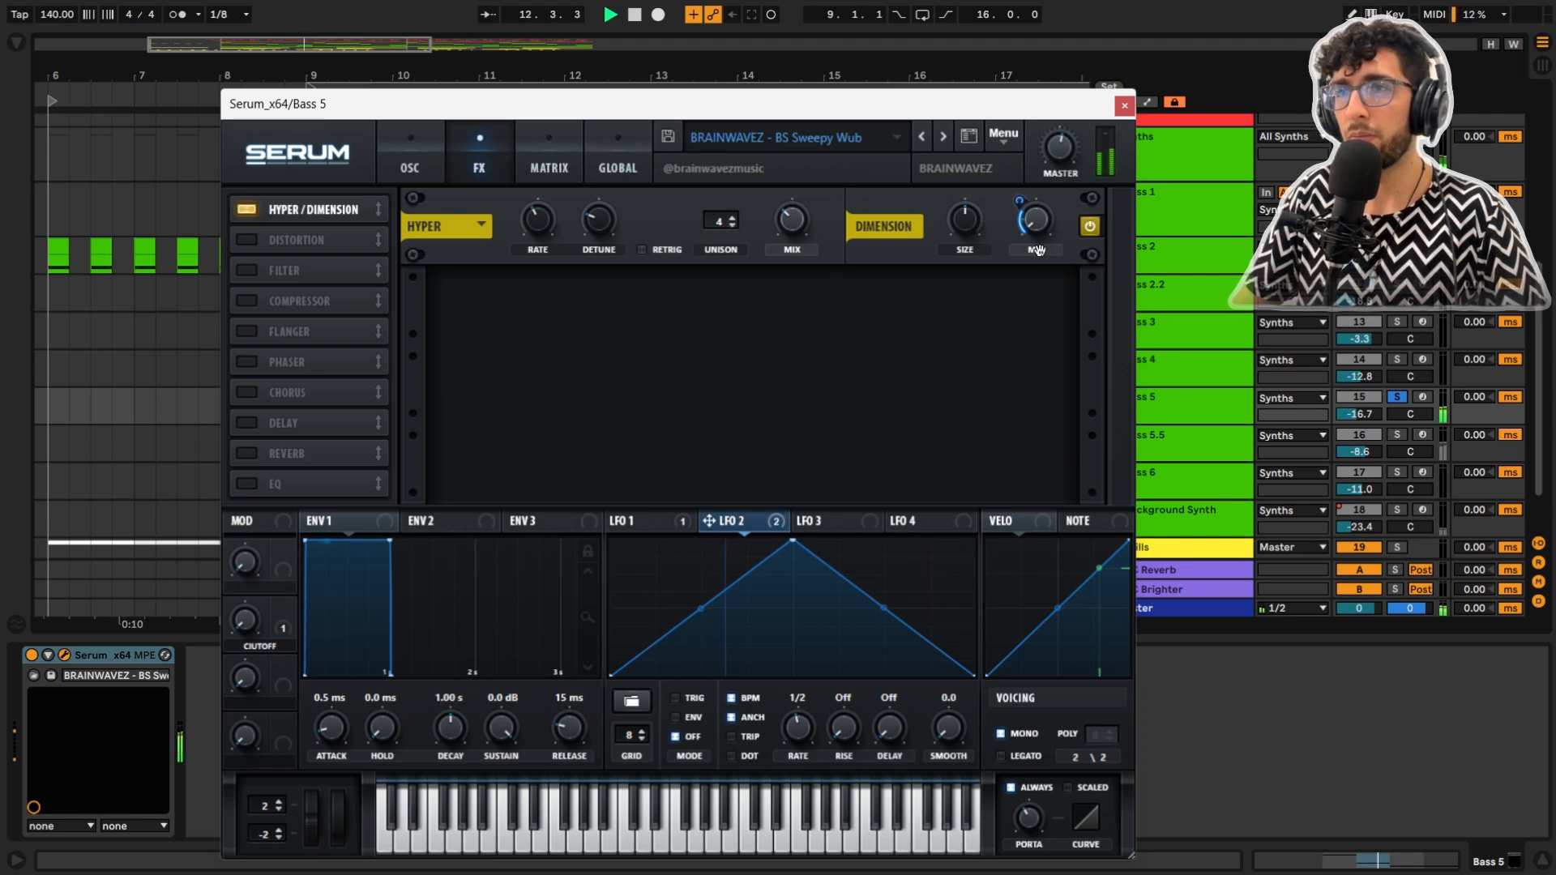
{"action": "left_click", "coordinate": [247, 240]}
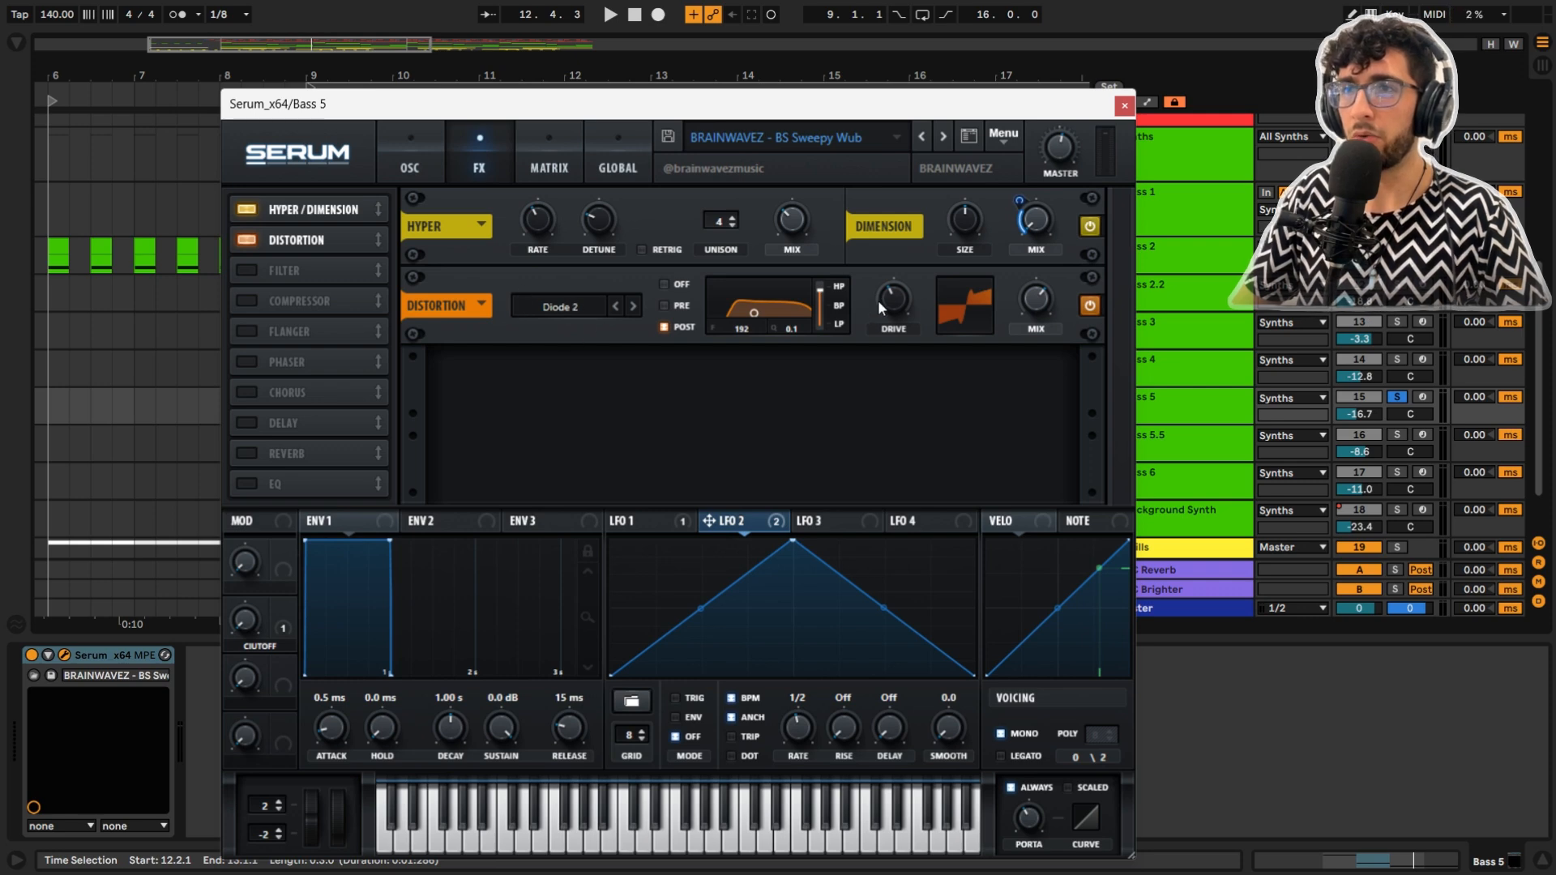
{"action": "mouse_move", "coordinate": [1026, 295]}
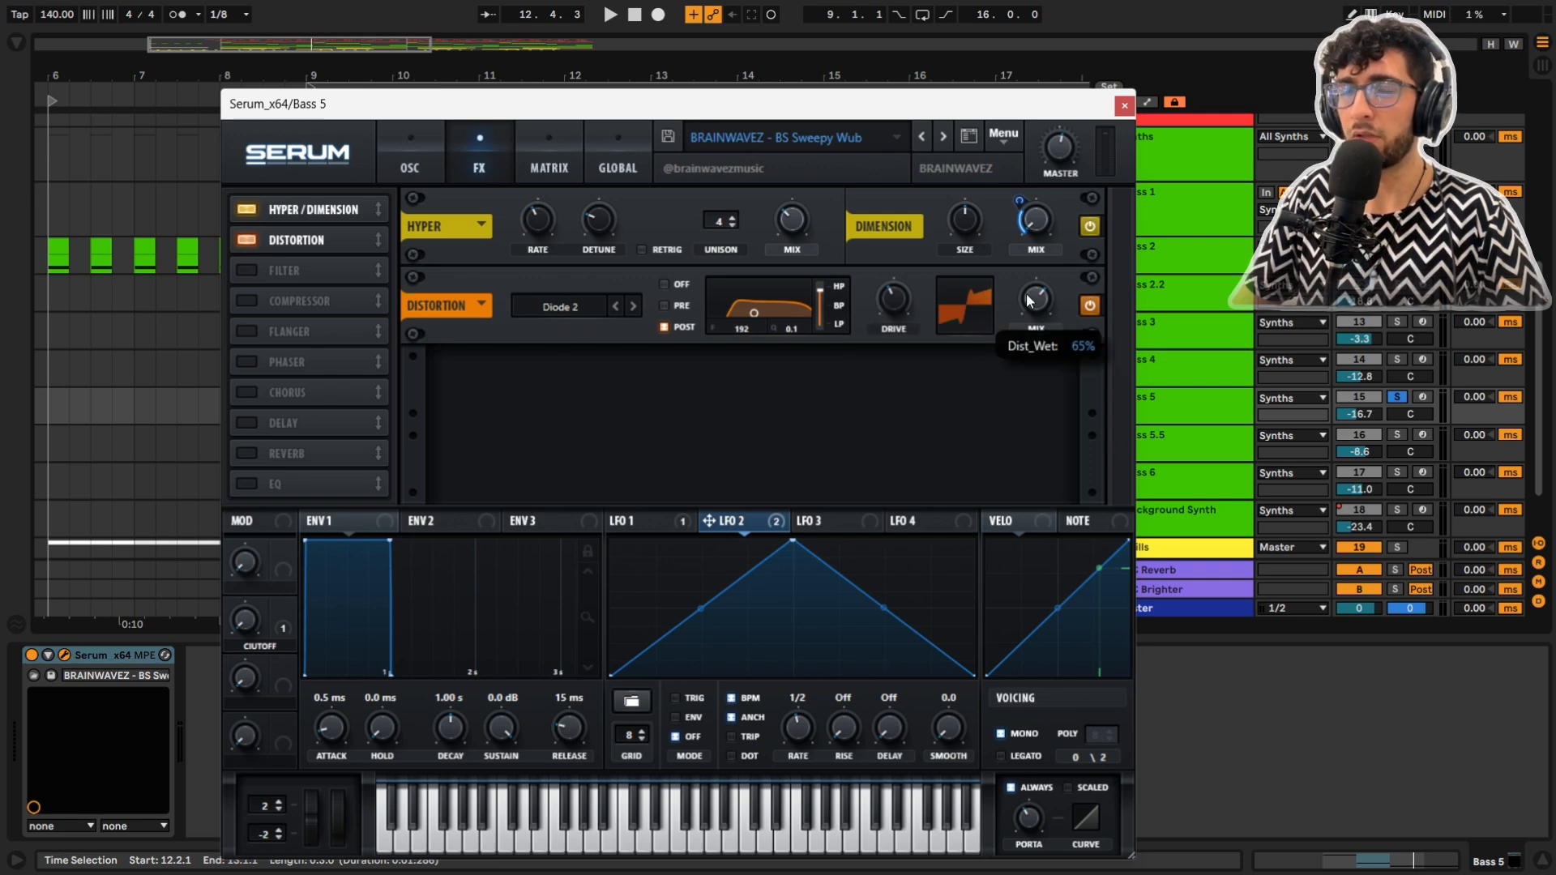
{"action": "key", "text": "space"}
{"action": "left_click", "coordinate": [246, 276]}
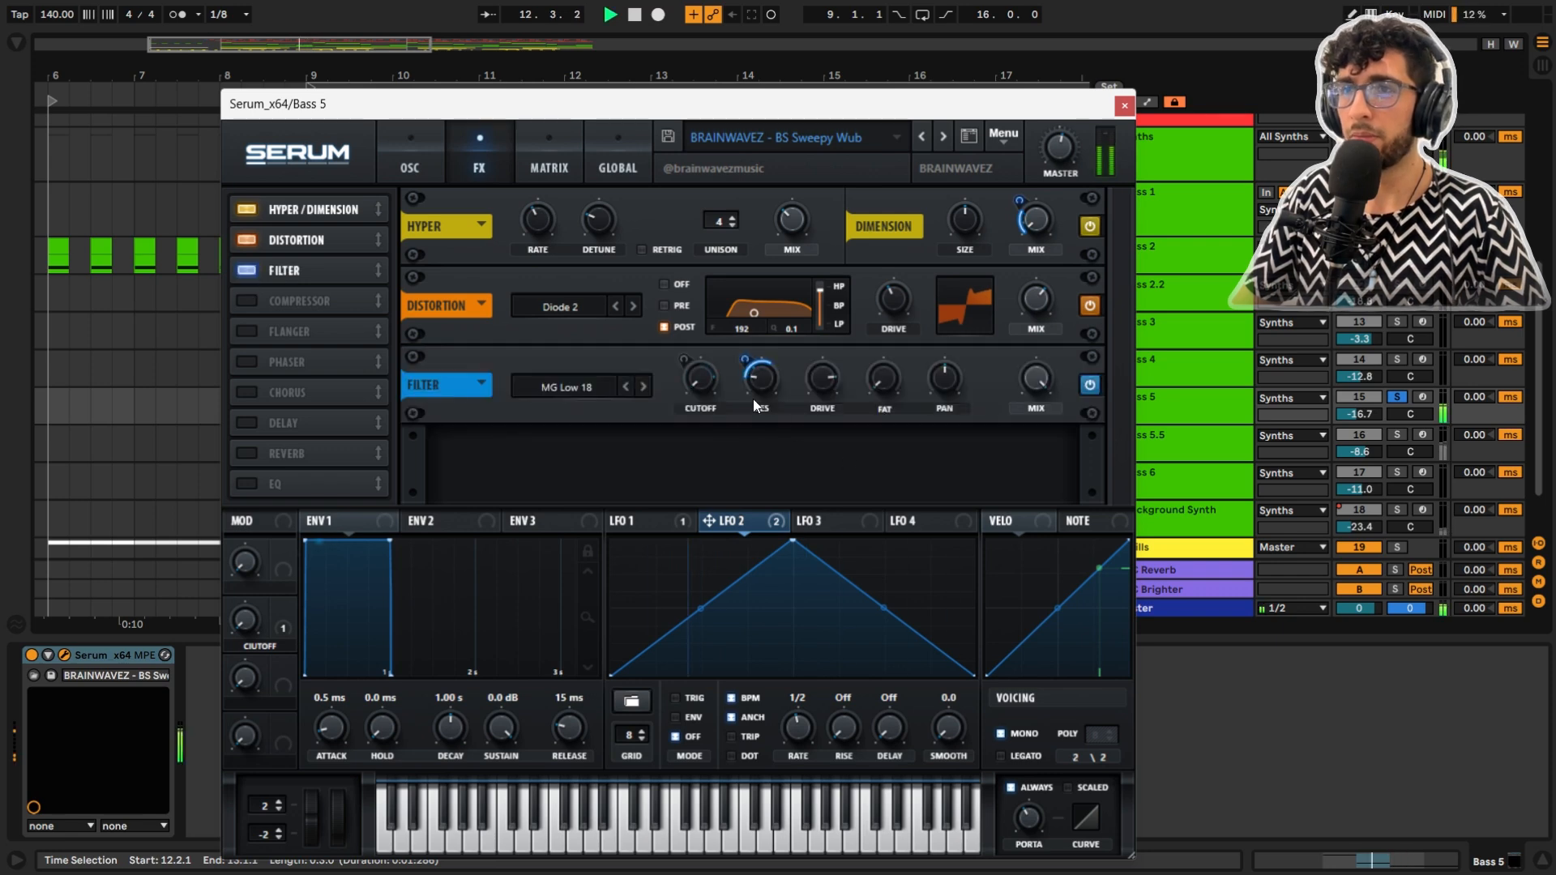
{"action": "key", "text": "space"}
Examine how LFO 1 modulates the filter cutoff and LFO 2 the resonance and dimension mix while playing Bass 5's clip
{"action": "left_click", "coordinate": [637, 520]}
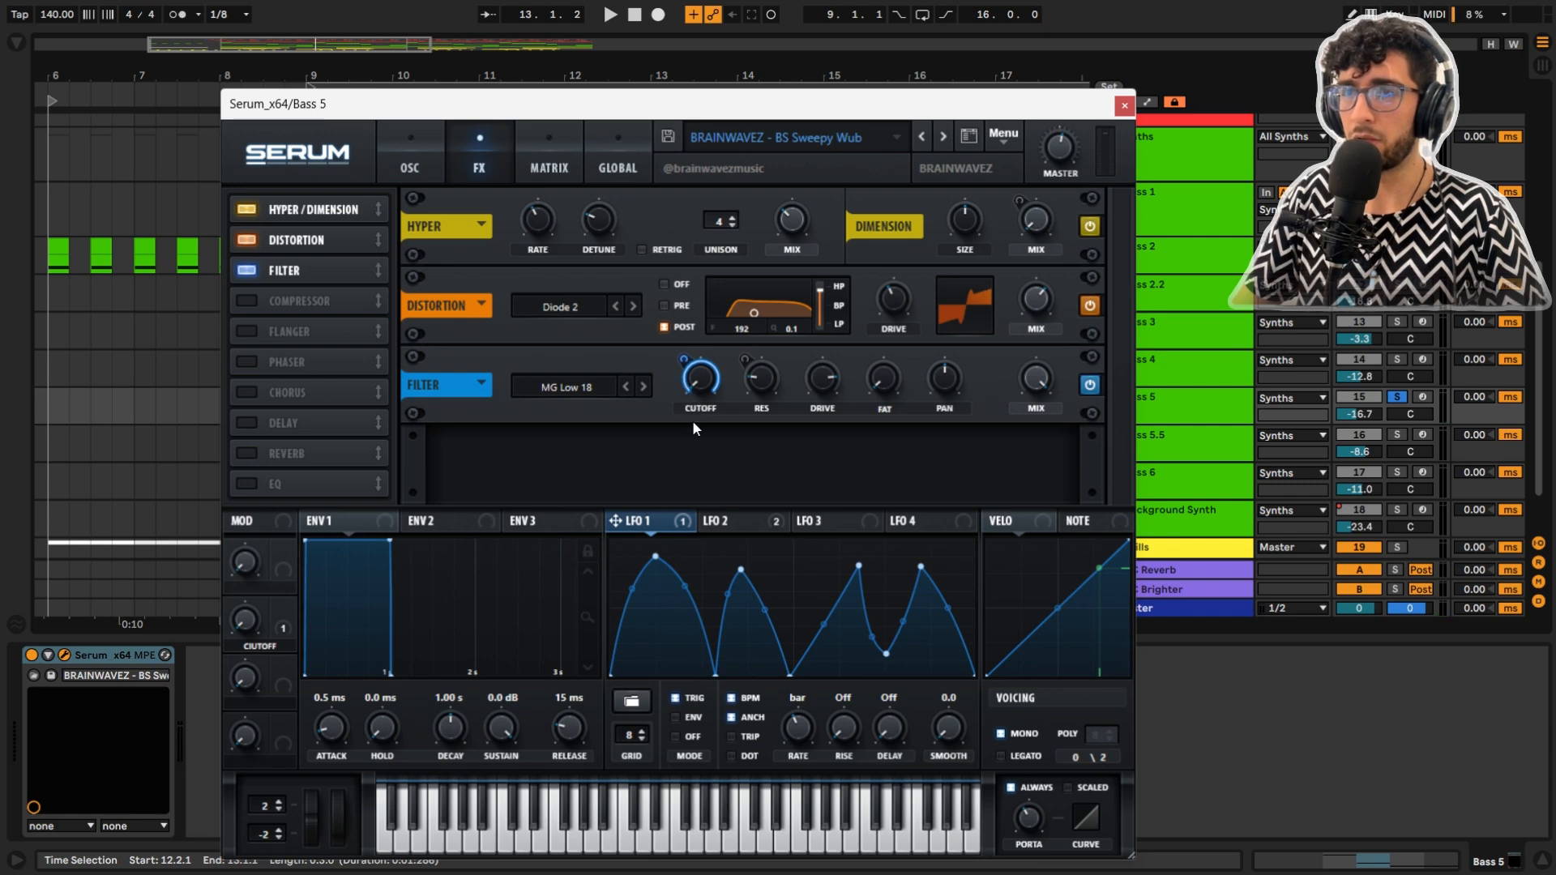
{"action": "key", "text": "space"}
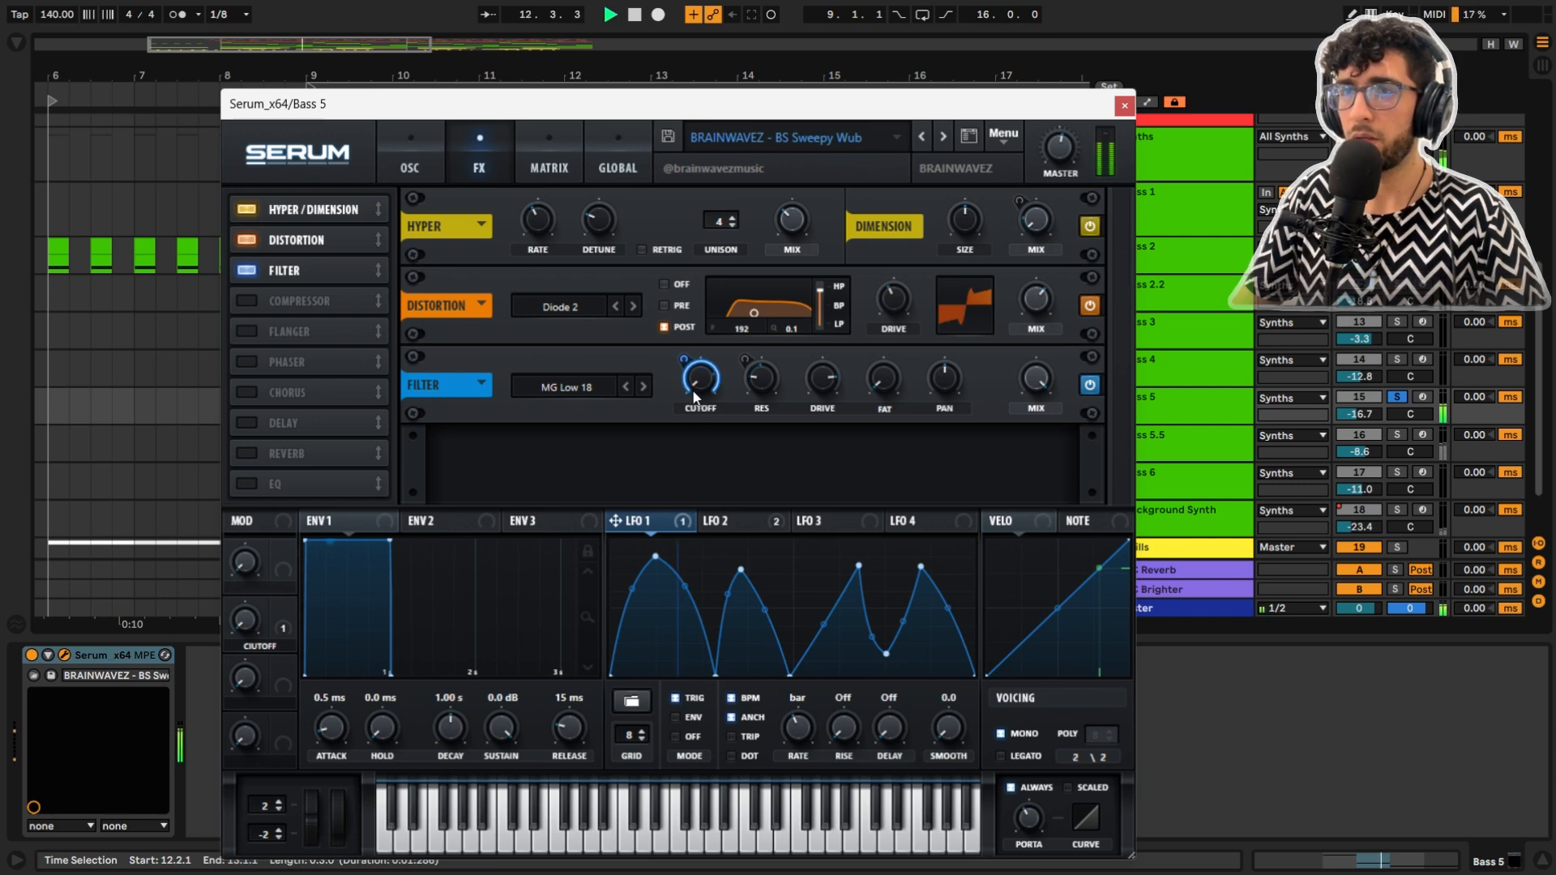
{"action": "left_click", "coordinate": [754, 520]}
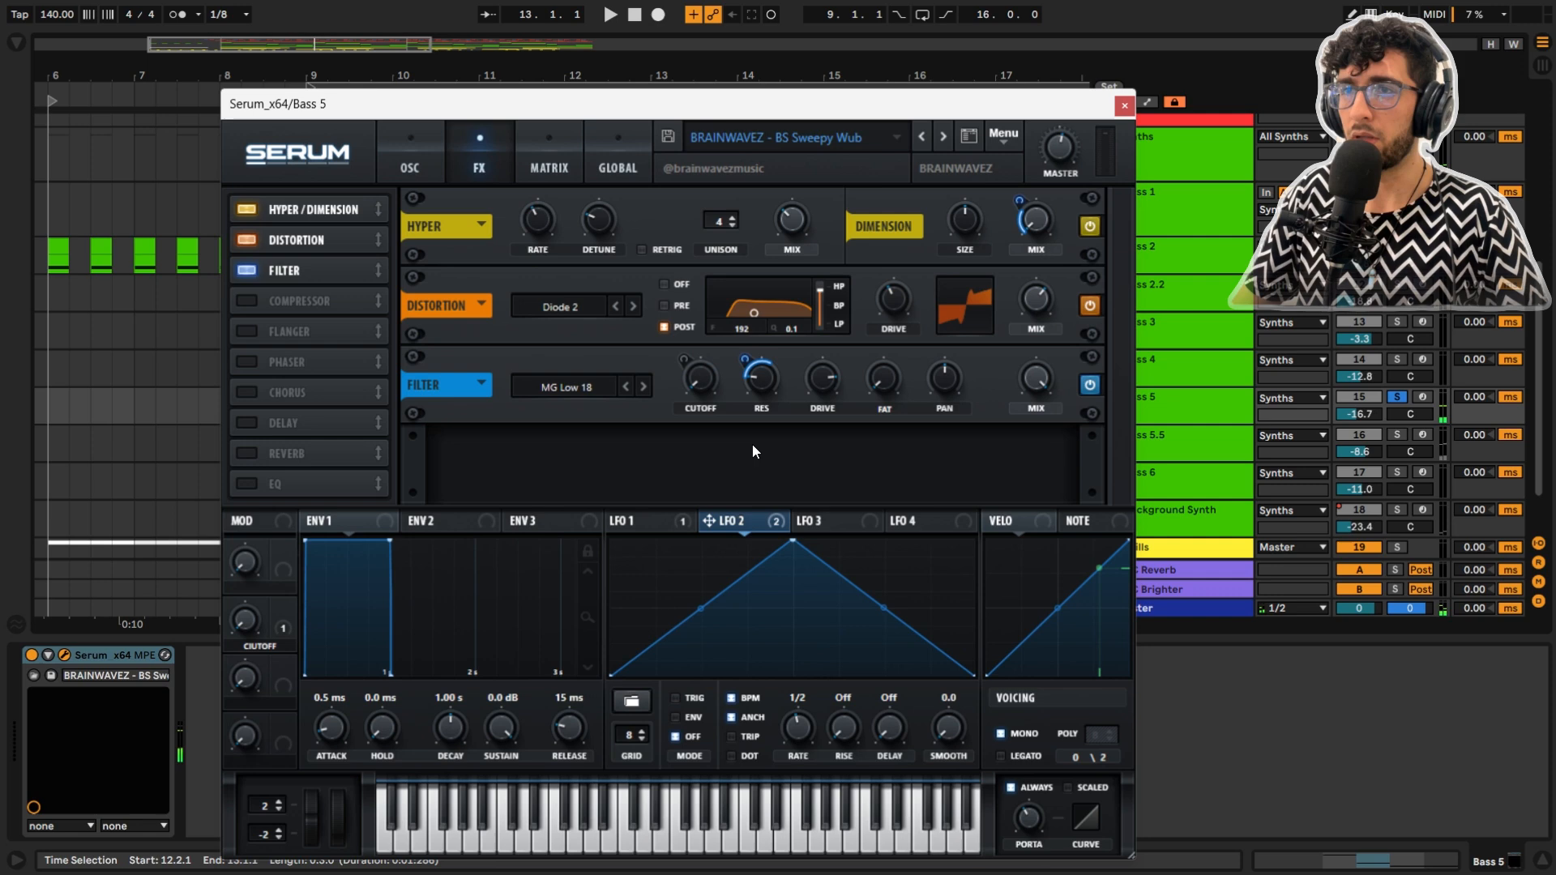
{"action": "right_click", "coordinate": [760, 397]}
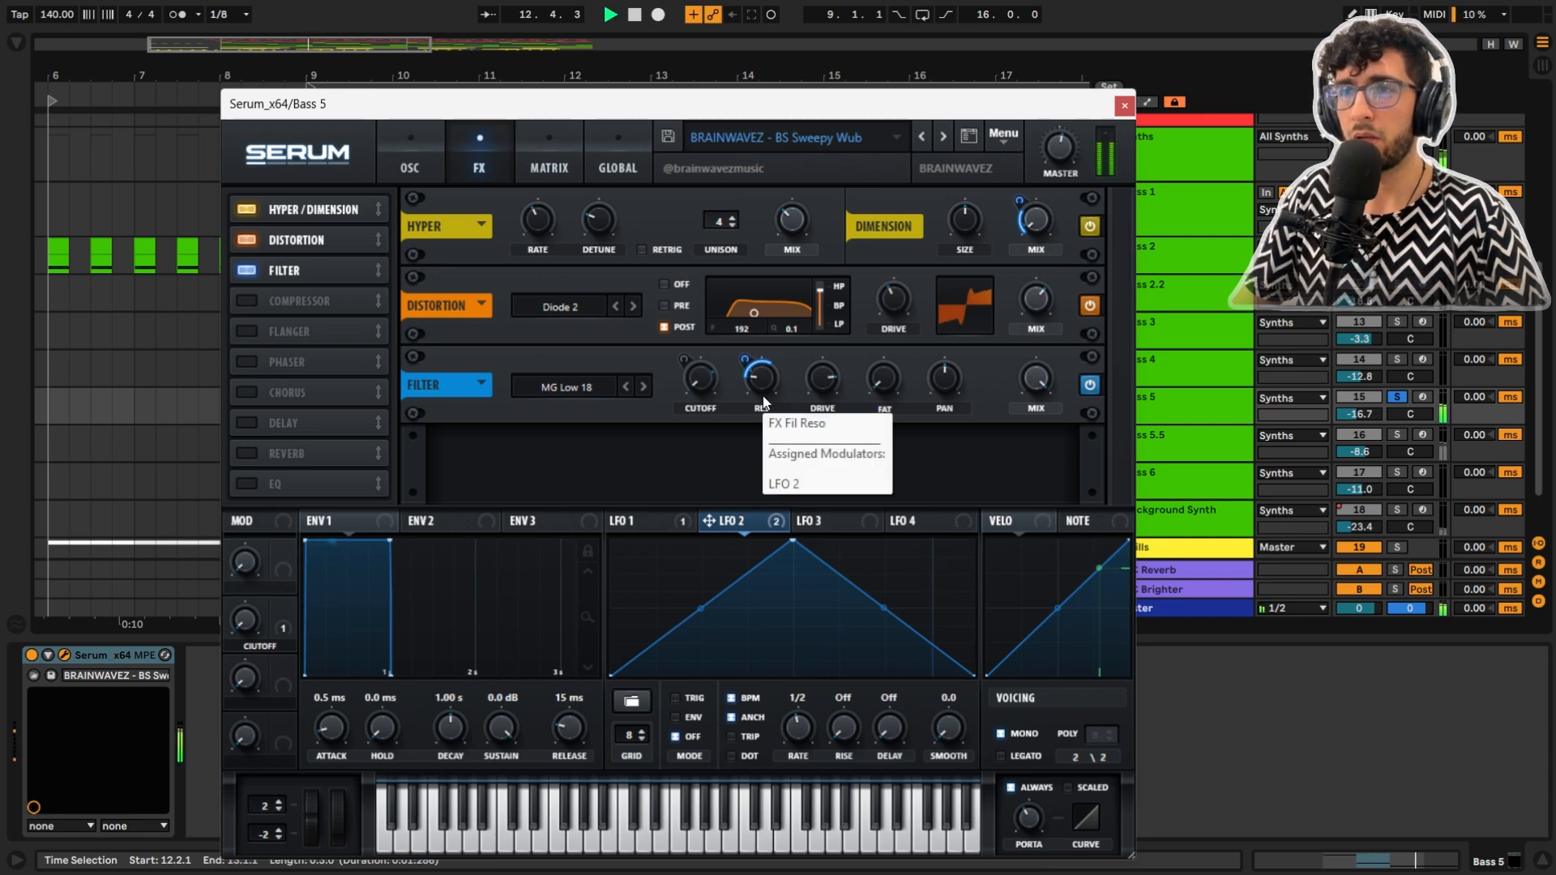
{"action": "left_click", "coordinate": [756, 445]}
{"action": "left_click", "coordinate": [645, 519]}
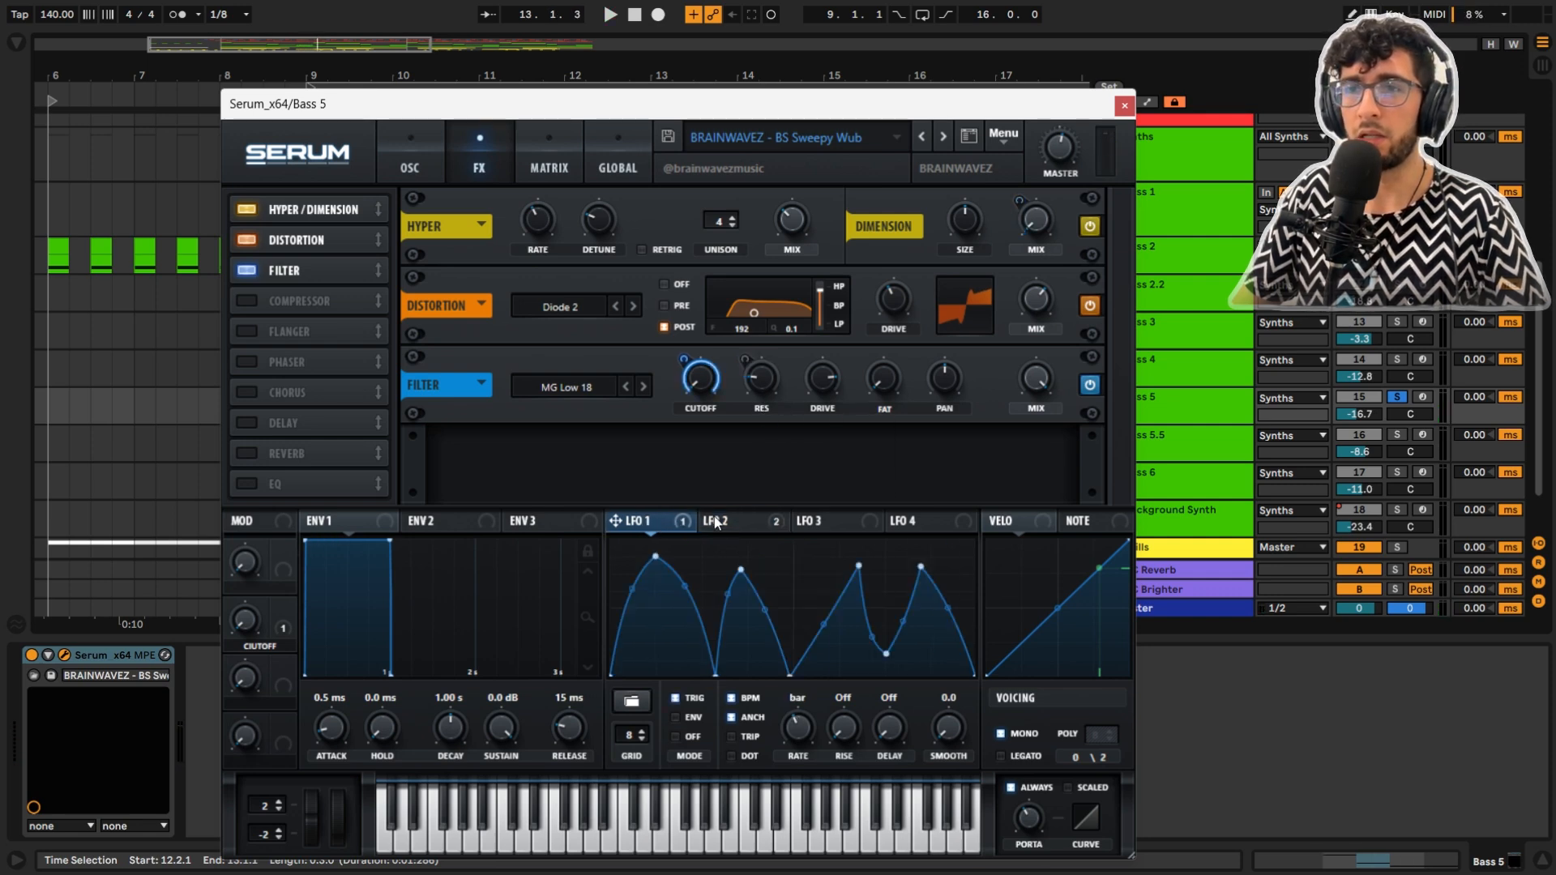
{"action": "left_click", "coordinate": [728, 518]}
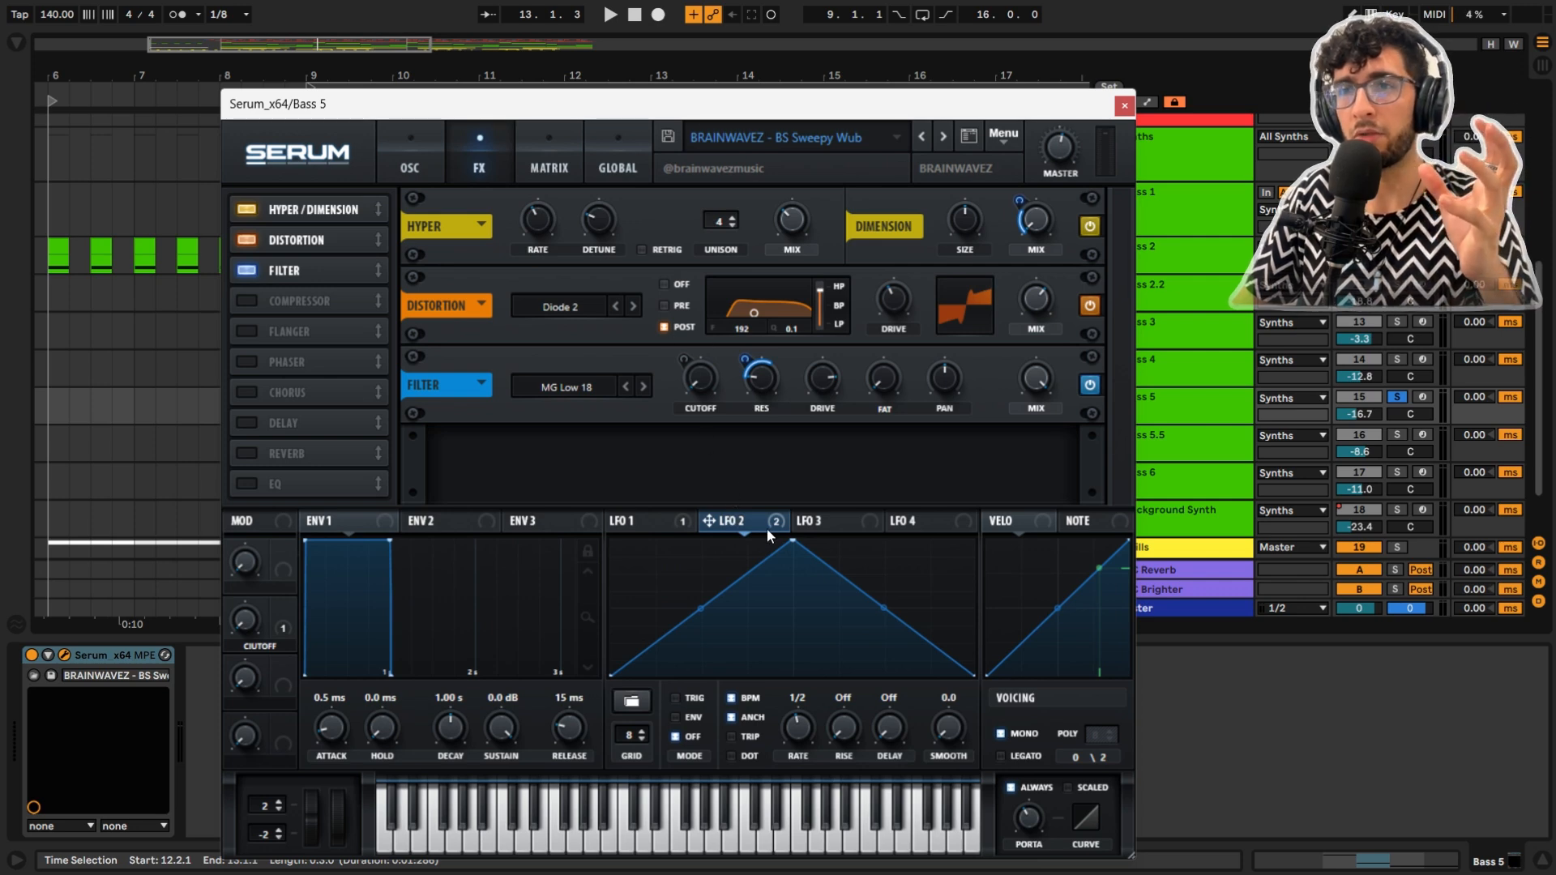
Audition Bass 5 with LFO 2's modulation of the filter resonance bypassed, and re-enable that modulation
{"action": "right_click", "coordinate": [761, 382]}
{"action": "left_click", "coordinate": [821, 397]}
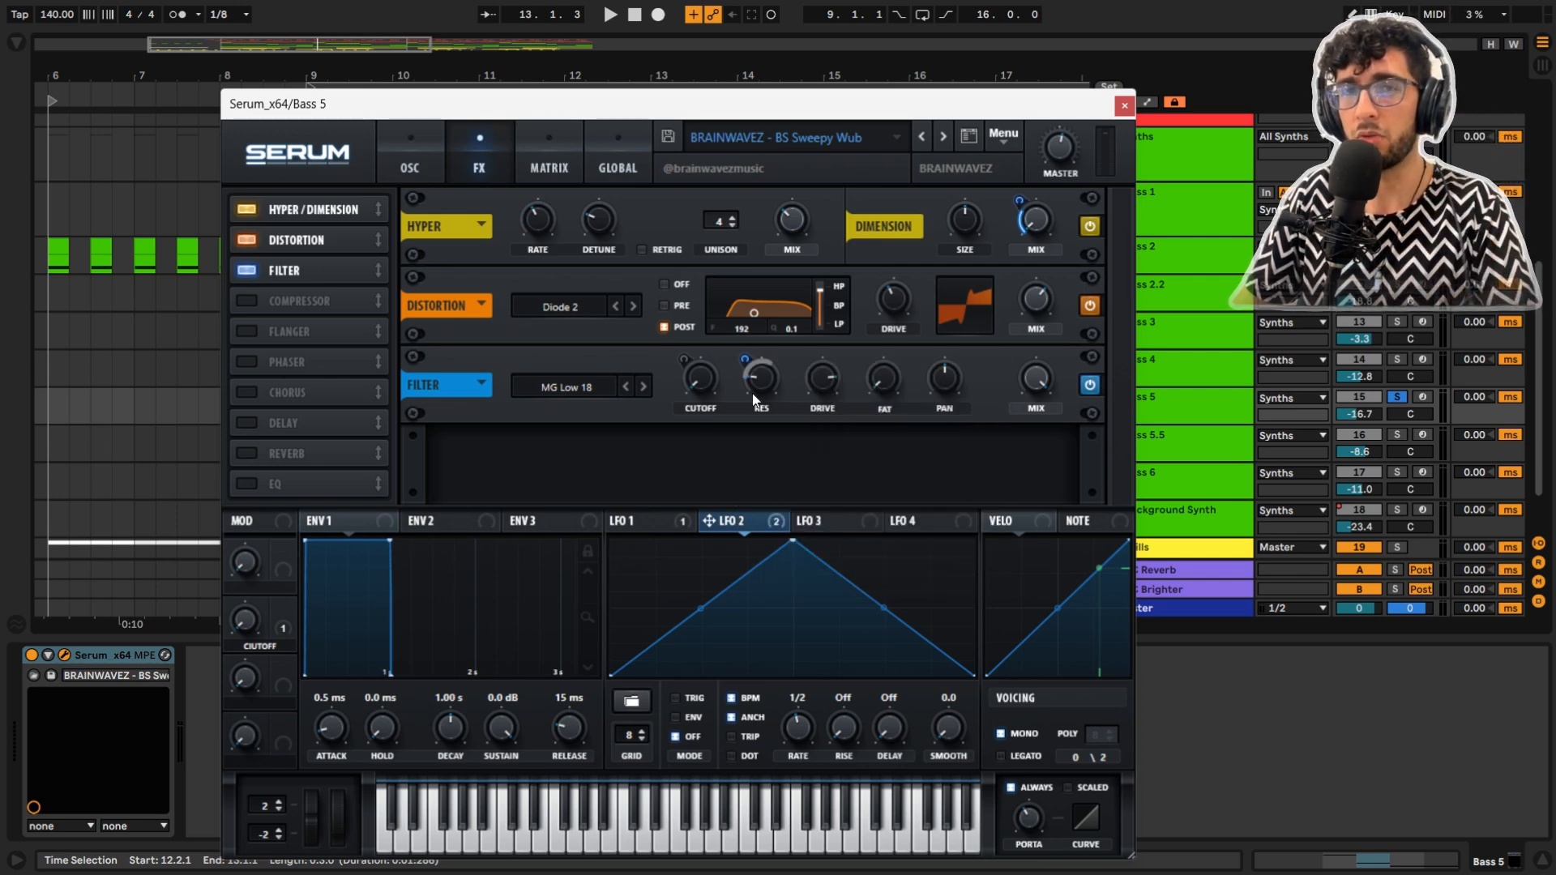
{"action": "left_click", "coordinate": [660, 517]}
{"action": "key", "text": "space"}
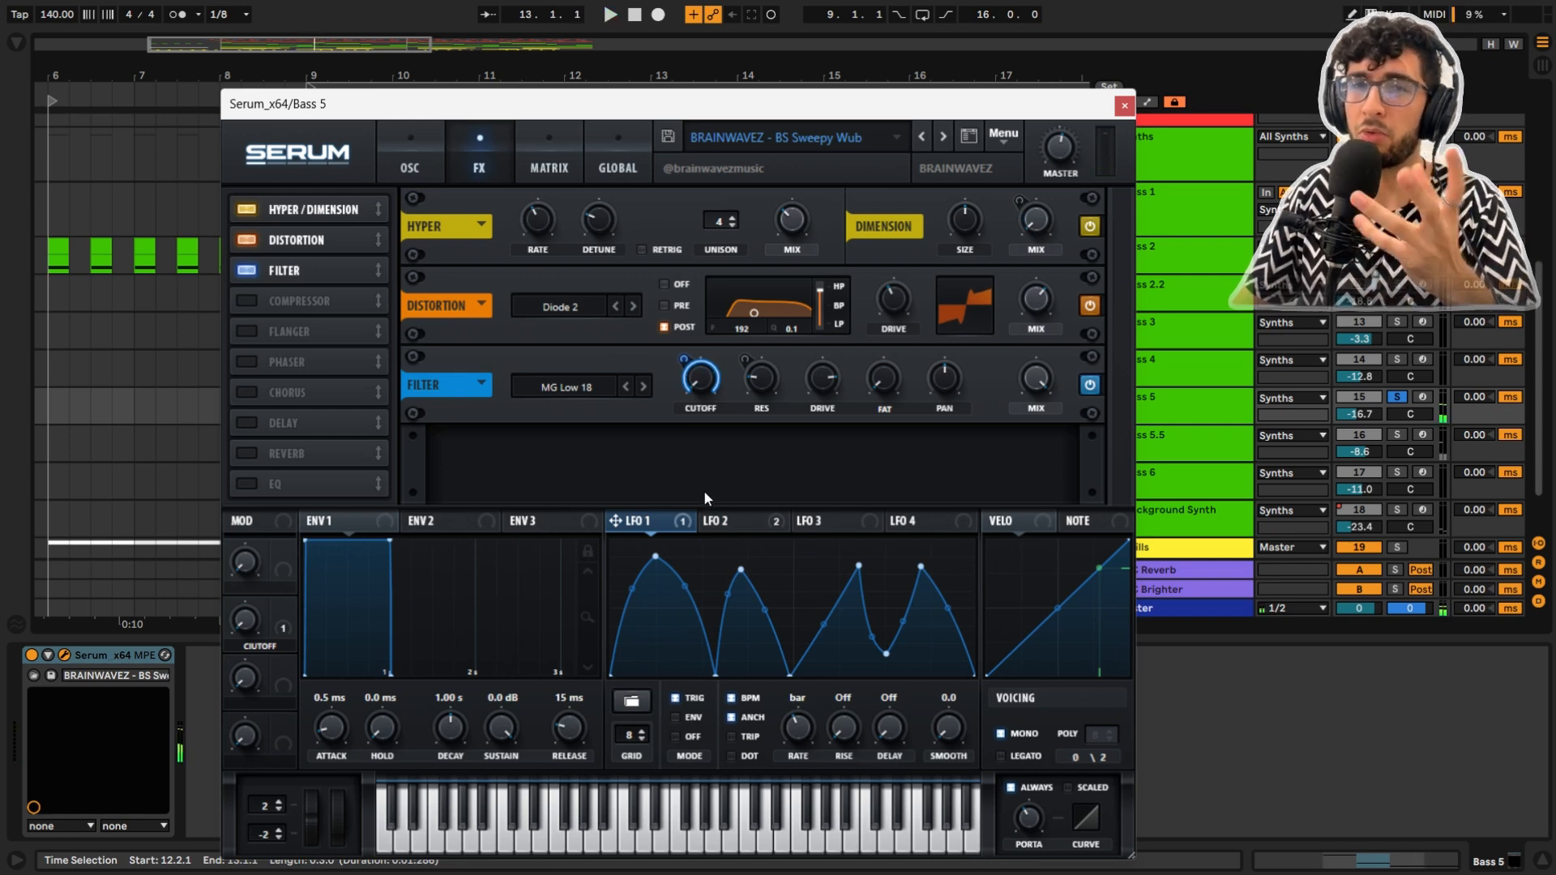
{"action": "left_click", "coordinate": [733, 524]}
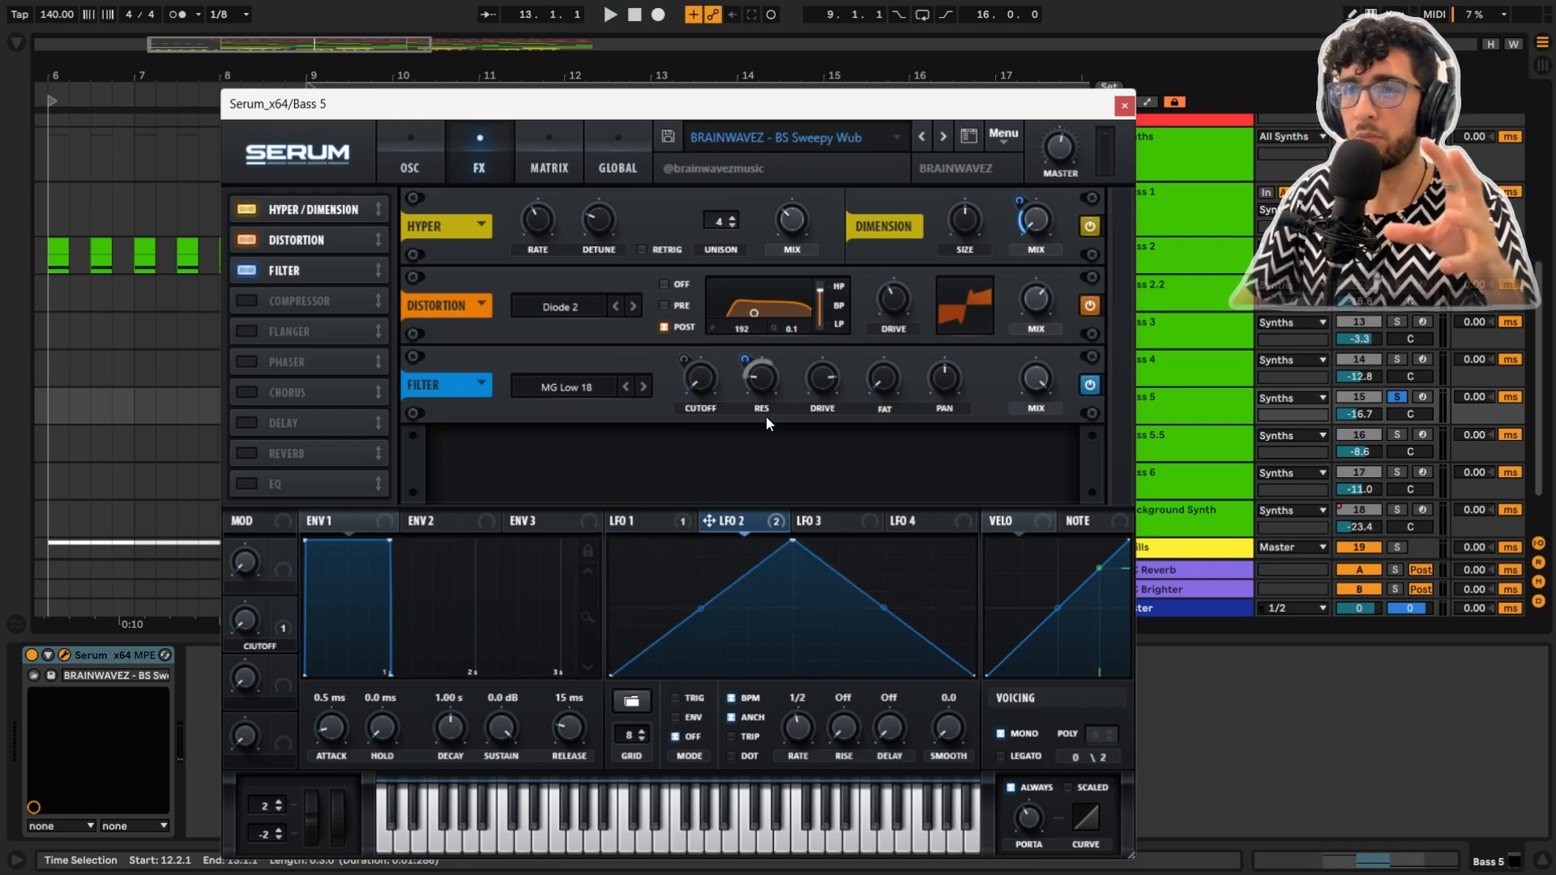
{"action": "right_click", "coordinate": [761, 381]}
{"action": "left_click", "coordinate": [843, 397]}
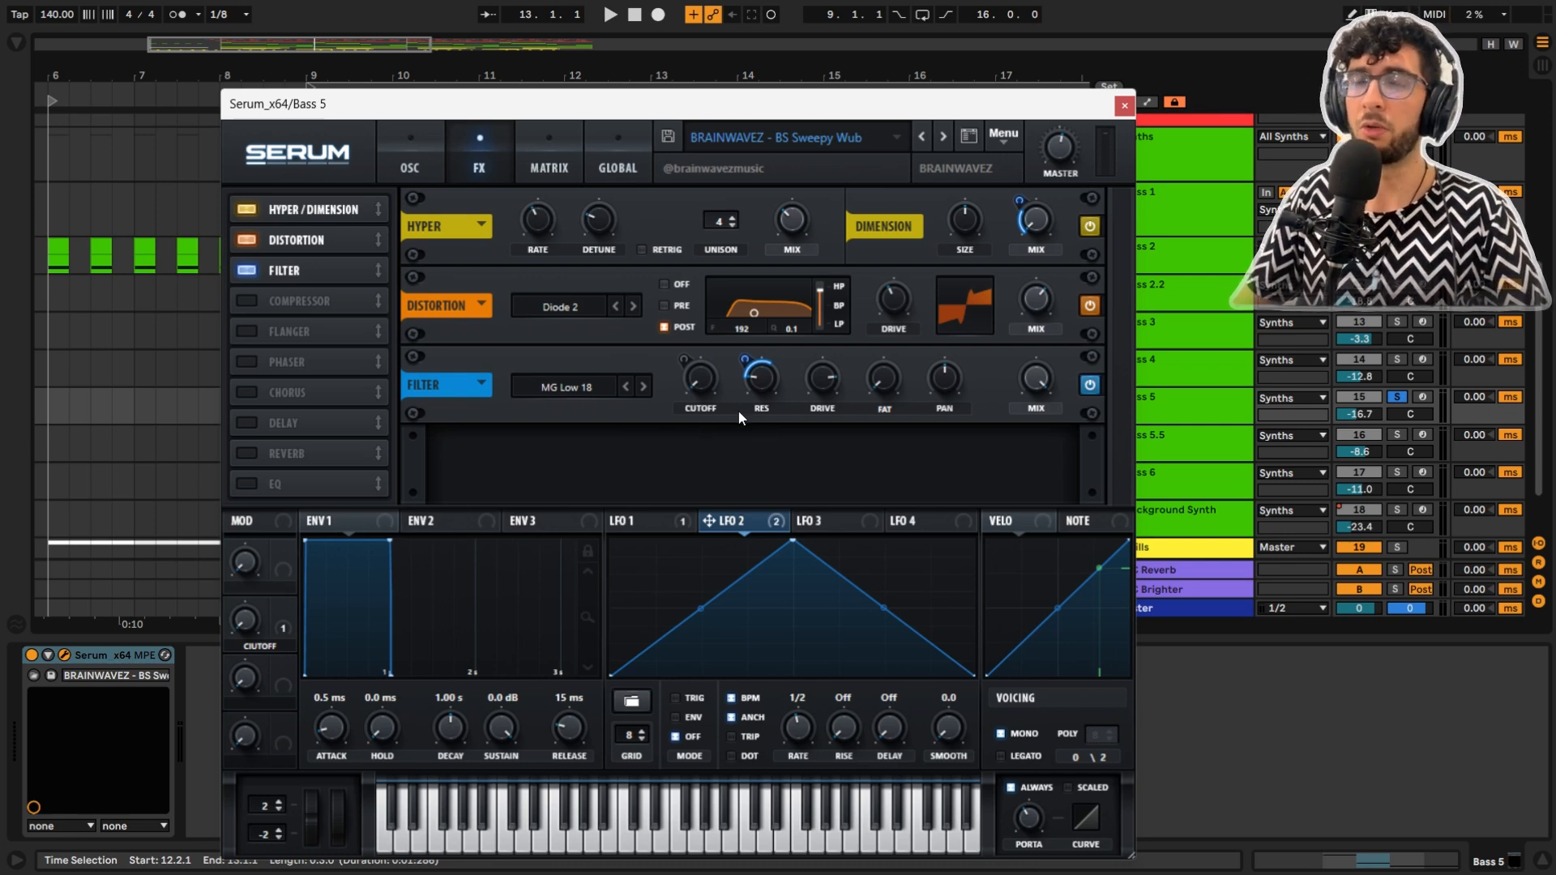
Replay Bass 5's clip, and solo Bass 5.5 to audition its matching clip at bar 12
{"action": "key", "text": "space"}
{"action": "key", "text": "space"}
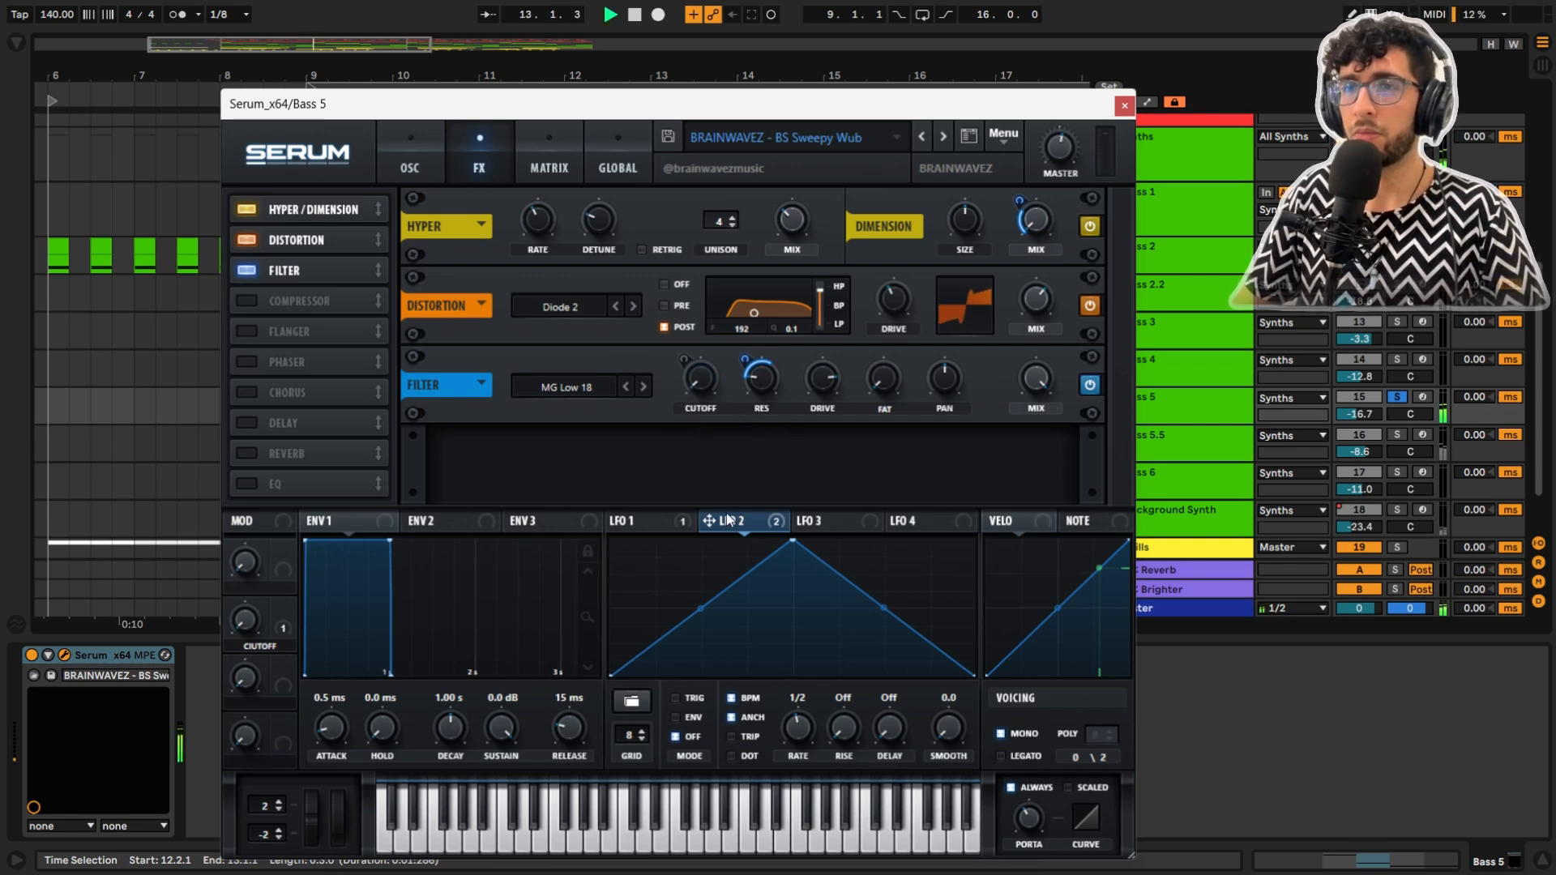
{"action": "left_click", "coordinate": [1169, 444]}
{"action": "key", "text": "s"}
{"action": "left_click", "coordinate": [625, 431]}
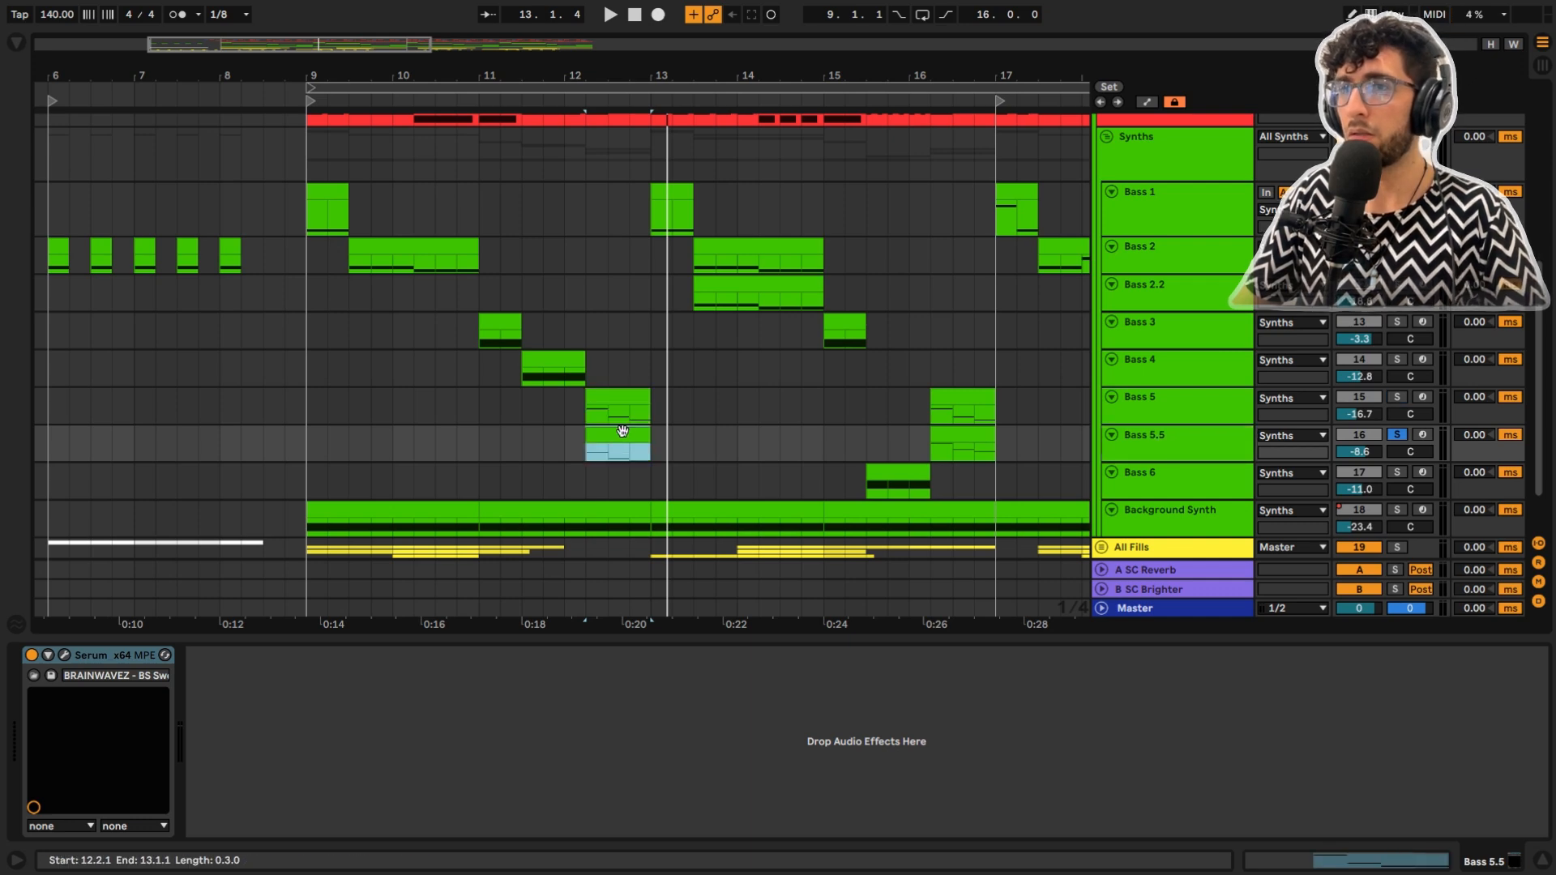
{"action": "key", "text": "space"}
{"action": "key", "text": "space"}
Audition Bass 5 and Bass 5.5 soloed together, and return to hearing Bass 5.5 alone
{"action": "left_click", "coordinate": [1183, 427]}
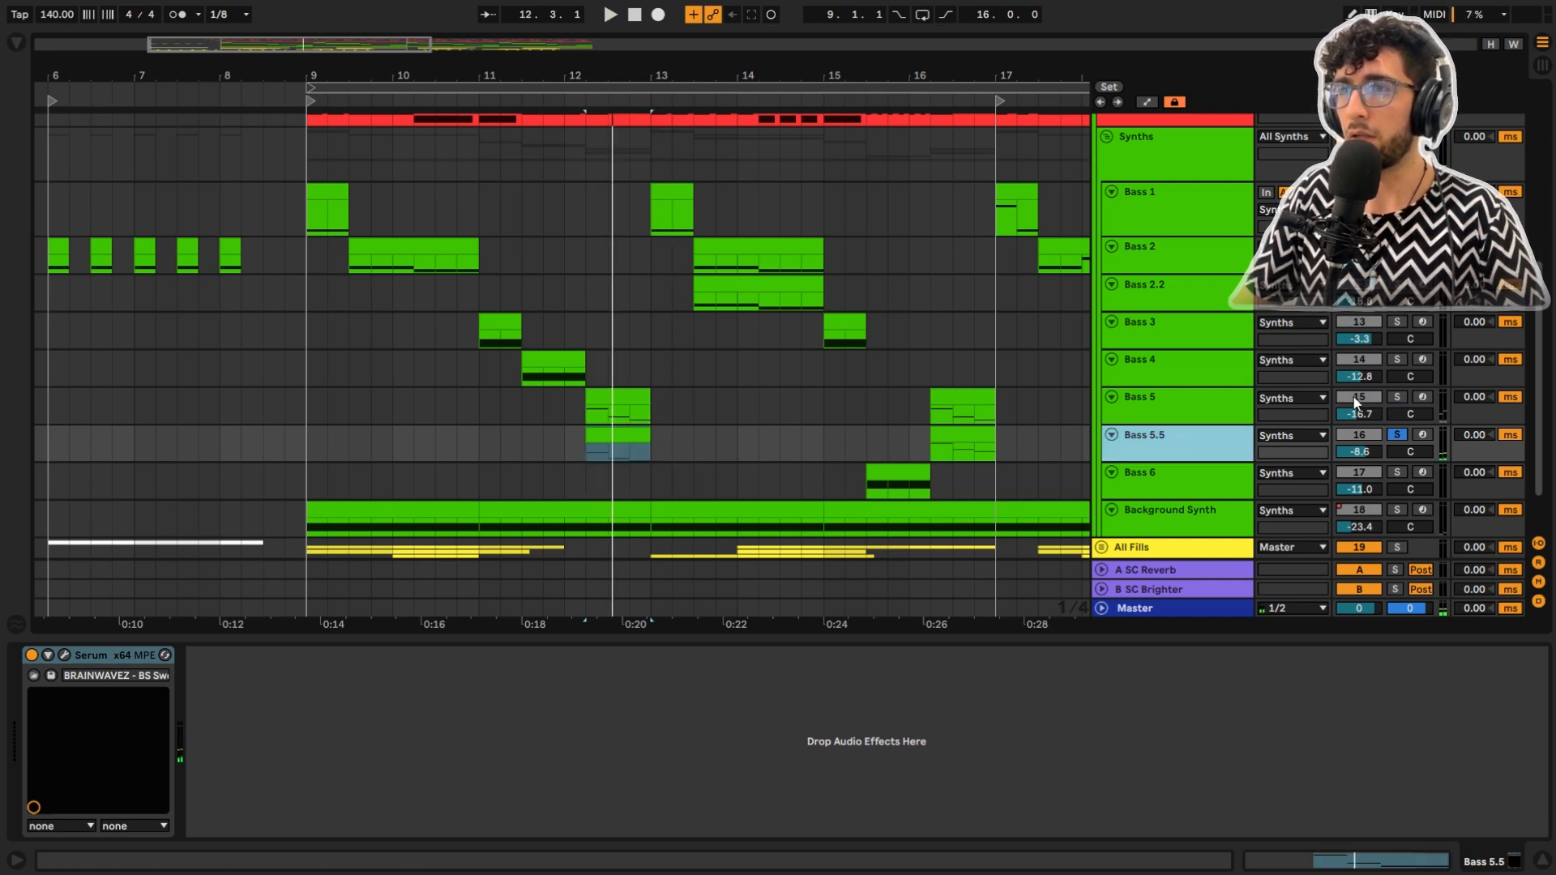
{"action": "left_click", "coordinate": [1397, 397], "text": "ctrl"}
{"action": "key", "text": "space"}
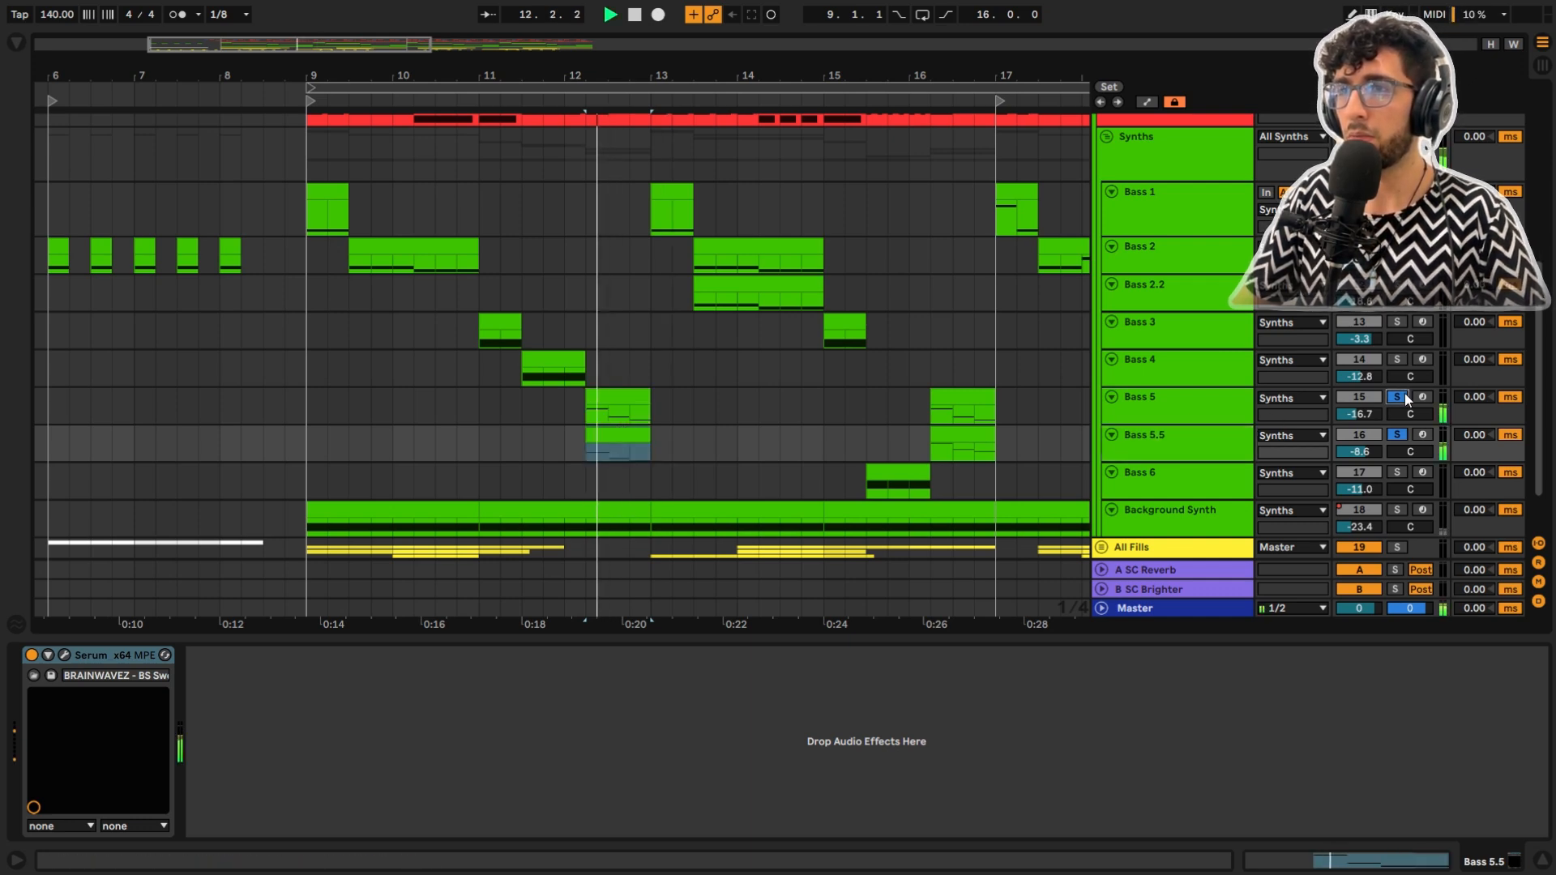
{"action": "key", "text": "space"}
{"action": "left_click", "coordinate": [1183, 444]}
{"action": "key", "text": "space"}
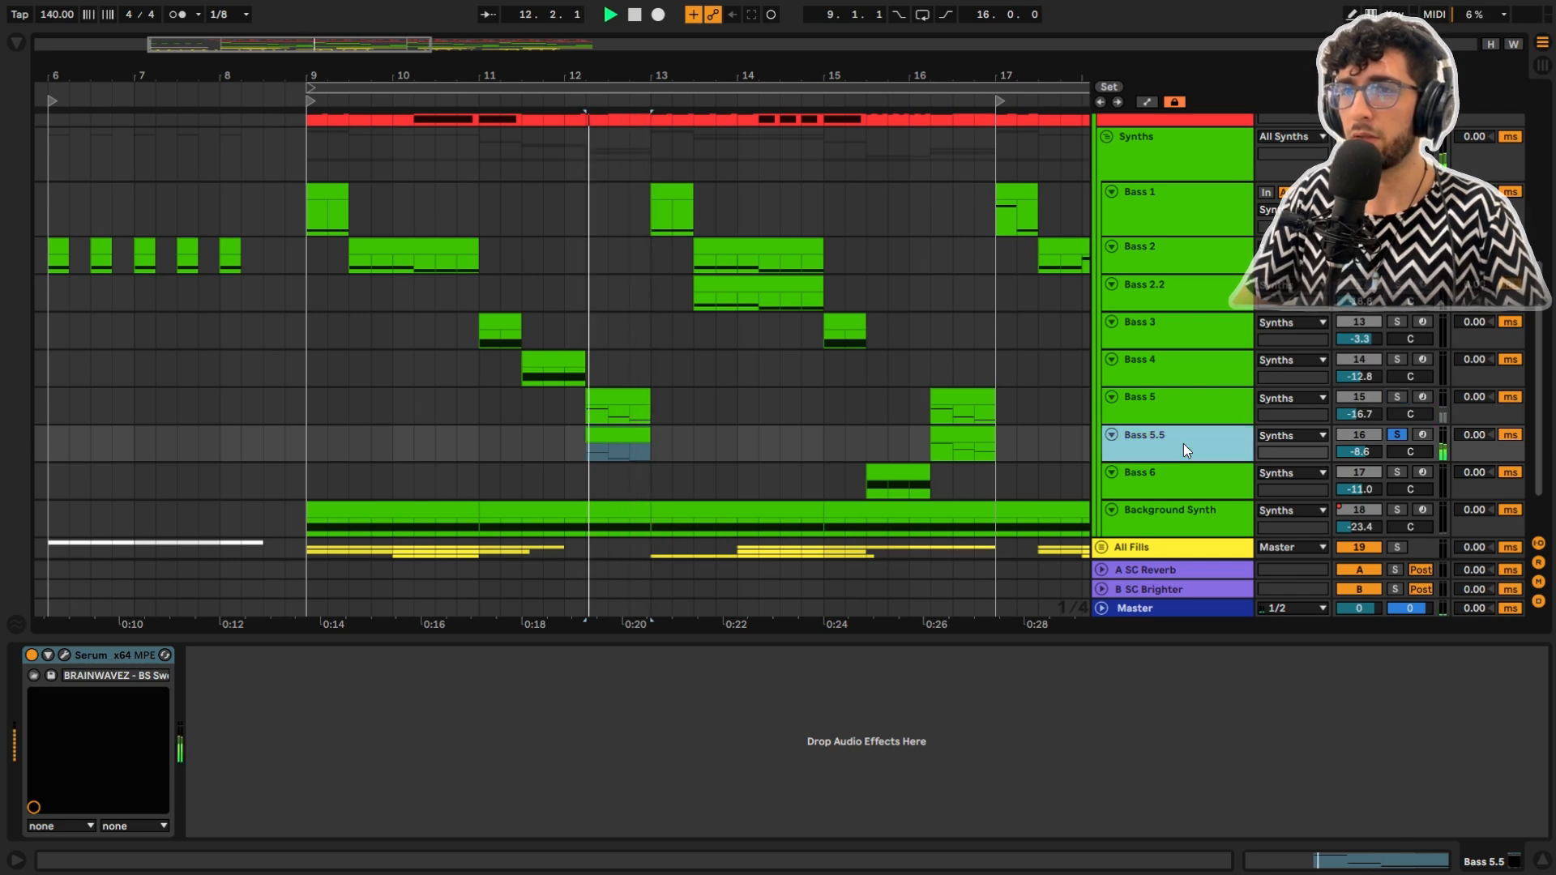
Examine Bass 5.5's Serum oscillators, LFO 2's modulation of the Dimension mix, and LFO 1's shape and rate
{"action": "left_click", "coordinate": [62, 654]}
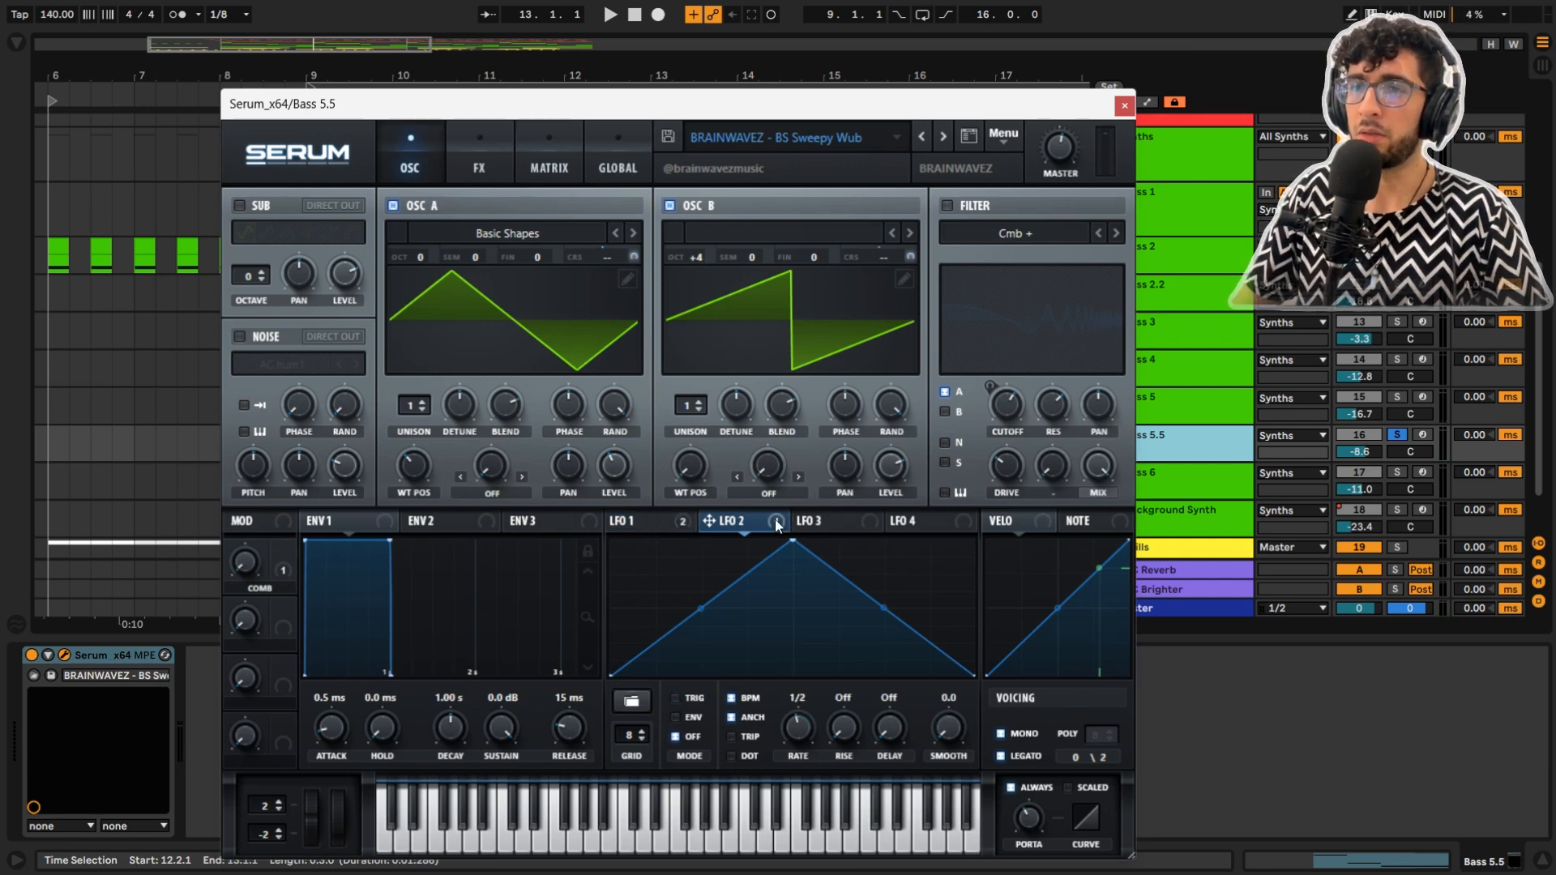
{"action": "left_click", "coordinate": [746, 529]}
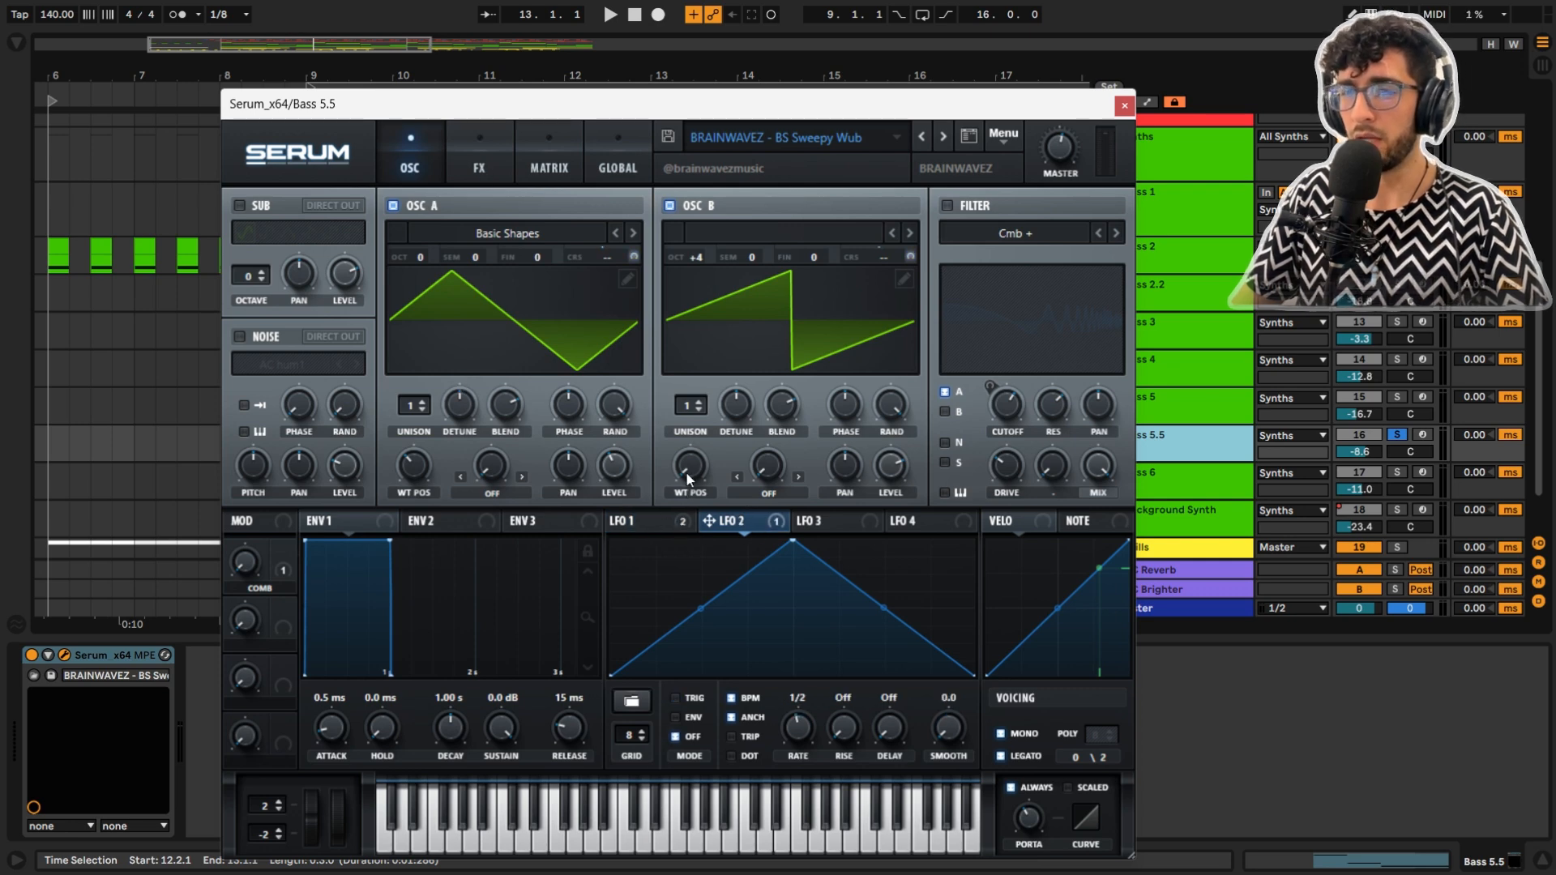
{"action": "left_click", "coordinate": [491, 147]}
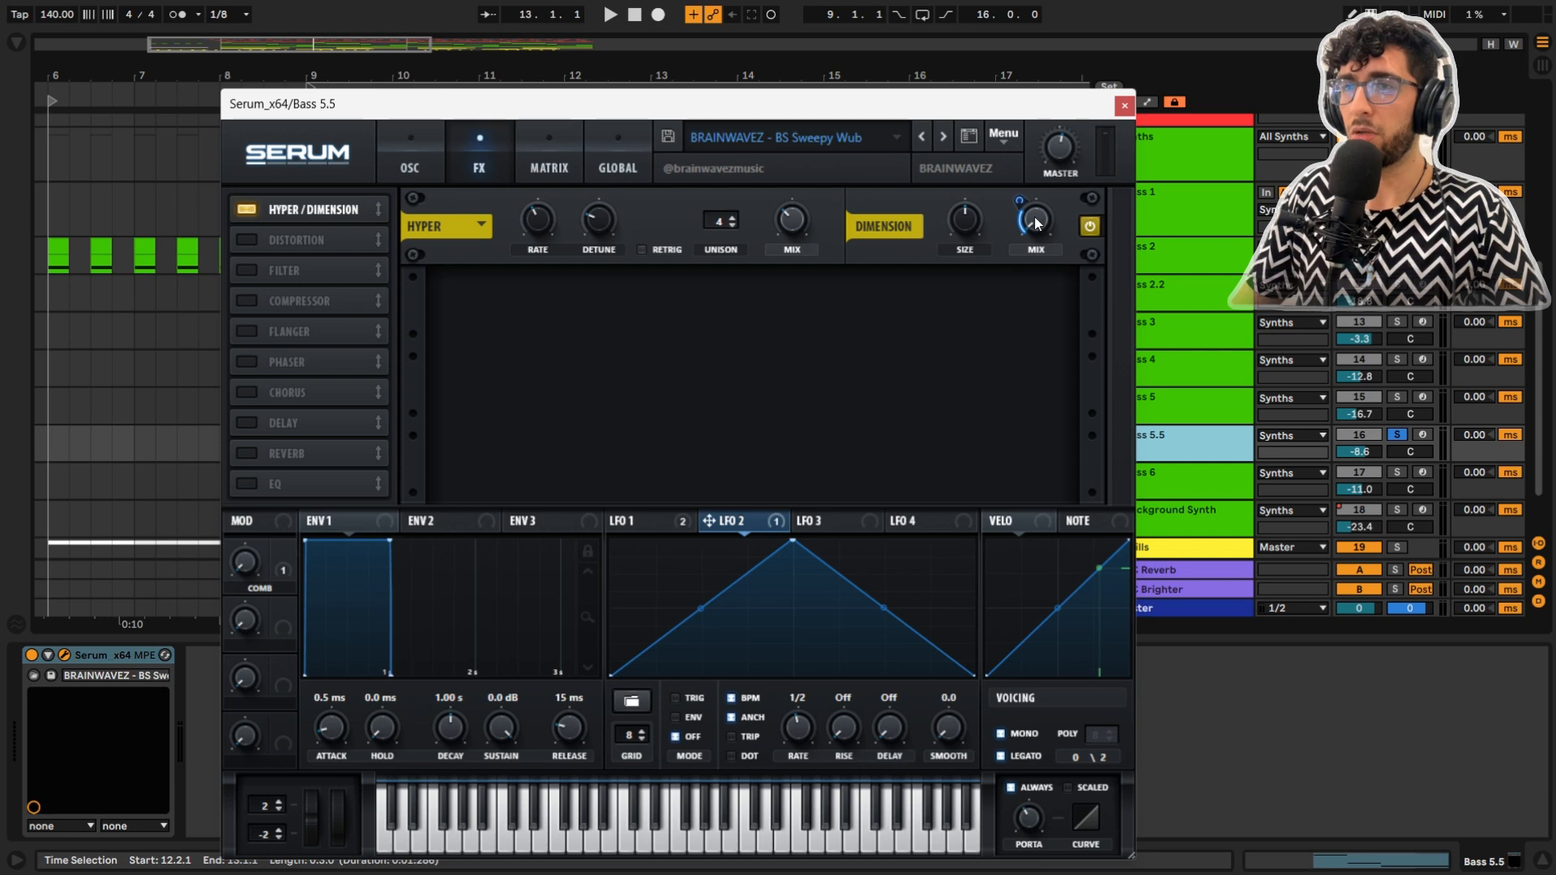
{"action": "key", "text": "space"}
{"action": "left_click", "coordinate": [415, 165]}
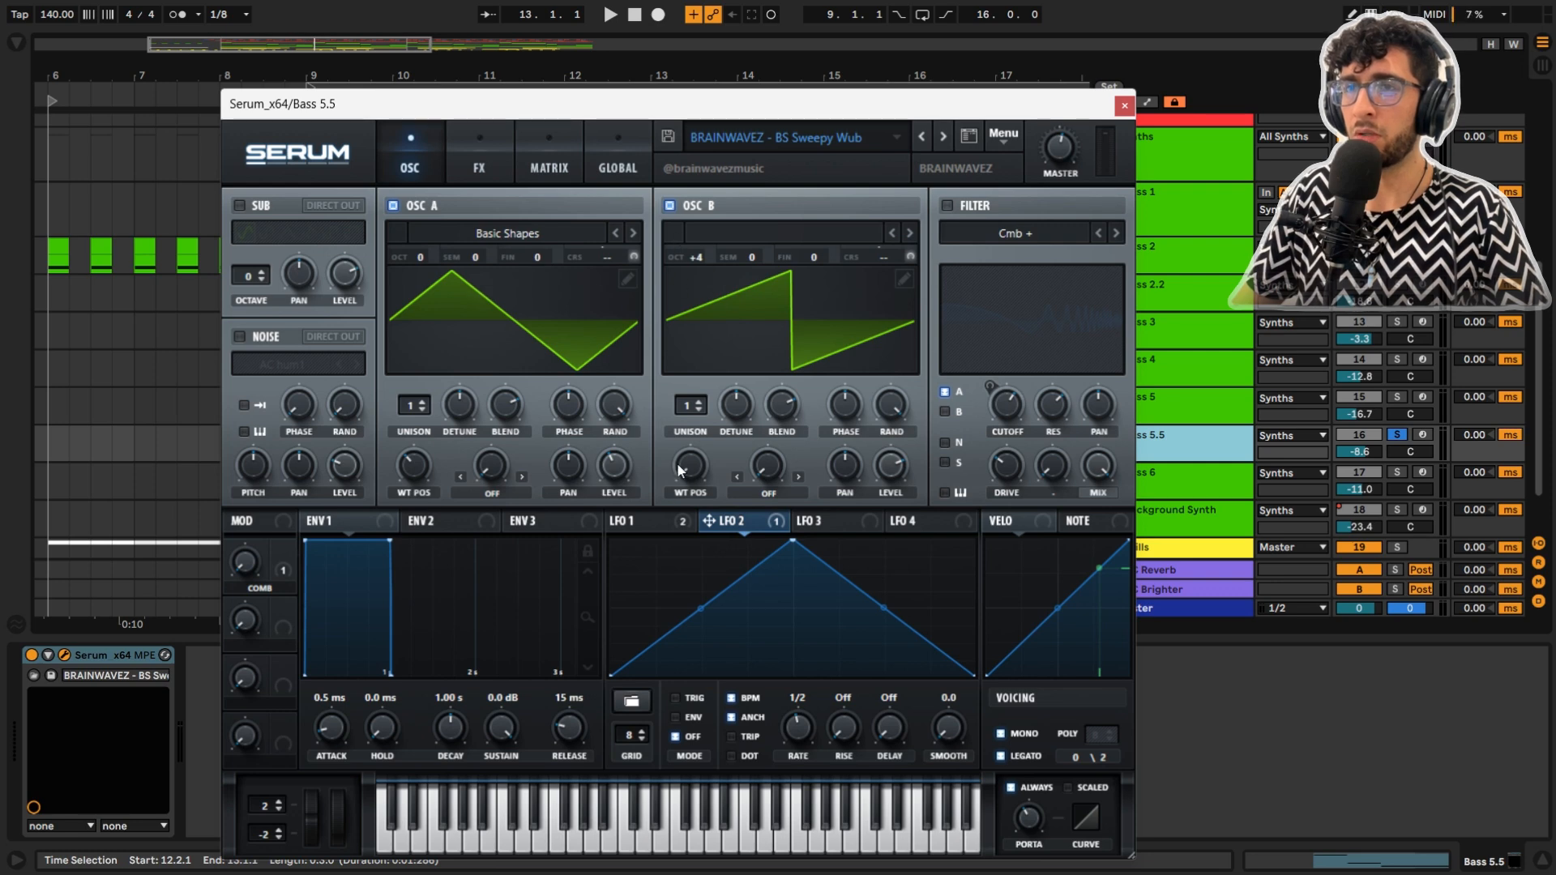
{"action": "left_click", "coordinate": [640, 521]}
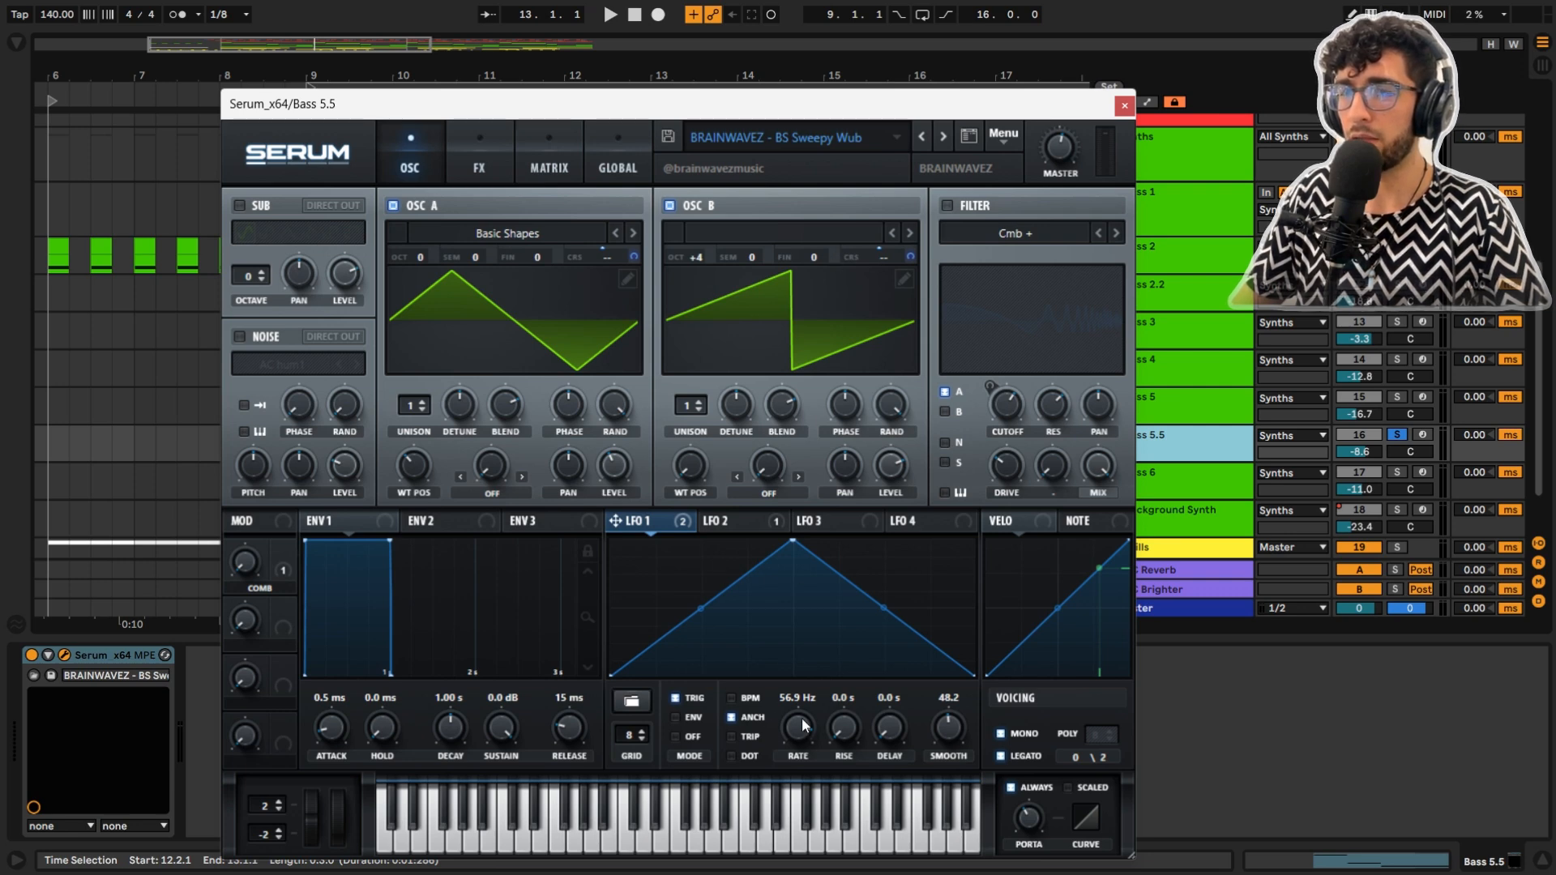
Bypass LFO 1's modulation of both oscillators' coarse pitch in Bass 5.5, and reactivate all of its destinations
{"action": "left_click", "coordinate": [497, 151]}
{"action": "left_click", "coordinate": [548, 158]}
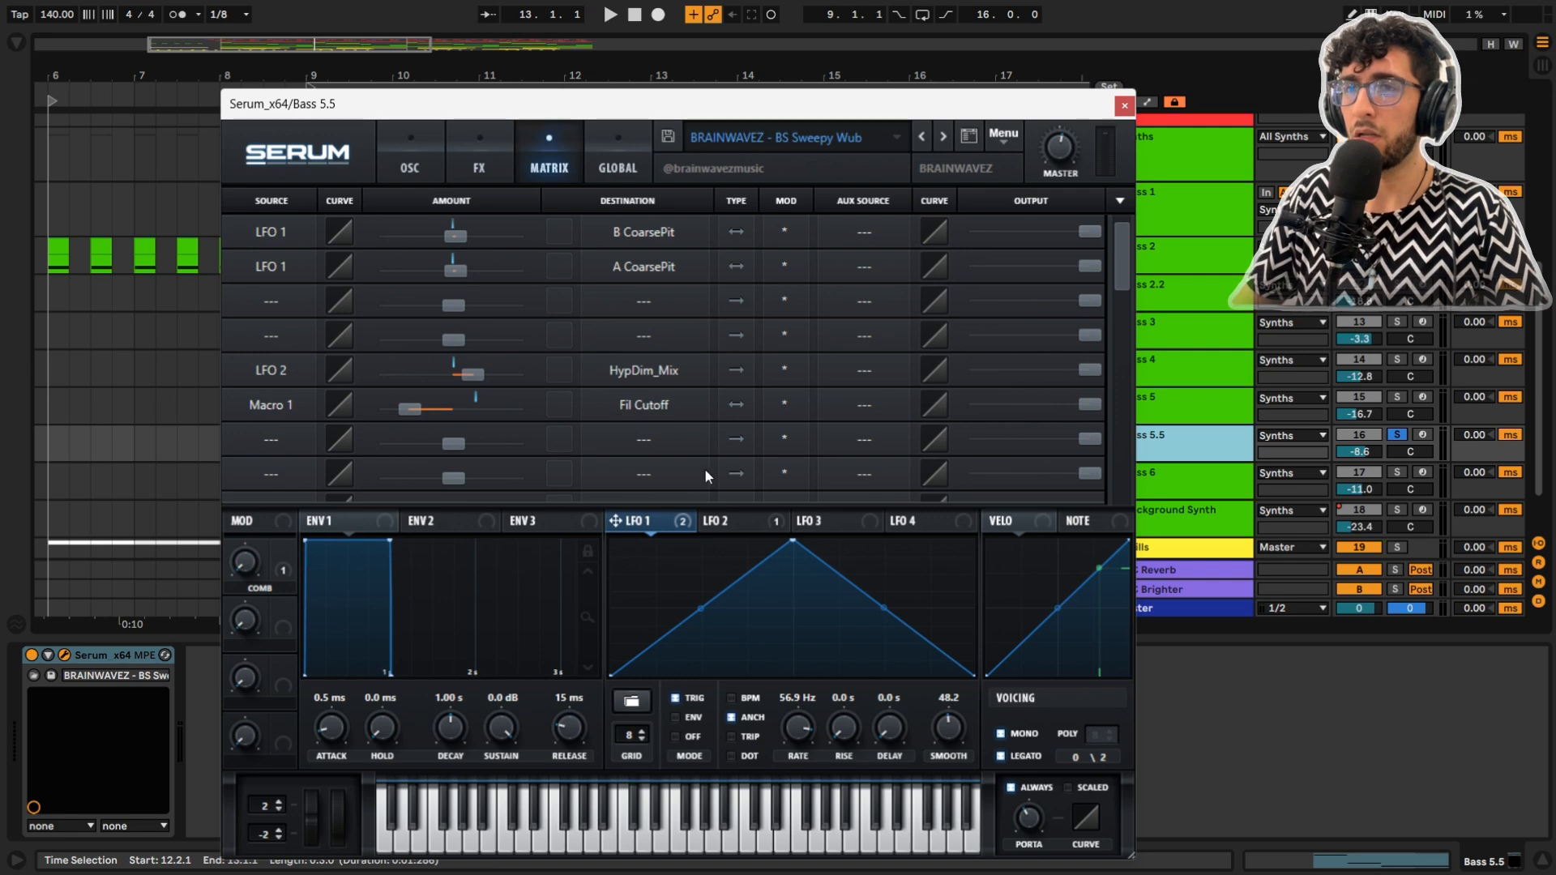
{"action": "right_click", "coordinate": [628, 523]}
{"action": "left_click", "coordinate": [713, 590]}
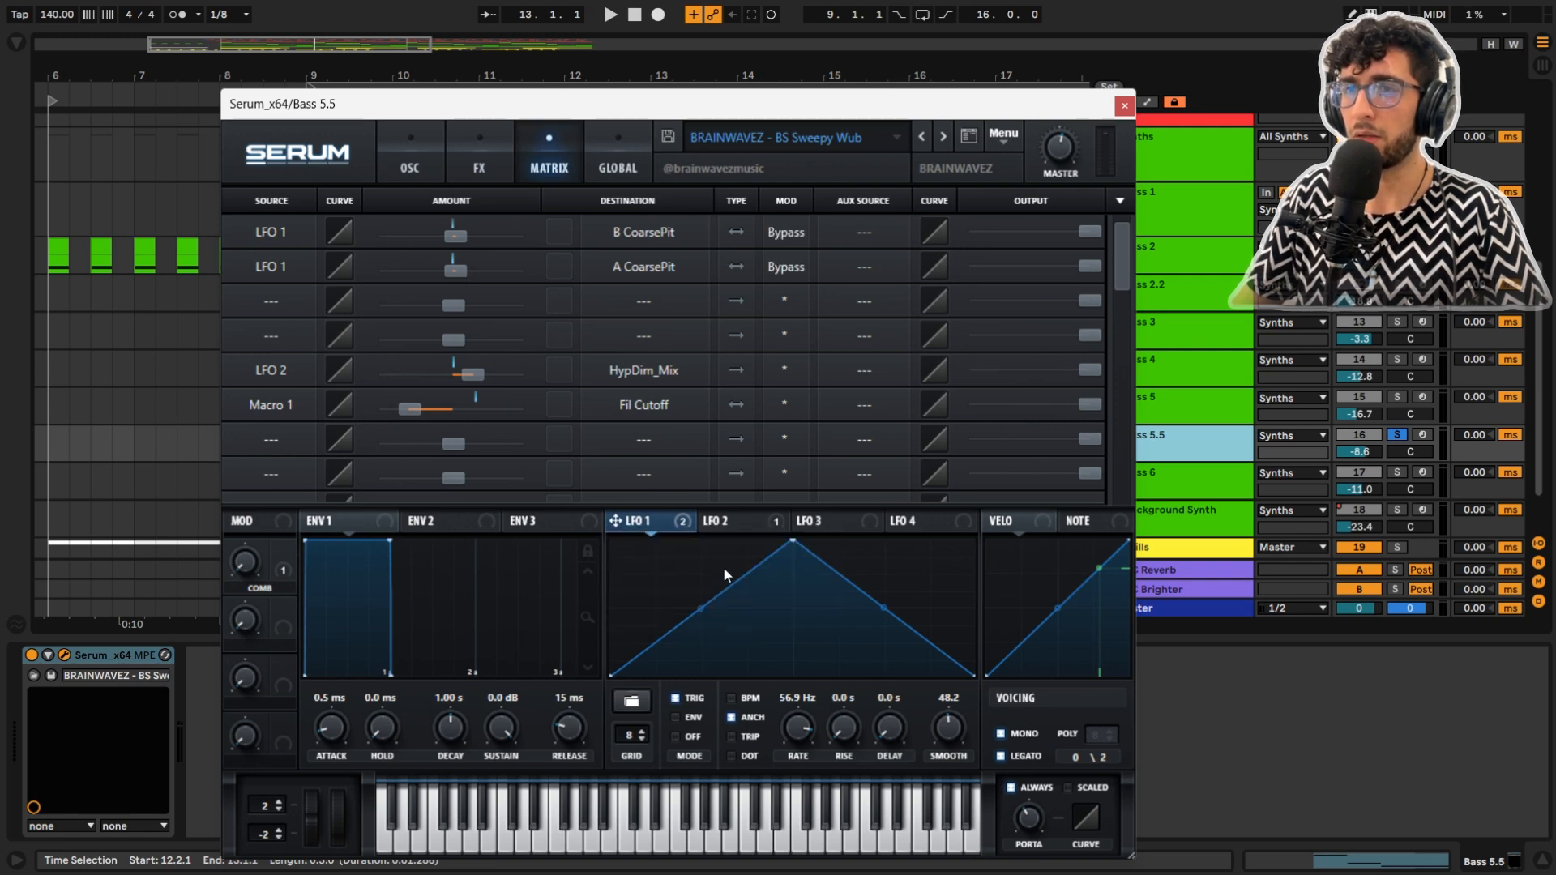
{"action": "left_click", "coordinate": [684, 522]}
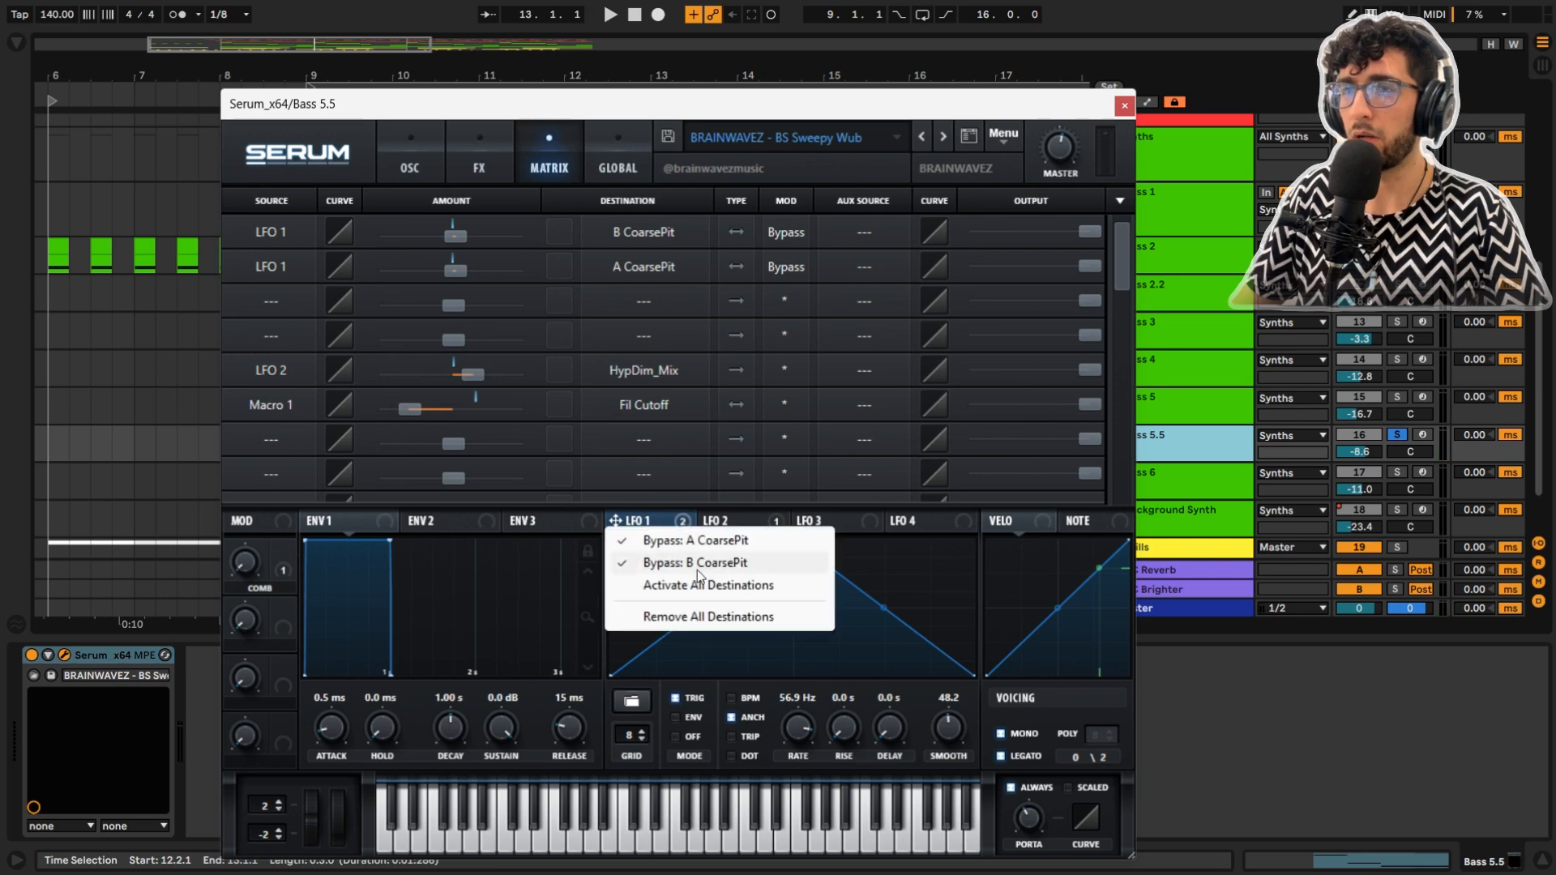
{"action": "left_click", "coordinate": [684, 587]}
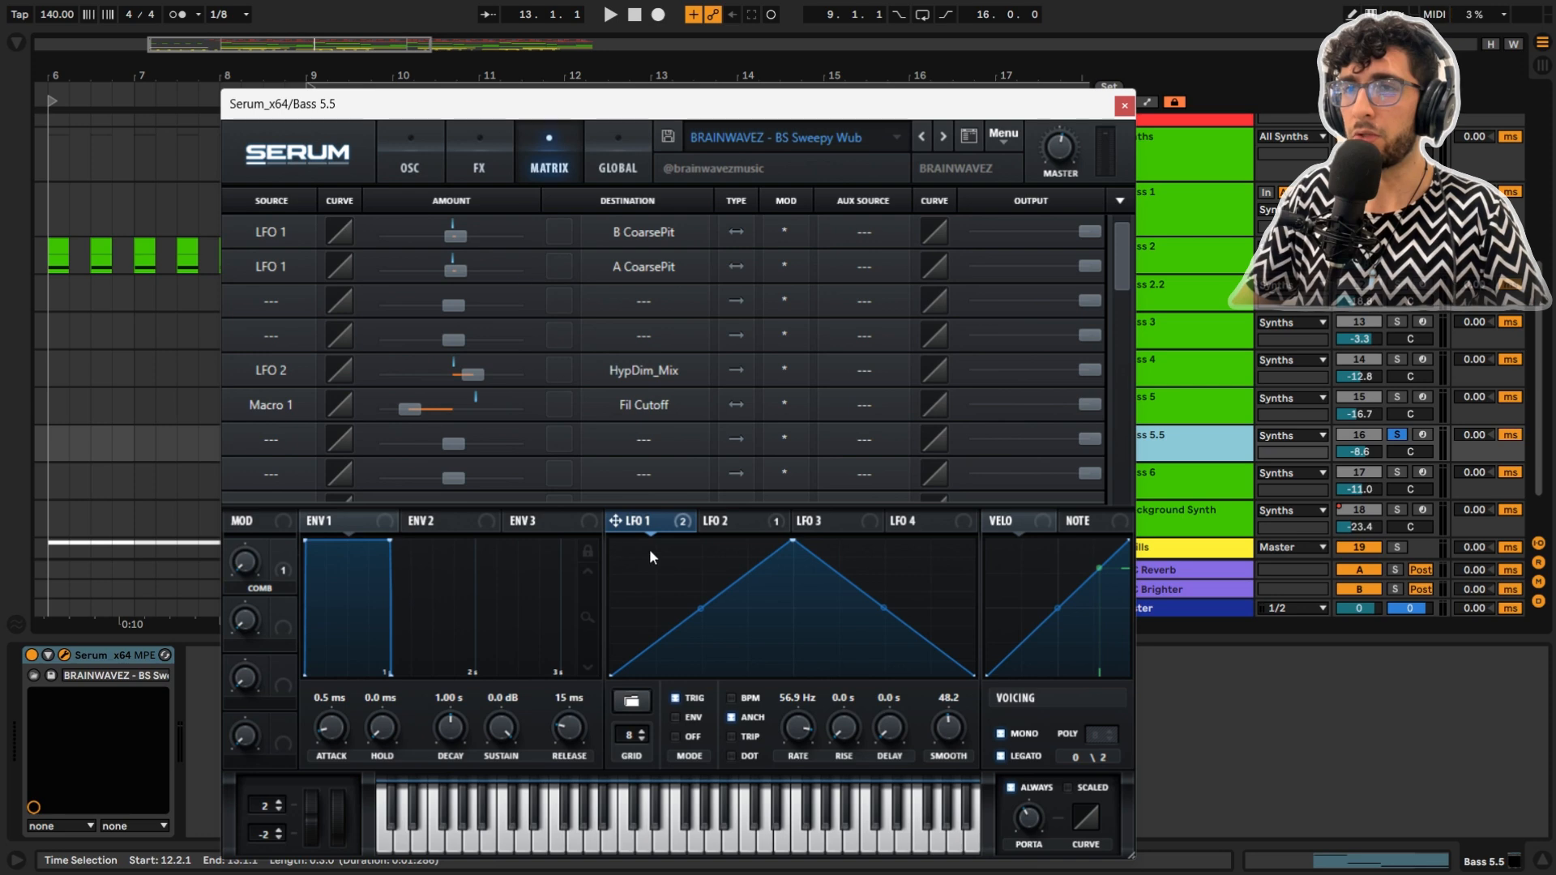
Audition Bass 5.5 with LFO 1's rate lowered to about 12.3 Hz, undo the rate change, and close Serum
{"action": "key", "text": "space"}
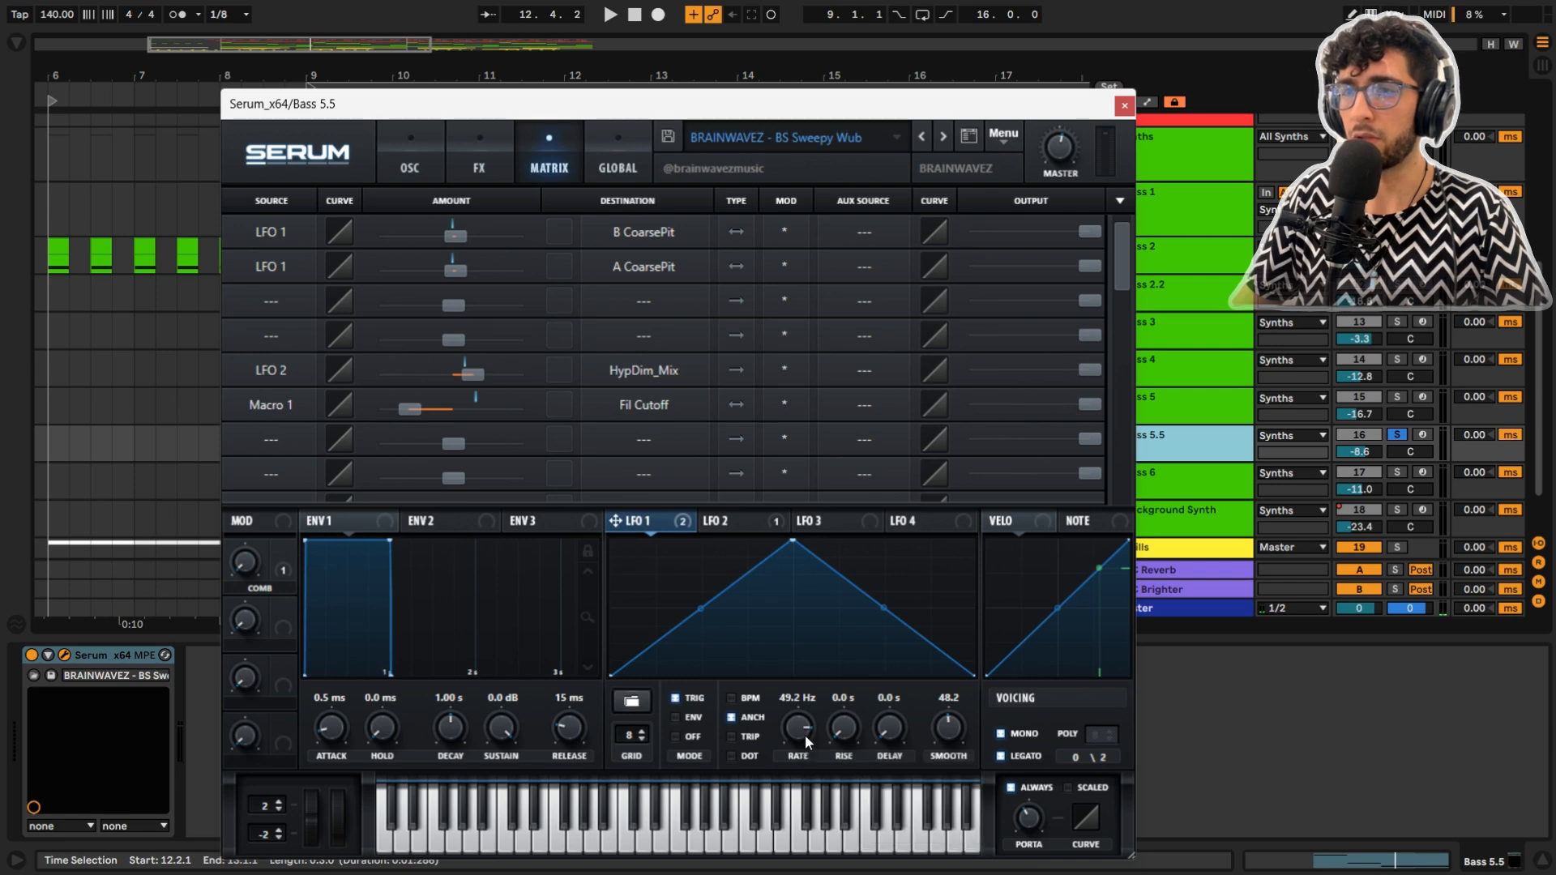
{"action": "left_click_drag", "start_coordinate": [800, 728], "coordinate": [790, 737]}
{"action": "key", "text": "ctrl+z"}
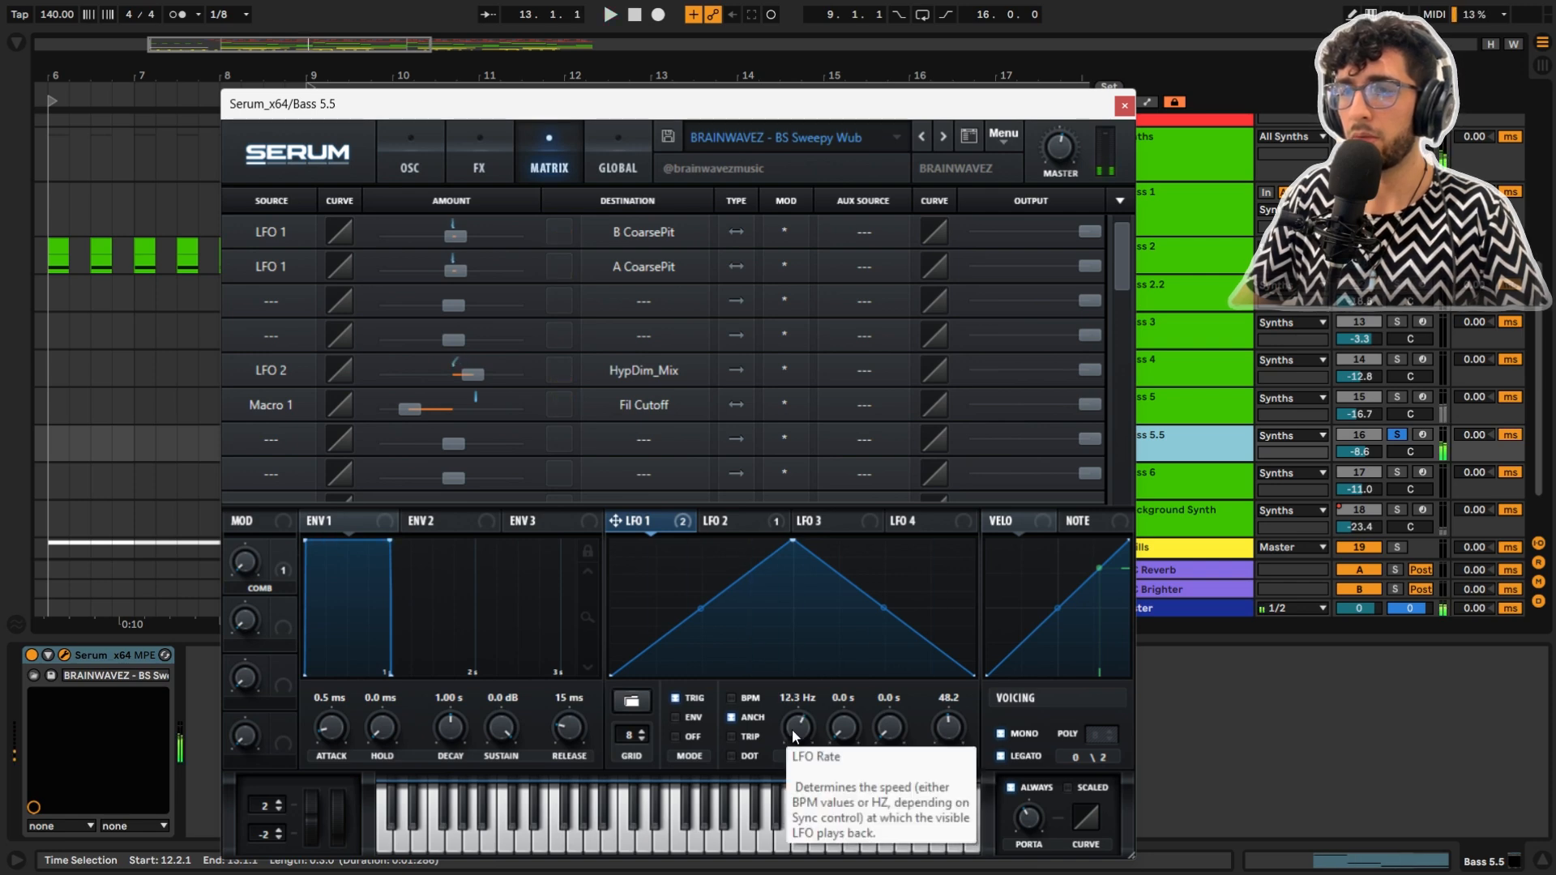
{"action": "left_click", "coordinate": [465, 163]}
{"action": "right_click", "coordinate": [426, 162]}
{"action": "left_click", "coordinate": [421, 154]}
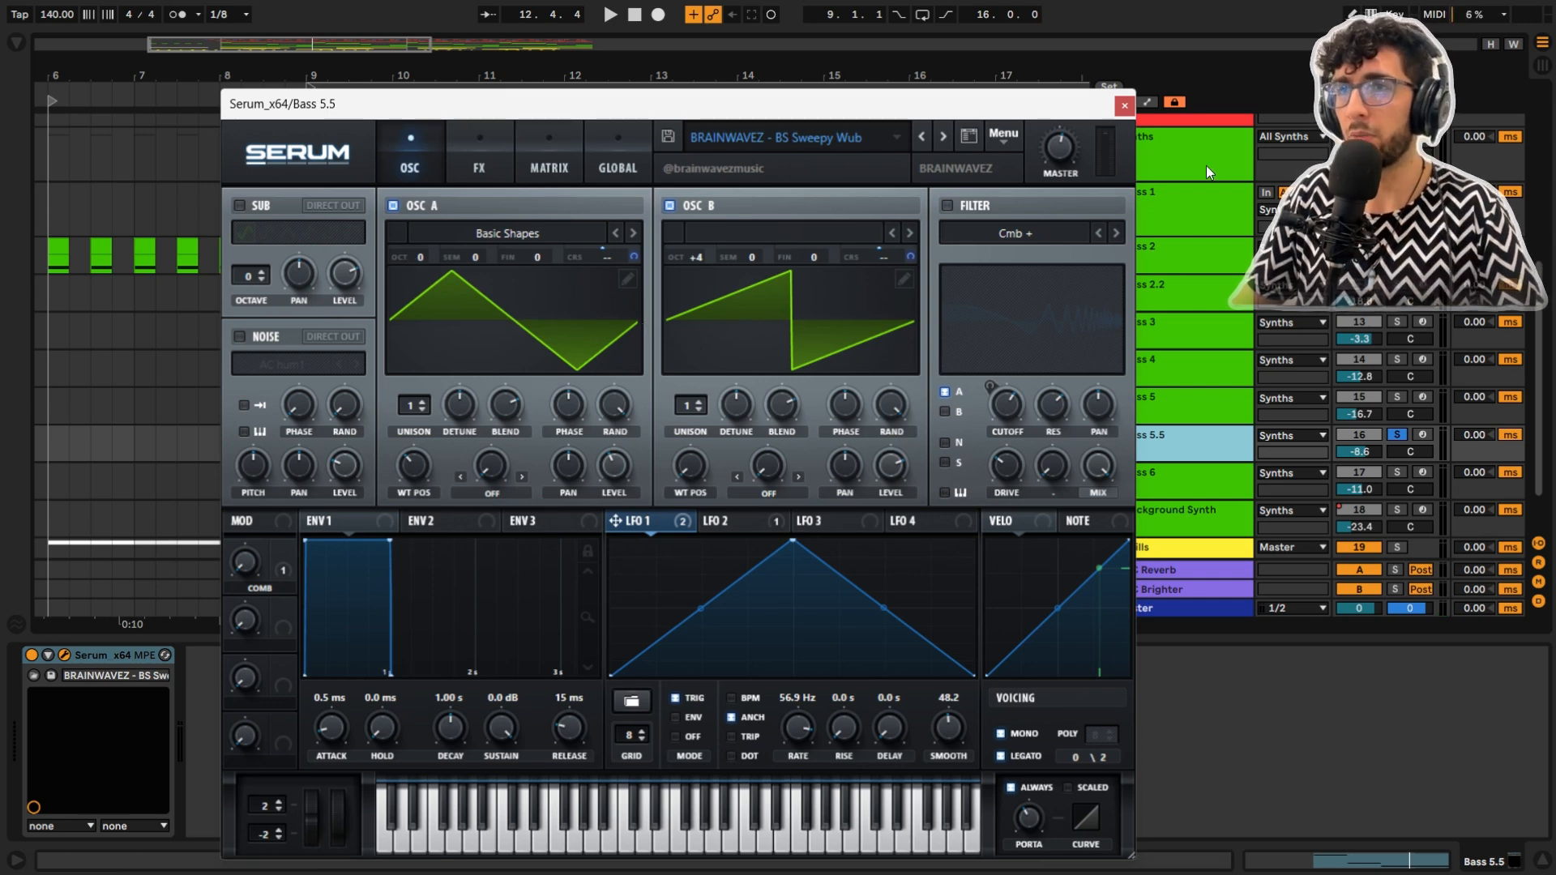
{"action": "left_click", "coordinate": [1125, 113]}
Solo Bass 6 and play its clip at bar 15
{"action": "left_click", "coordinate": [894, 470]}
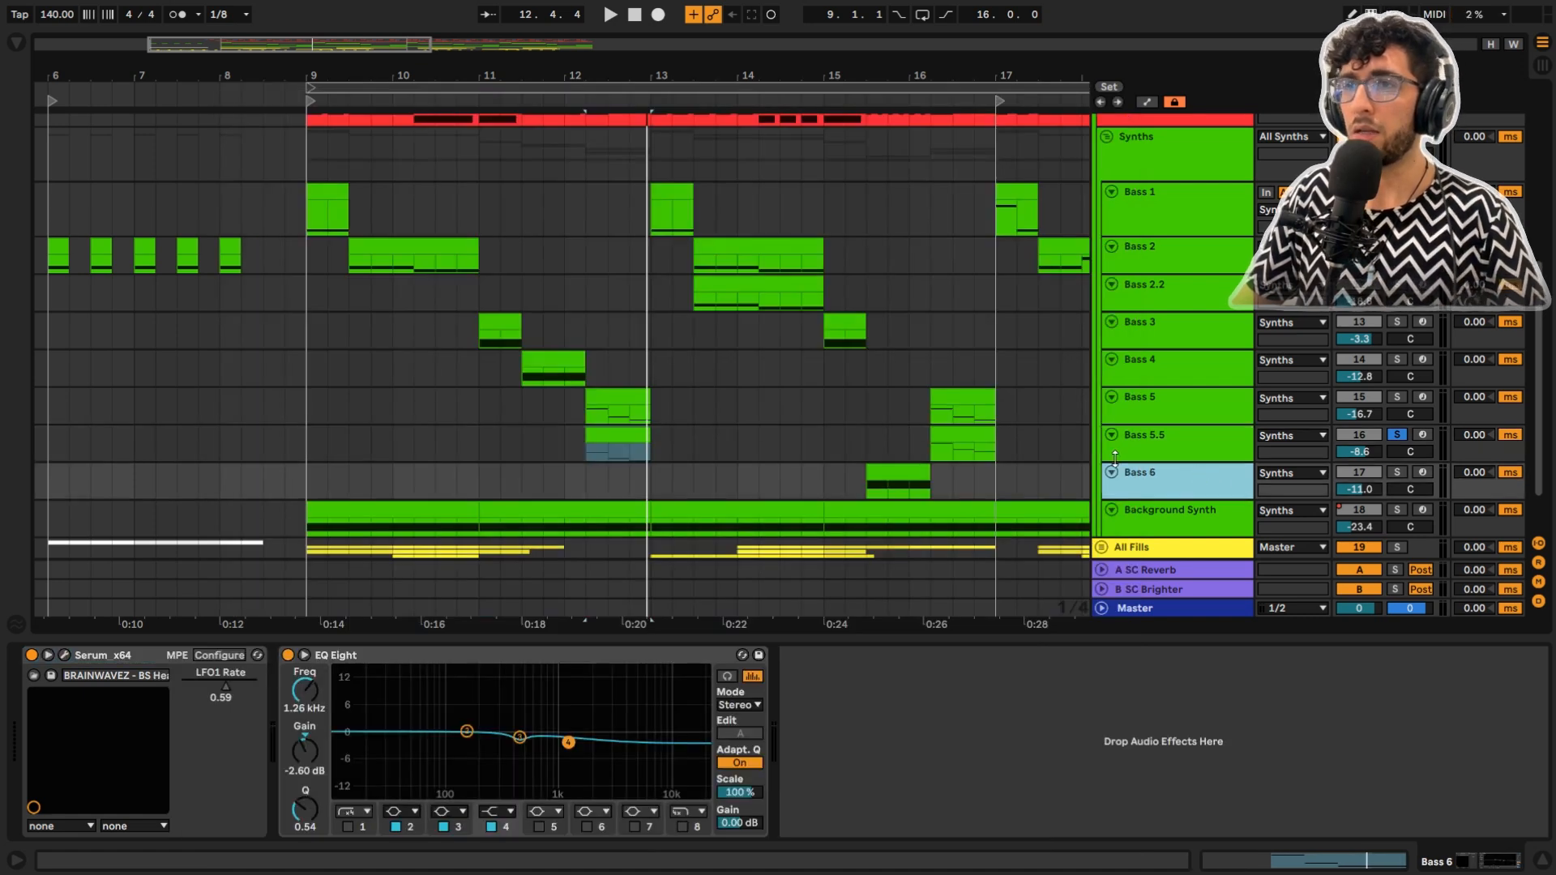
{"action": "left_click", "coordinate": [894, 469]}
{"action": "key", "text": "s"}
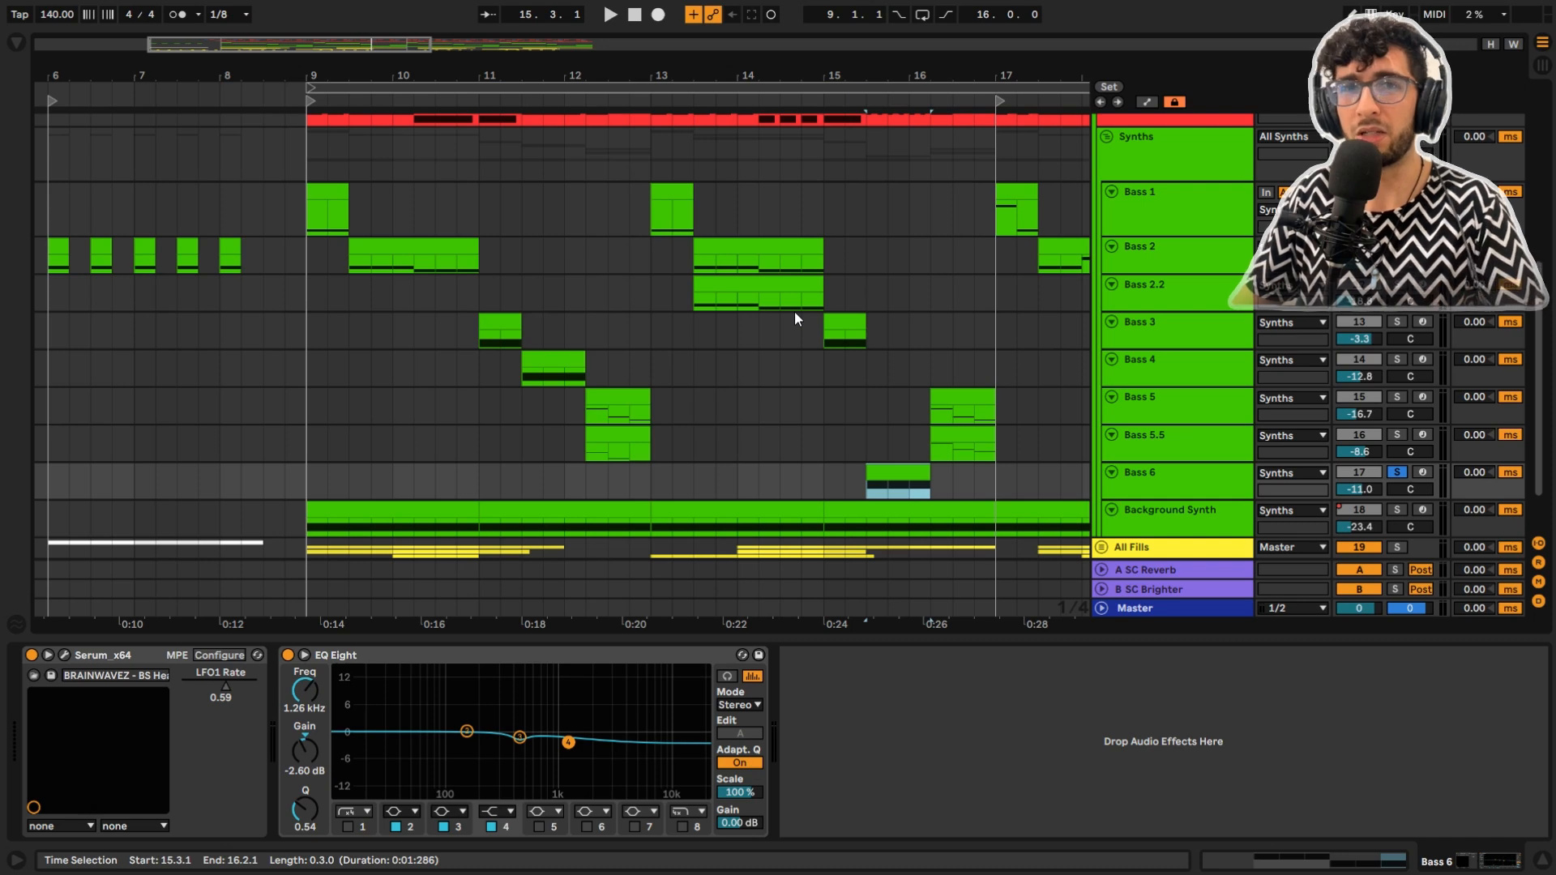
{"action": "key", "text": "space"}
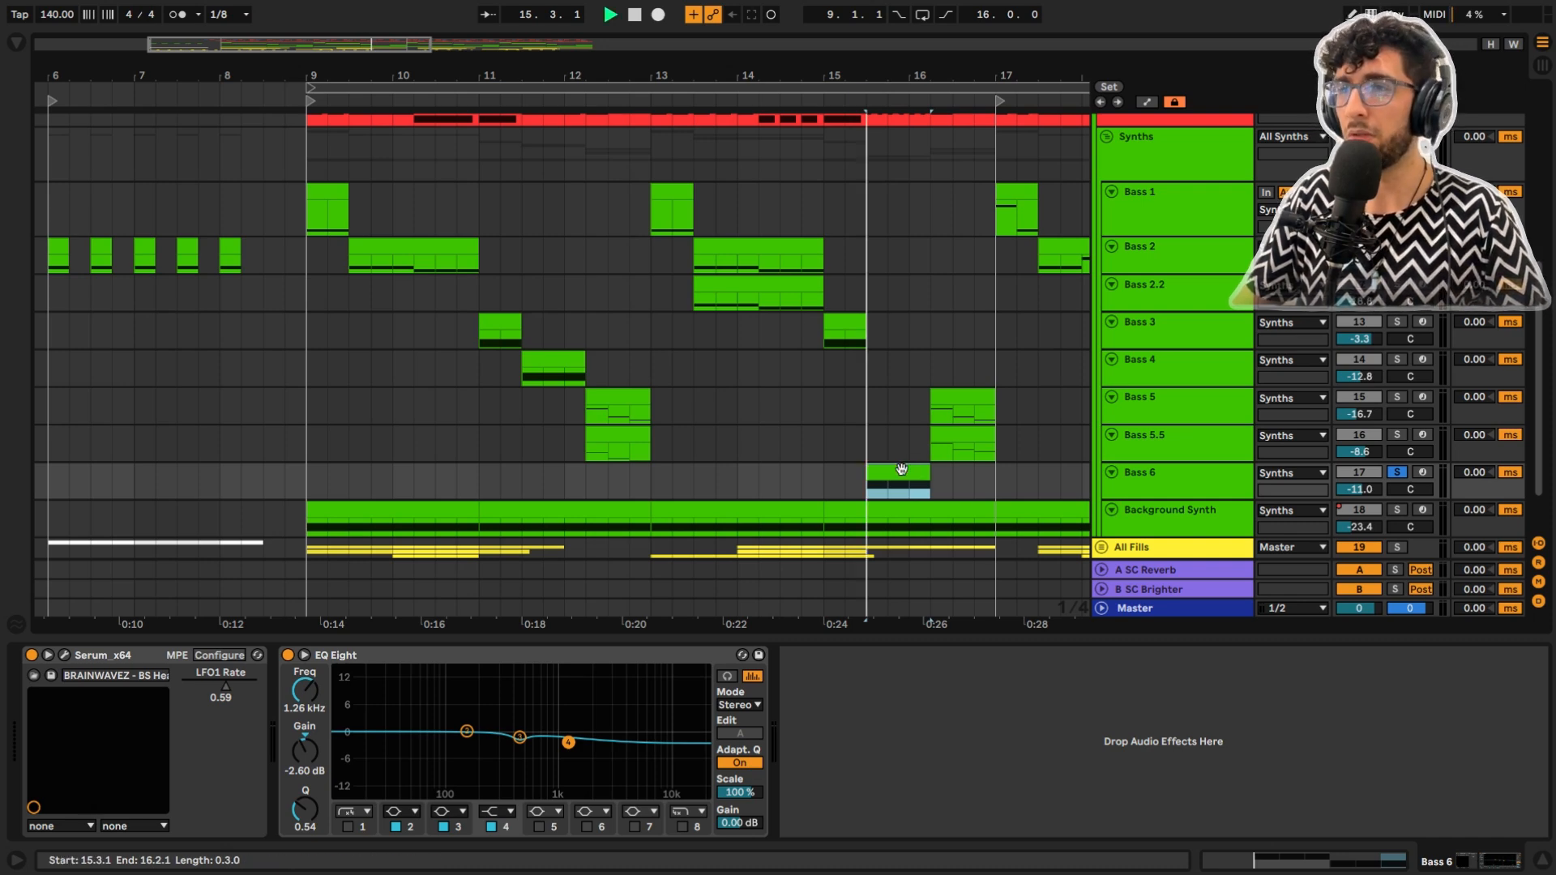
{"action": "key", "text": "space"}
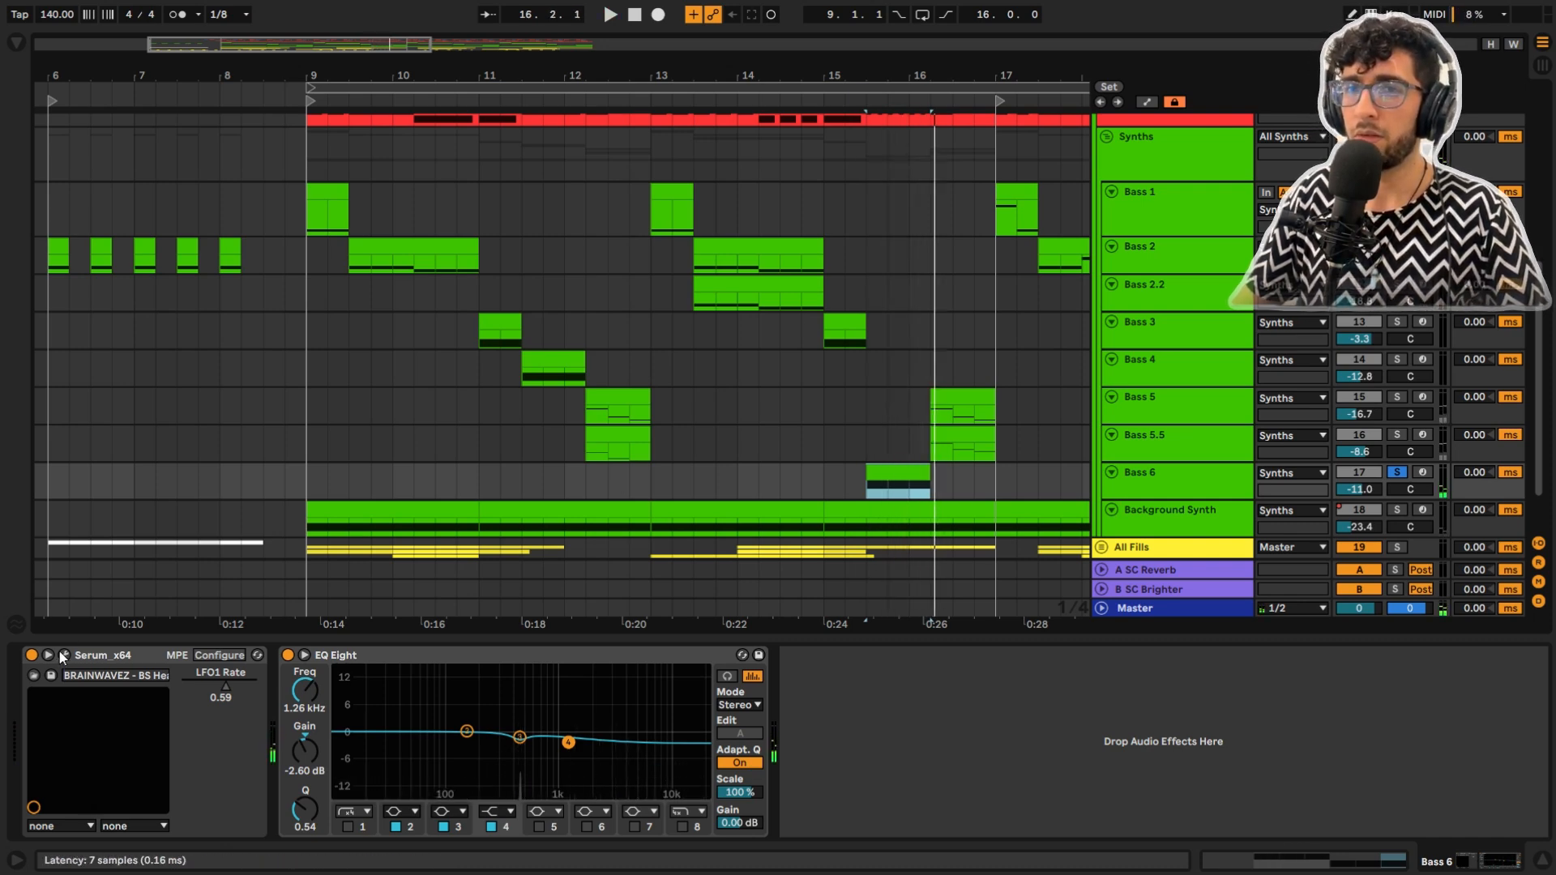
Open Bass 6's Serum and switch off its Delay, Reverb, Compressor, Flanger and Distortion effects
{"action": "left_click", "coordinate": [64, 654]}
{"action": "left_click", "coordinate": [574, 154]}
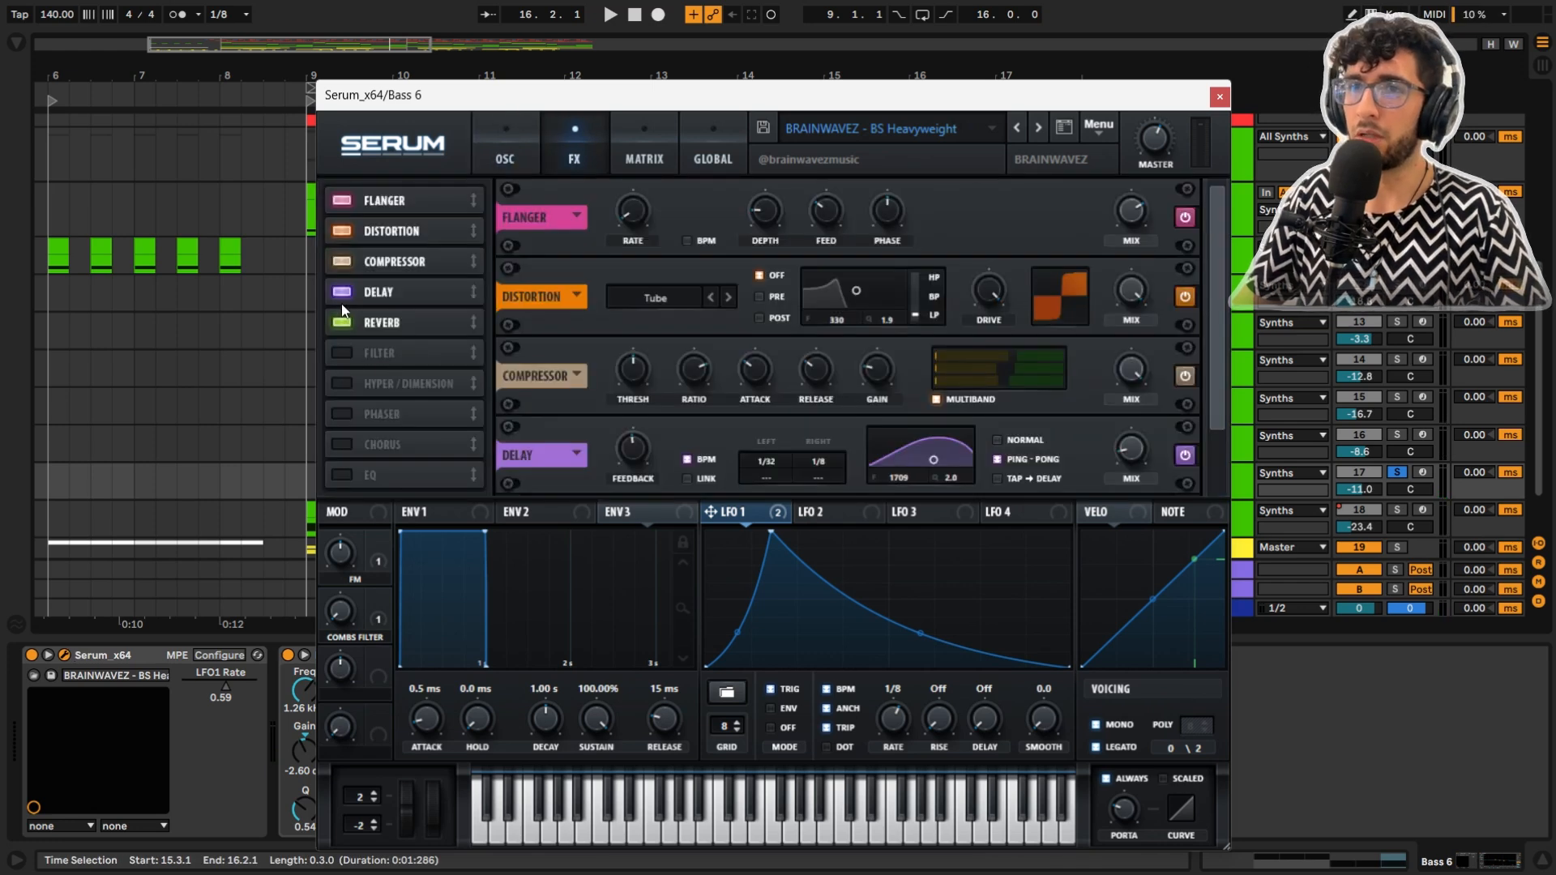
{"action": "left_click", "coordinate": [344, 293]}
{"action": "left_click", "coordinate": [350, 324]}
{"action": "left_click", "coordinate": [341, 261]}
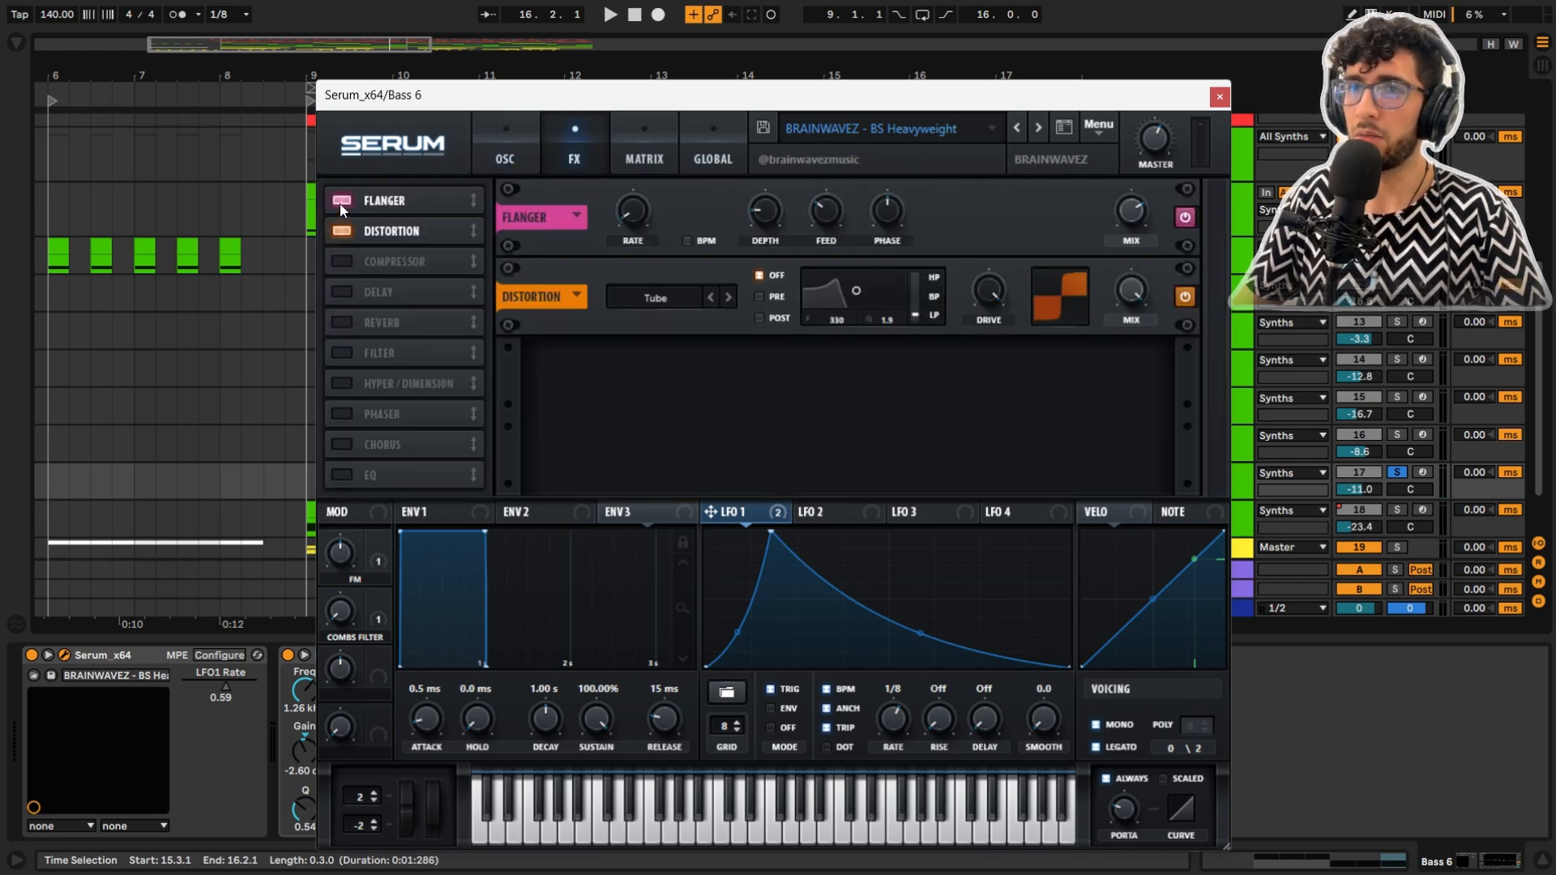
{"action": "left_click", "coordinate": [341, 200]}
{"action": "left_click", "coordinate": [341, 230]}
Examine Bass 6's oscillator A FM from oscillator B and LFO 1, toggle oscillator B off and on, and play the dry sound
{"action": "left_click", "coordinate": [517, 139]}
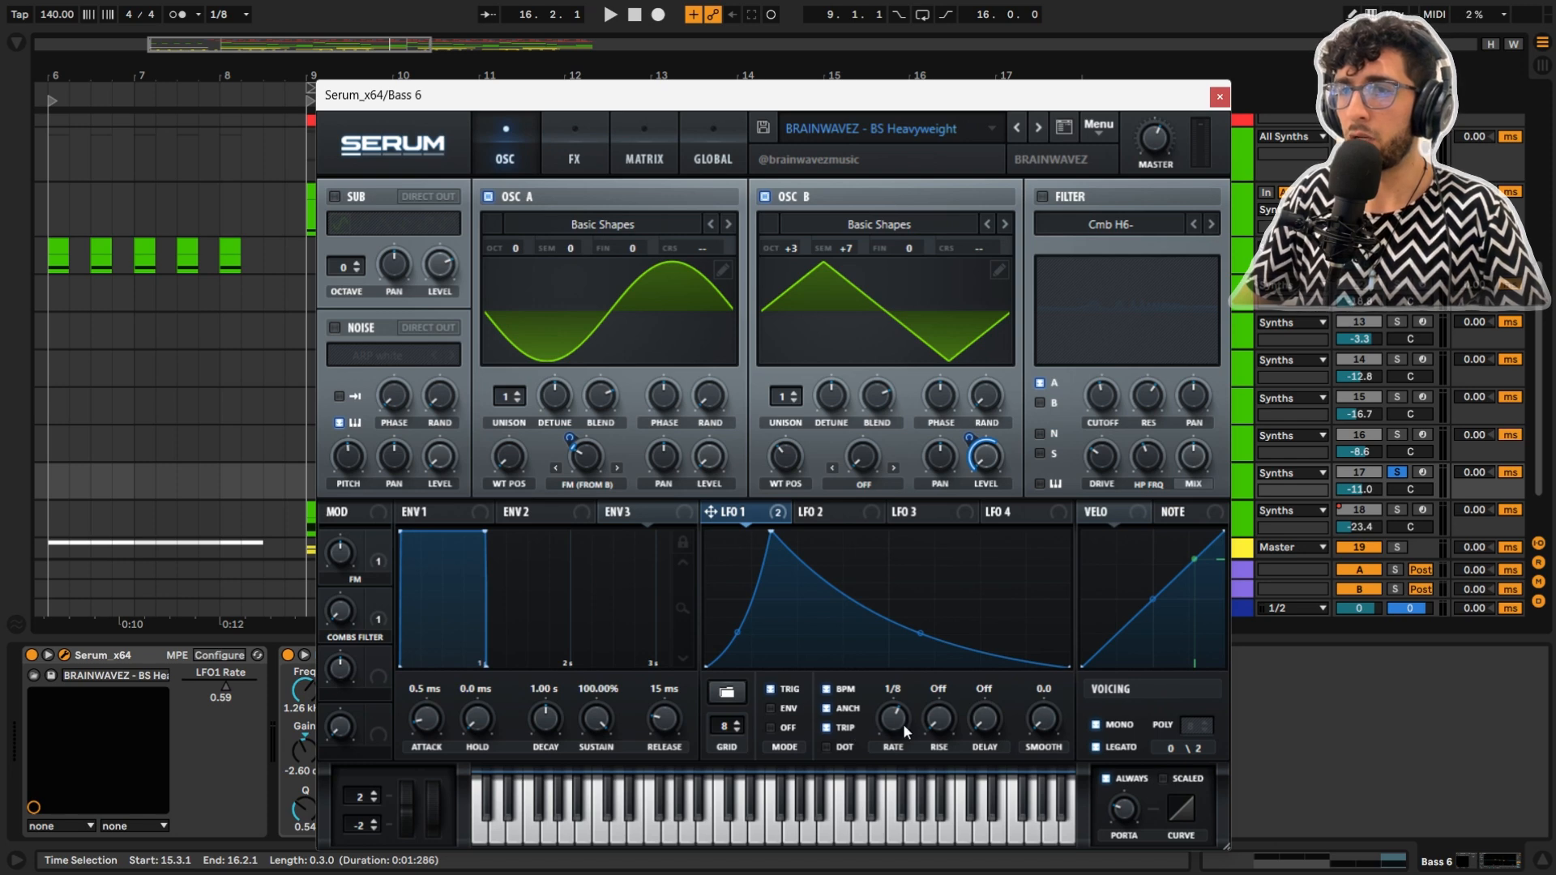
{"action": "mouse_move", "coordinate": [568, 442]}
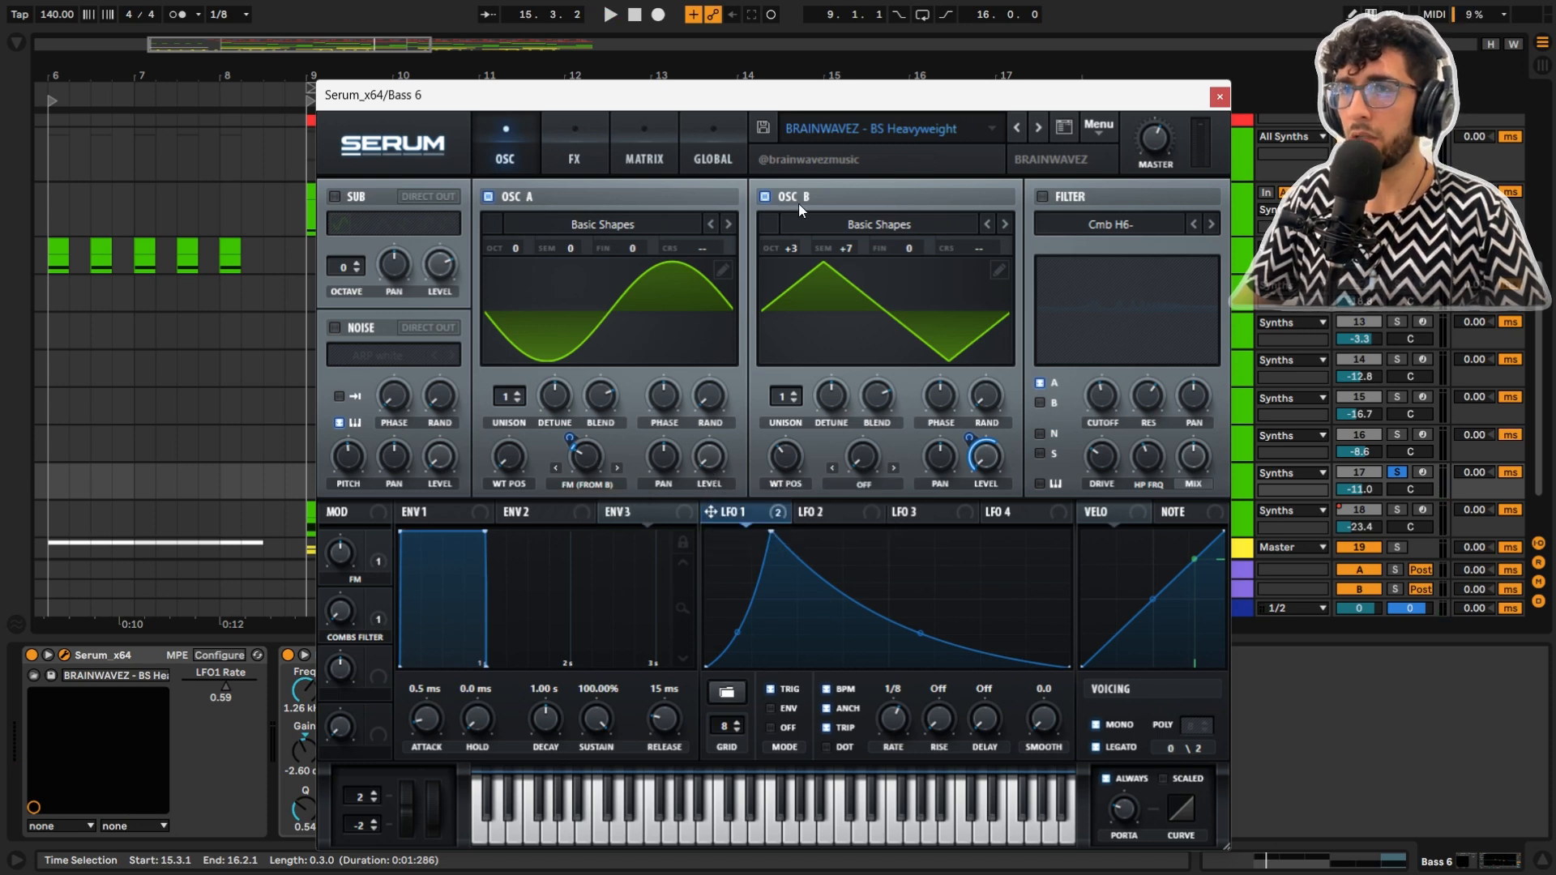
{"action": "mouse_move", "coordinate": [791, 456]}
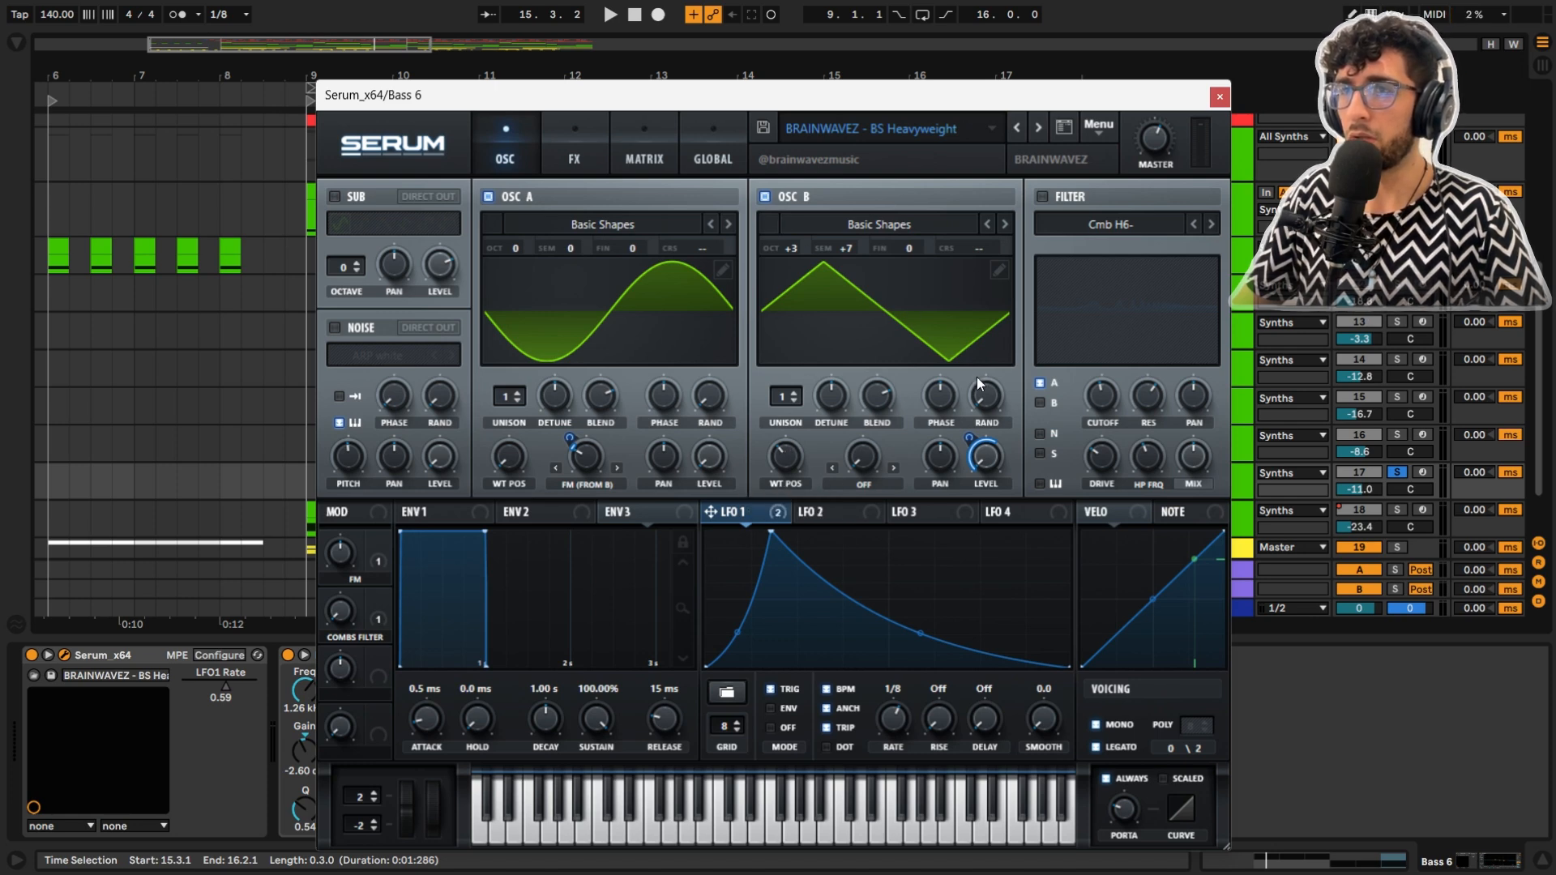
{"action": "left_click", "coordinate": [765, 191]}
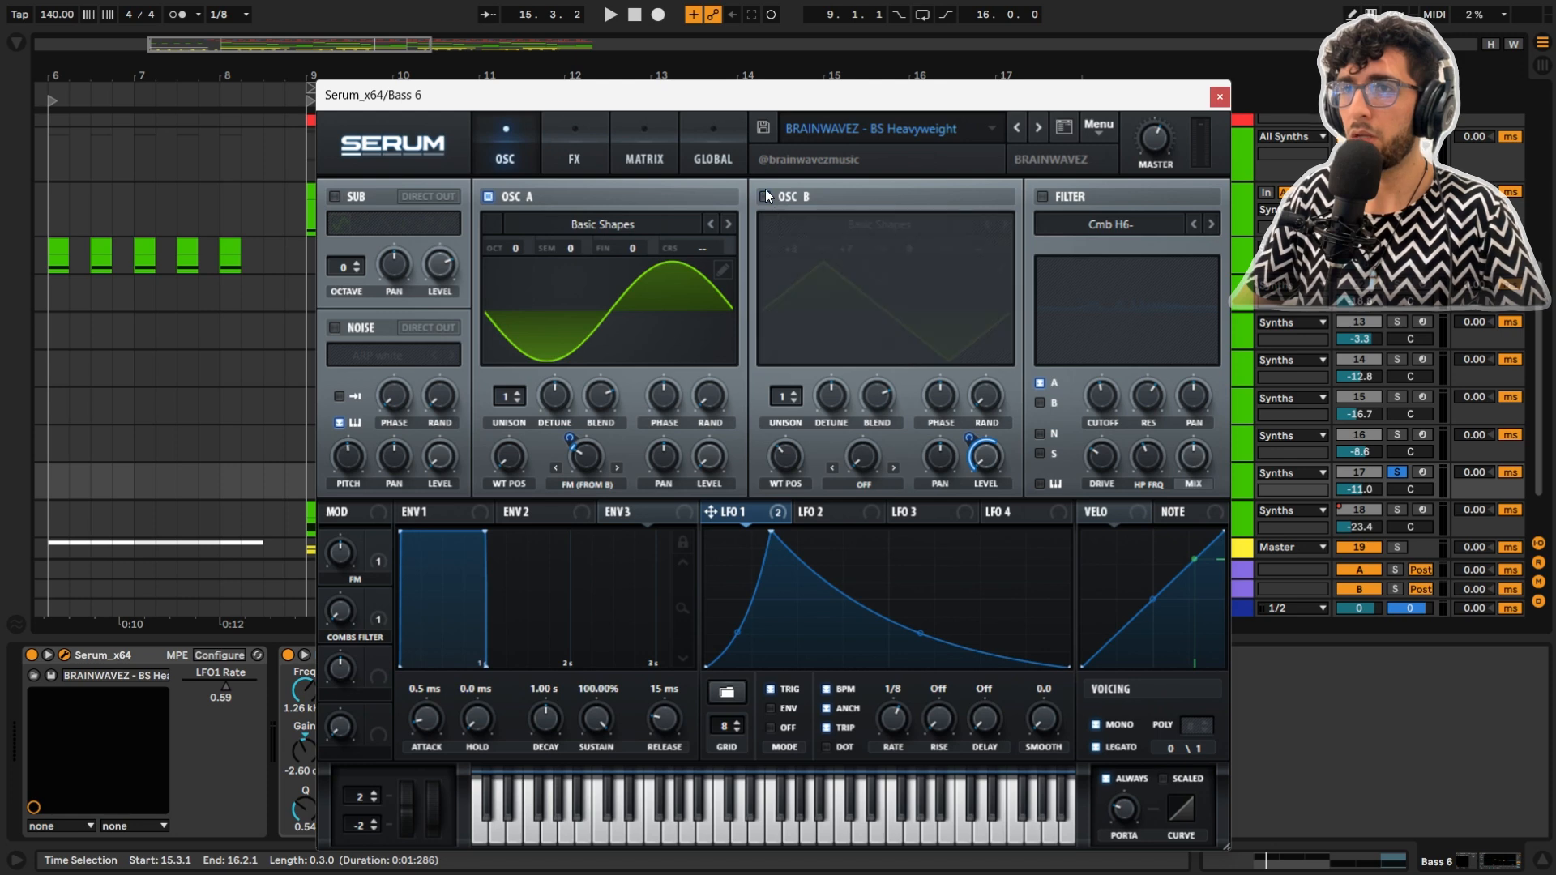
{"action": "left_click", "coordinate": [765, 192]}
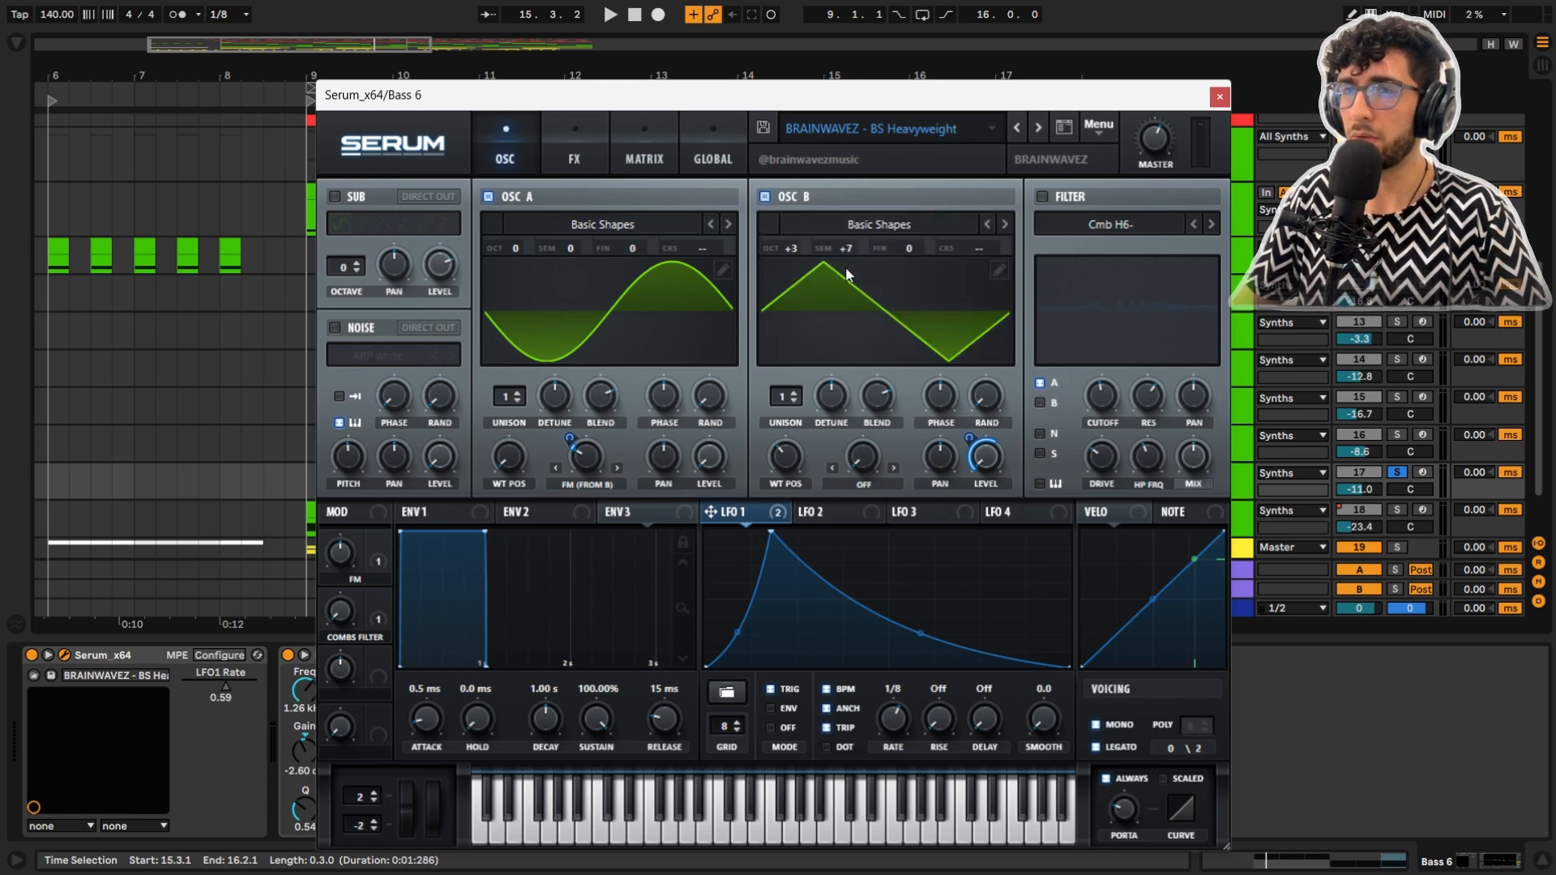
{"action": "key", "text": "space"}
{"action": "key", "text": "space"}
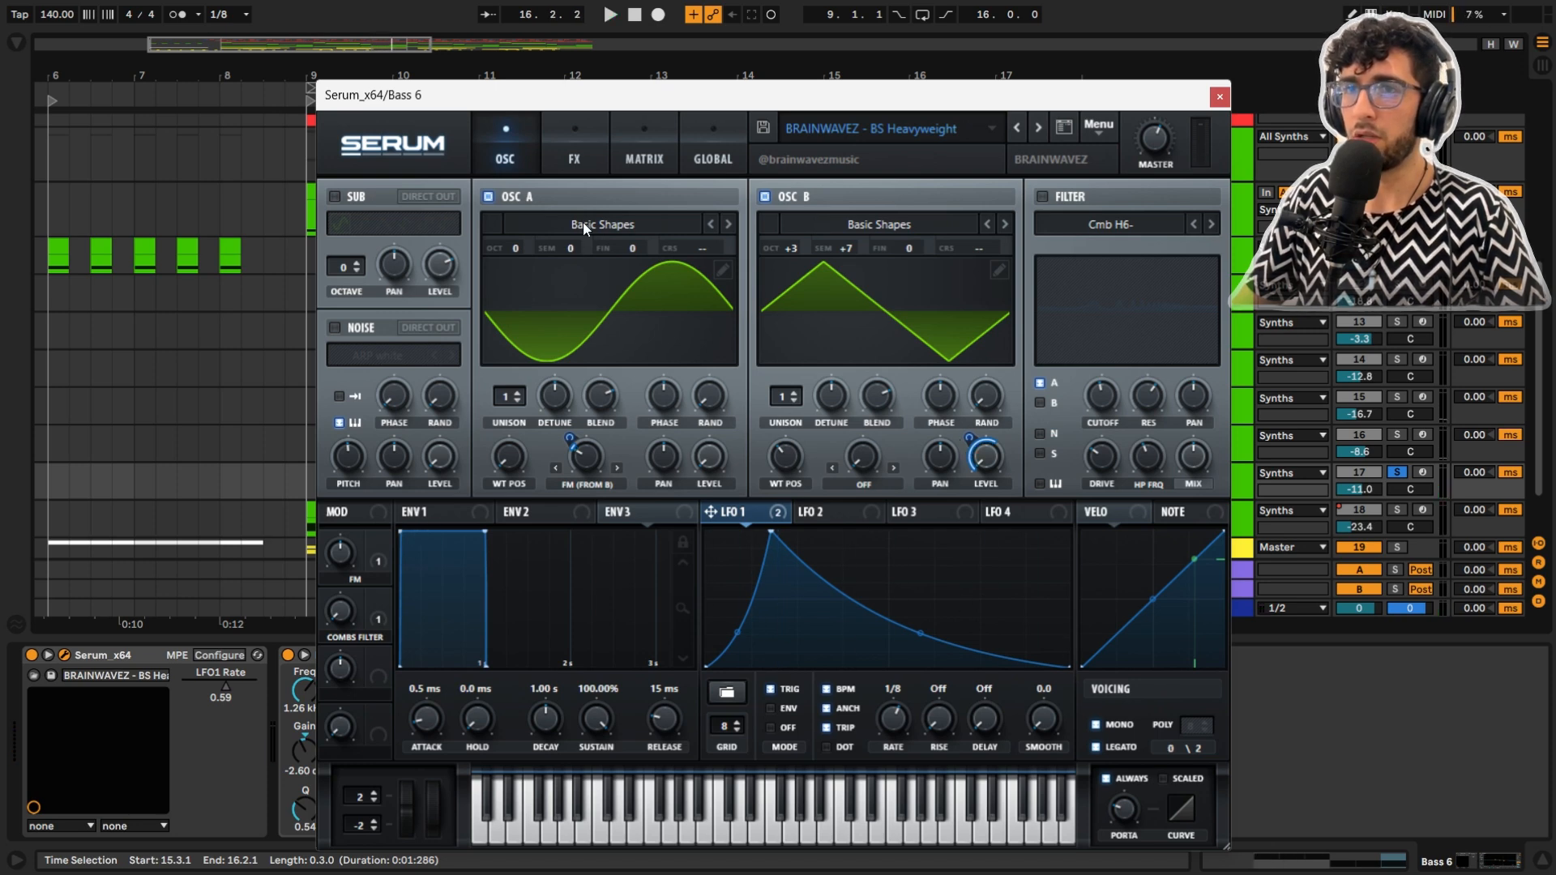
Switch Bass 6's Serum Flanger and Distortion effects back on one at a time, playing the sound after each
{"action": "left_click", "coordinate": [577, 150]}
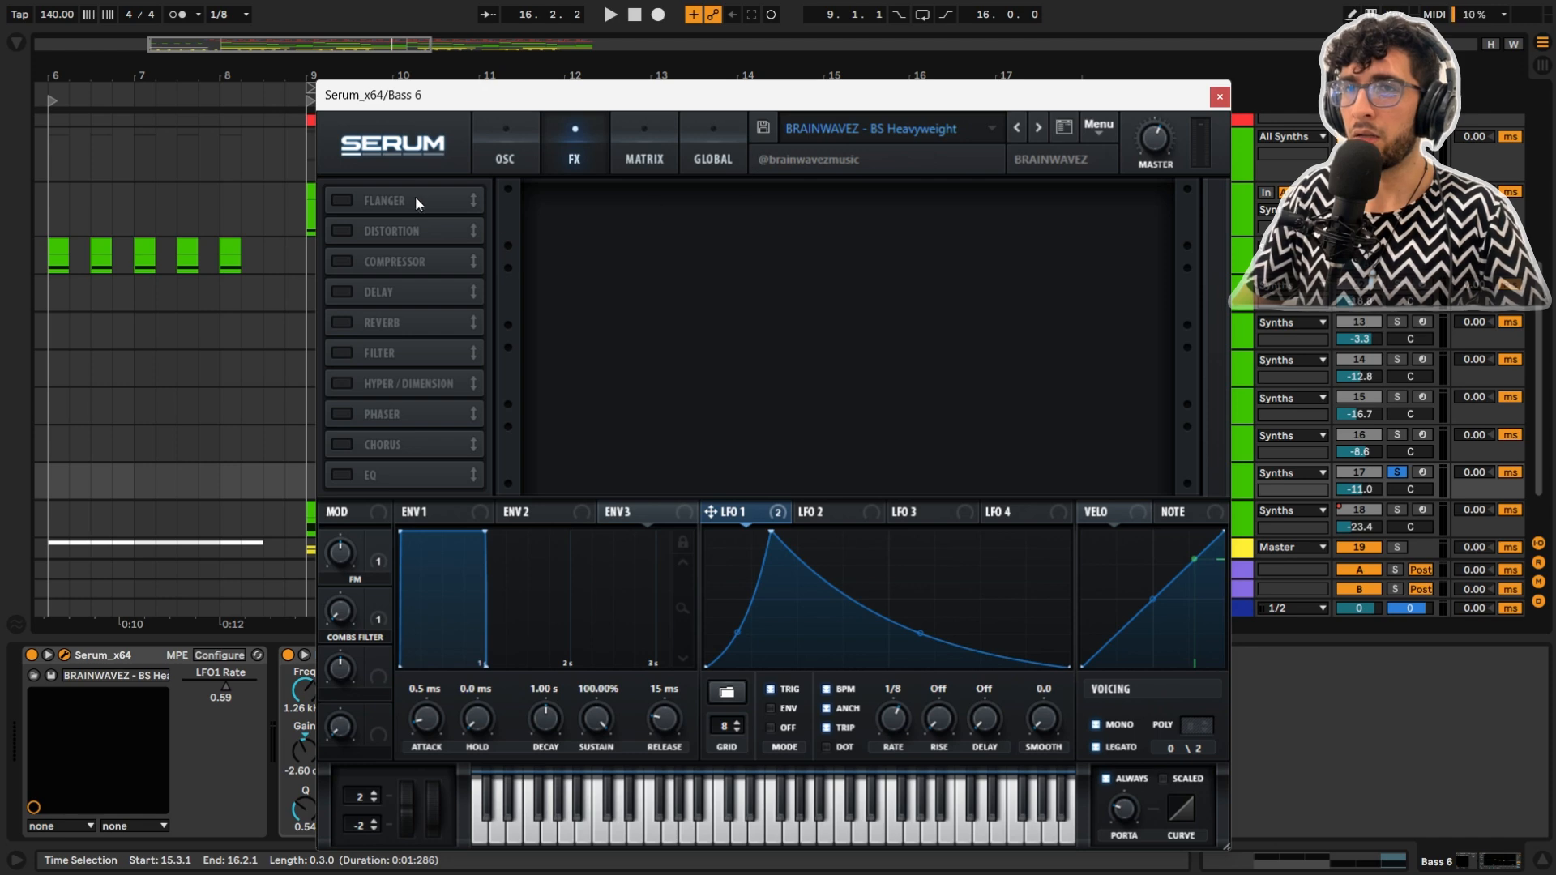
{"action": "left_click", "coordinate": [341, 200]}
{"action": "key", "text": "space"}
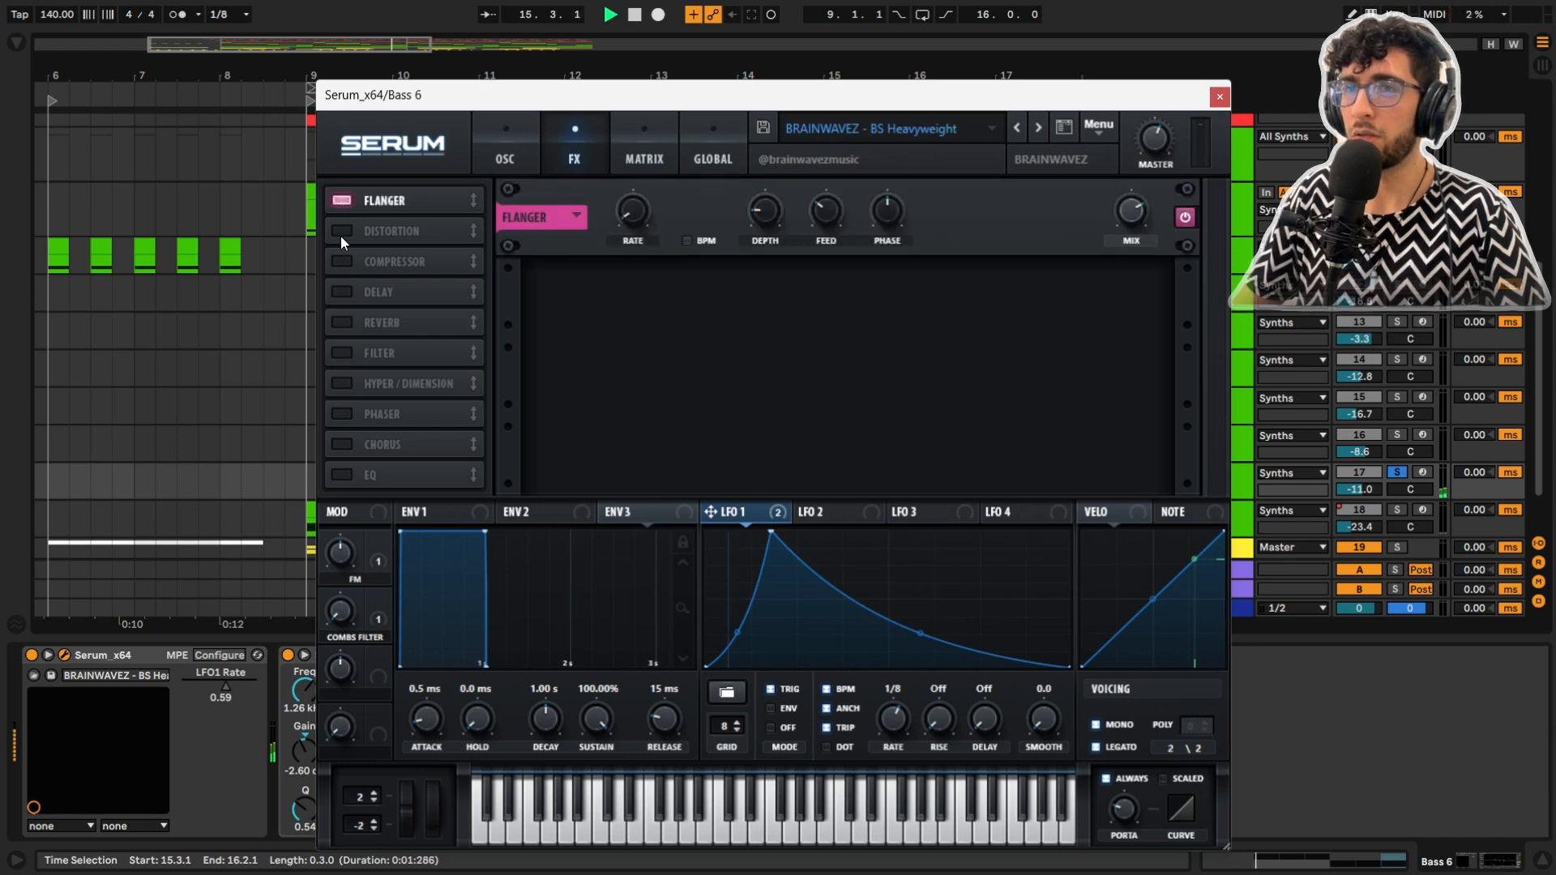
{"action": "left_click", "coordinate": [341, 232]}
{"action": "key", "text": "space"}
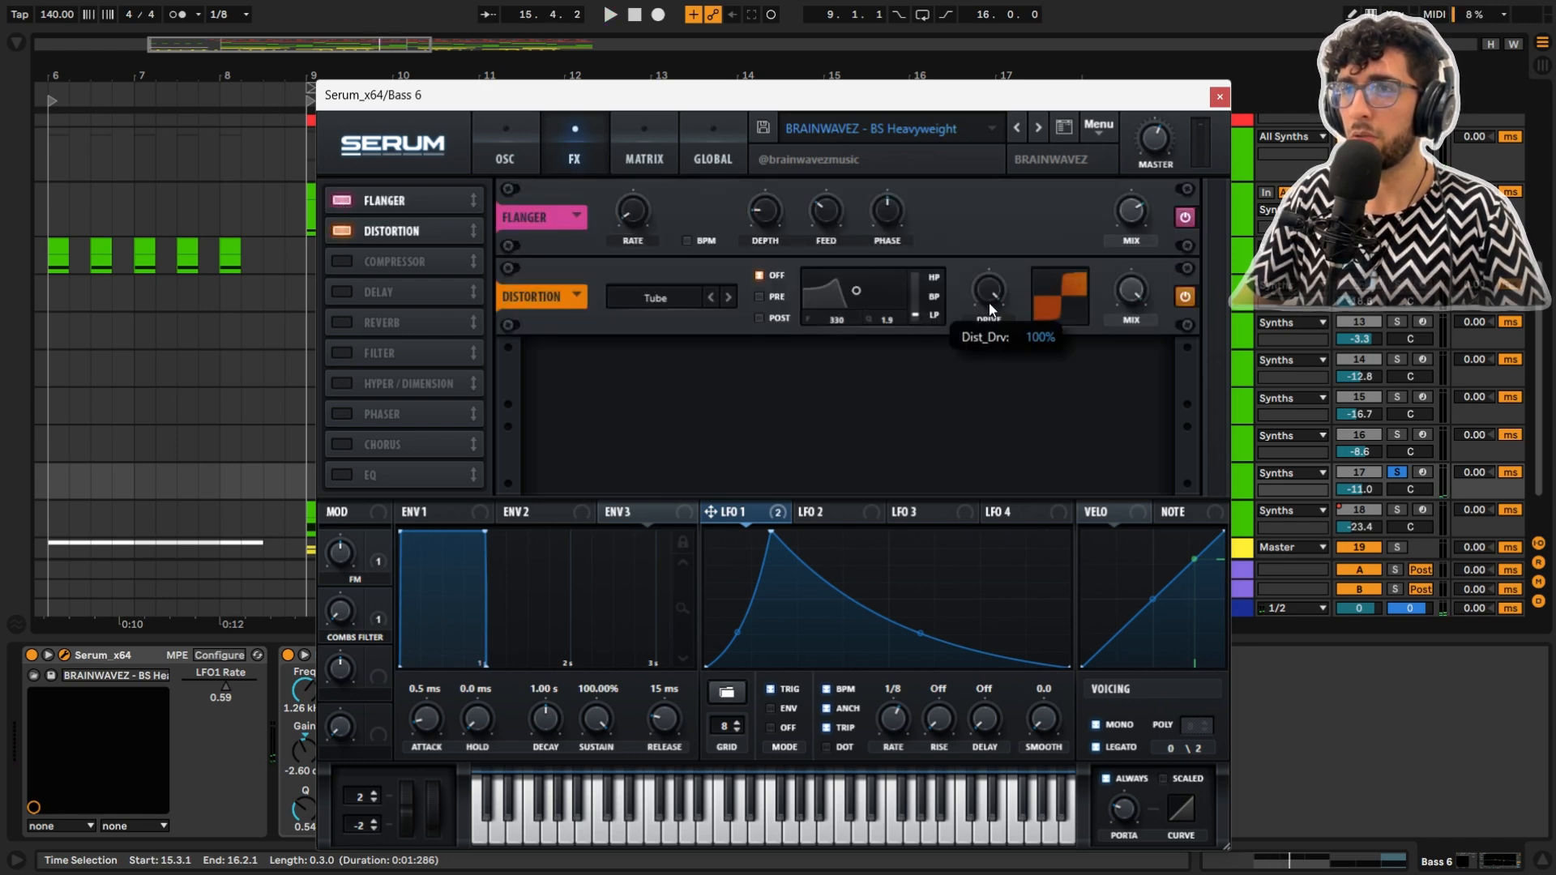
{"action": "key", "text": "space"}
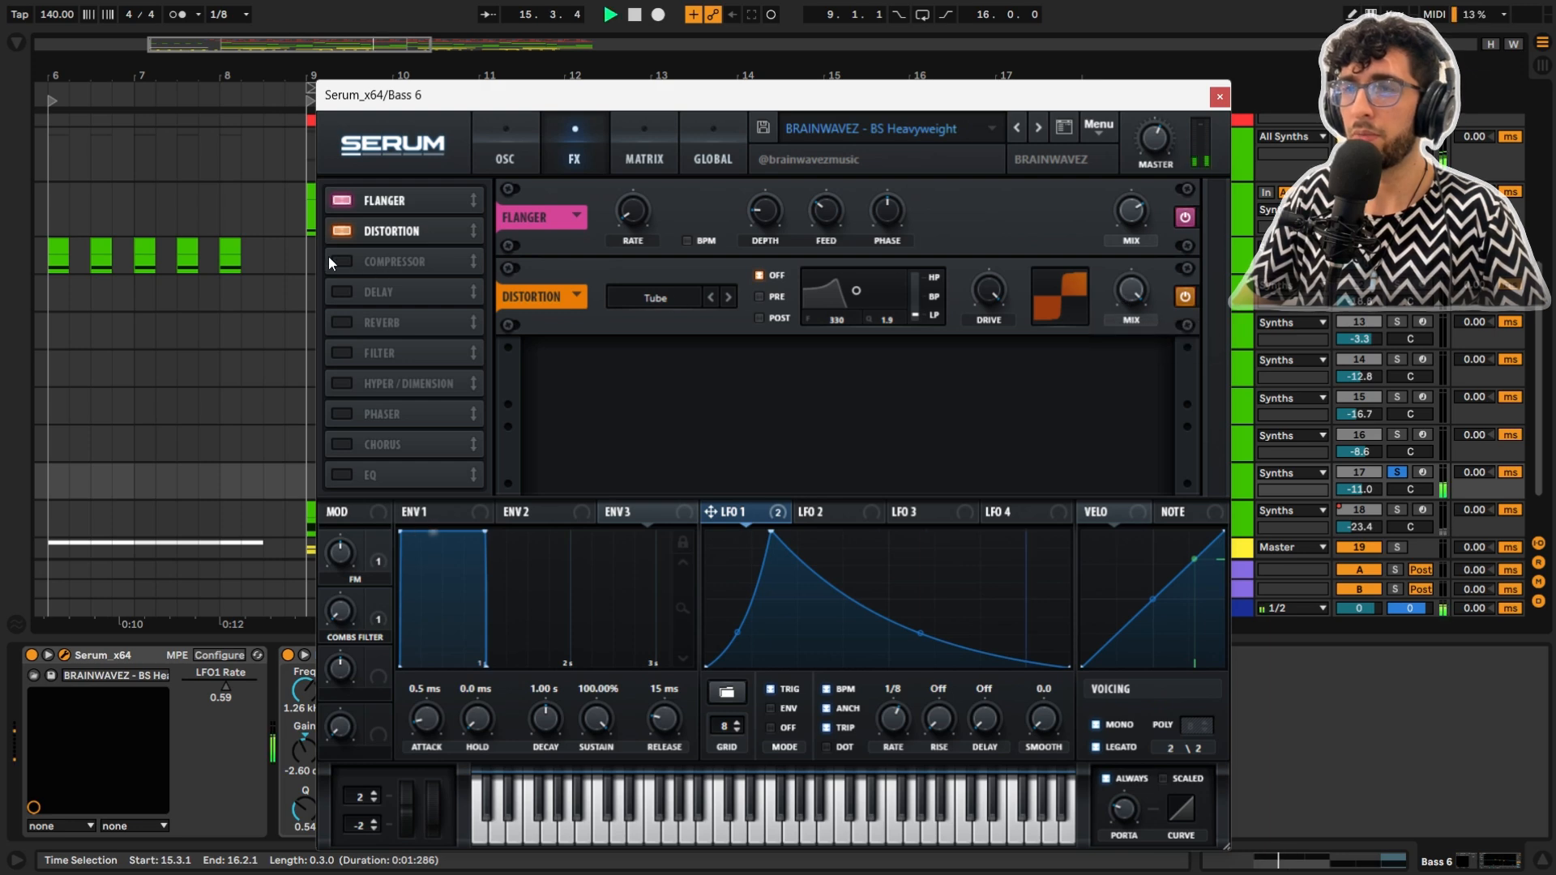
Switch the Compressor, Delay and Reverb effects back on in turn and play Bass 6 as they are added
{"action": "left_click", "coordinate": [332, 261]}
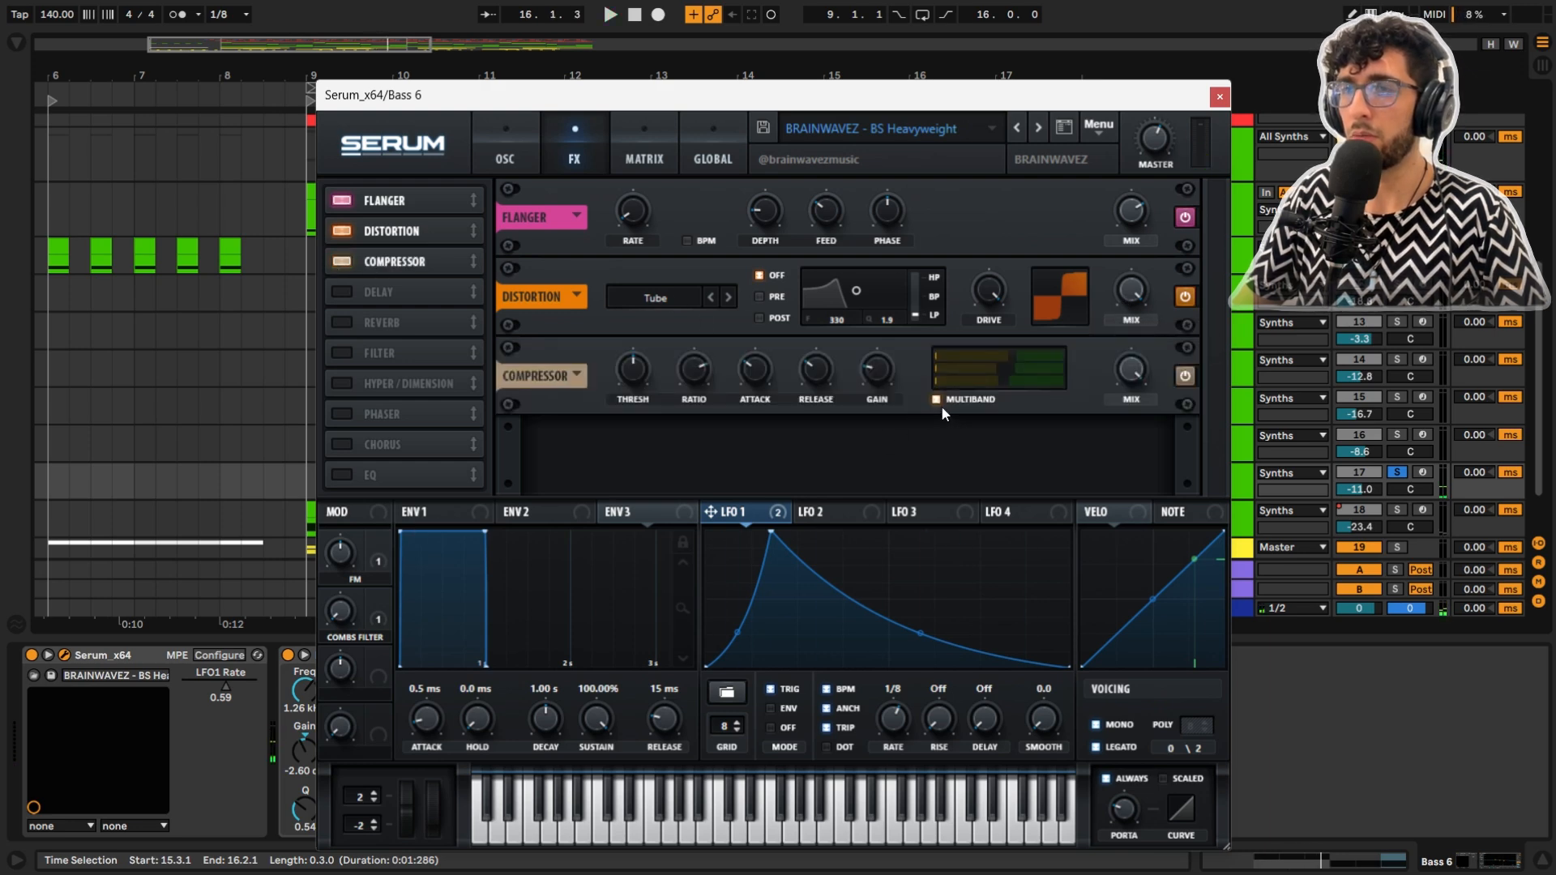
{"action": "left_click", "coordinate": [342, 292]}
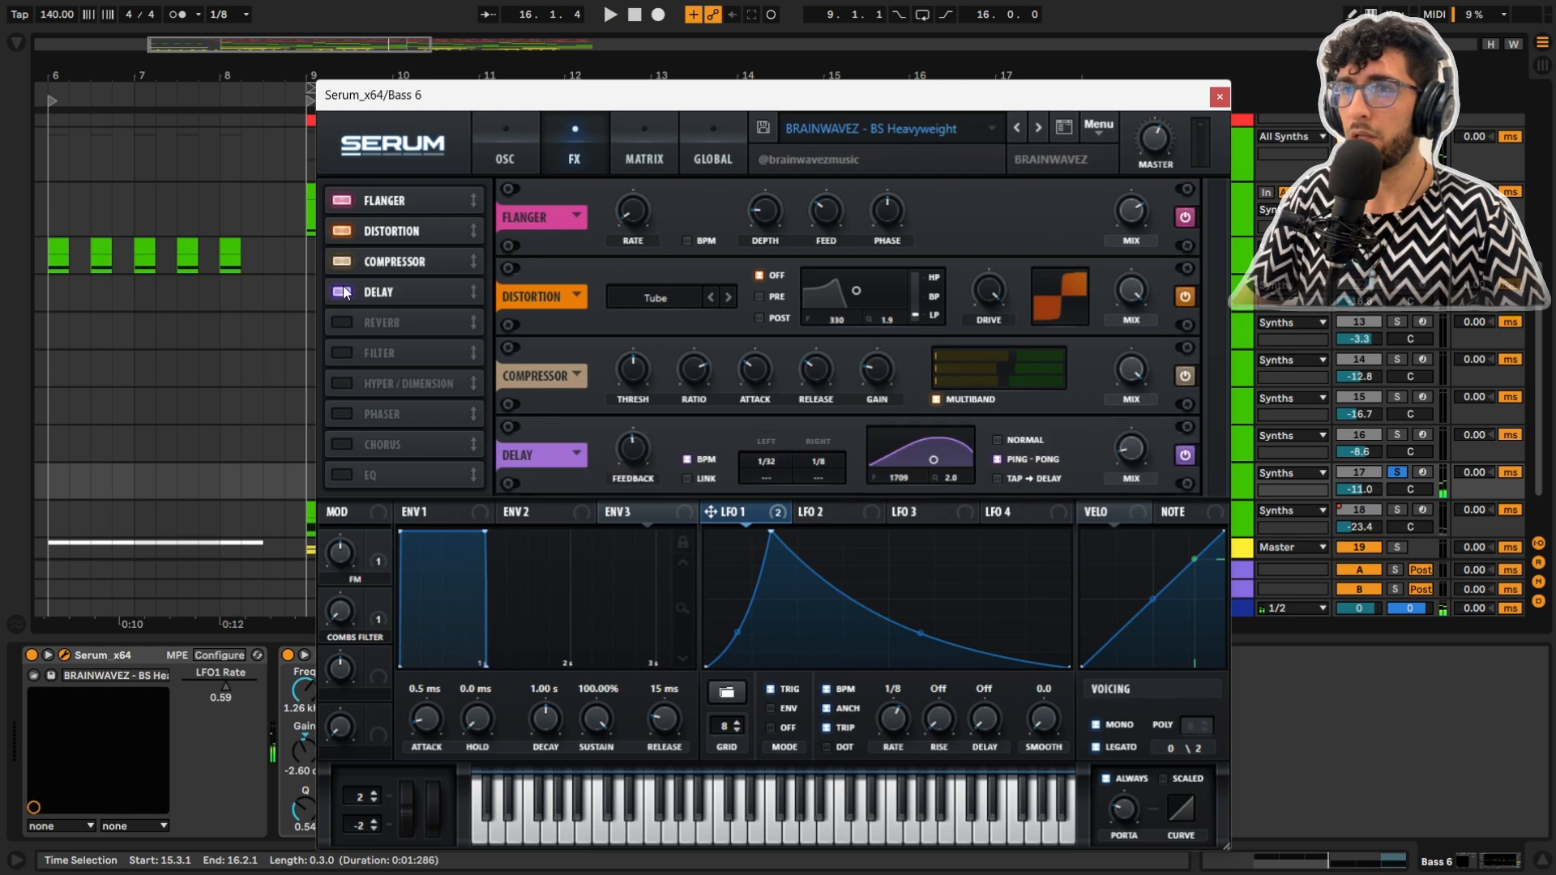
{"action": "key", "text": "space"}
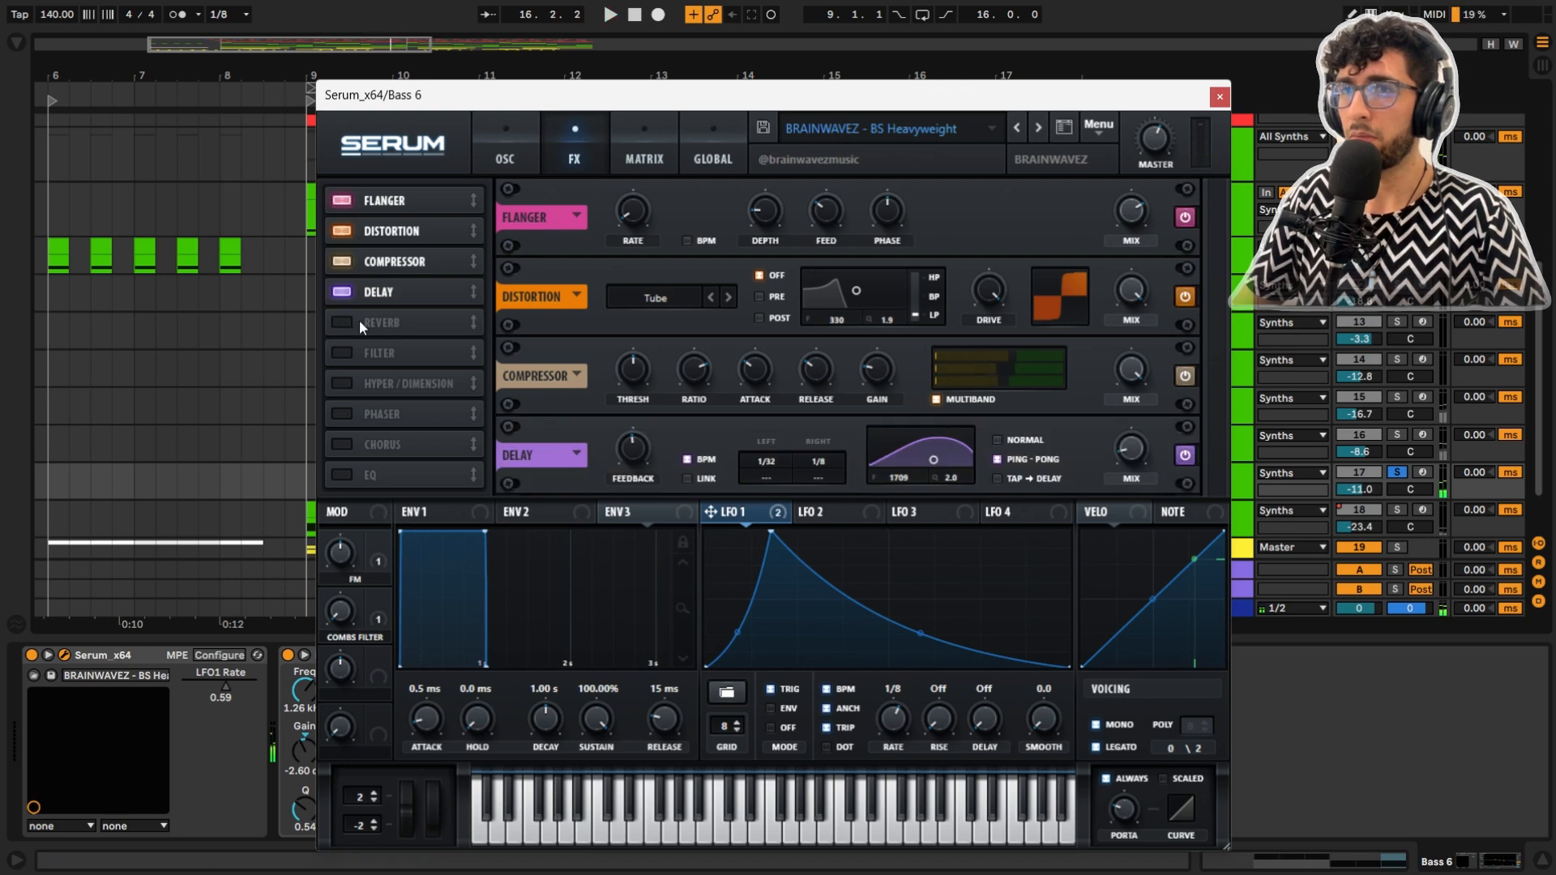
{"action": "left_click", "coordinate": [349, 317]}
{"action": "key", "text": "space"}
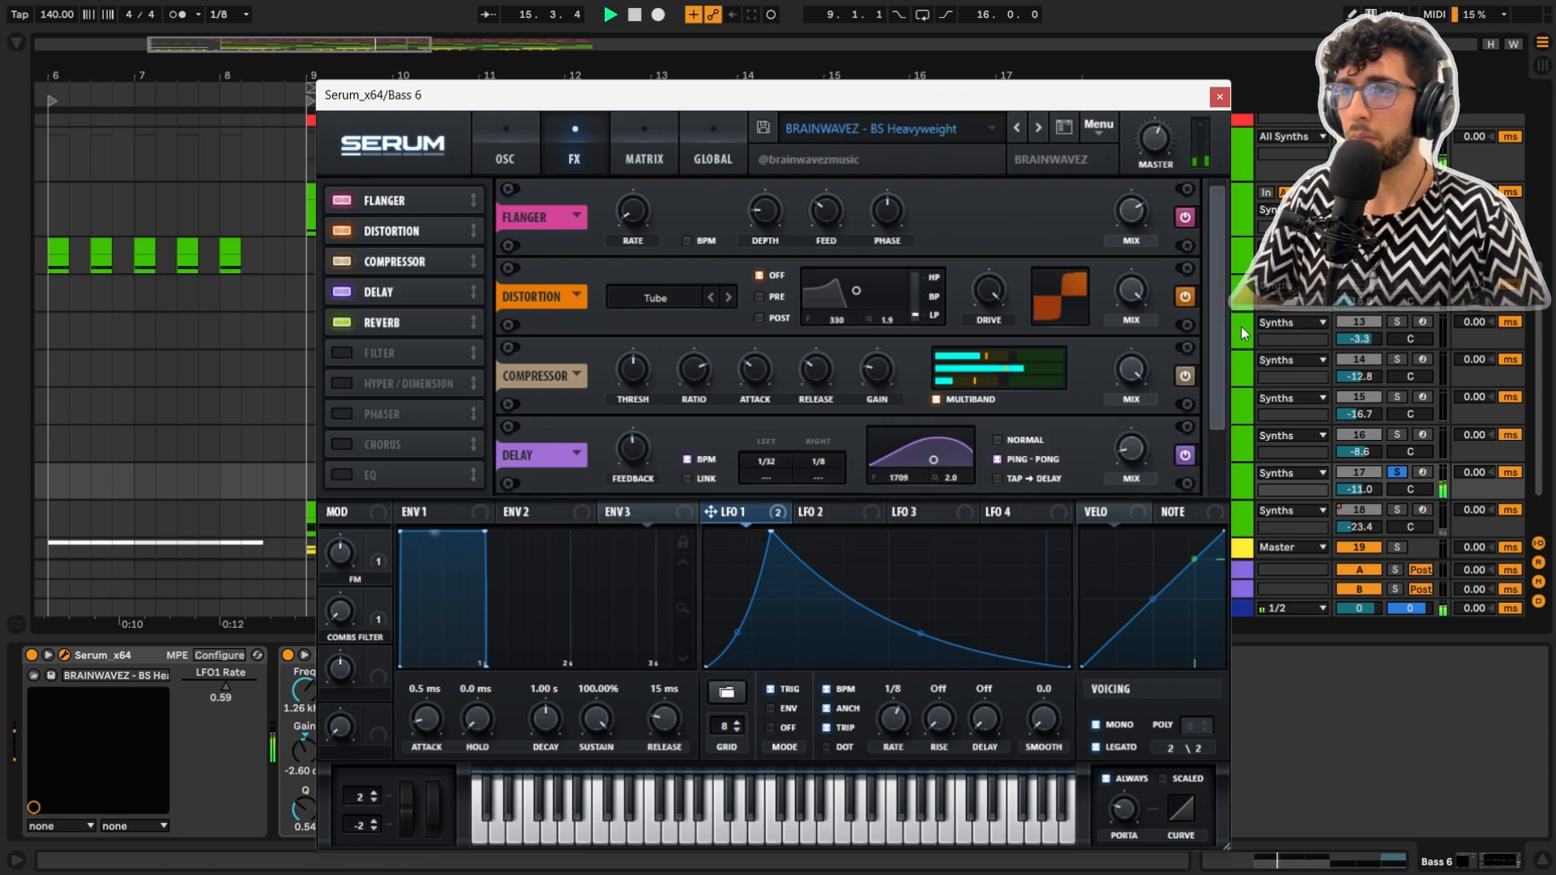
{"action": "scroll", "coordinate": [1203, 415], "scroll_direction": "down", "scroll_amount": 2}
{"action": "key", "text": "space"}
Toggle the Combs Filter effect on and off, play Bass 6 without it, and return to the oscillator view
{"action": "left_click", "coordinate": [337, 354]}
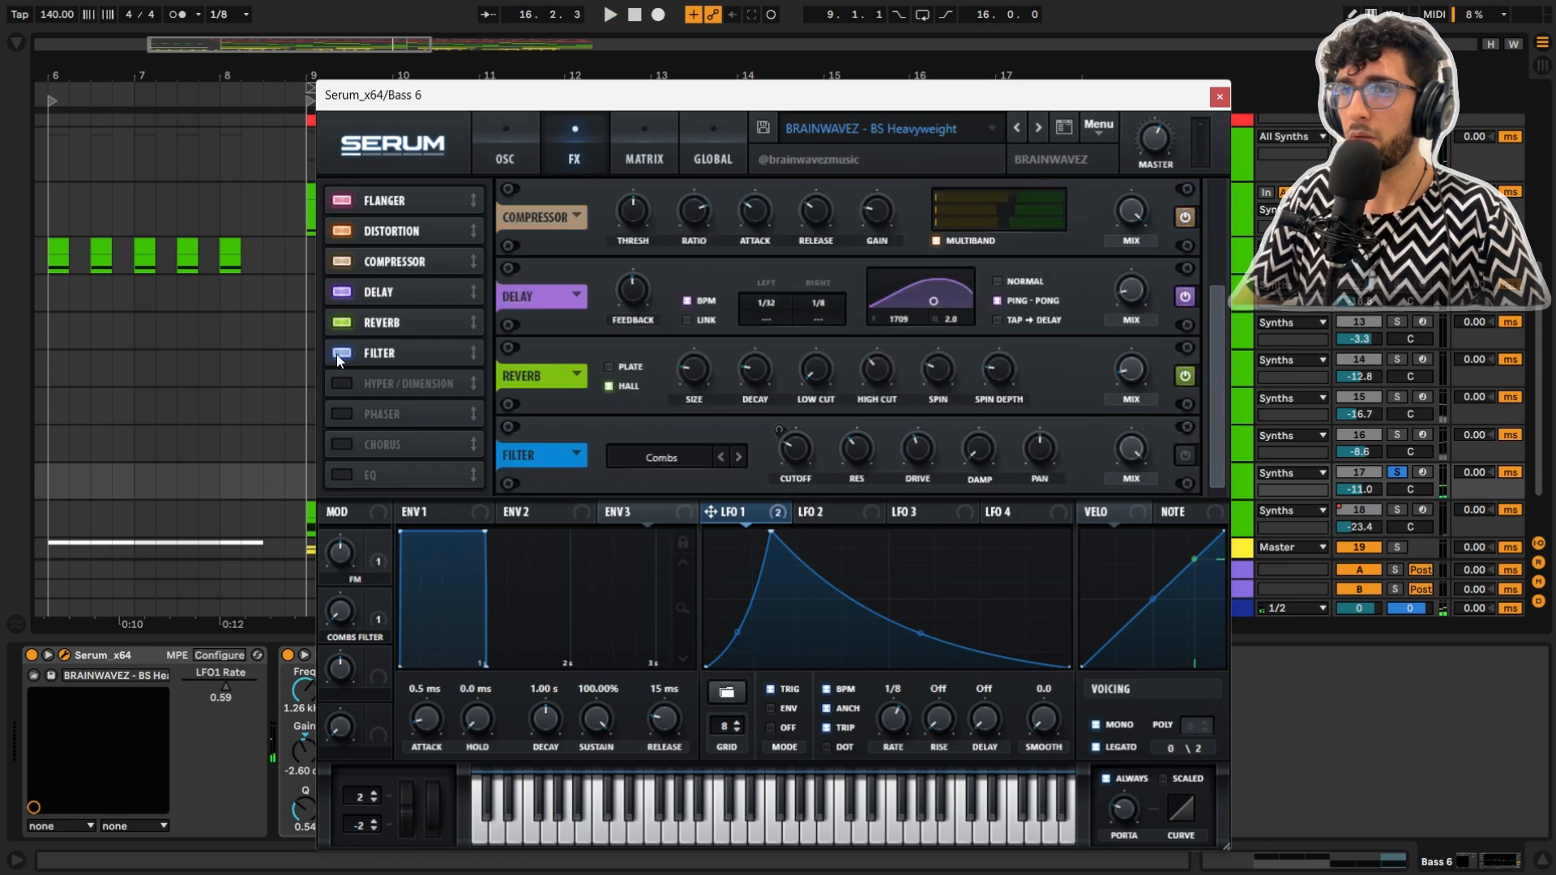
{"action": "left_click", "coordinate": [338, 353]}
{"action": "key", "text": "space"}
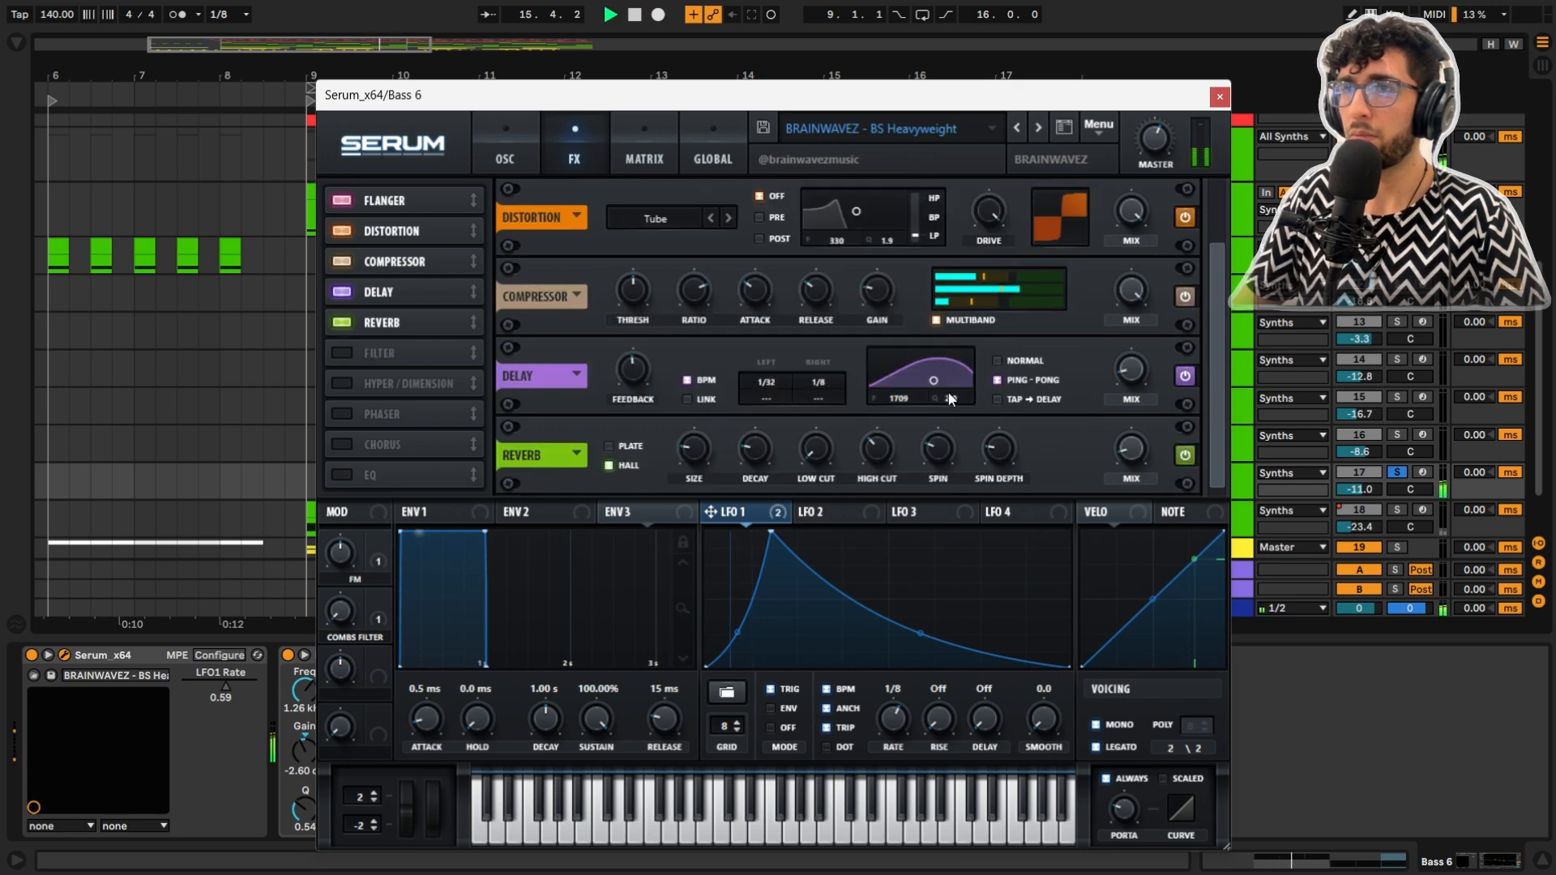
{"action": "left_click", "coordinate": [503, 155]}
{"action": "key", "text": "space"}
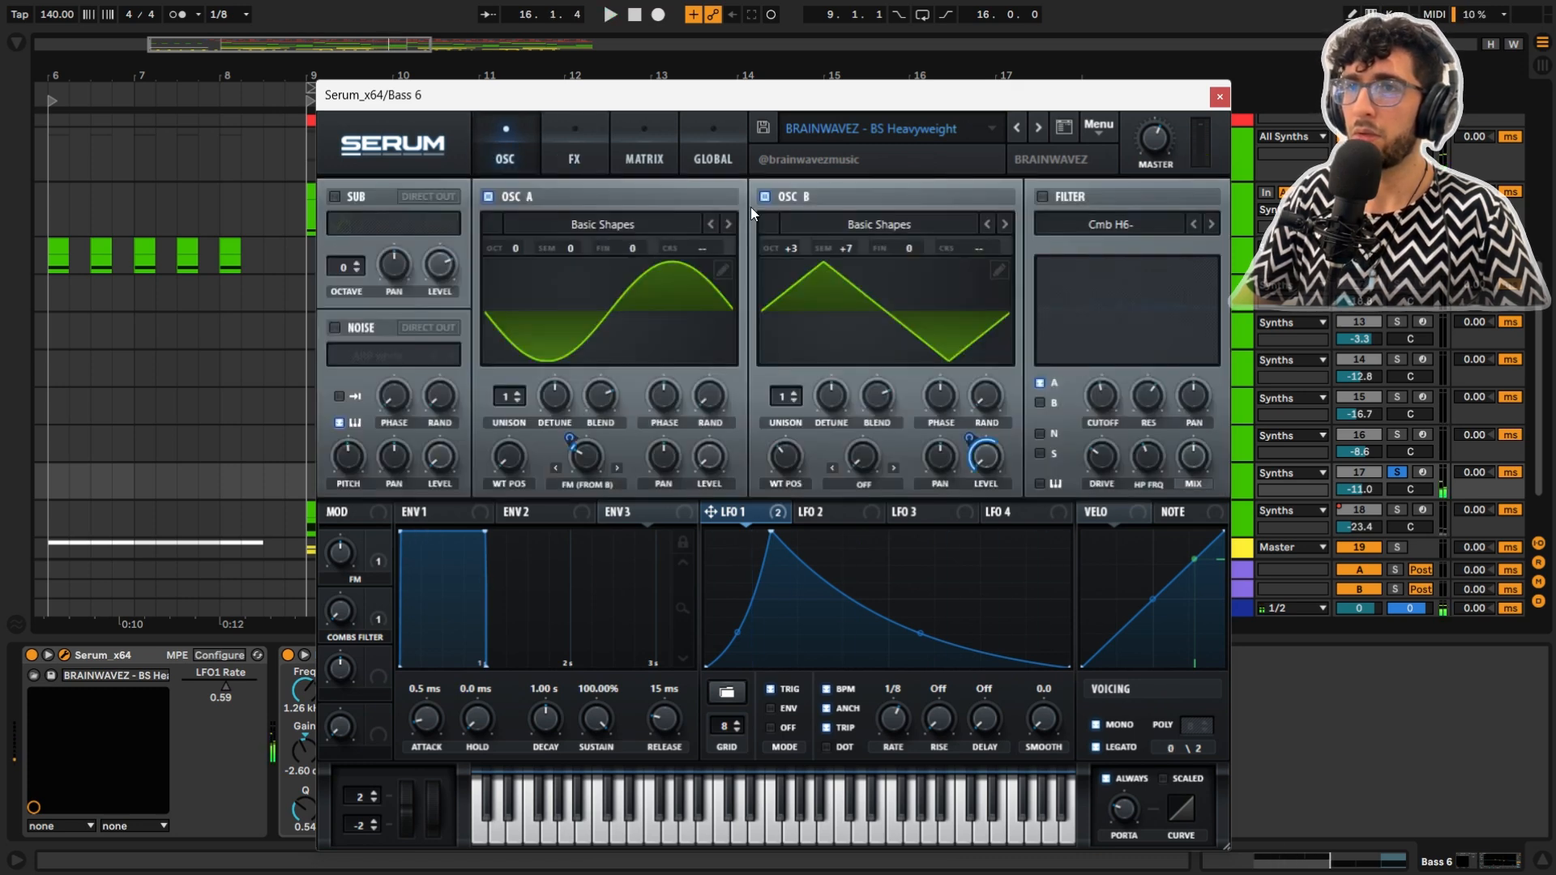
Close Bass 6's Serum, solo the Background Synth track, and select its first clip from bar 9 to 11
{"action": "left_click", "coordinate": [1220, 97]}
{"action": "key", "text": "minus"}
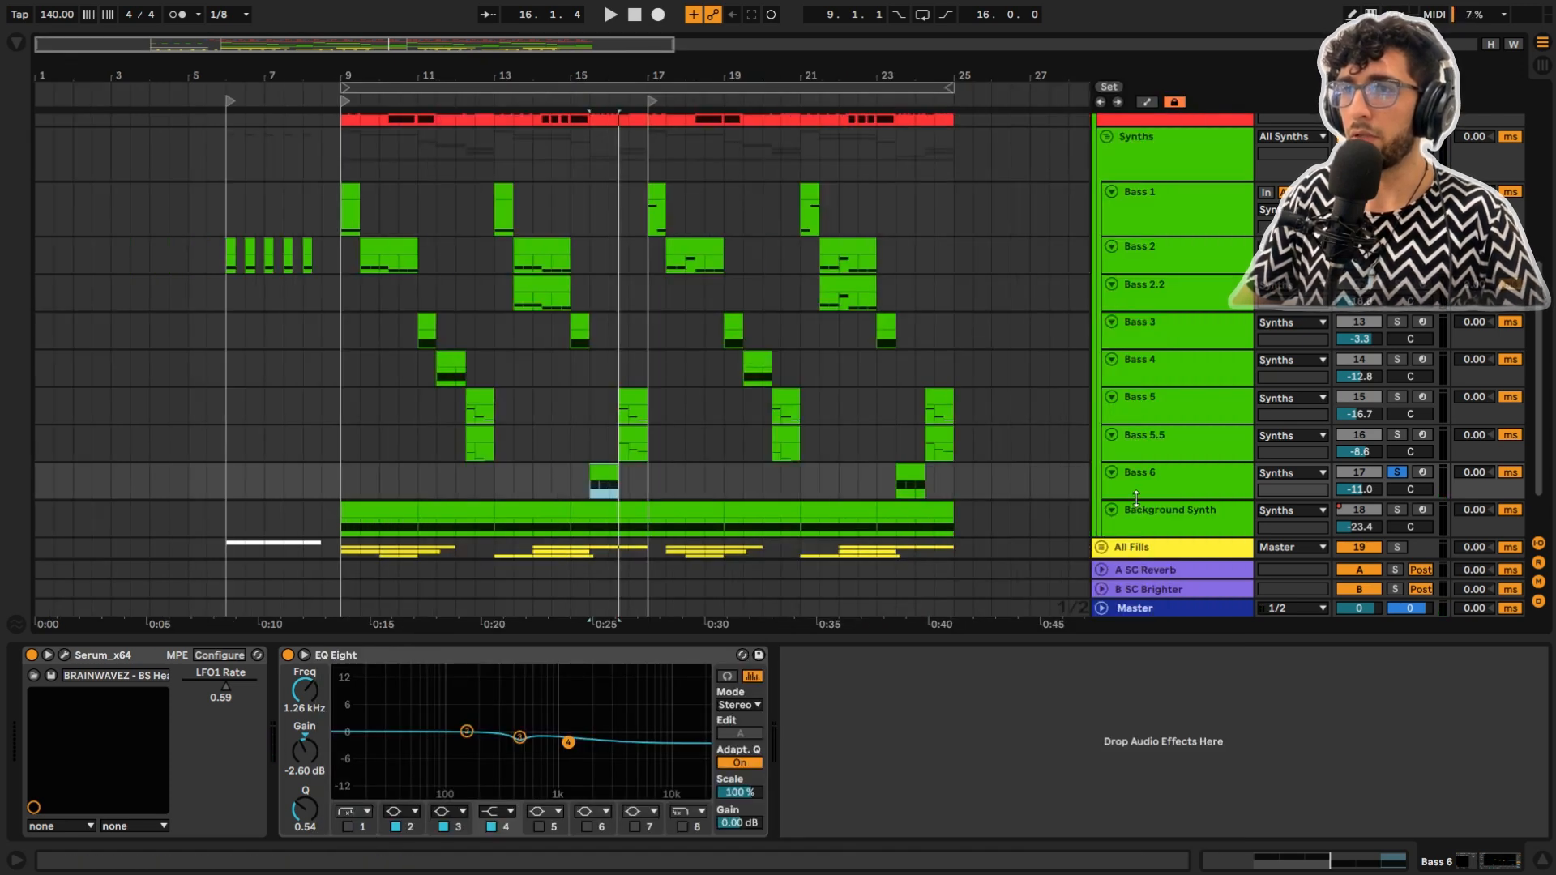
{"action": "left_click", "coordinate": [1179, 529]}
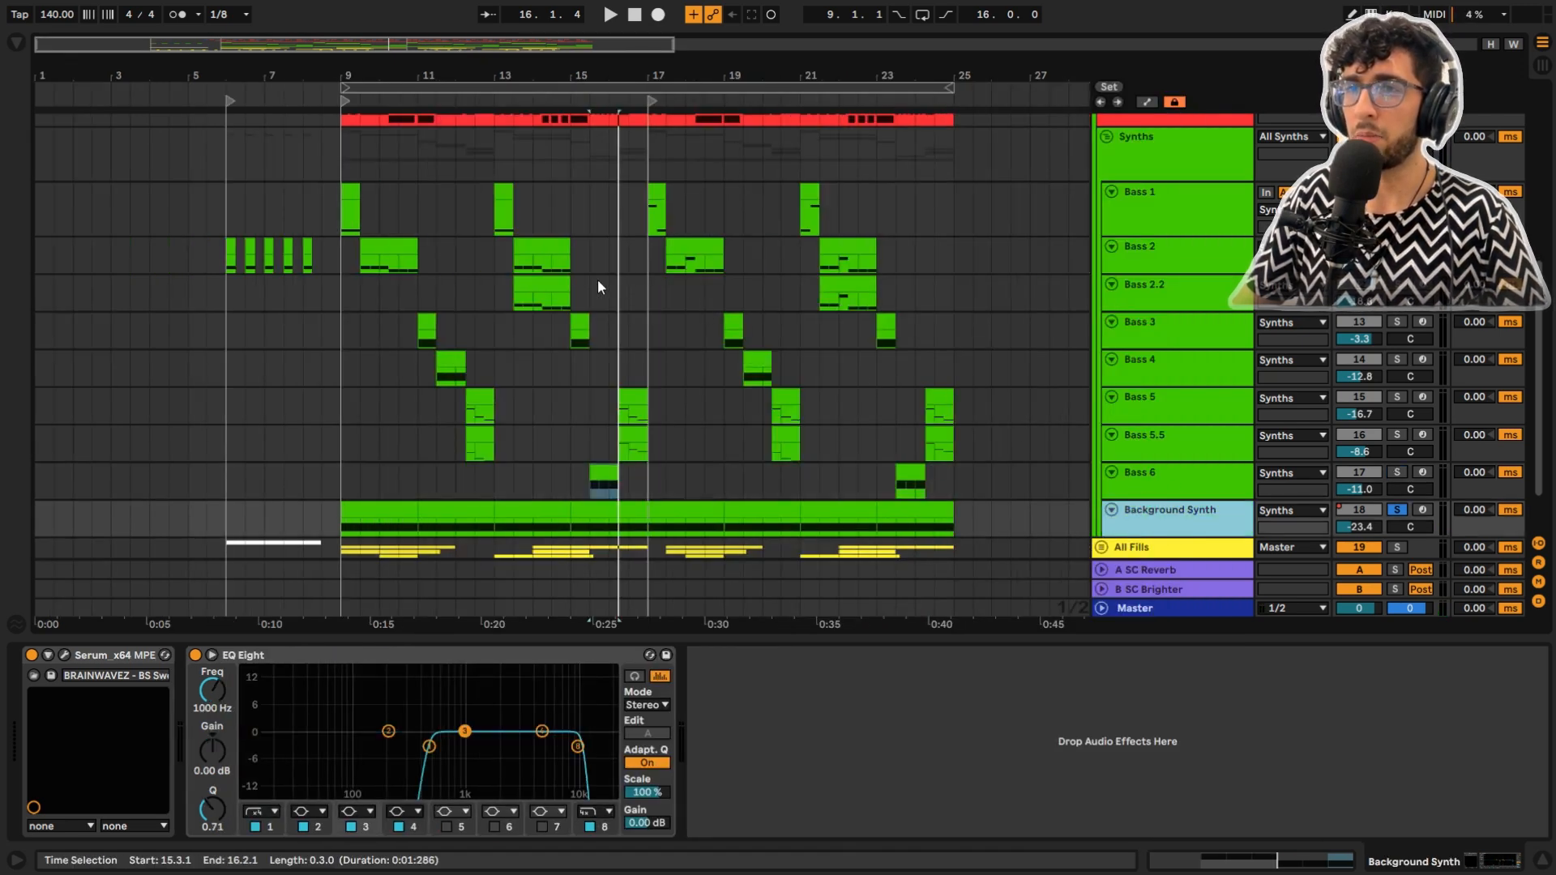
{"action": "scroll", "coordinate": [597, 284], "scroll_direction": "down", "scroll_amount": 3}
{"action": "left_click", "coordinate": [393, 448]}
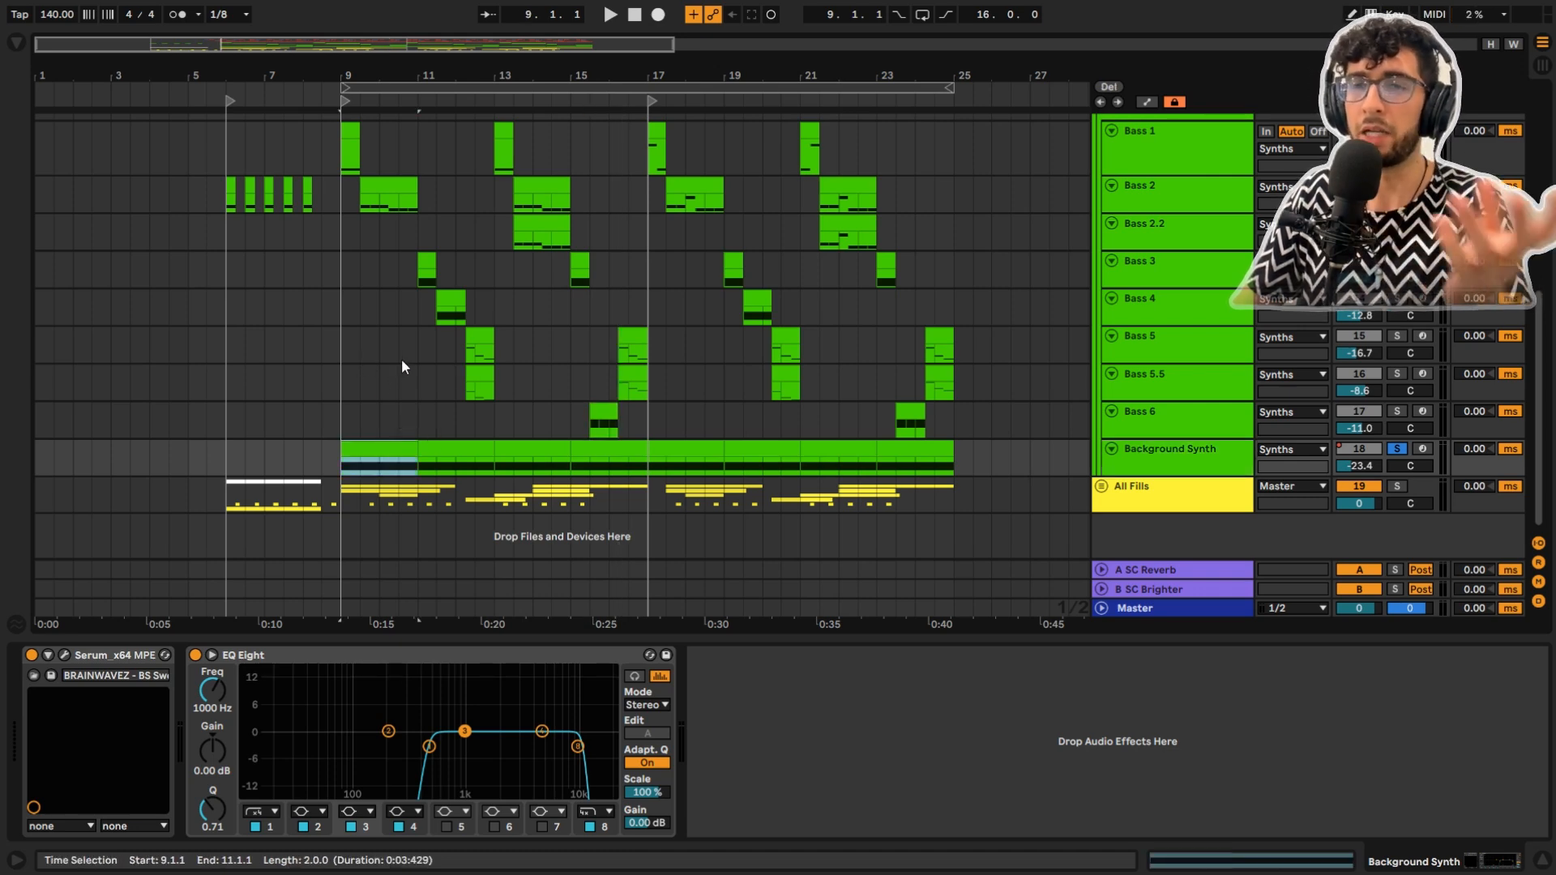
Play Background Synth from bar 9, raise its volume to -16.3, and enlarge the track's height
{"action": "scroll", "coordinate": [437, 357], "scroll_direction": "up", "scroll_amount": 2}
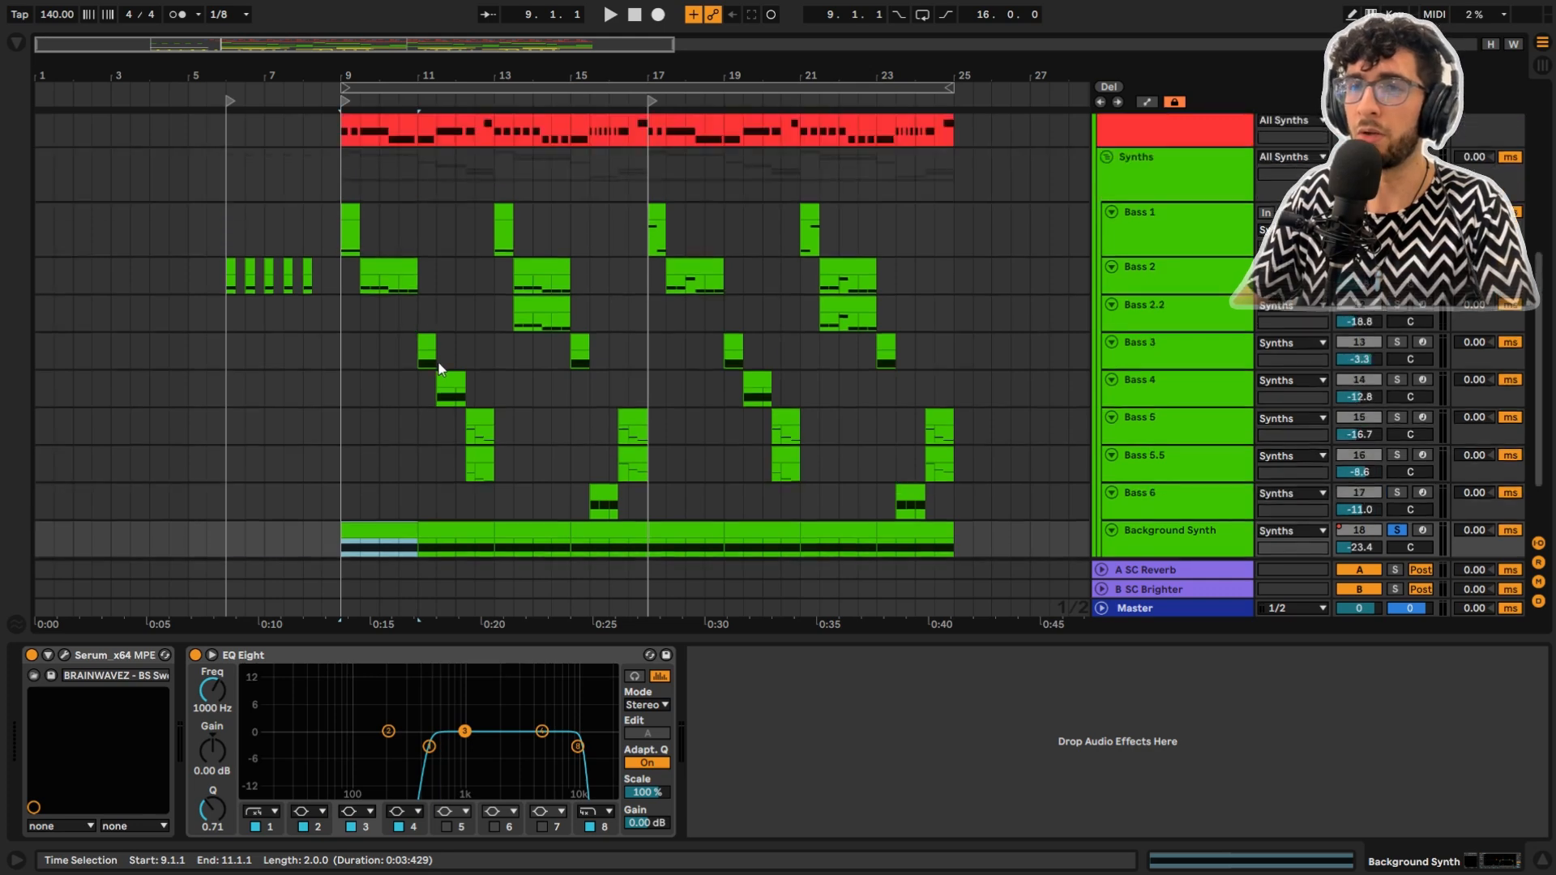
{"action": "scroll", "coordinate": [446, 365], "scroll_direction": "down", "scroll_amount": 2}
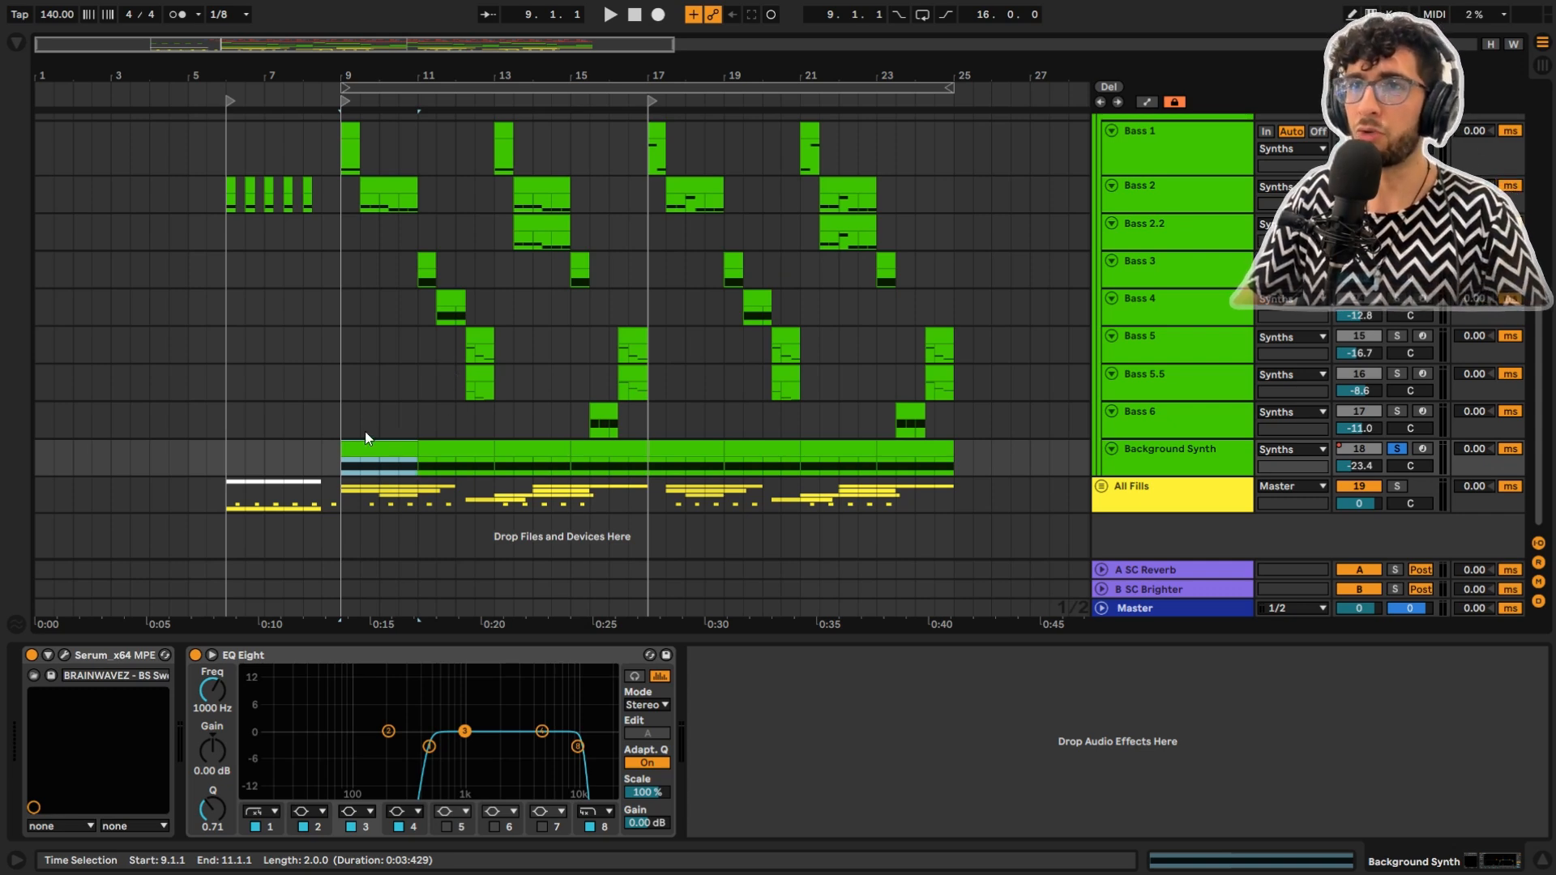
{"action": "scroll", "coordinate": [382, 431], "scroll_direction": "up", "scroll_amount": 3}
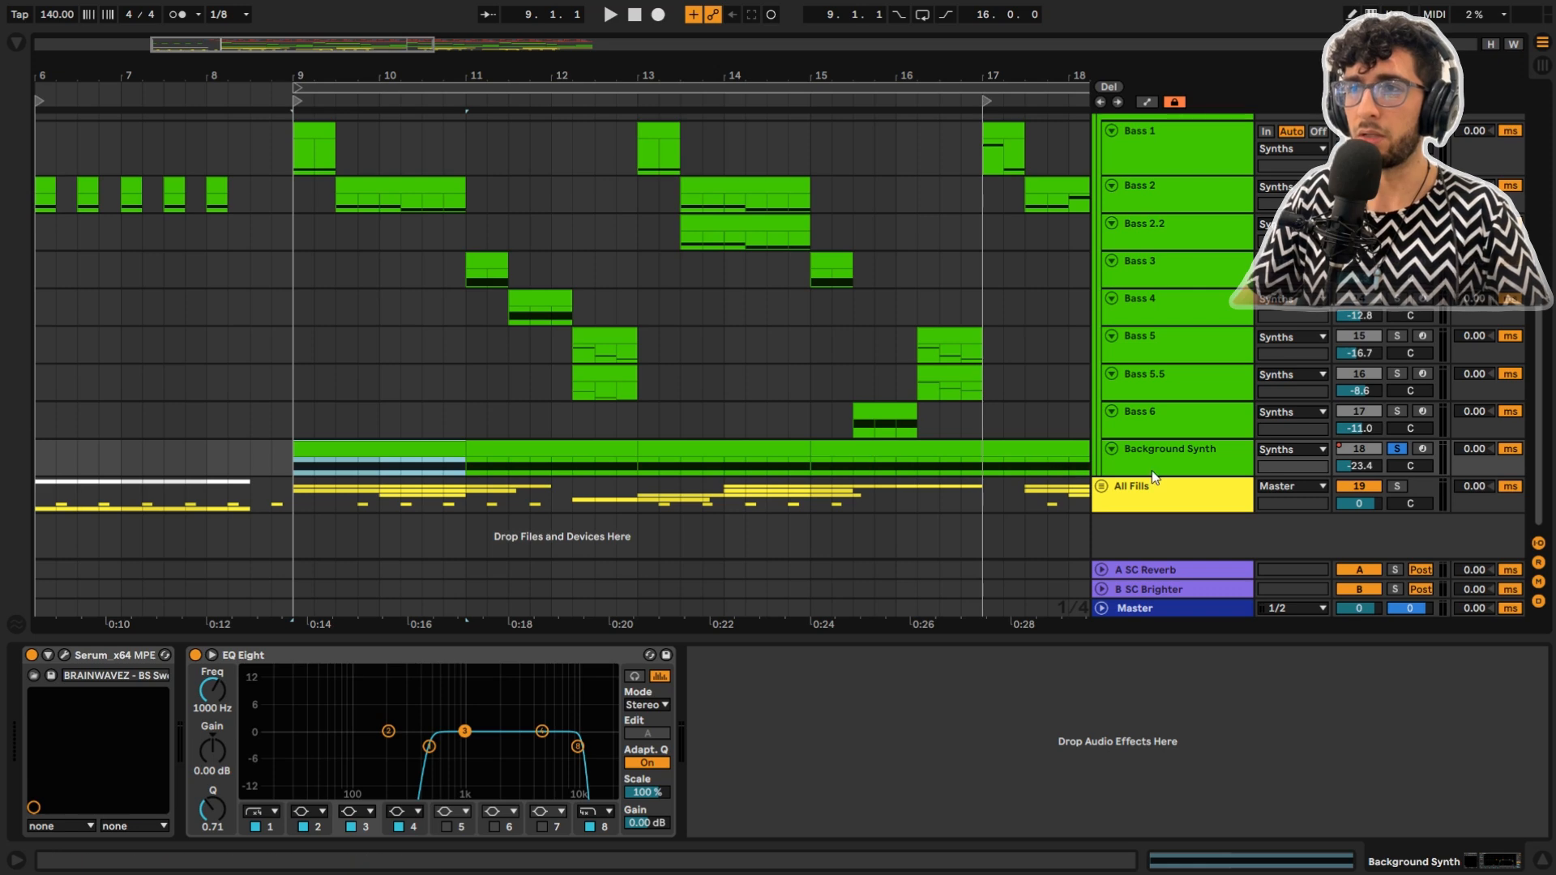
{"action": "key", "text": "space"}
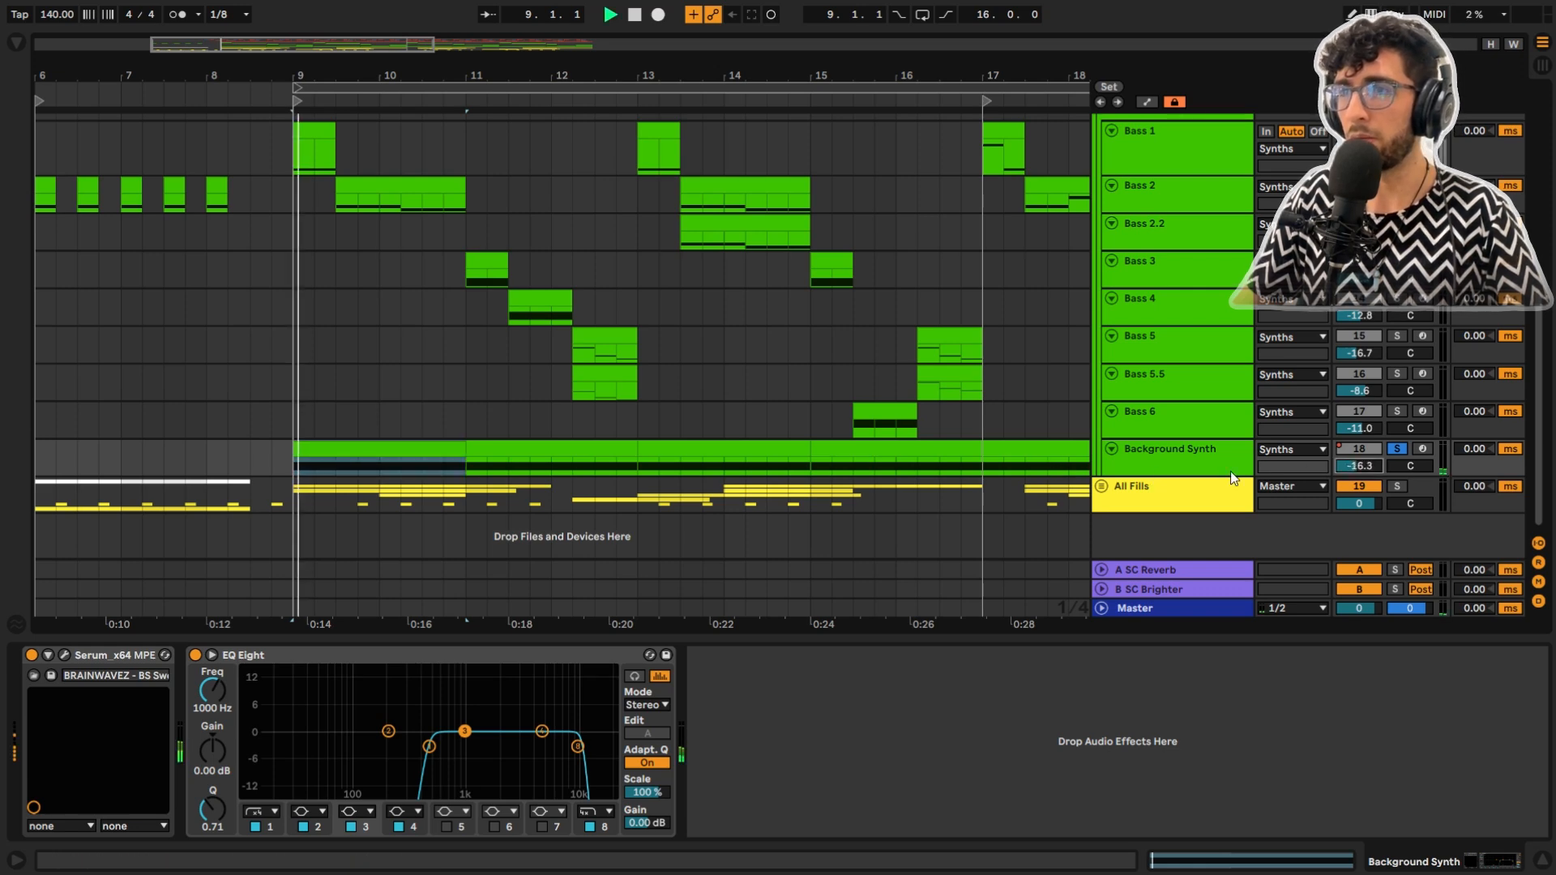
{"action": "left_click_drag", "start_coordinate": [1193, 473], "coordinate": [1193, 558]}
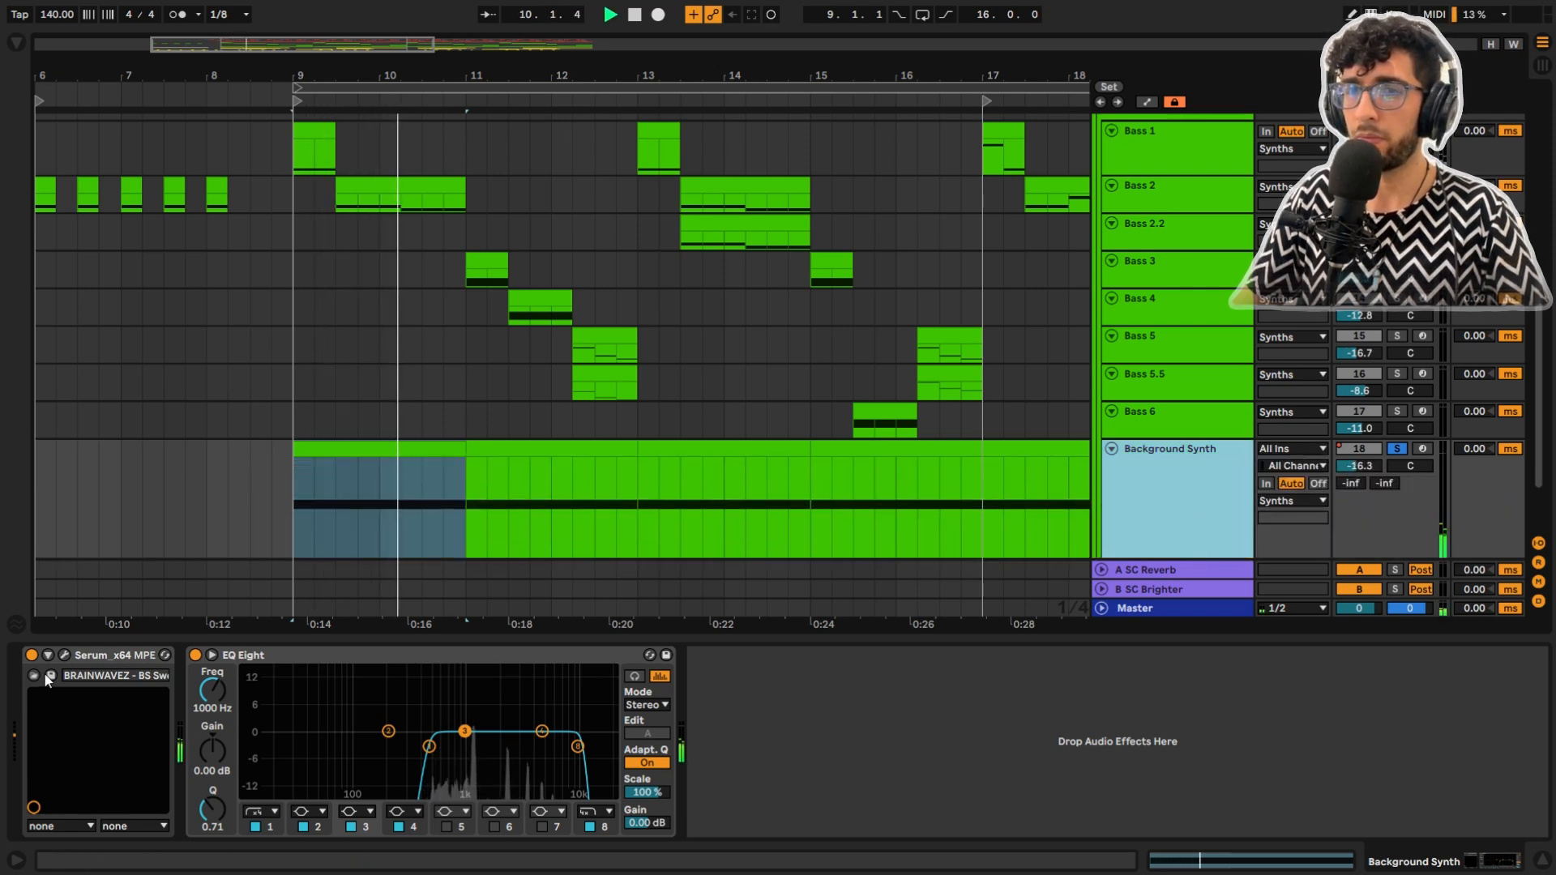
Open Background Synth's Serum, switch off its Reverb, Filter and Hyper/Dimension effects, and play the dry sound
{"action": "left_click", "coordinate": [65, 653]}
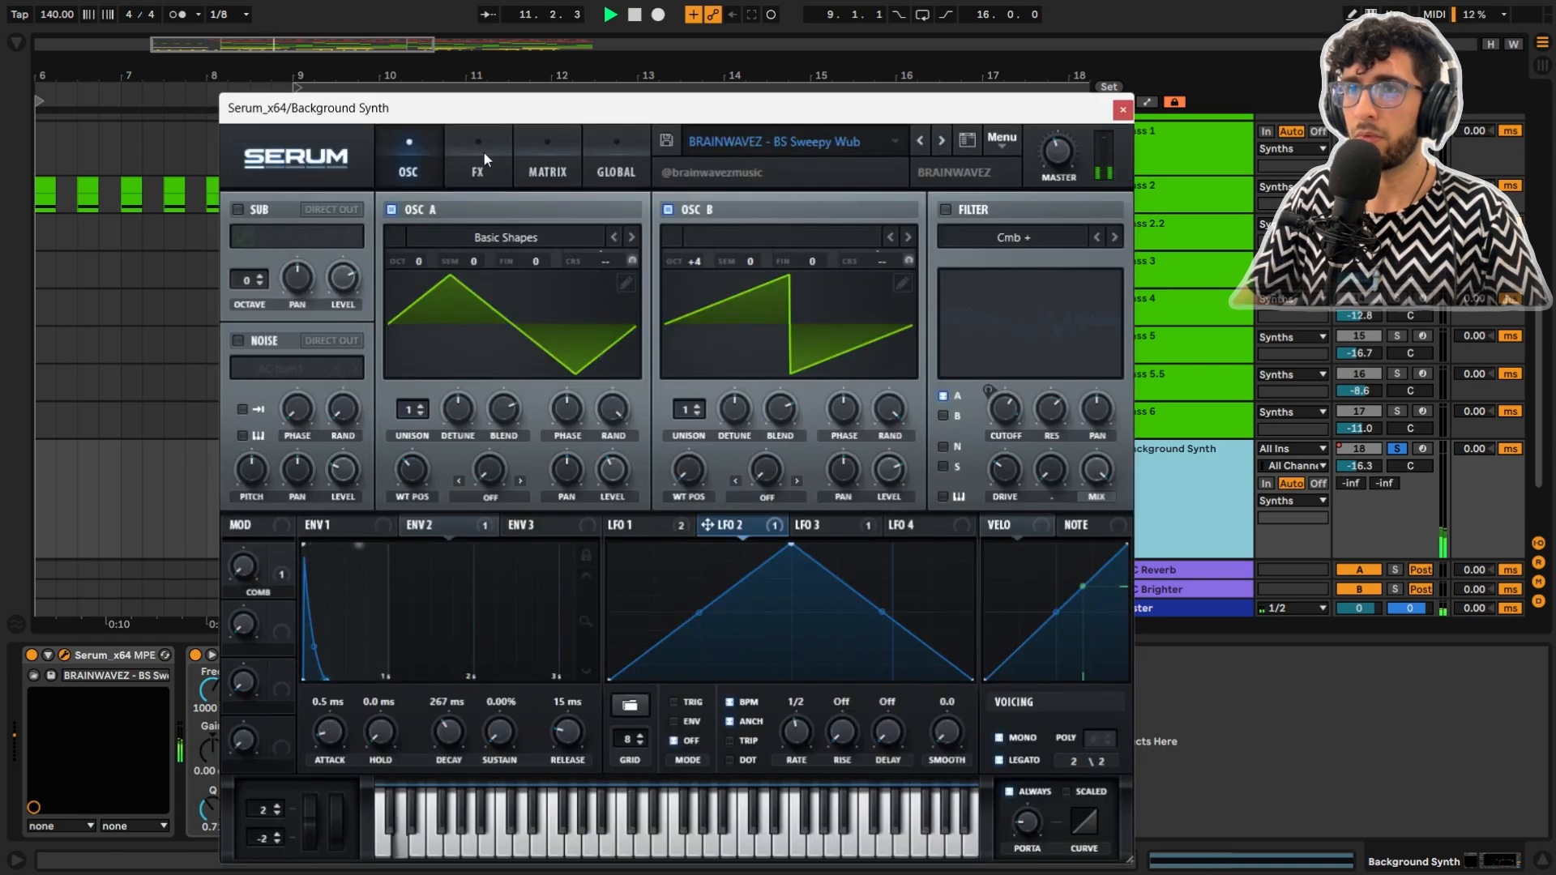
{"action": "left_click_drag", "start_coordinate": [486, 117], "coordinate": [694, 125]}
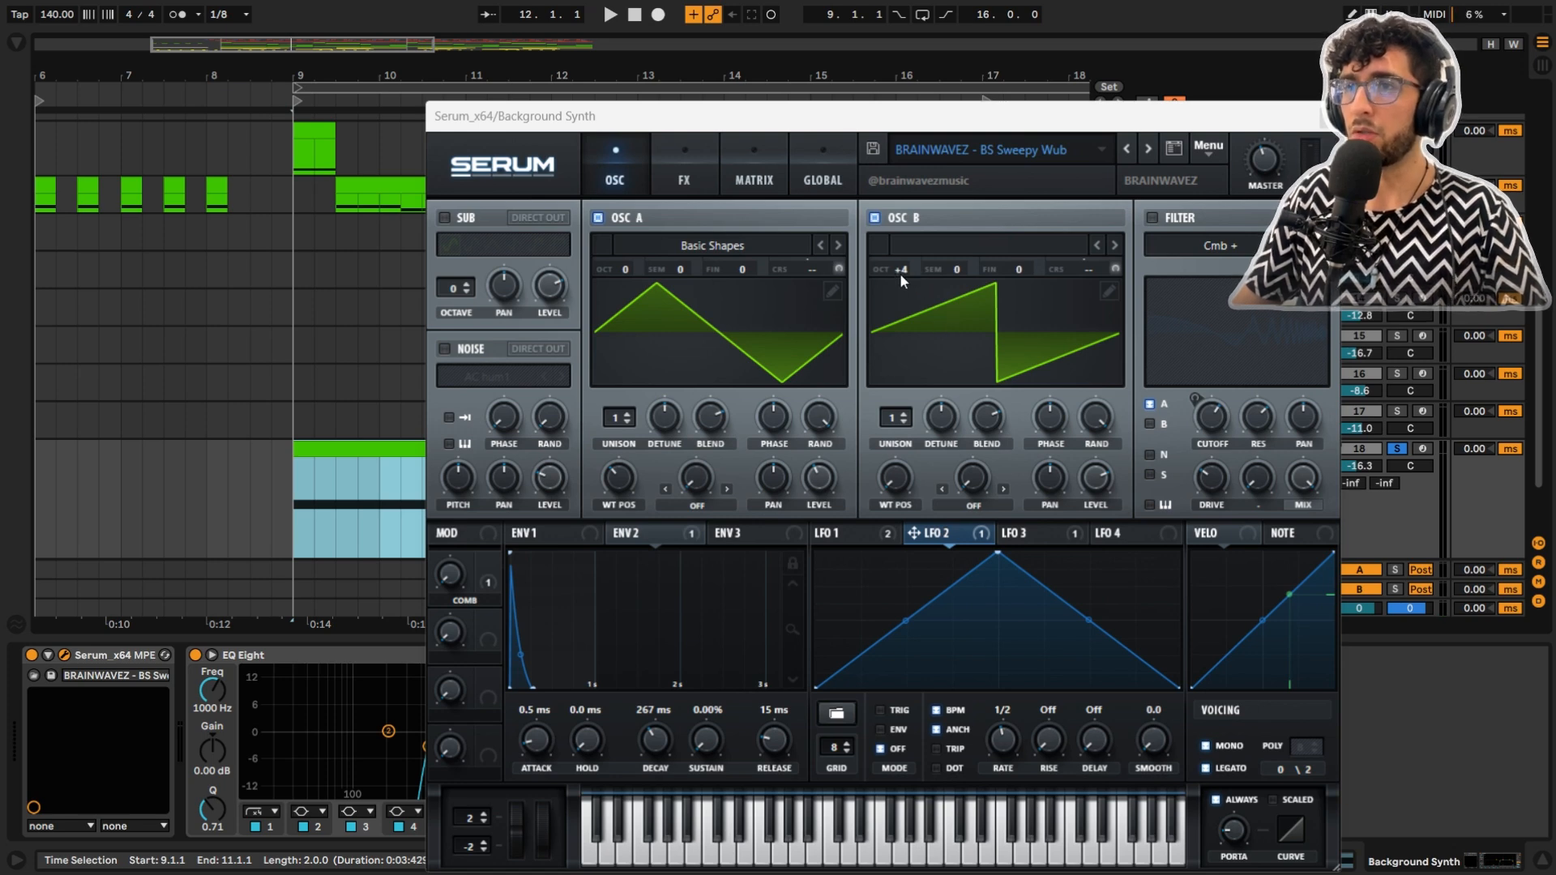
{"action": "left_click", "coordinate": [690, 175]}
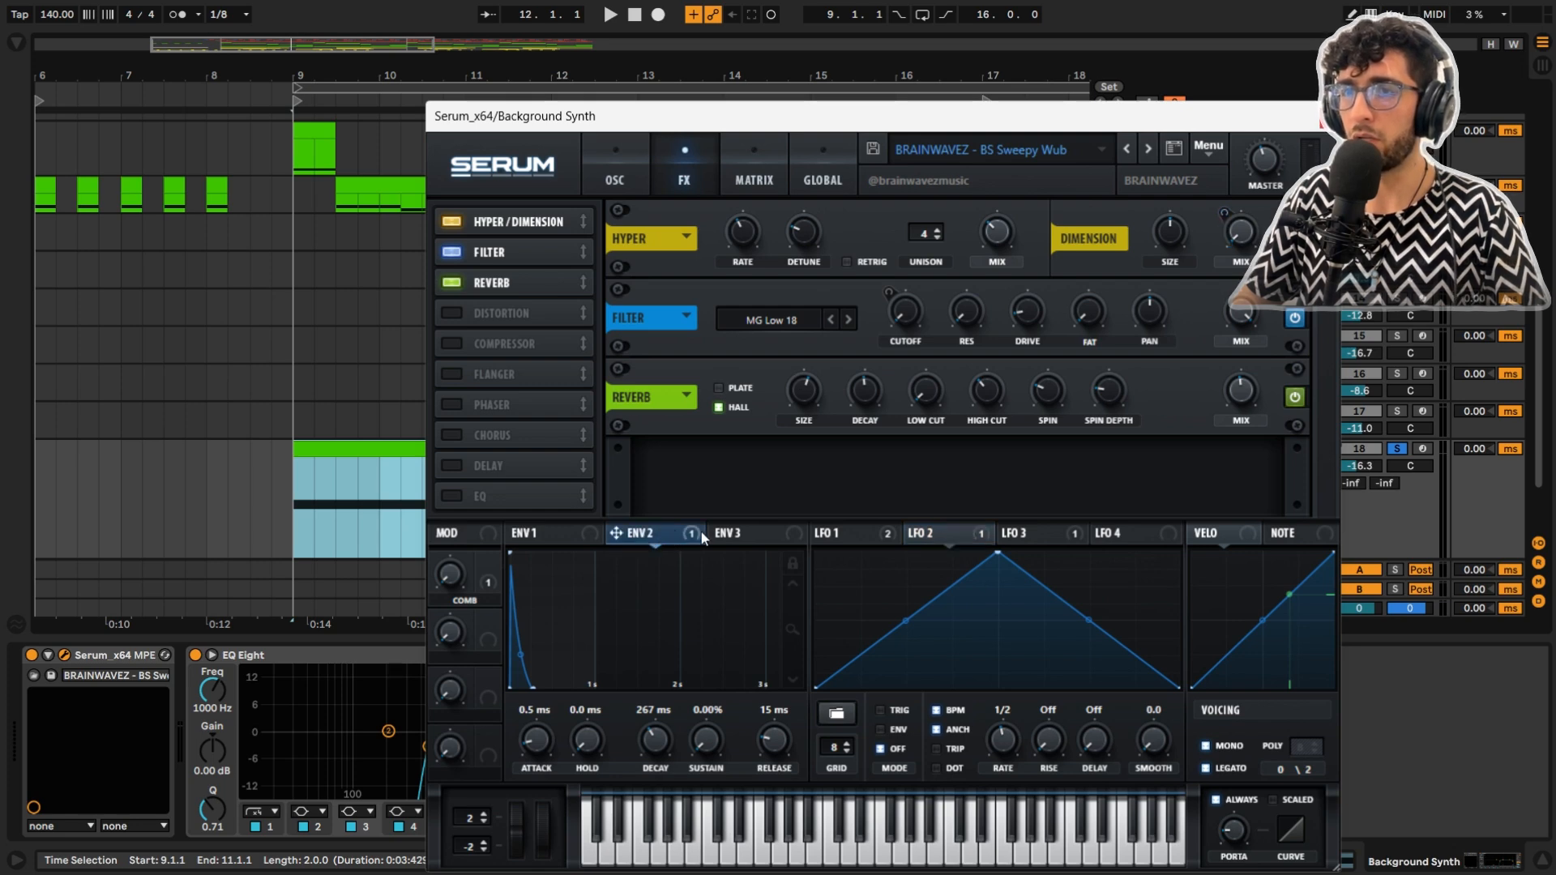
{"action": "left_click", "coordinate": [452, 282]}
{"action": "left_click", "coordinate": [451, 252]}
{"action": "left_click", "coordinate": [452, 222]}
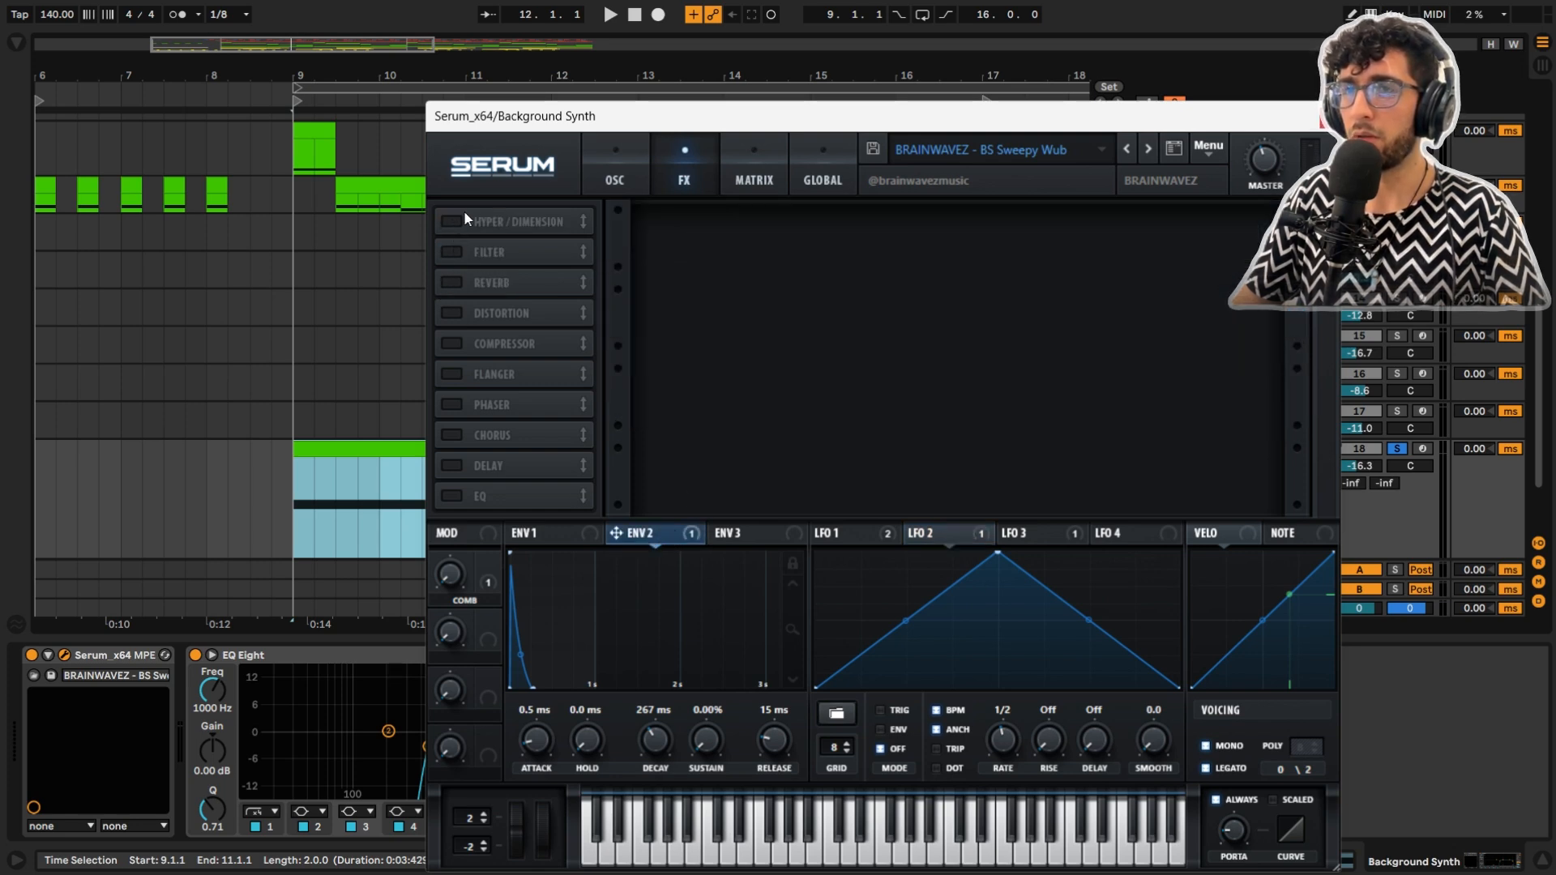
{"action": "key", "text": "space"}
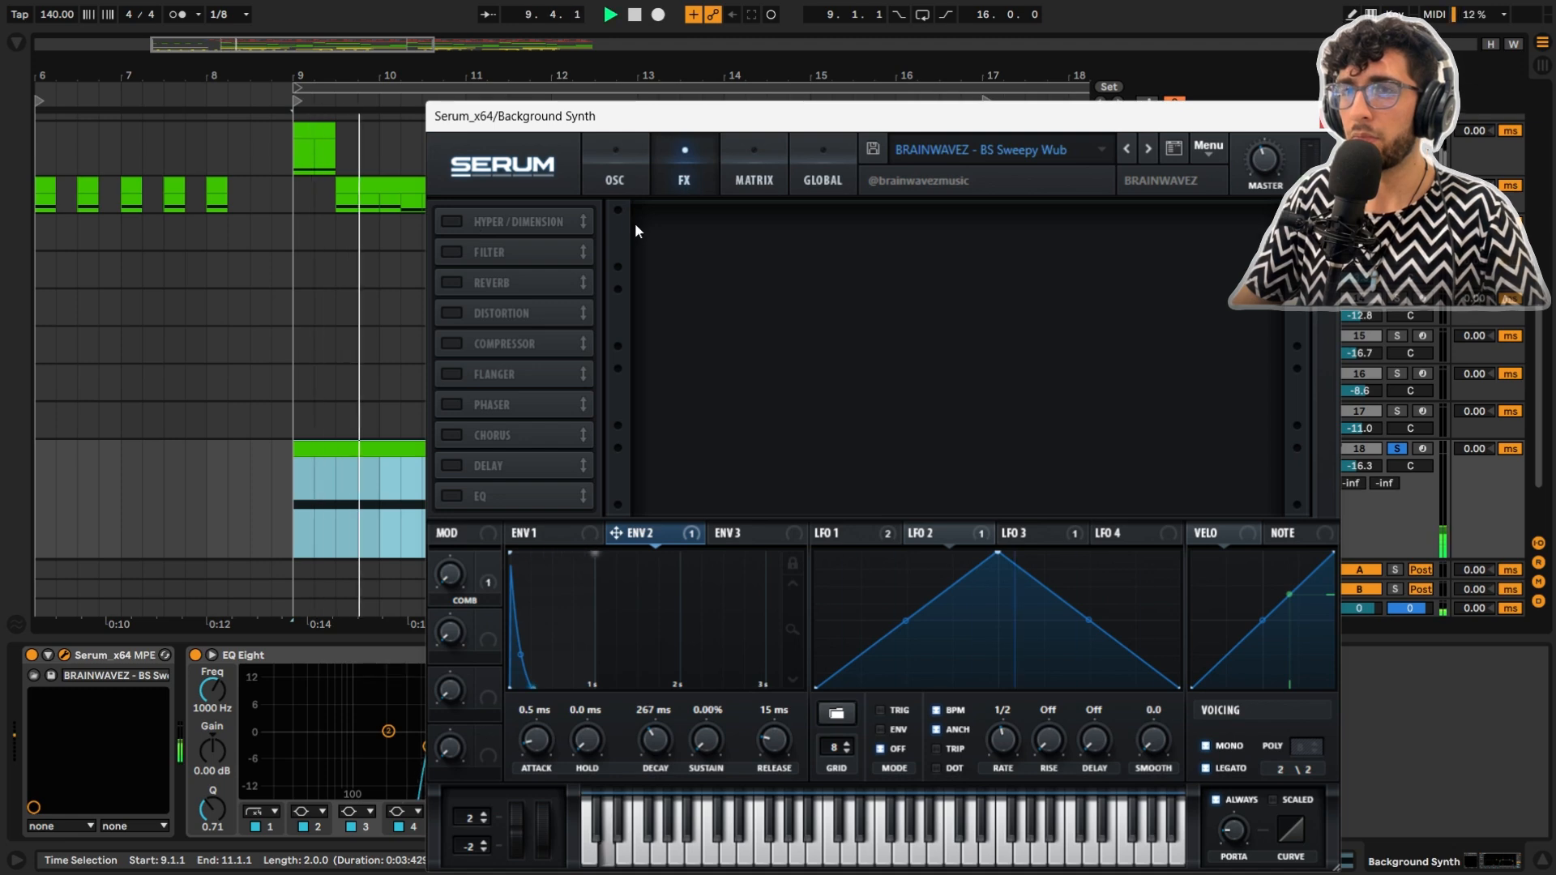
Switch Hyper/Dimension, the MG Low 18 Filter and Reverb back on in turn, inspecting LFOs 1 to 3 and Envelope 2 along the way
{"action": "left_click", "coordinate": [452, 222]}
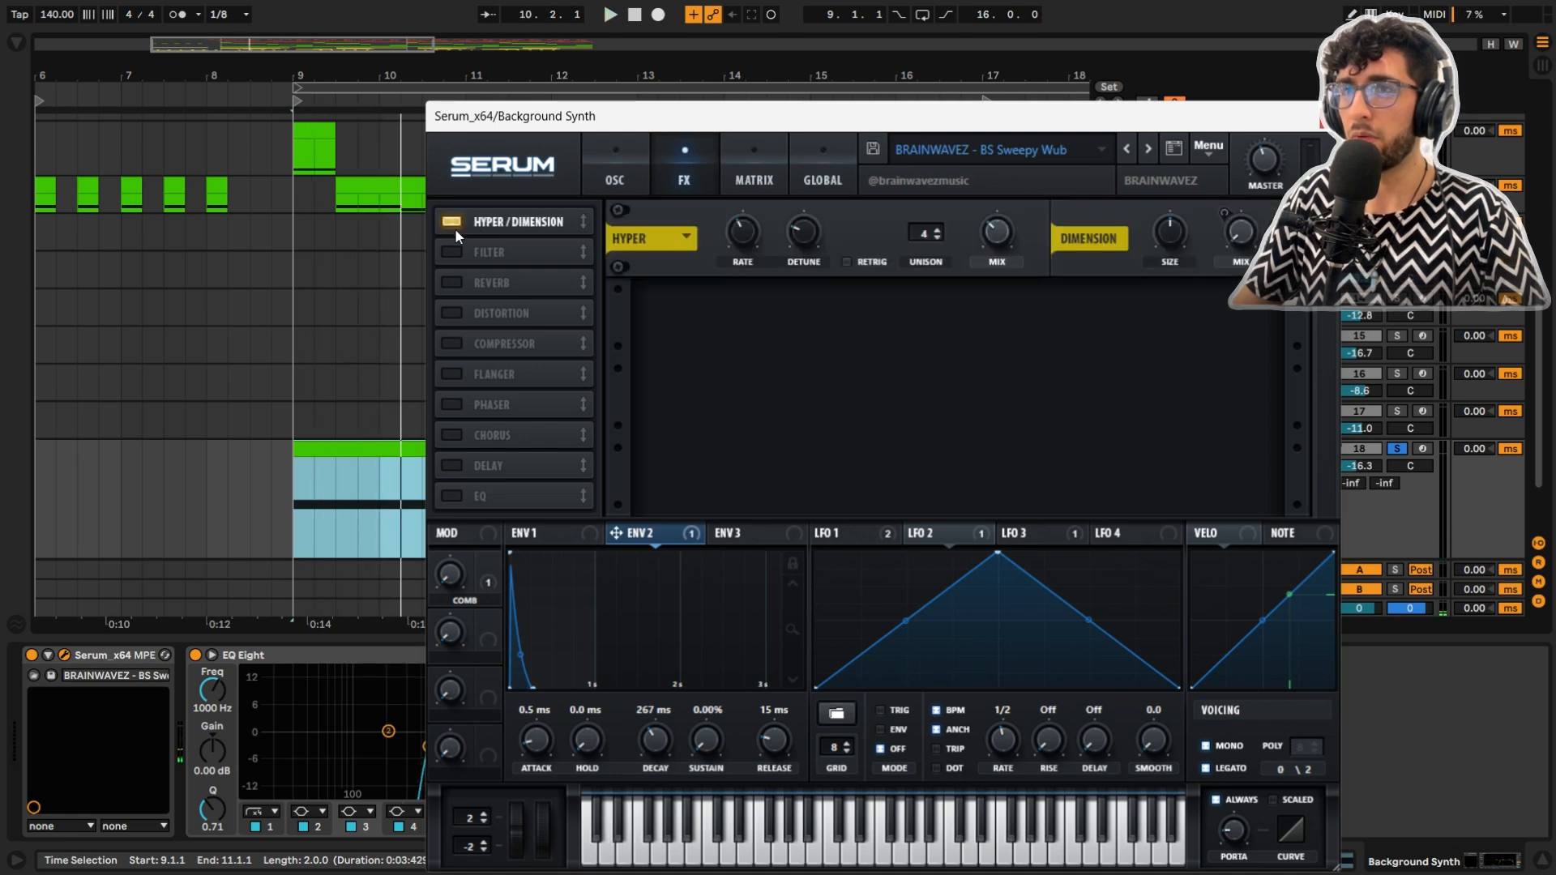
{"action": "left_click", "coordinate": [451, 252]}
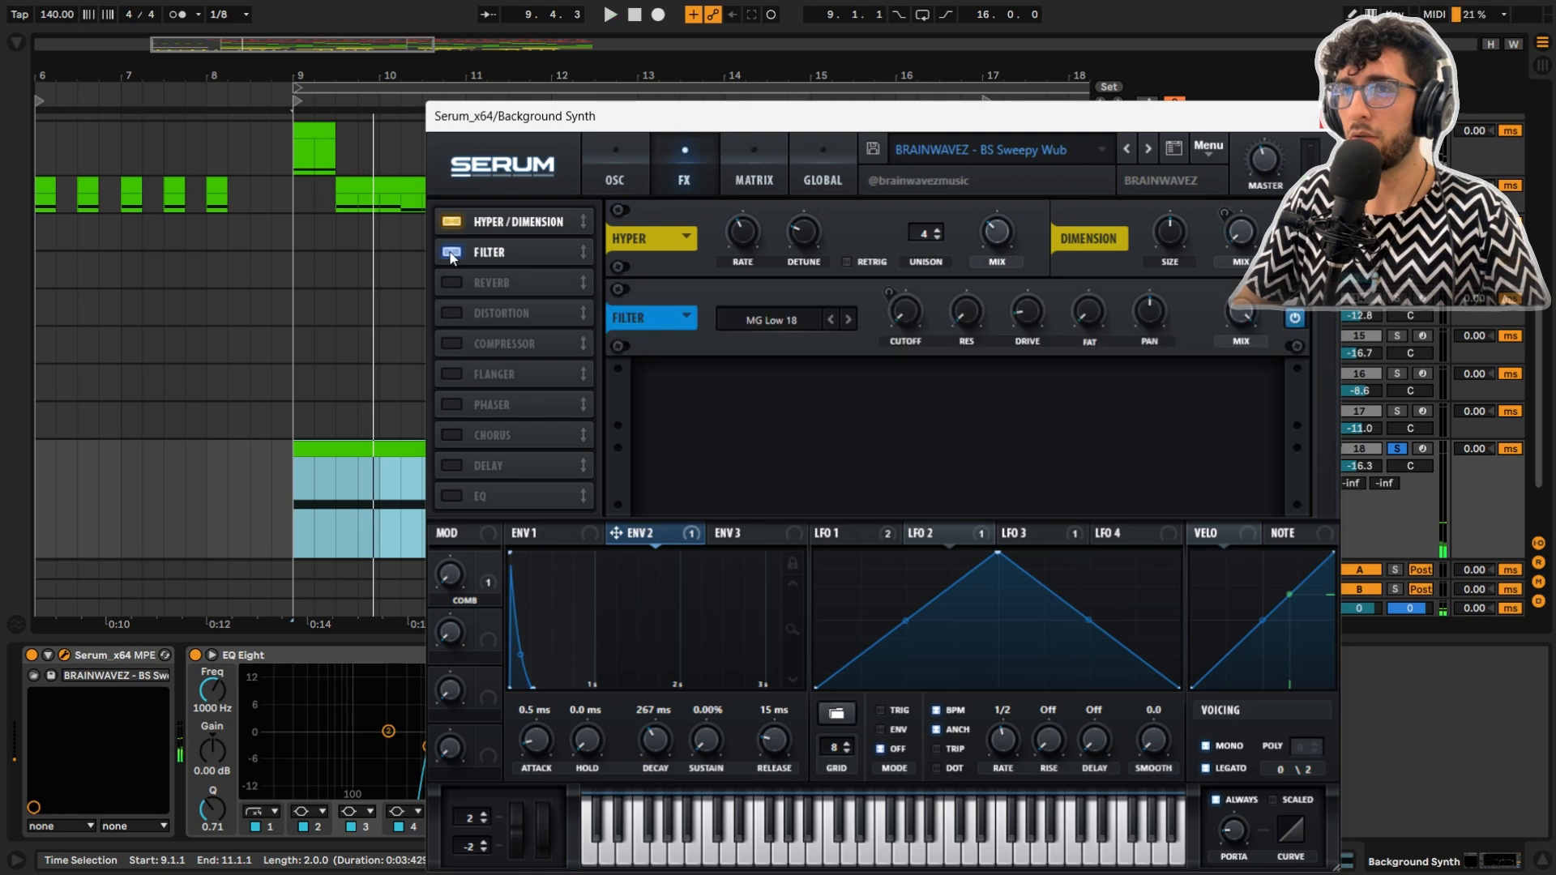
{"action": "left_click", "coordinate": [928, 534]}
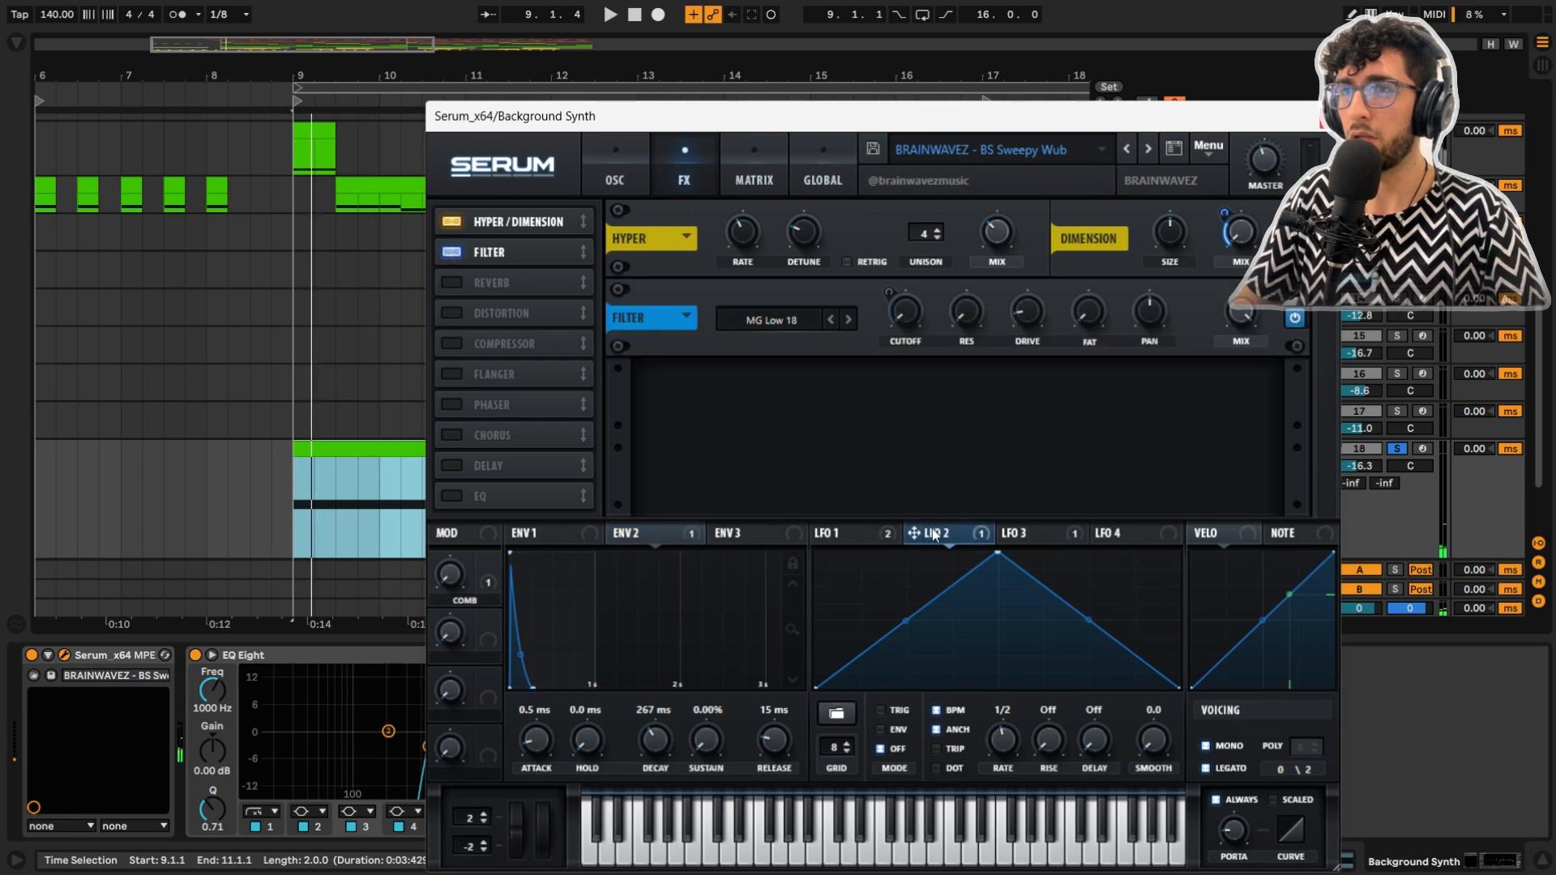
{"action": "left_click", "coordinate": [823, 535]}
{"action": "left_click", "coordinate": [671, 533]}
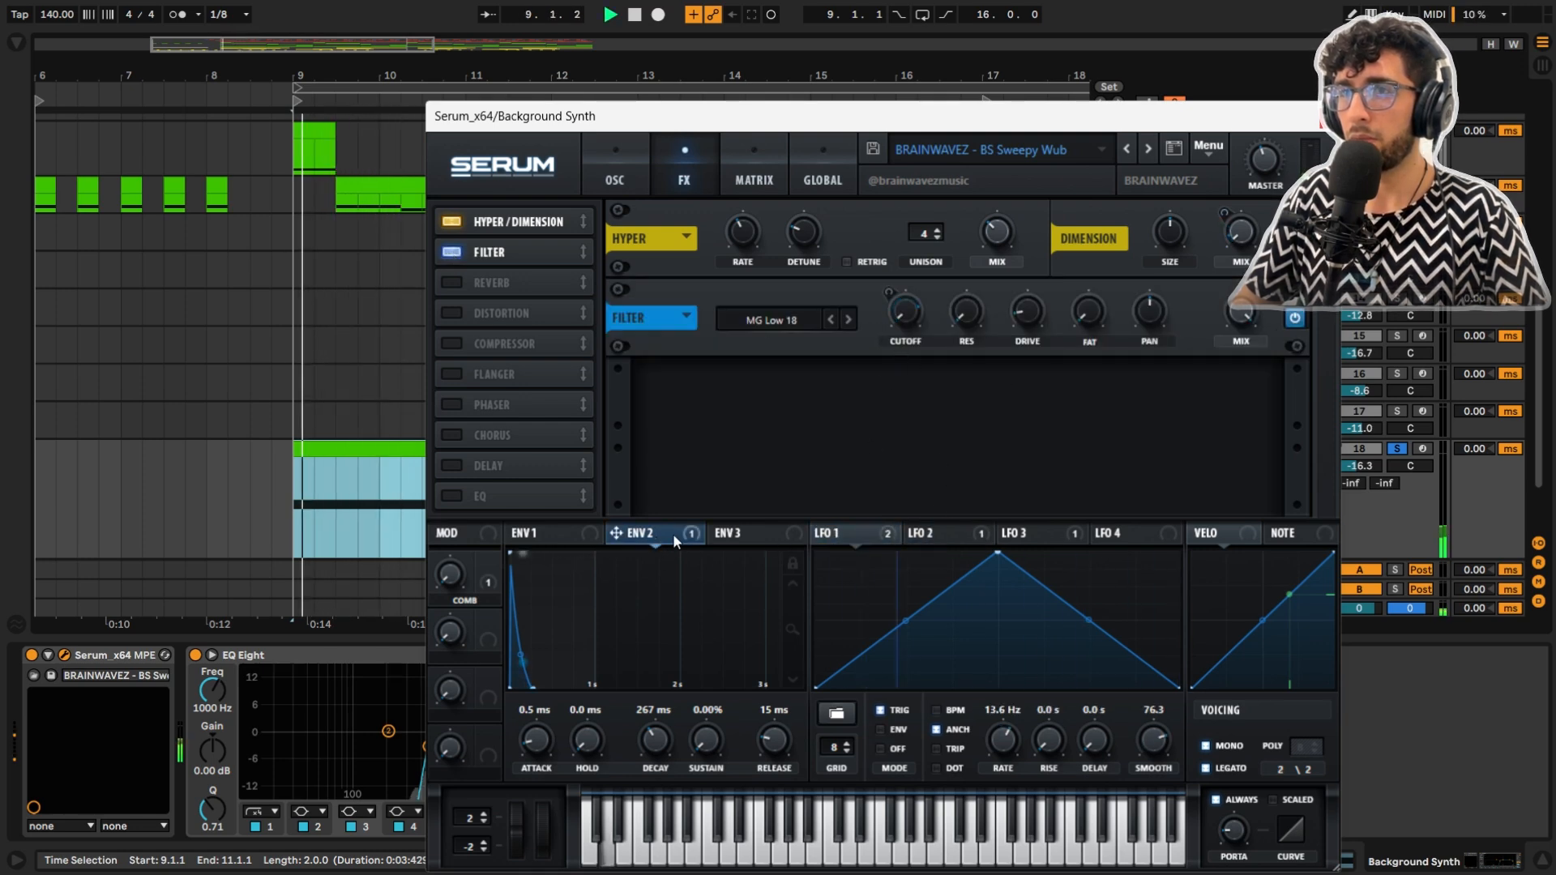
{"action": "left_click", "coordinate": [1062, 533]}
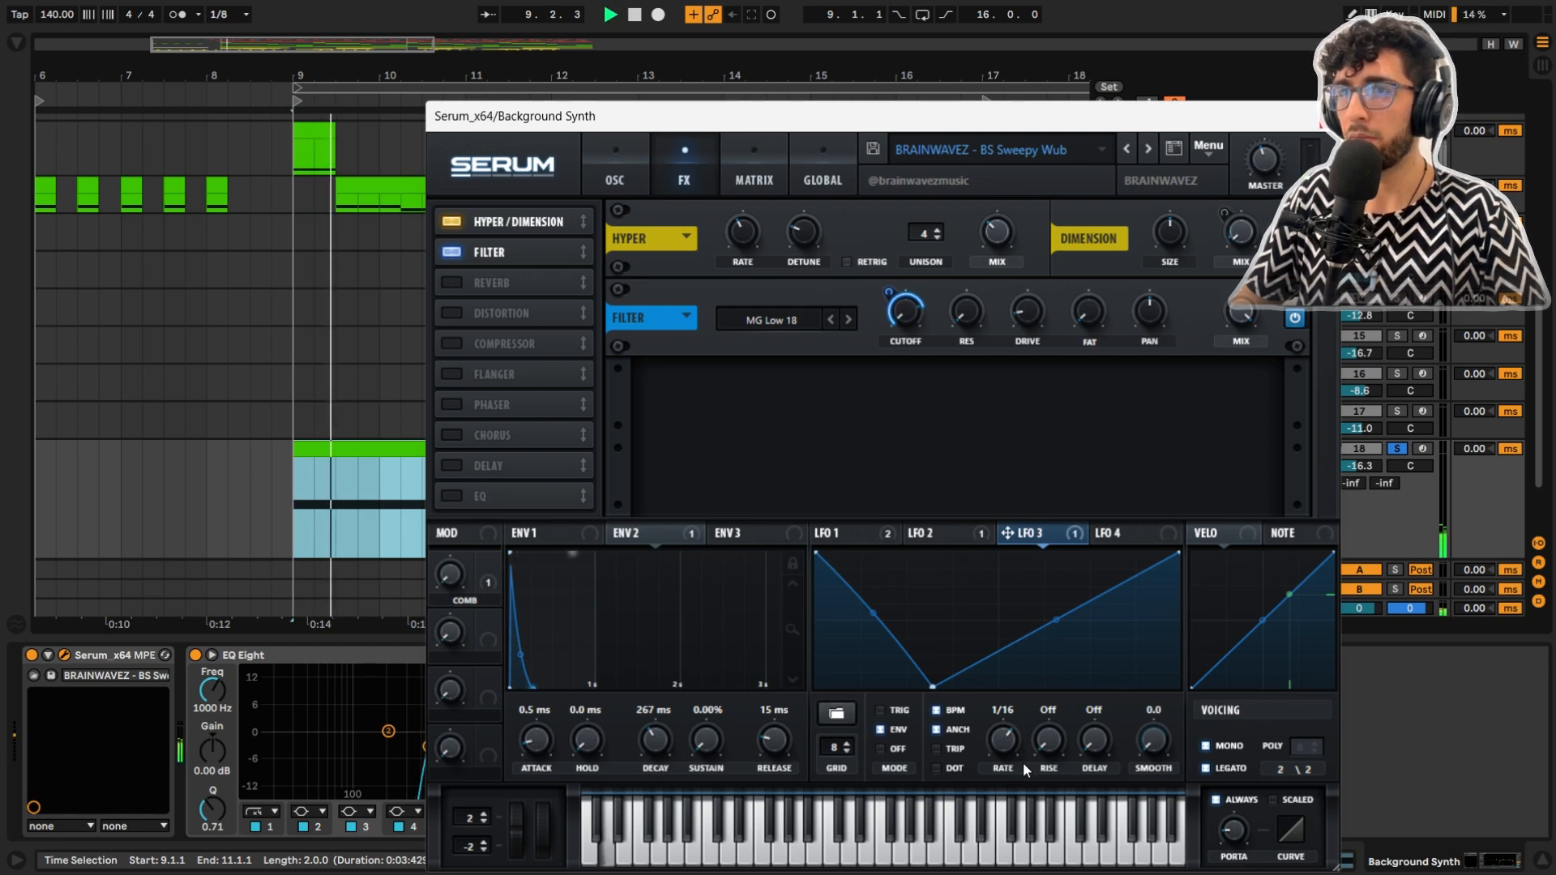
{"action": "left_click", "coordinate": [452, 284]}
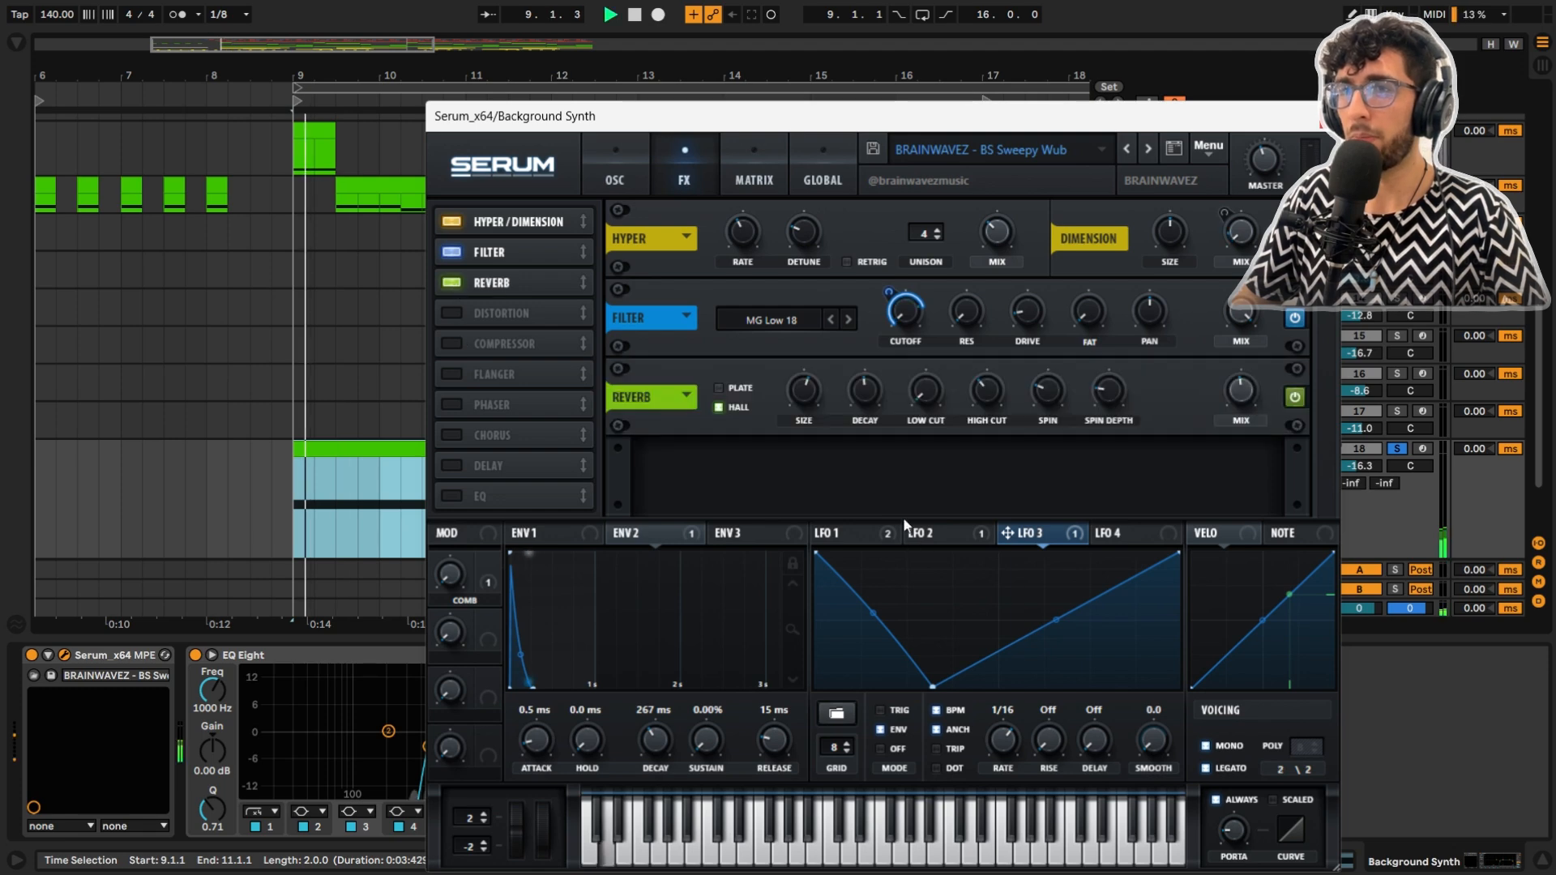
Examine Background Synth's modulation matrix and LFO 1's pitch modulation settings while playing the sound
{"action": "left_click", "coordinate": [750, 178]}
{"action": "left_click", "coordinate": [614, 175]}
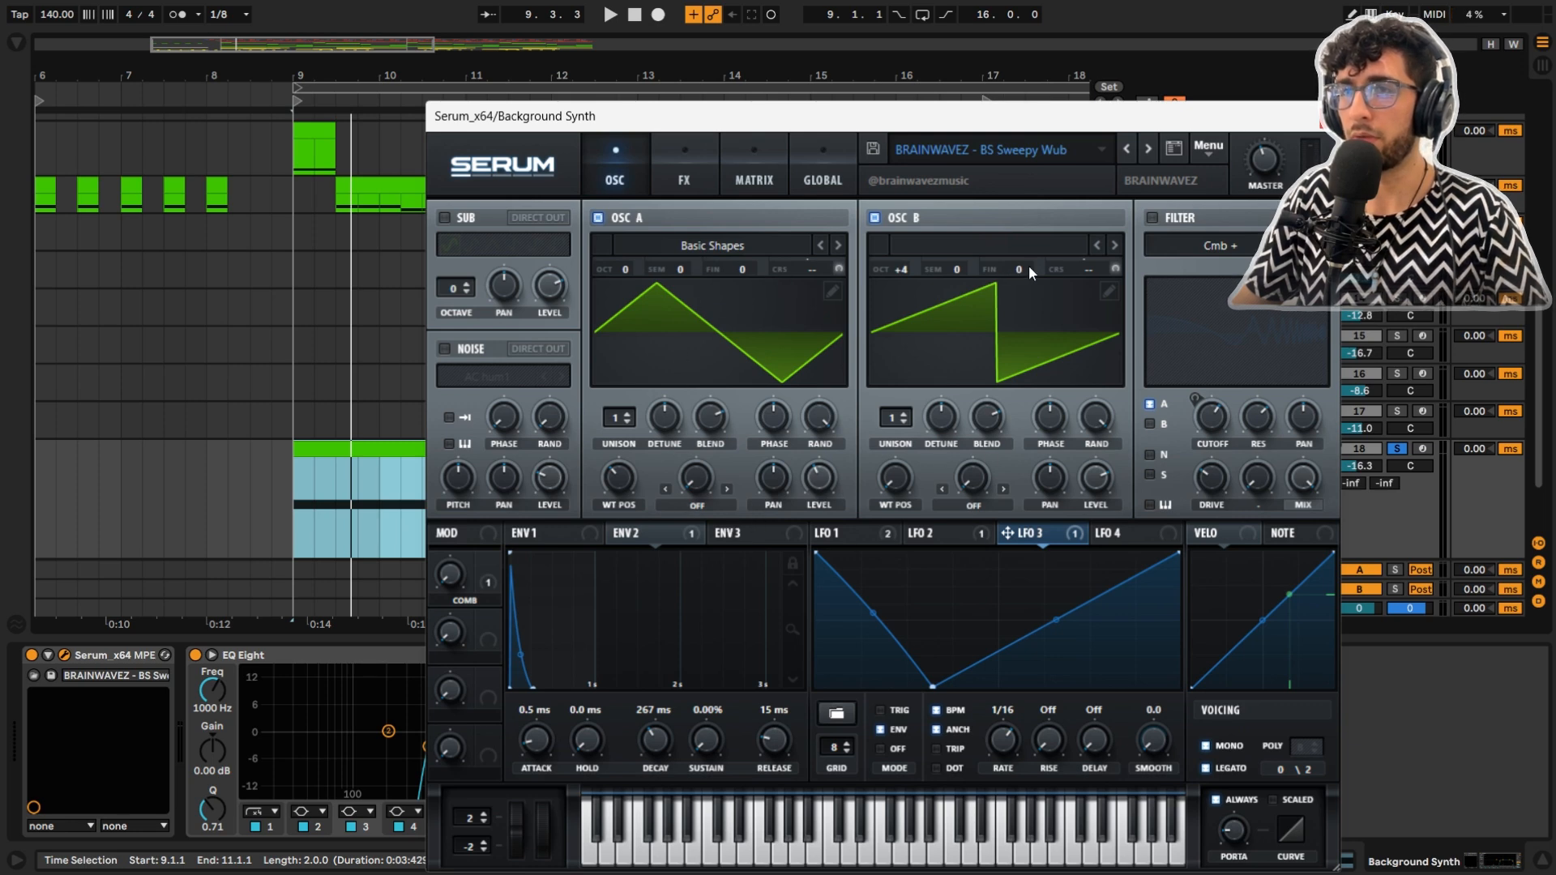
{"action": "left_click", "coordinate": [752, 176]}
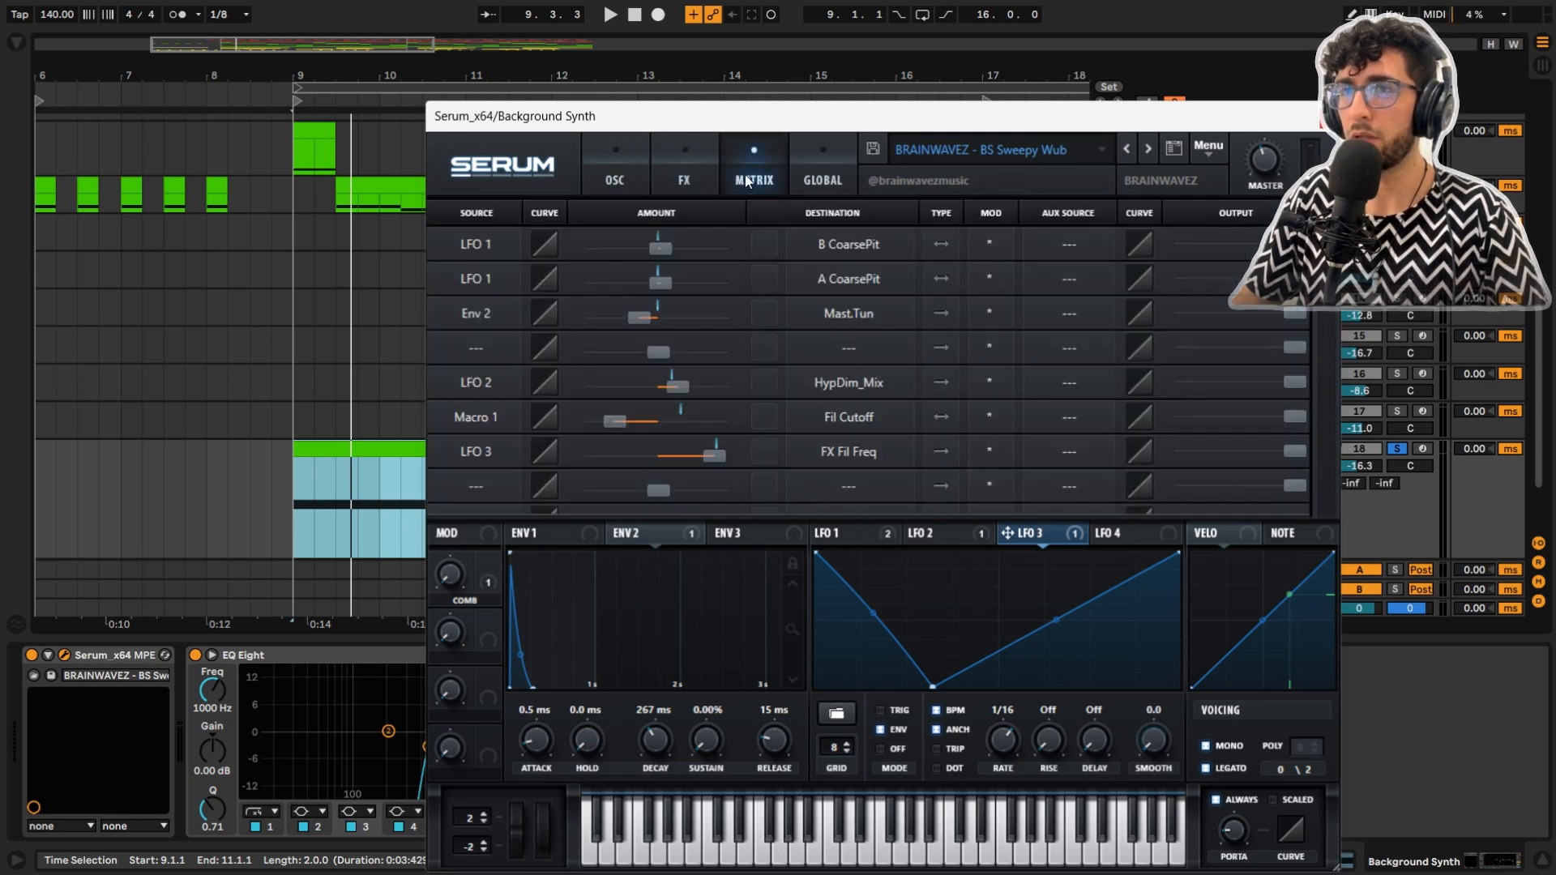
{"action": "key", "text": "space"}
{"action": "key", "text": "space"}
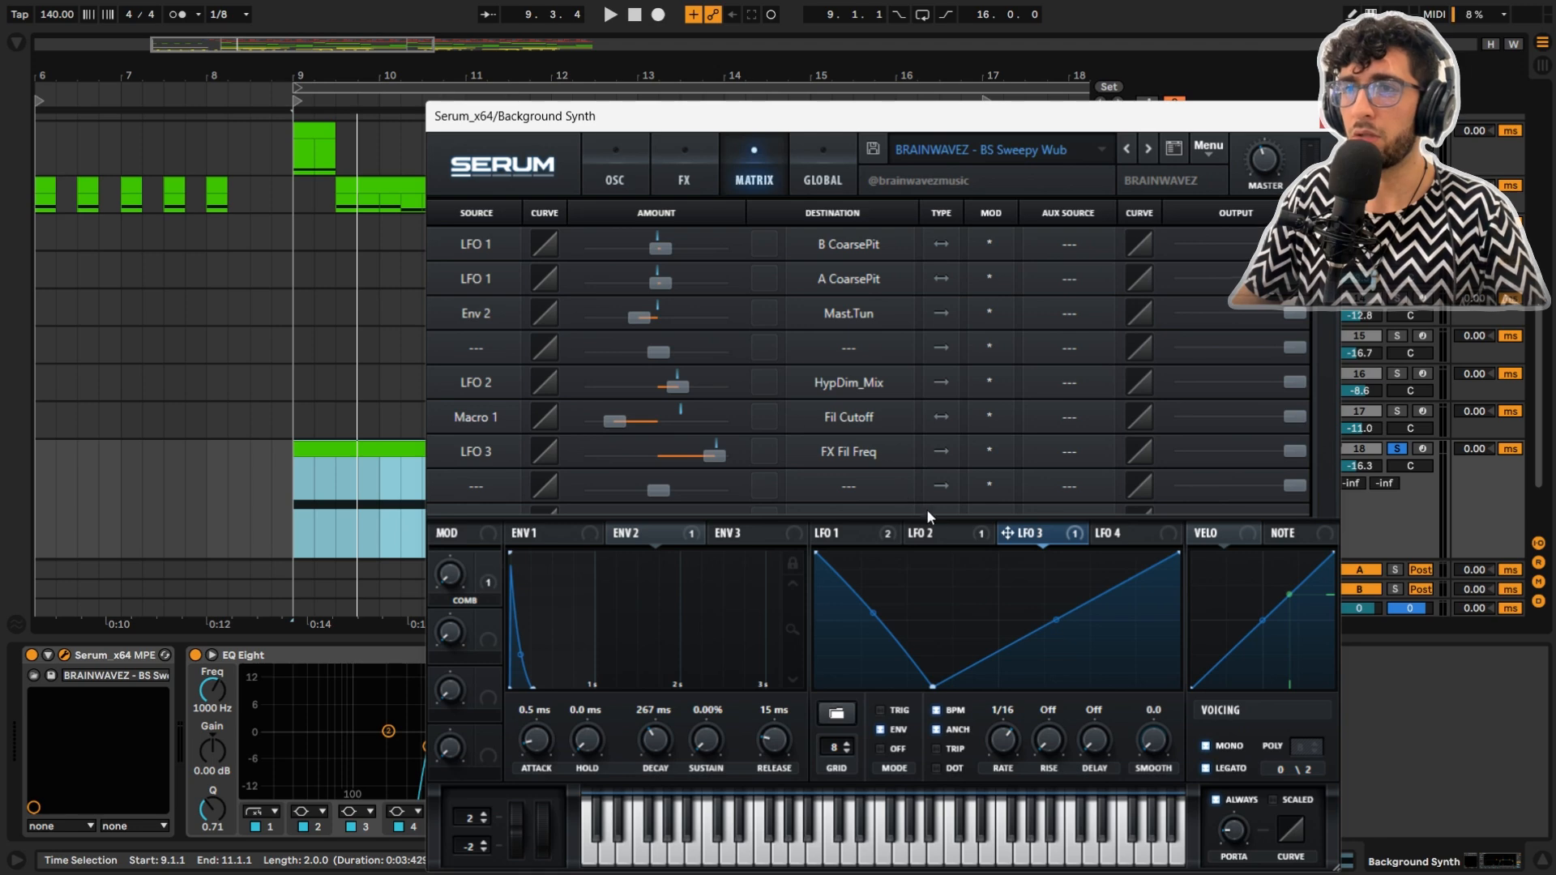
{"action": "left_click", "coordinate": [940, 536]}
{"action": "left_click", "coordinate": [890, 532]}
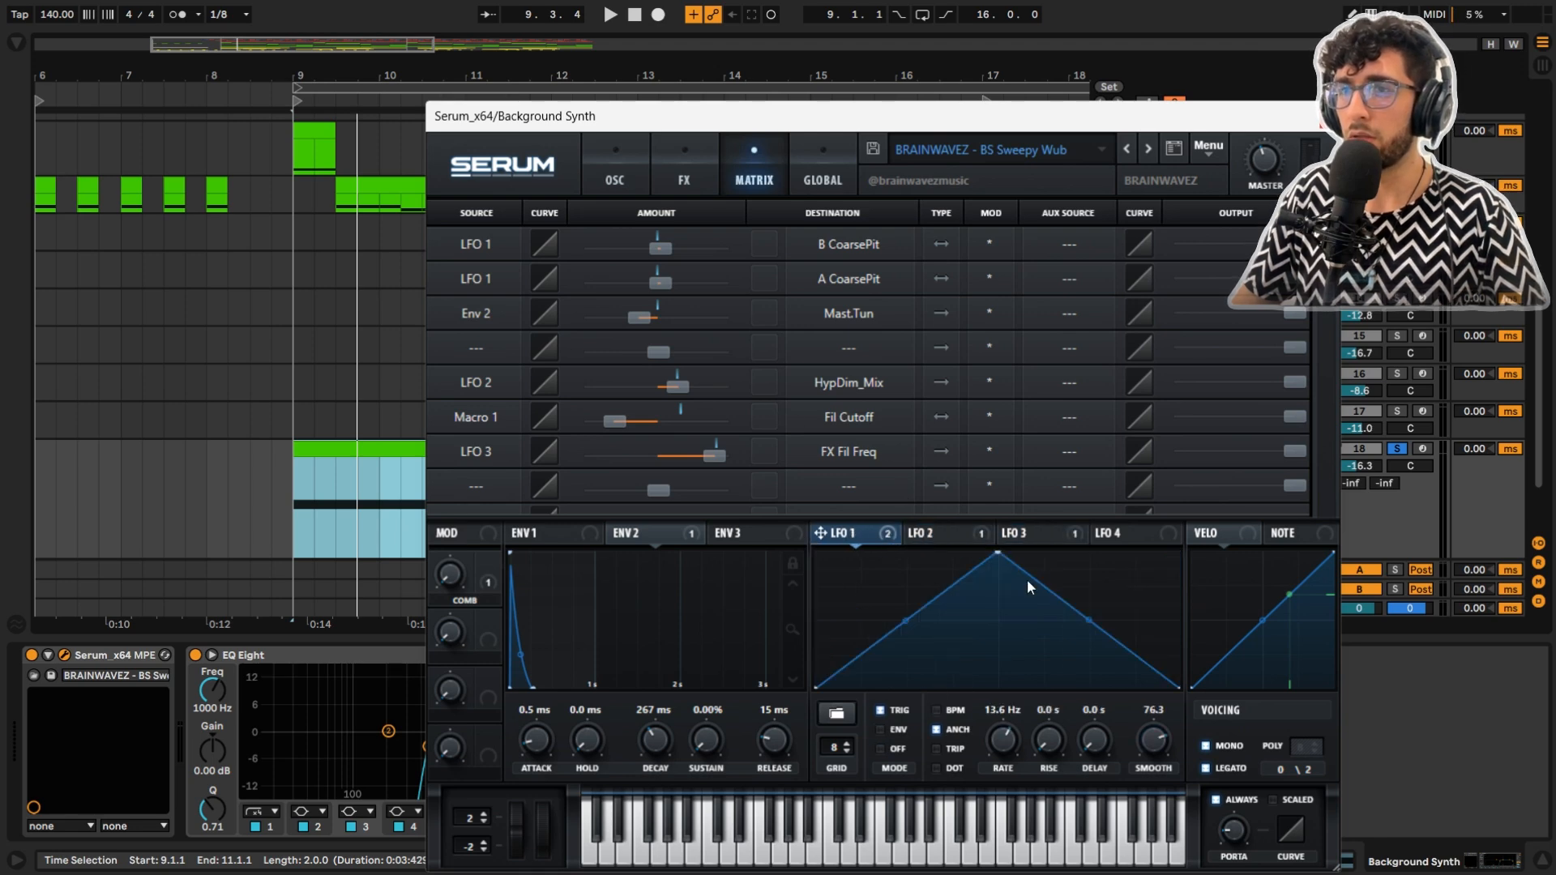
{"action": "key", "text": "space"}
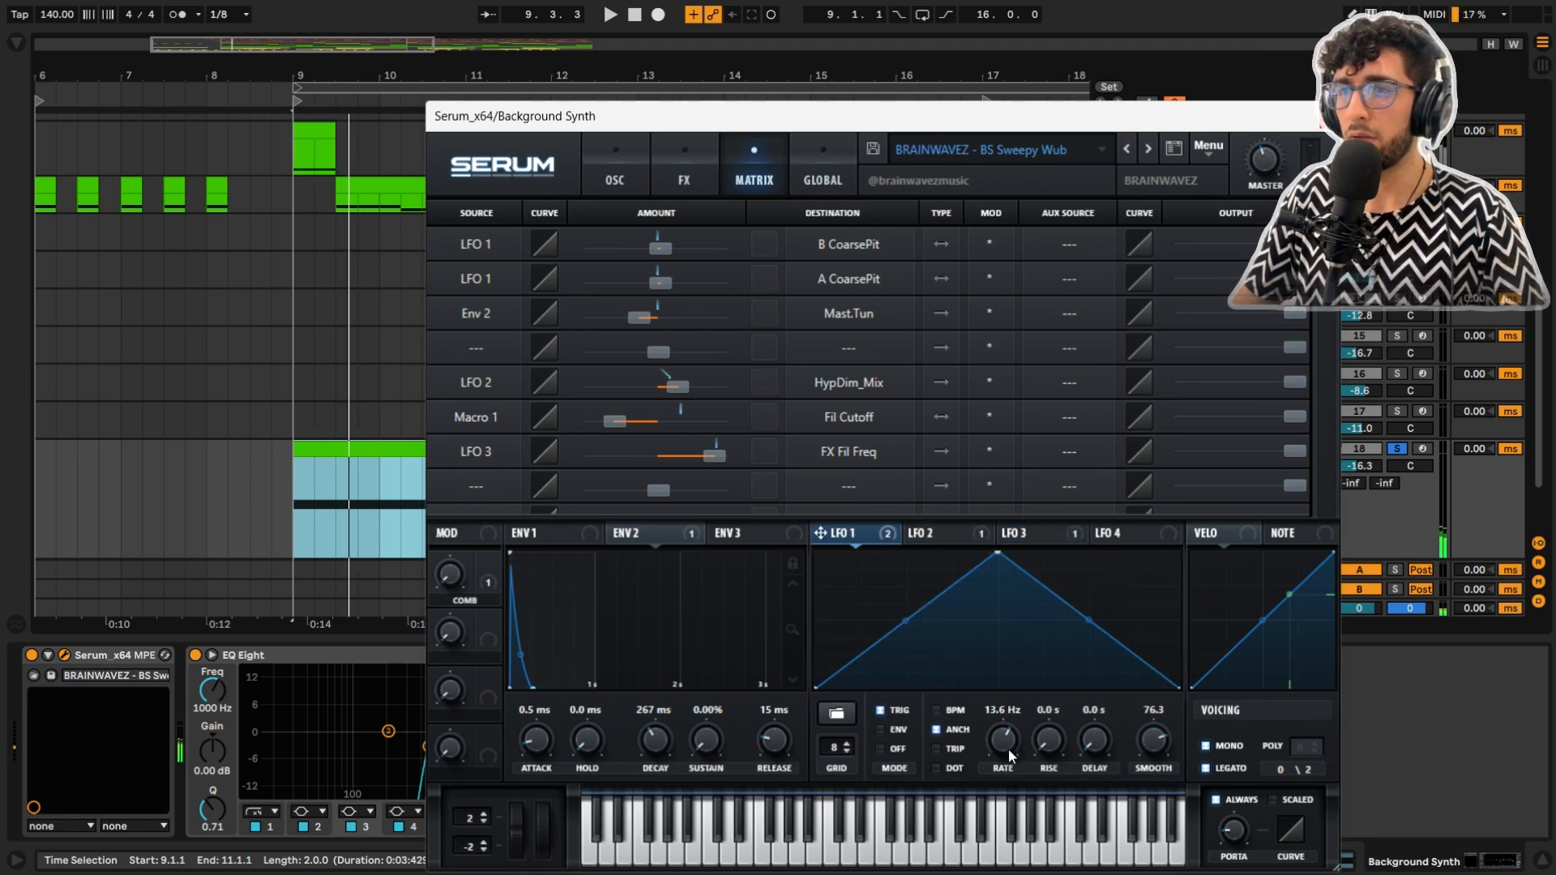
Play Background Synth from bar 9 in short bursts while examining Envelope 2 and its master tuning modulation in the matrix
{"action": "key", "text": "space"}
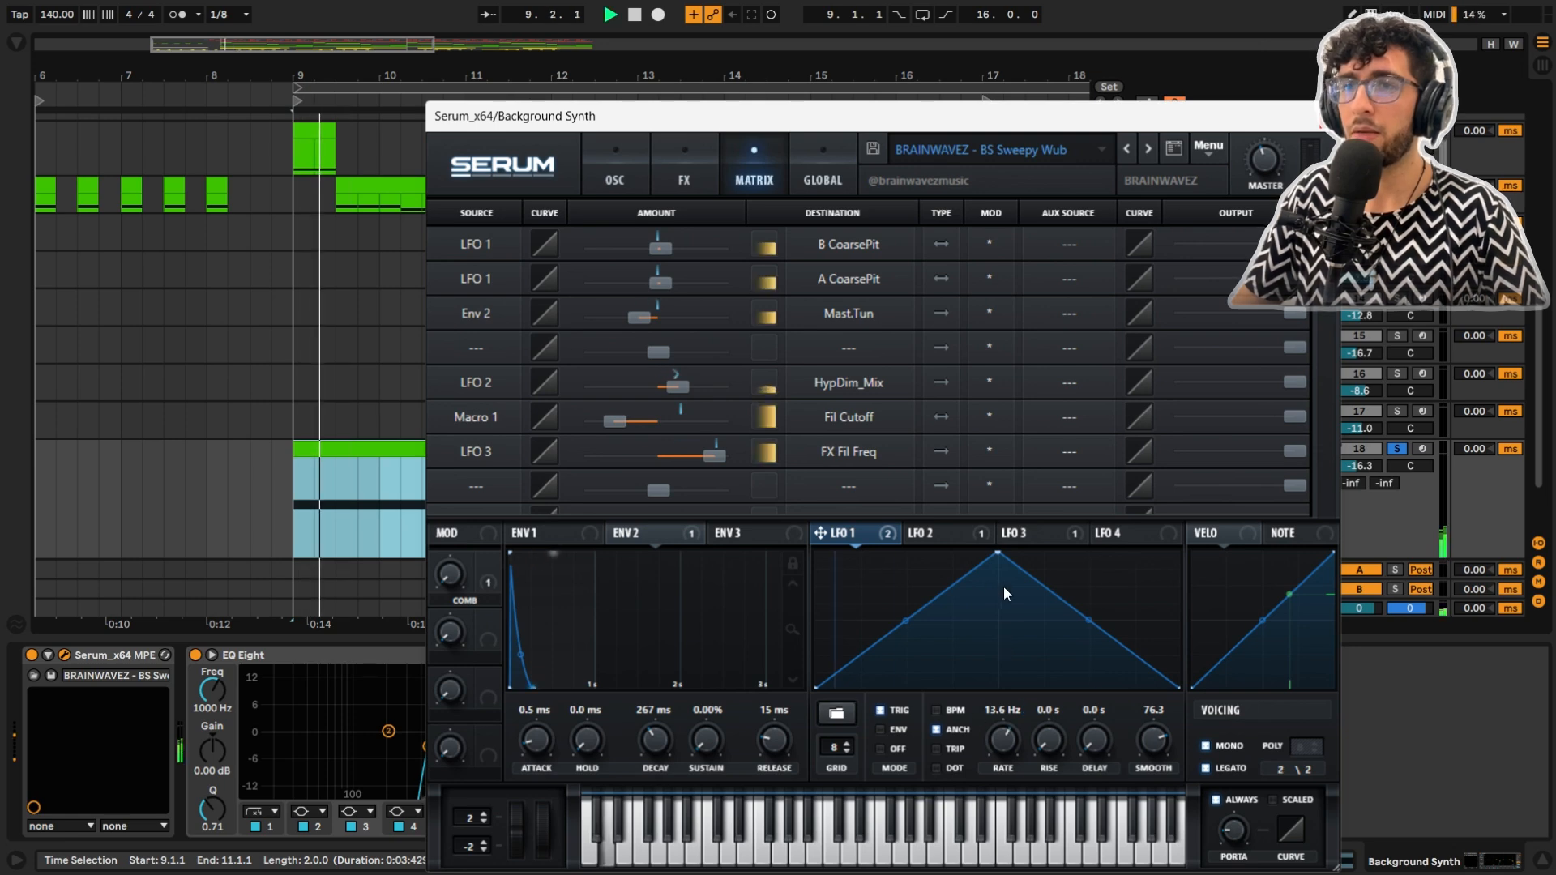
{"action": "key", "text": "space"}
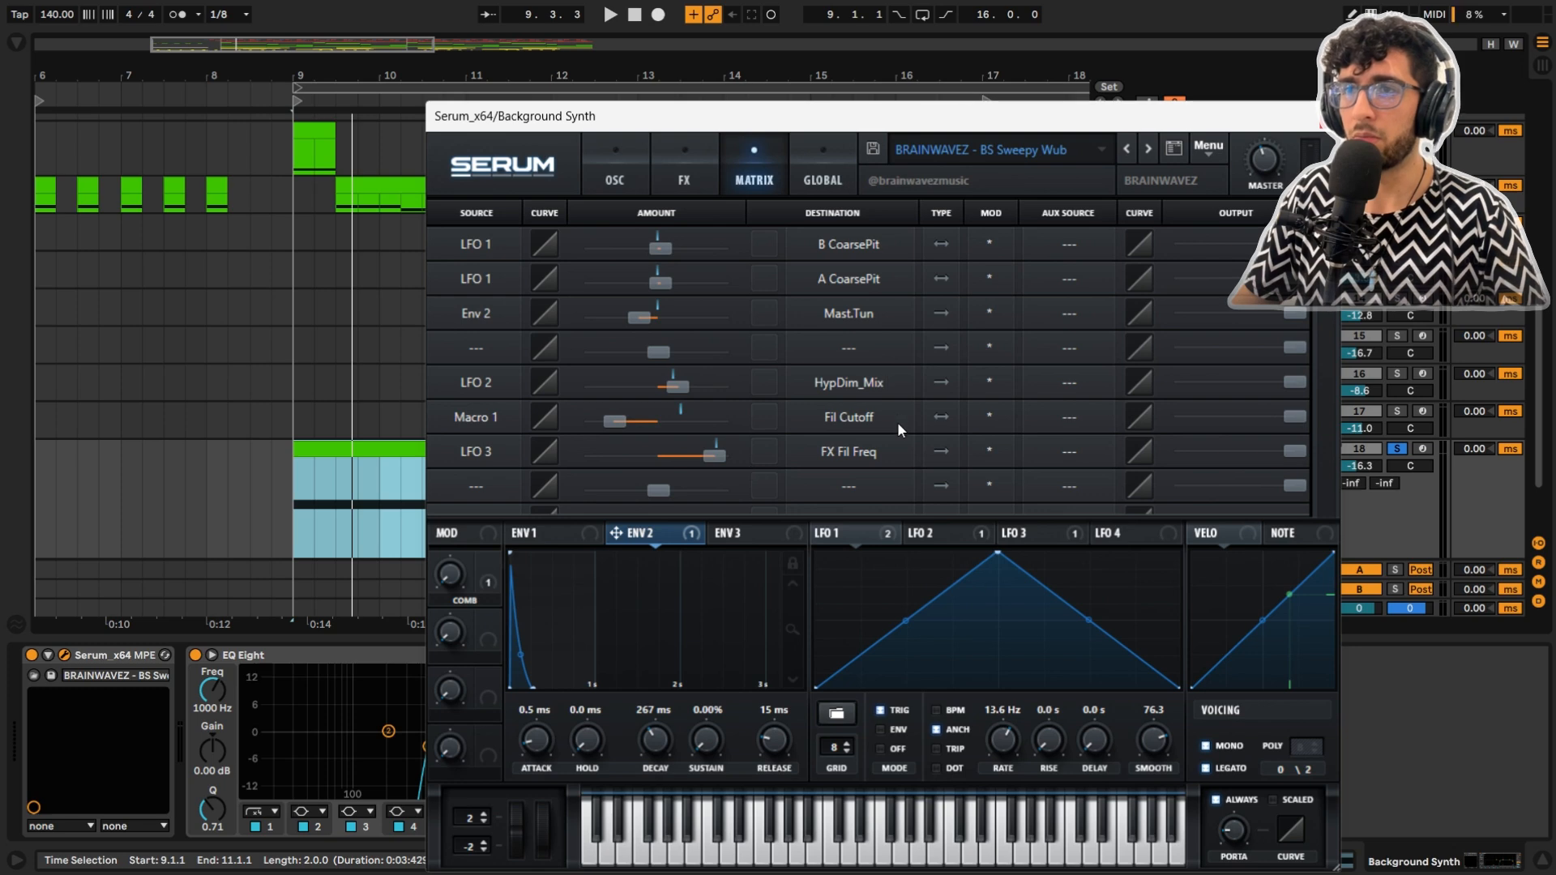
{"action": "key", "text": "space"}
{"action": "key", "text": "space"}
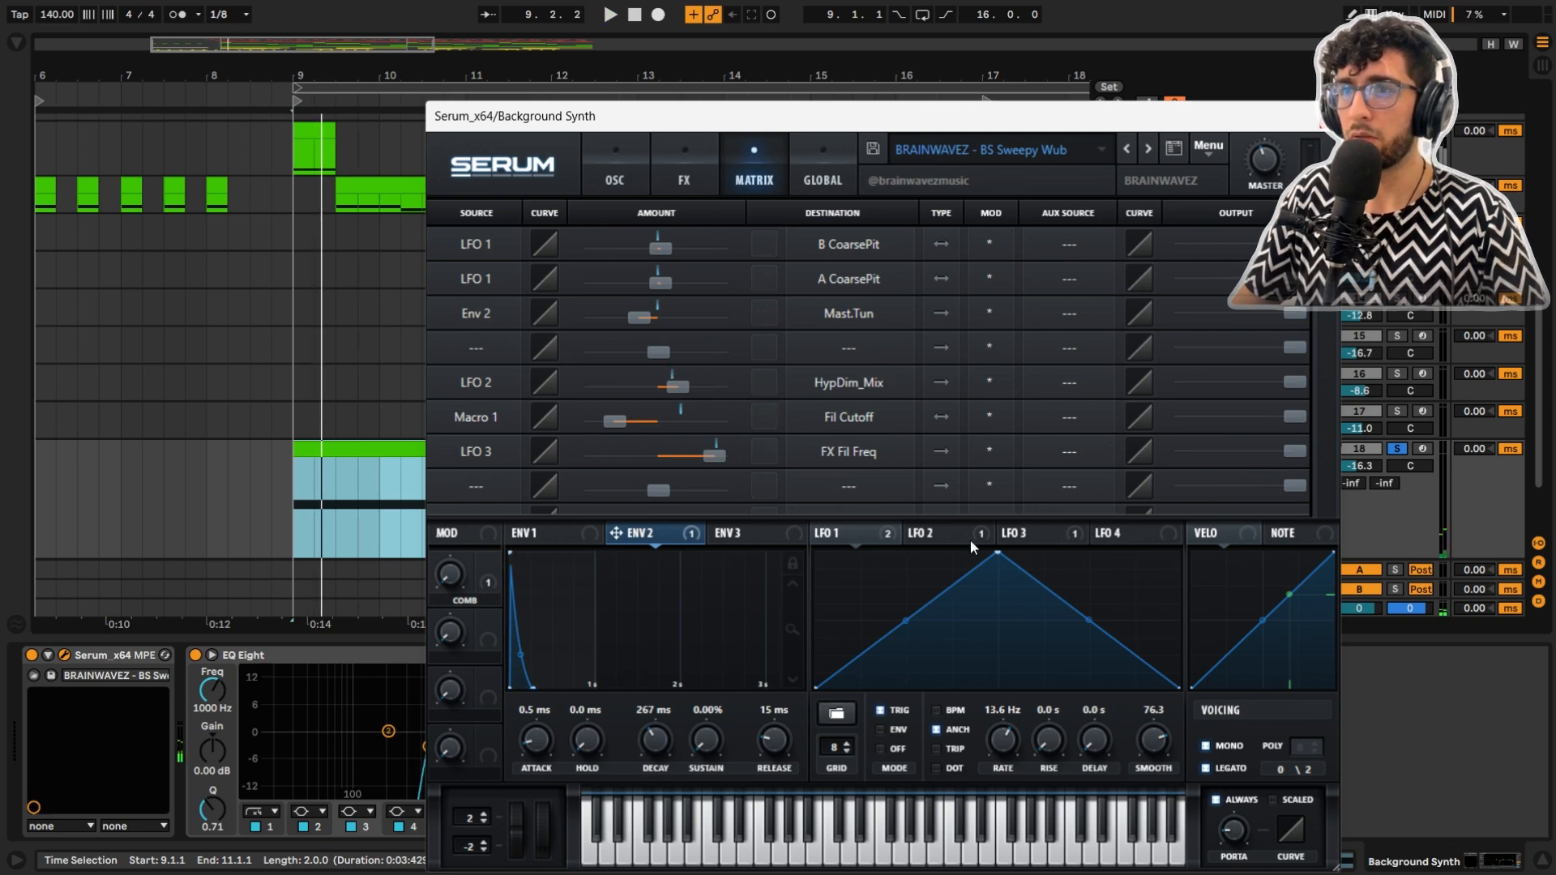
{"action": "key", "text": "space"}
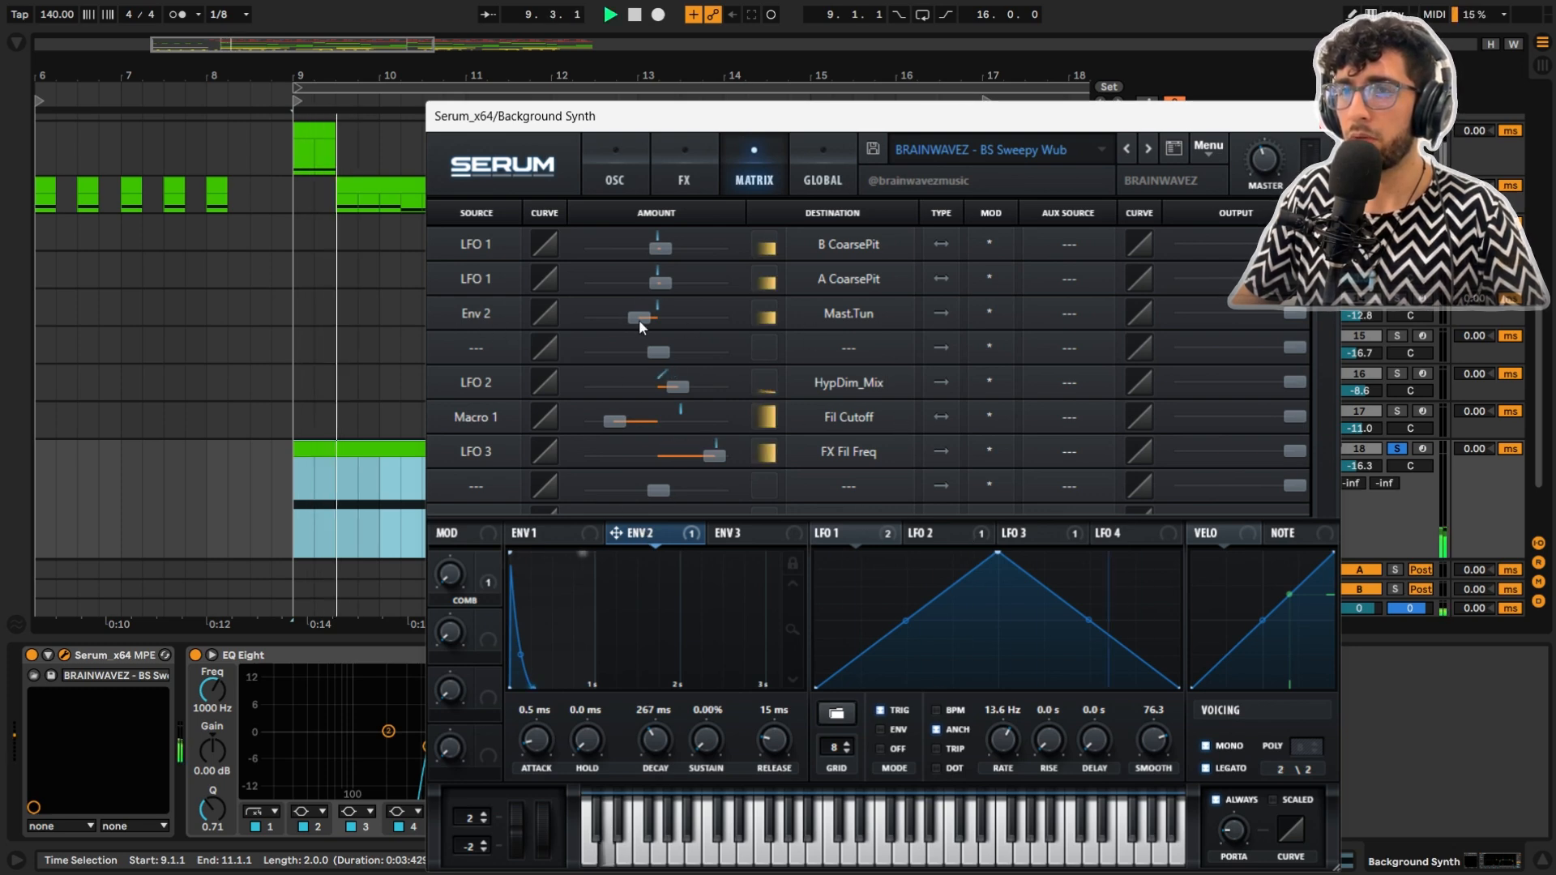
{"action": "key", "text": "space"}
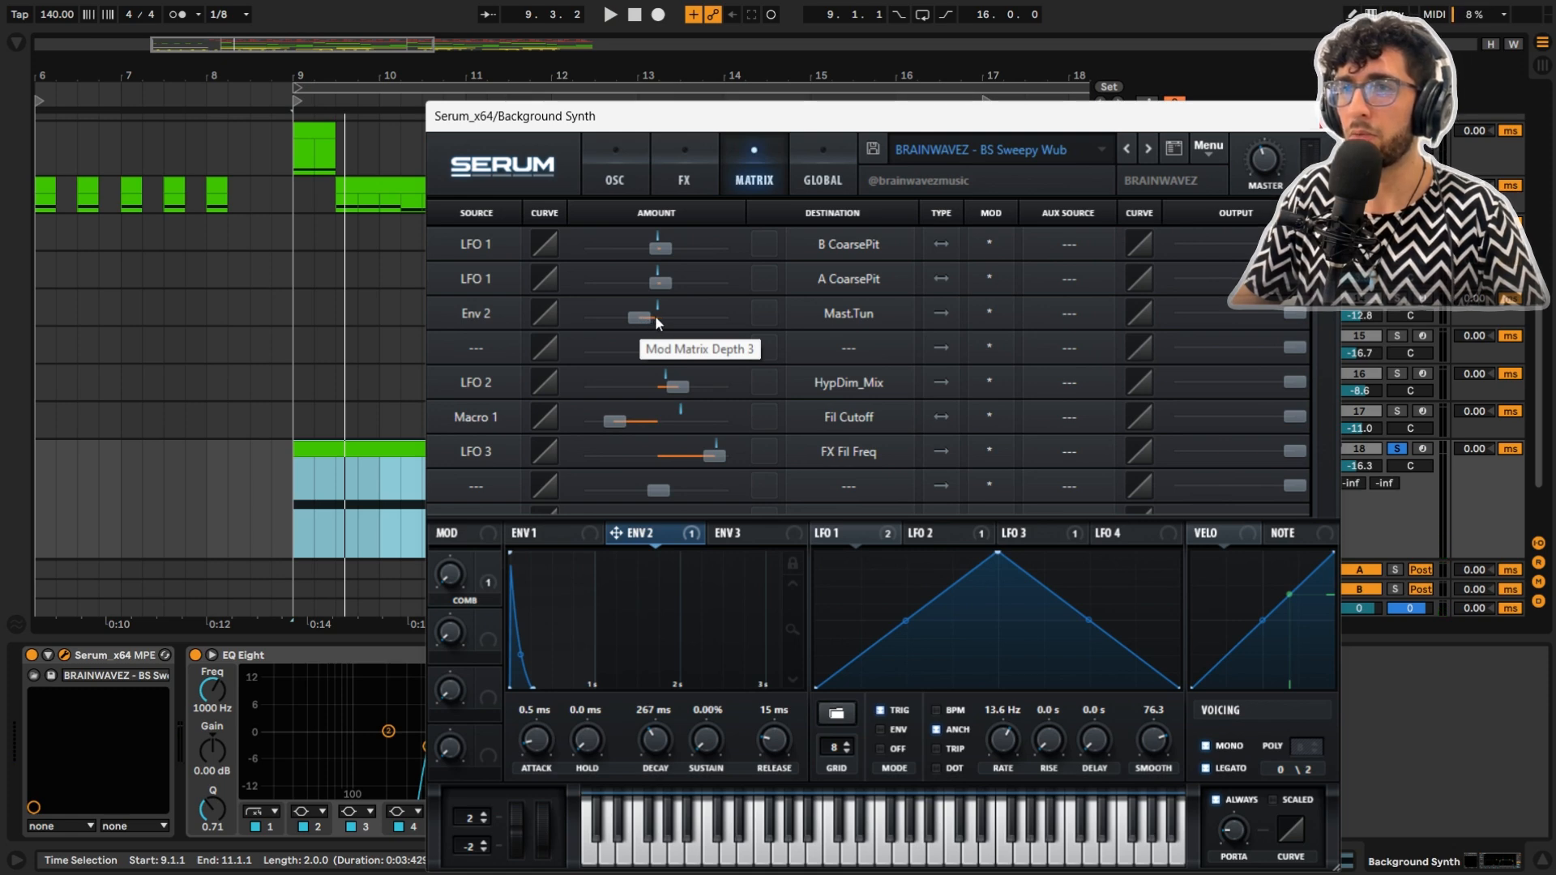
Try a positive Env 2 to master tuning amount, then restore the negative amount, playing the sound with each setting
{"action": "left_click", "coordinate": [639, 318]}
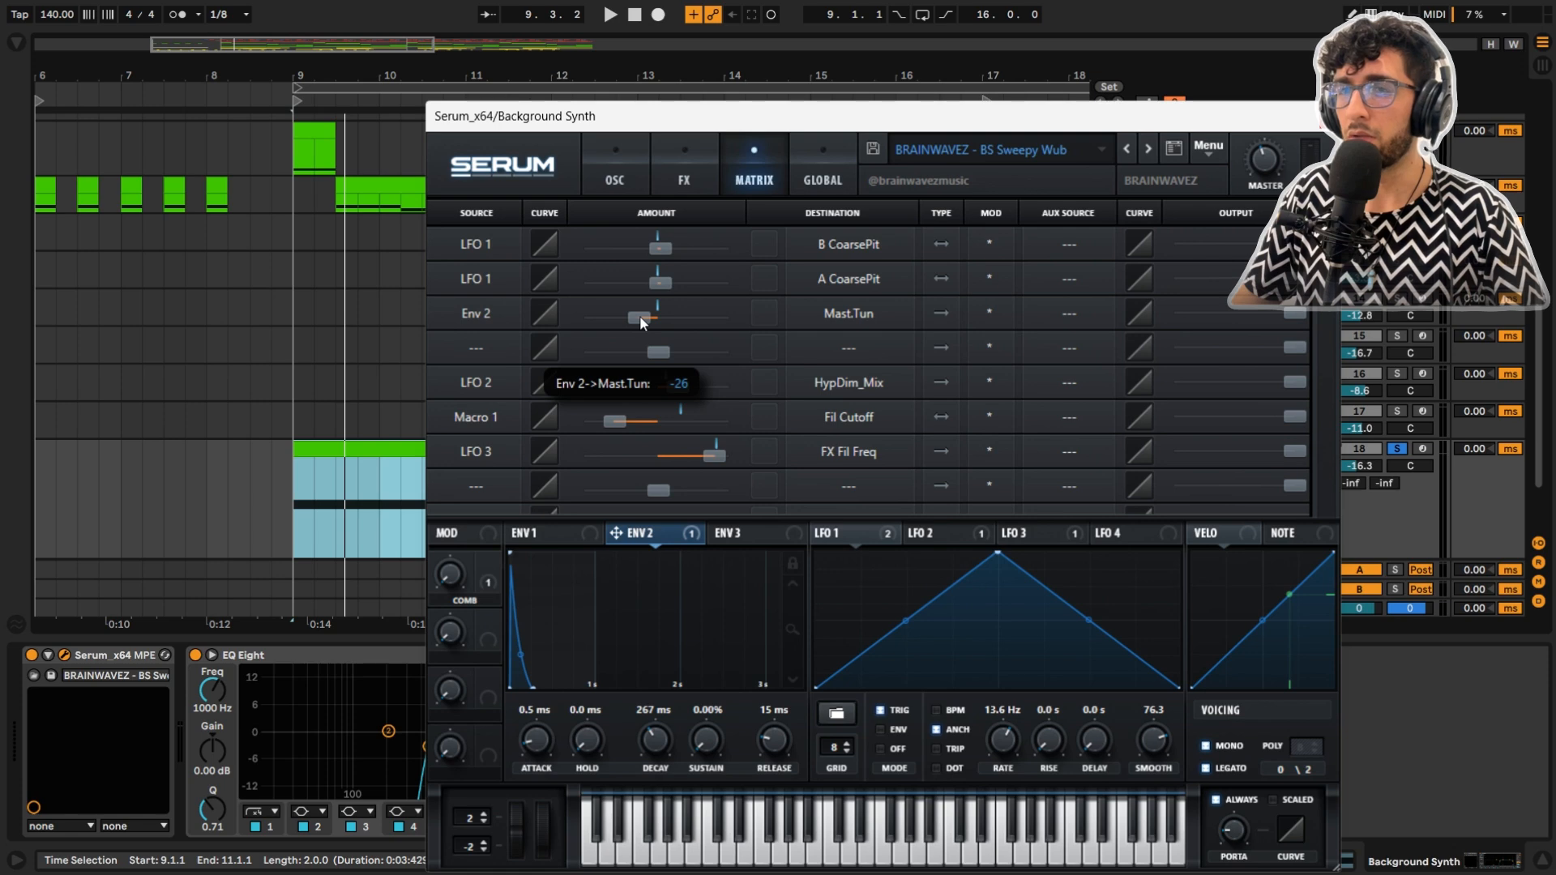
{"action": "left_click_drag", "start_coordinate": [639, 314], "coordinate": [680, 313]}
{"action": "key", "text": "space"}
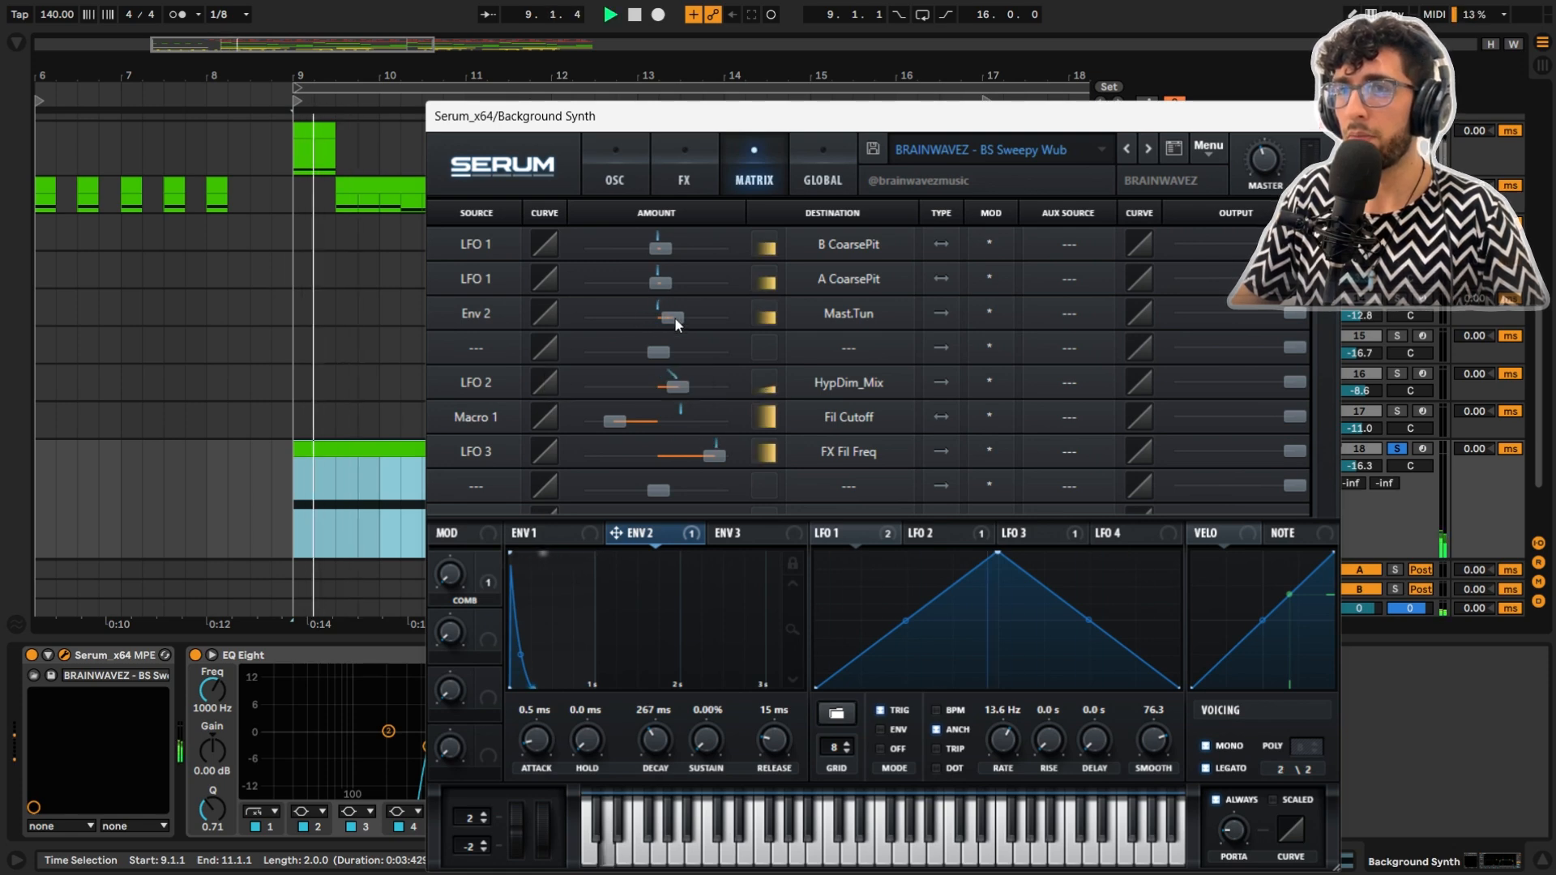
{"action": "left_click_drag", "start_coordinate": [674, 317], "coordinate": [640, 318]}
{"action": "key", "text": "space"}
{"action": "key", "text": "space"}
{"action": "key", "text": "space"}
{"action": "key", "text": "space"}
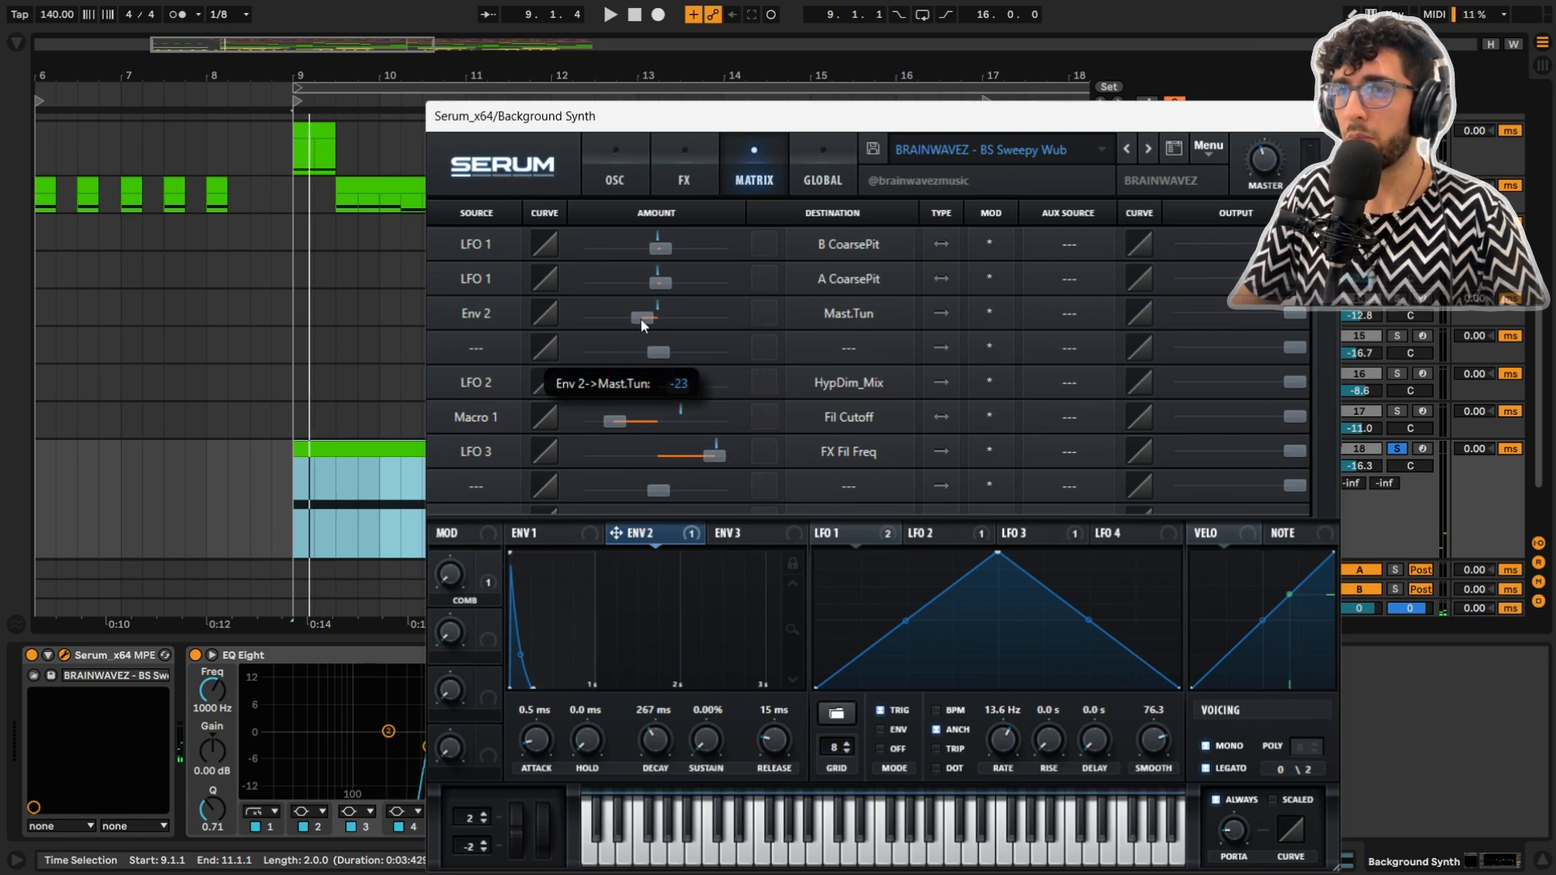
{"action": "key", "text": "space"}
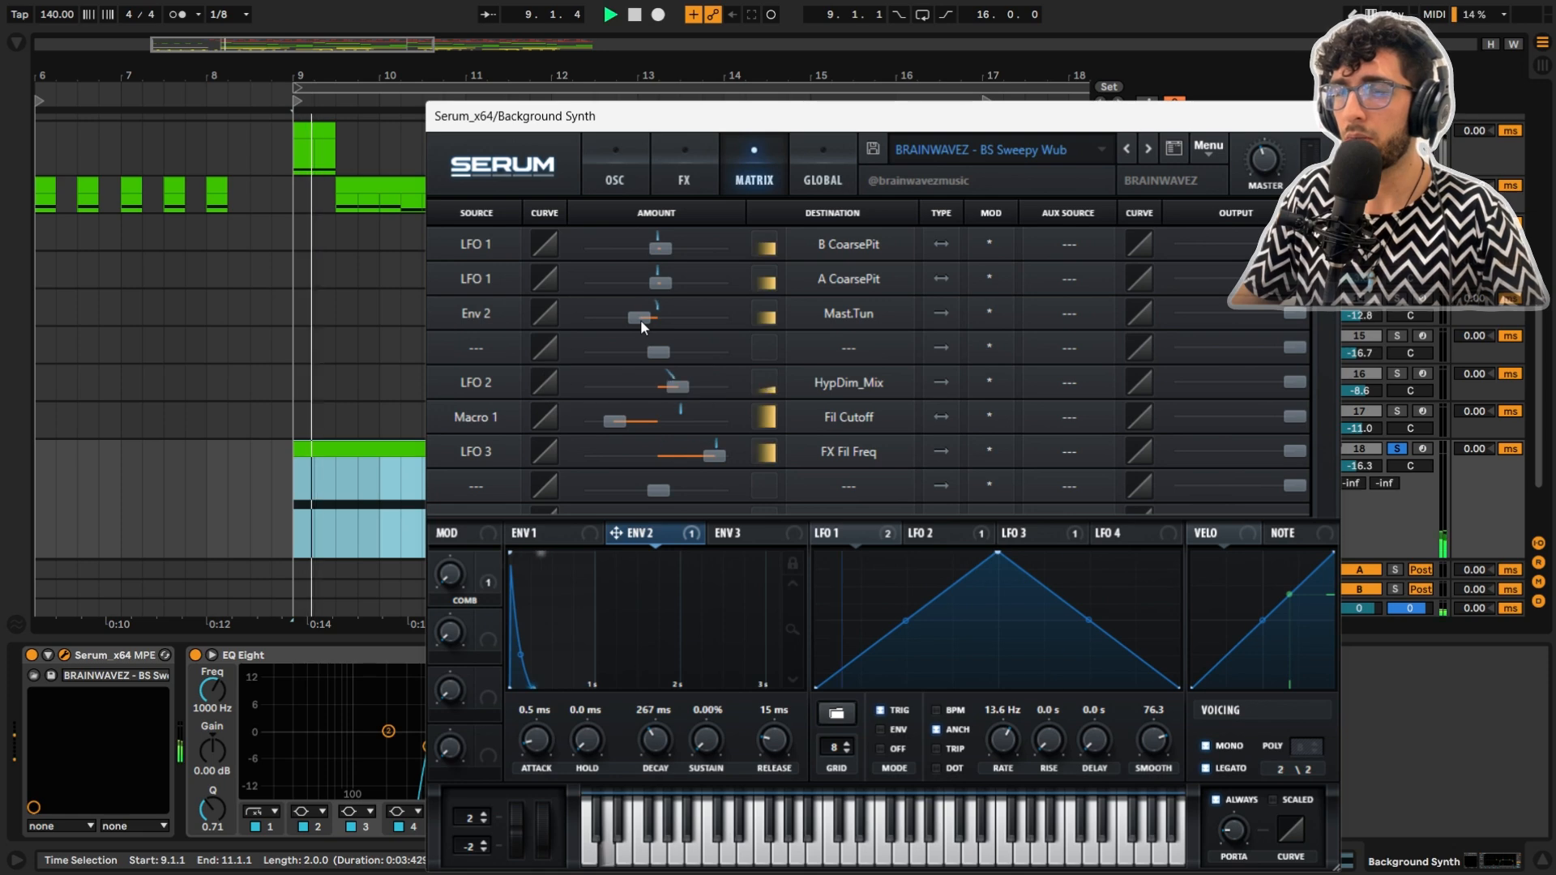
Inspect LFO 1's shape and rate and its coarse pitch modulation amount for oscillator B while playing the sound
{"action": "left_click", "coordinate": [844, 532]}
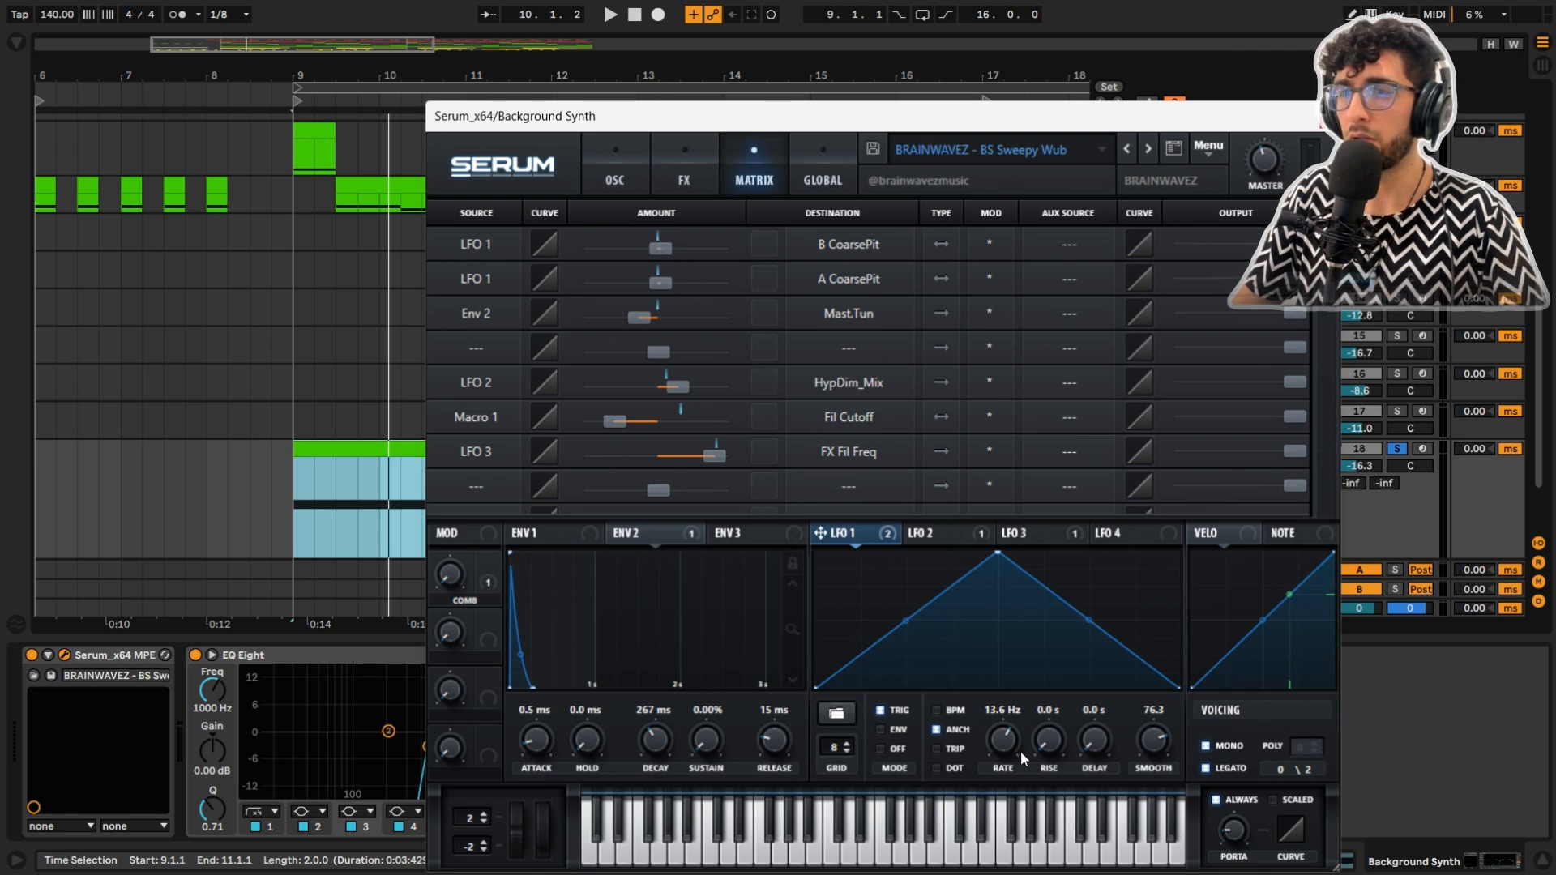
{"action": "key", "text": "space"}
{"action": "left_click_drag", "start_coordinate": [662, 249], "coordinate": [664, 250]}
{"action": "key", "text": "space"}
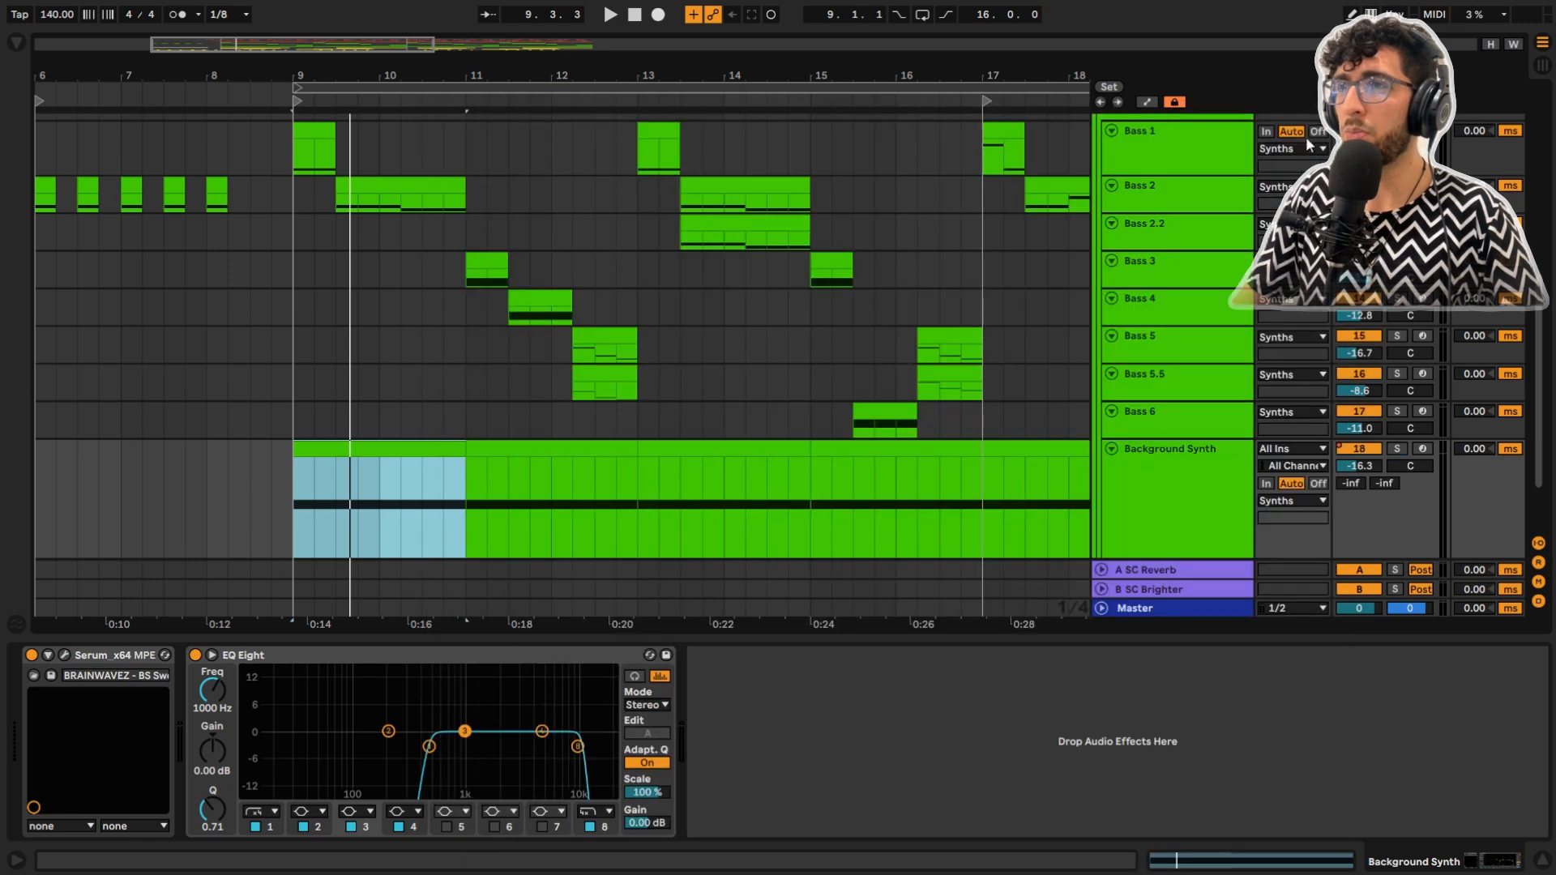
Set the playback start to bar 9 and play Background Synth together with the rest of the arrangement
{"action": "key", "text": "minus"}
{"action": "key", "text": "minus"}
{"action": "left_click", "coordinate": [373, 433]}
{"action": "left_click", "coordinate": [345, 431]}
{"action": "left_click", "coordinate": [1203, 485]}
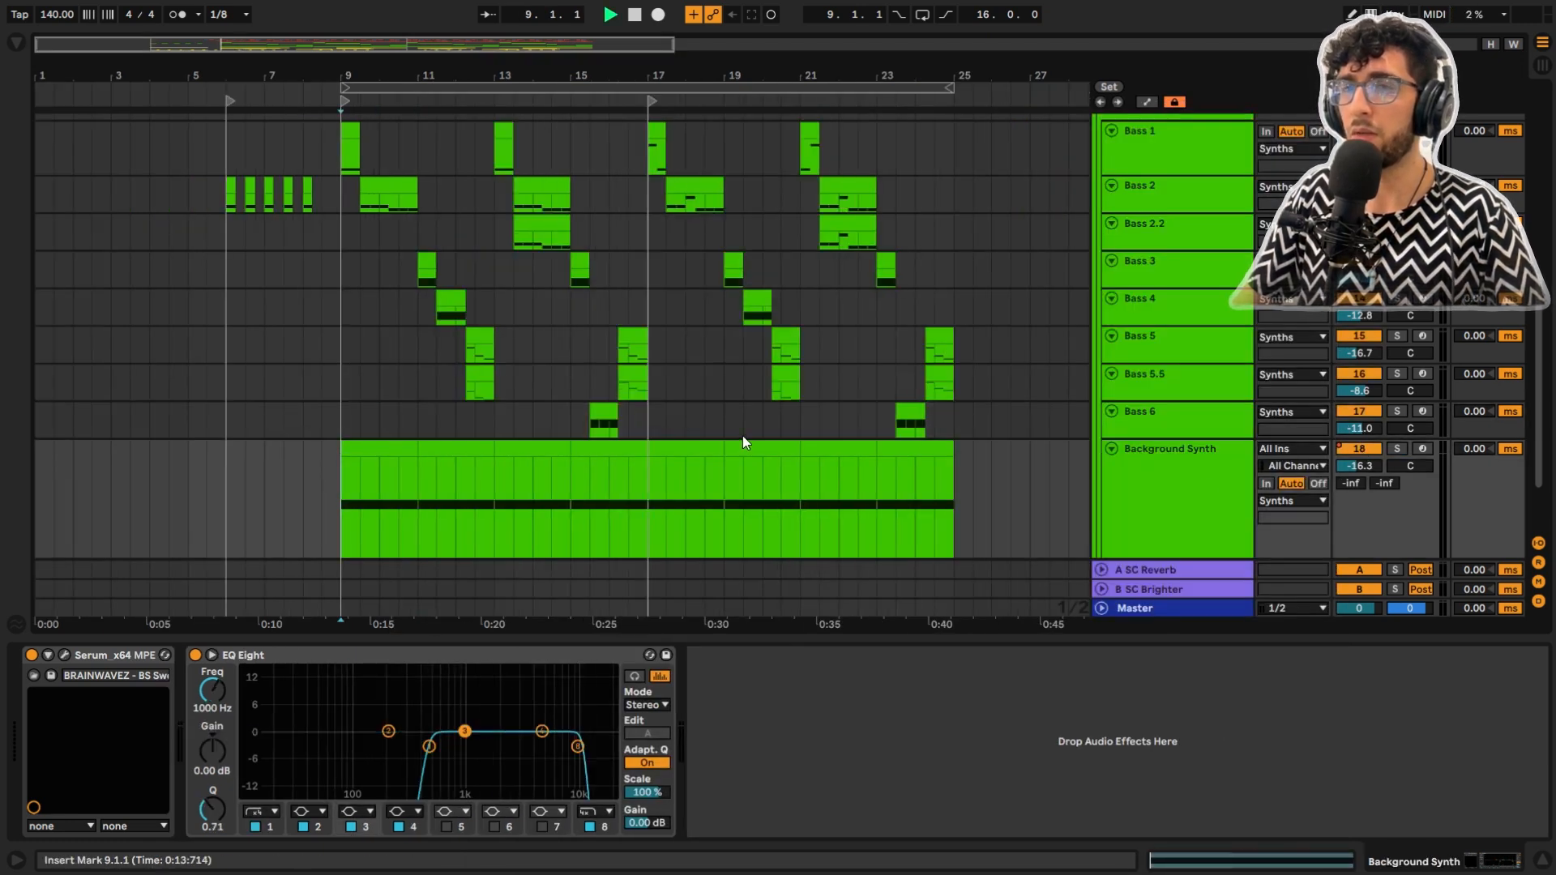
{"action": "key", "text": "space"}
{"action": "left_click", "coordinate": [1225, 486]}
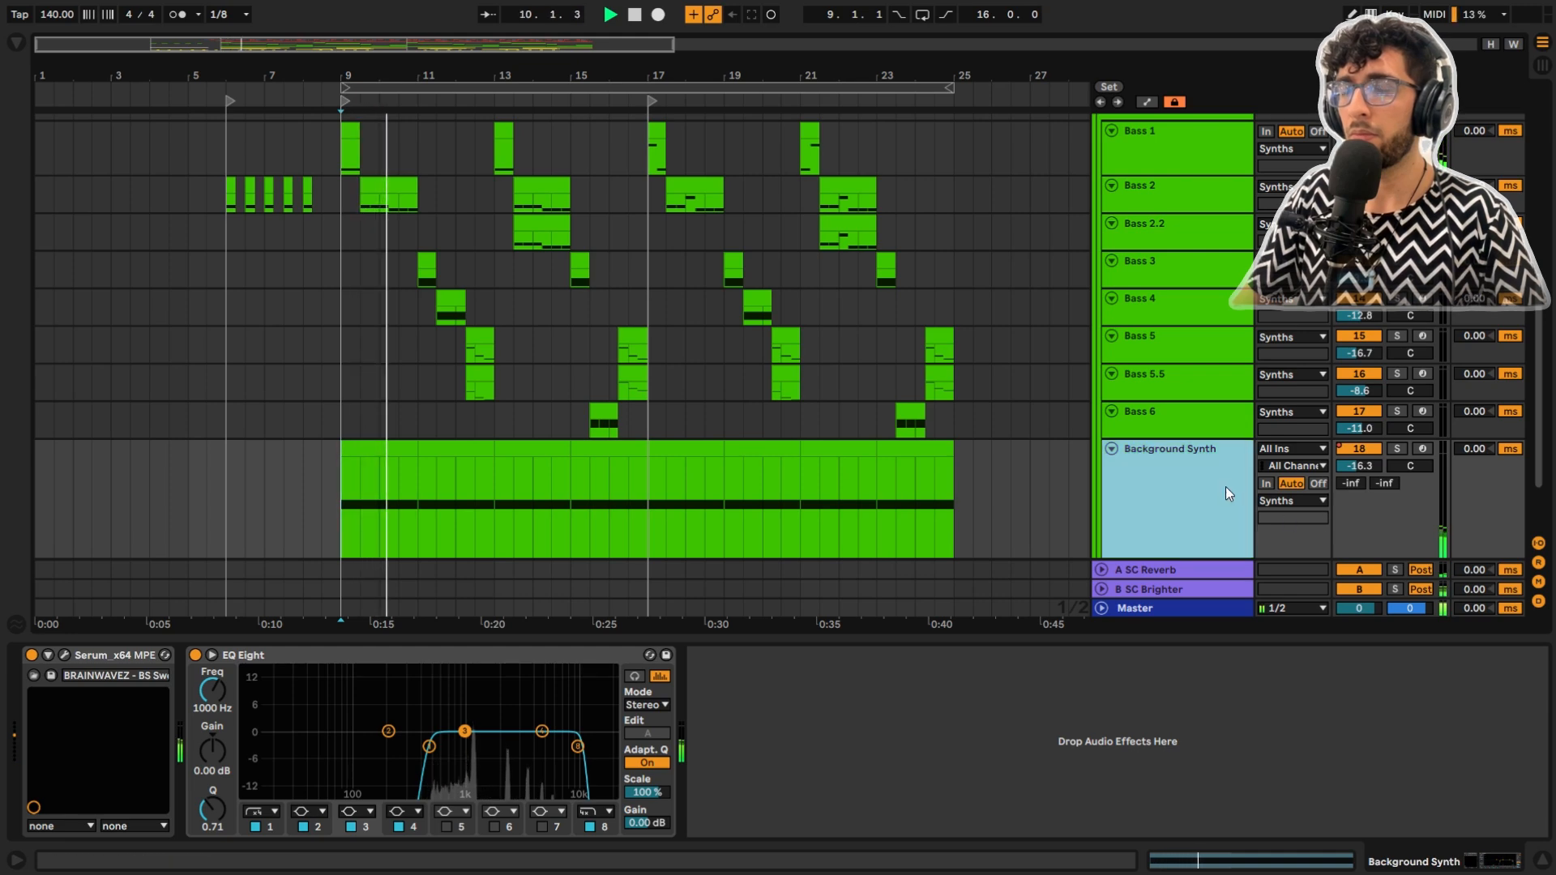
Mute Background Synth, play the drop from bar 9 without it, and reactivate the track
{"action": "left_click", "coordinate": [1357, 450]}
{"action": "key", "text": "space"}
{"action": "left_click", "coordinate": [1180, 476]}
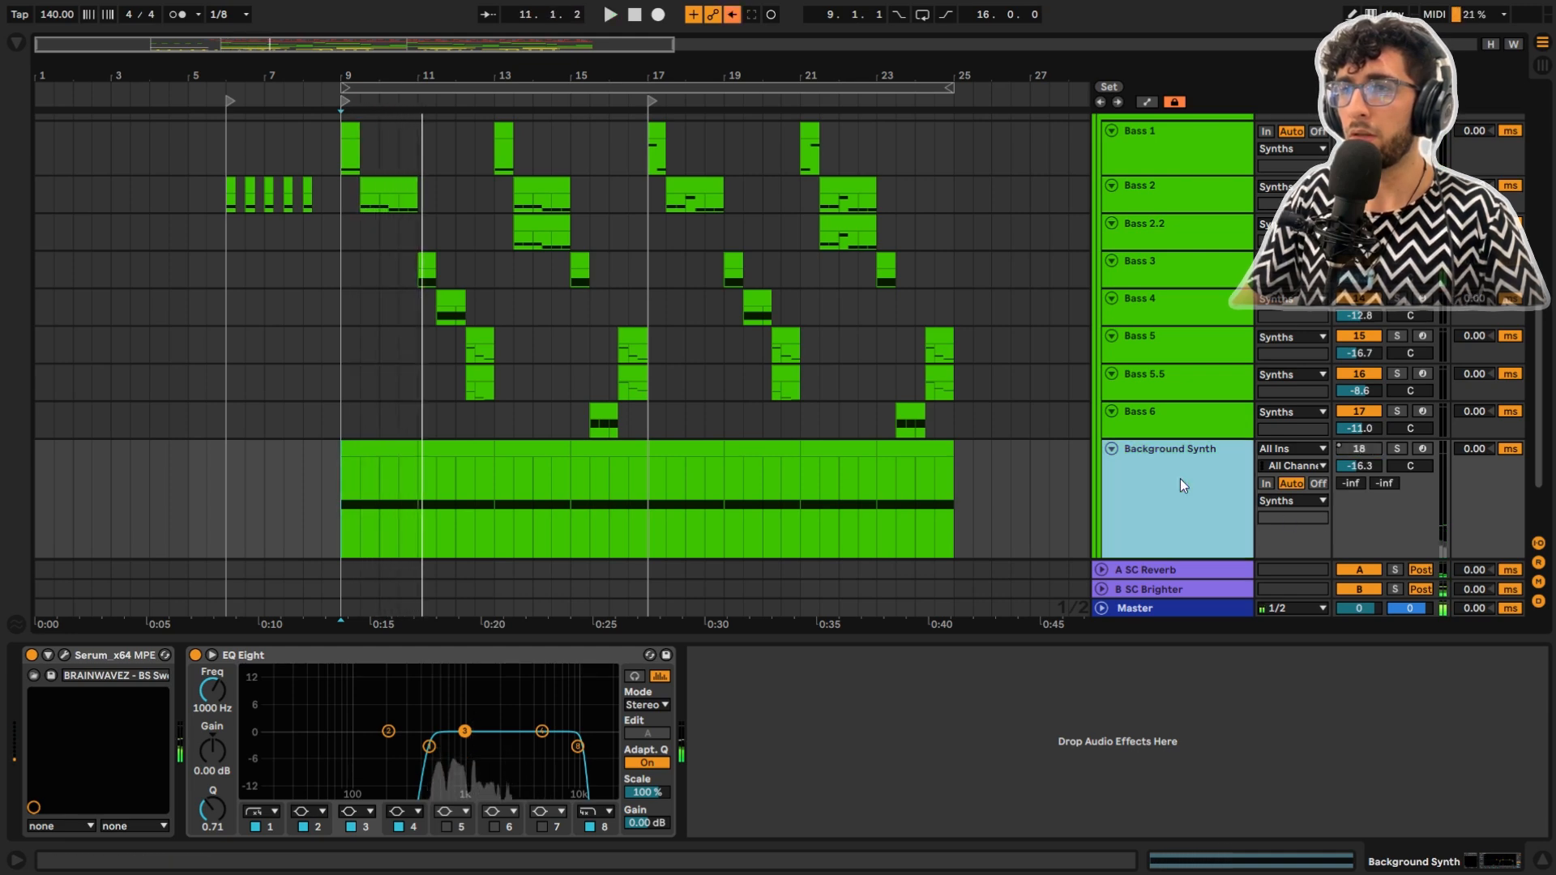
{"action": "key", "text": "space"}
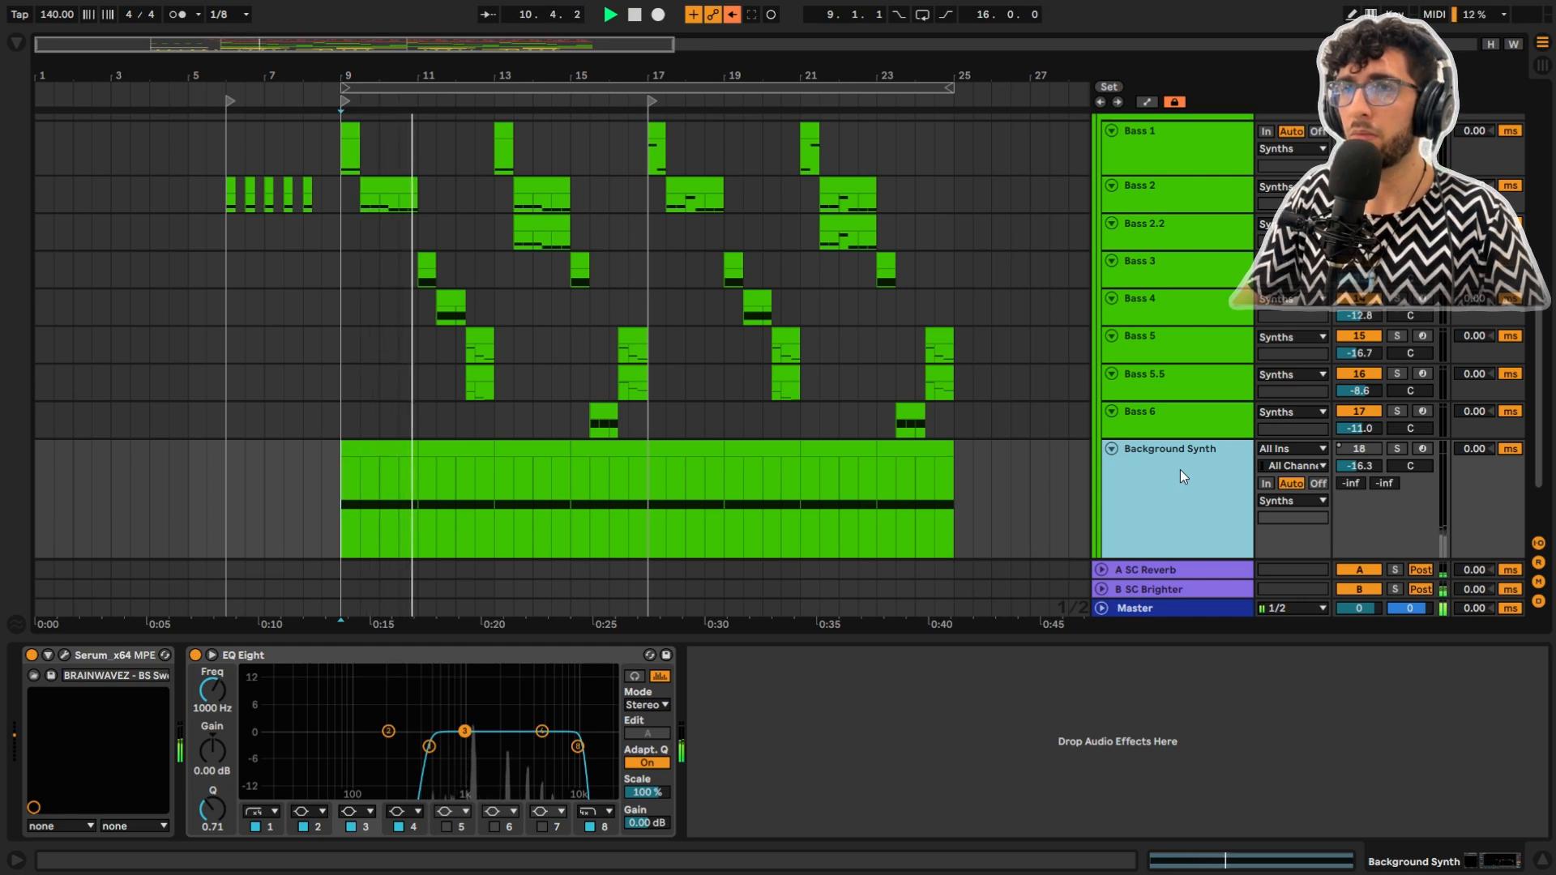
{"action": "key", "text": "space"}
{"action": "left_click", "coordinate": [1246, 418]}
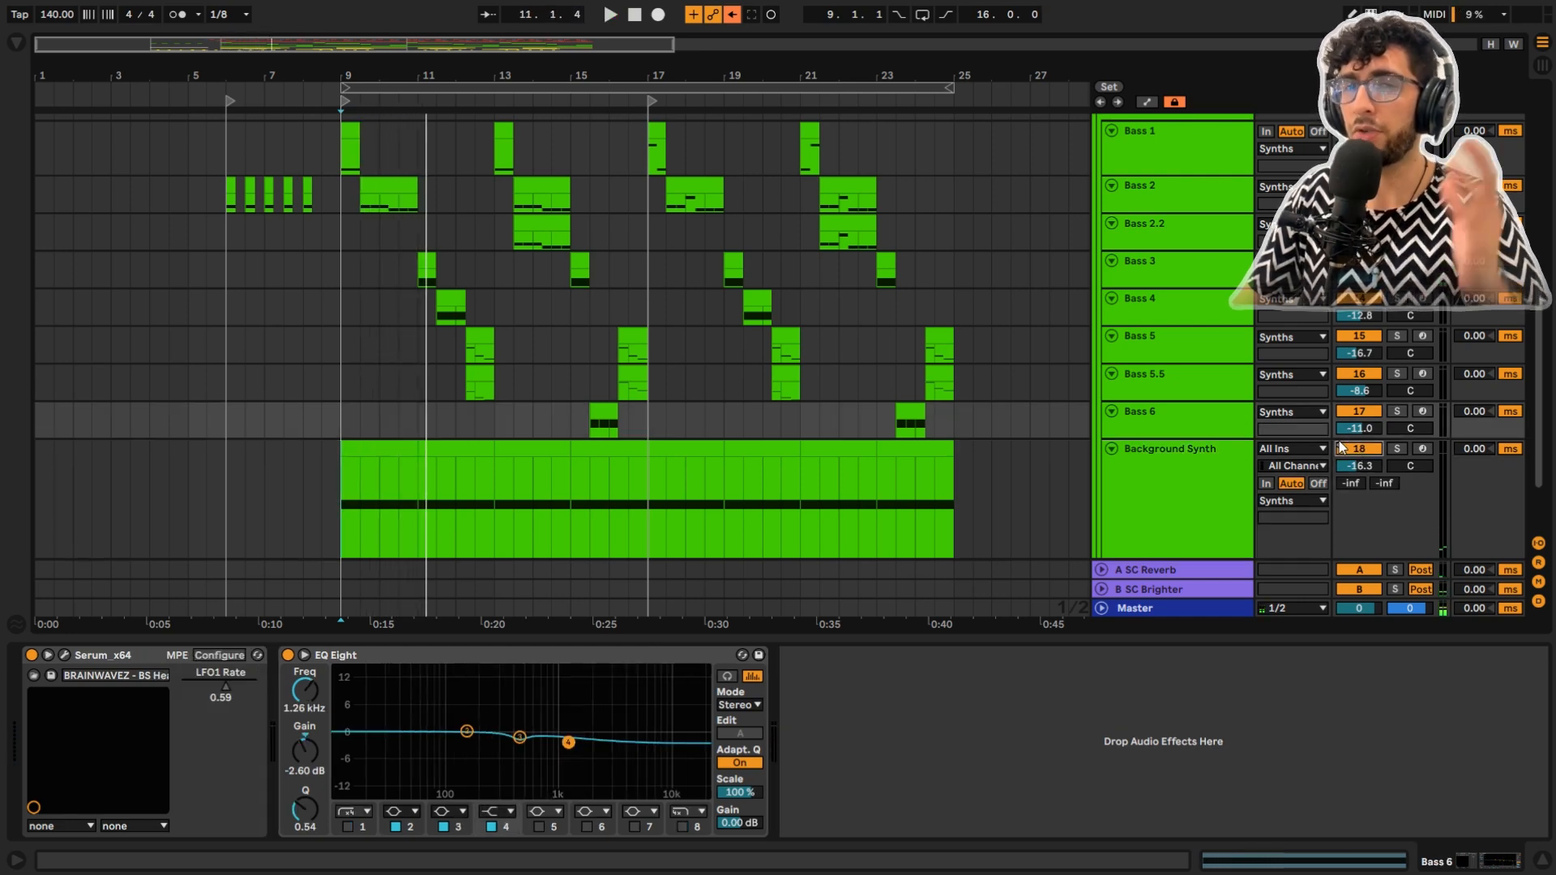
Fold all the bass and background synth tracks and expand the All Fills group to show its tracks
{"action": "scroll", "coordinate": [1165, 381], "scroll_direction": "up", "scroll_amount": 3}
{"action": "left_click", "coordinate": [1120, 274]}
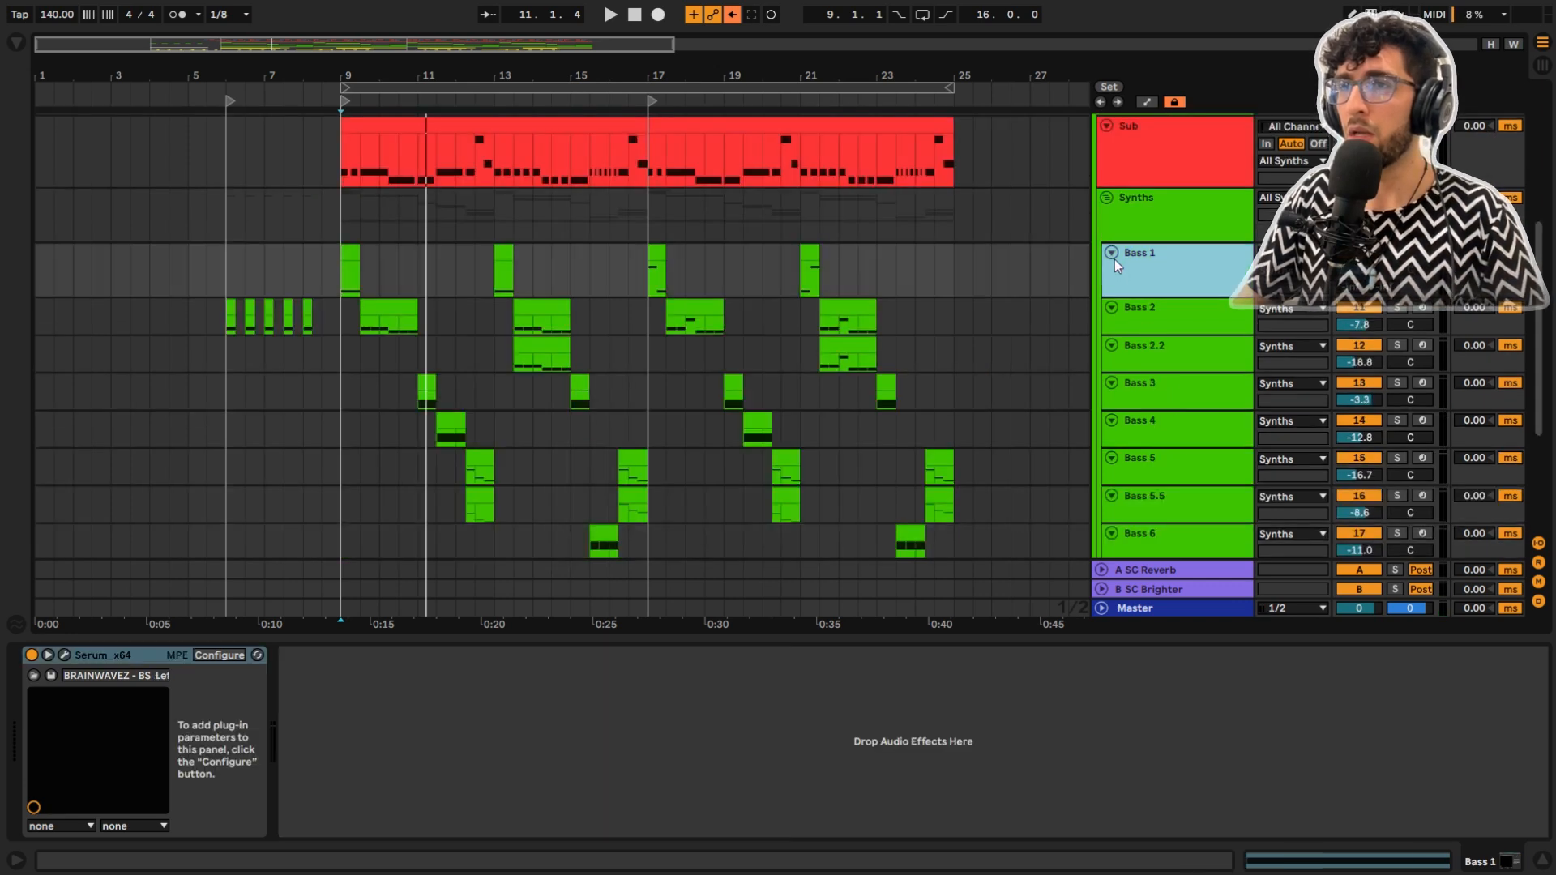
{"action": "left_click", "coordinate": [1113, 255], "text": "alt"}
{"action": "left_click", "coordinate": [1101, 427]}
{"action": "left_click", "coordinate": [1139, 430]}
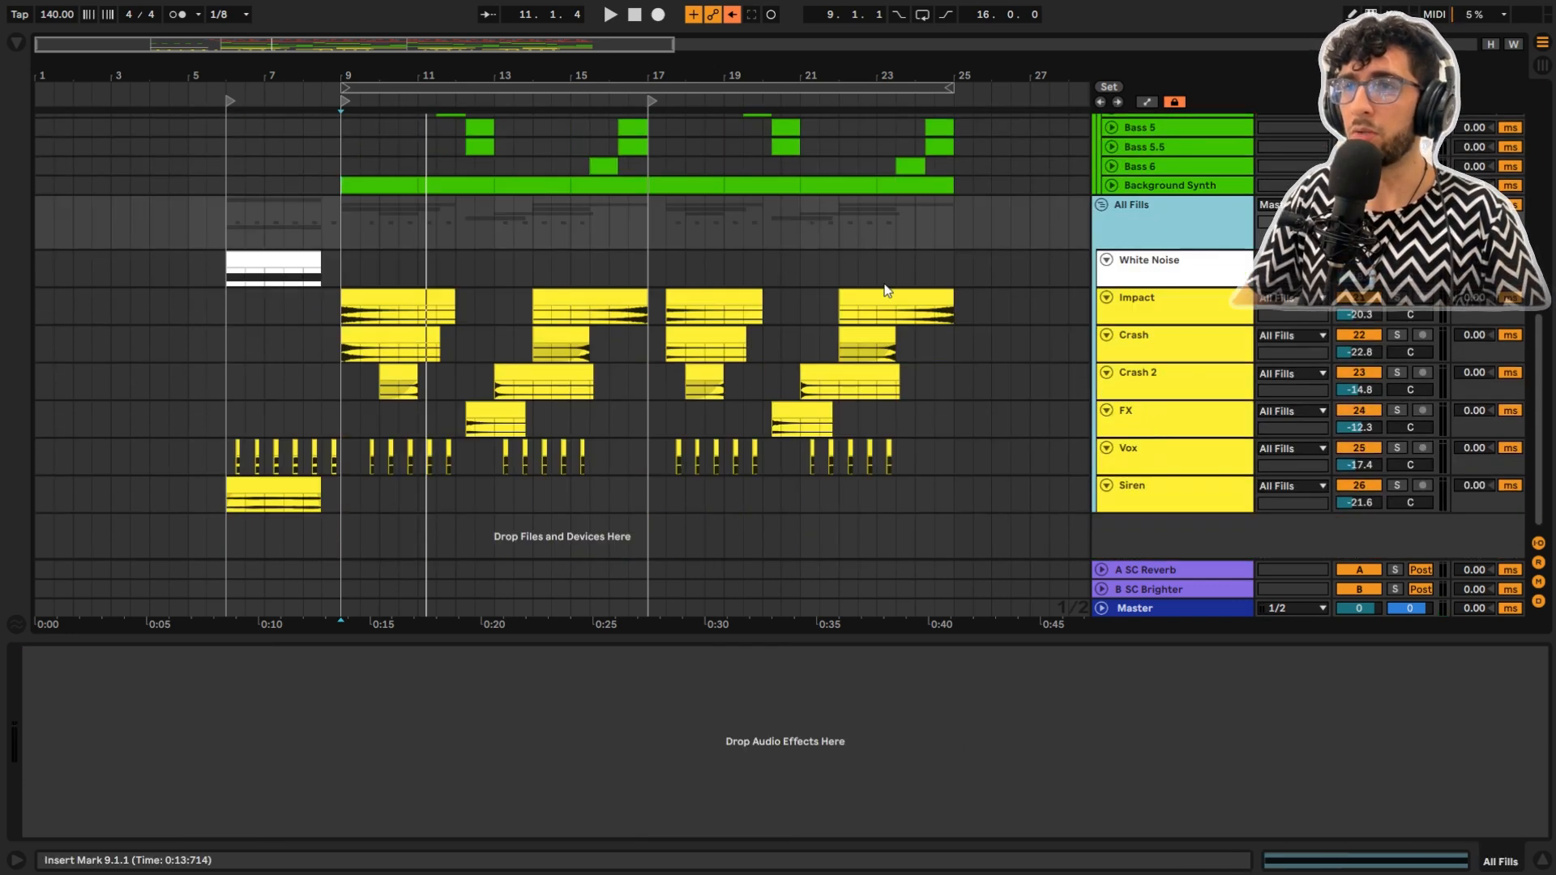
Audition the first Impact, Crash and Crash 2 clips of the drop, soloing the Crash 2 track
{"action": "left_click", "coordinate": [356, 296]}
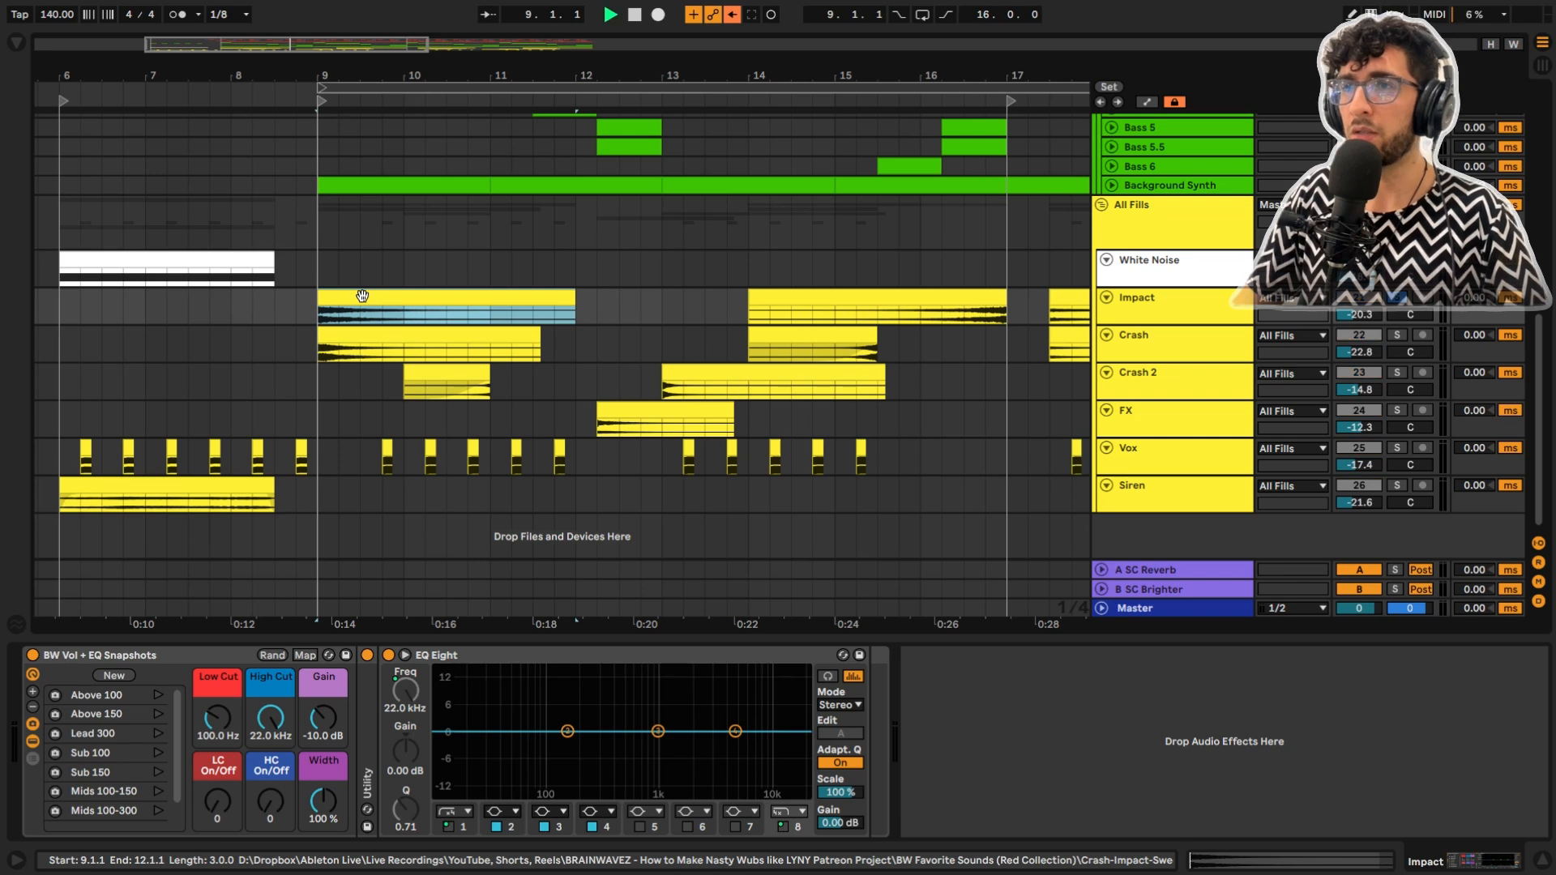
{"action": "key", "text": "space"}
{"action": "left_click", "coordinate": [350, 344]}
{"action": "left_click", "coordinate": [470, 392]}
{"action": "key", "text": "s"}
{"action": "key", "text": "space"}
{"action": "key", "text": "space"}
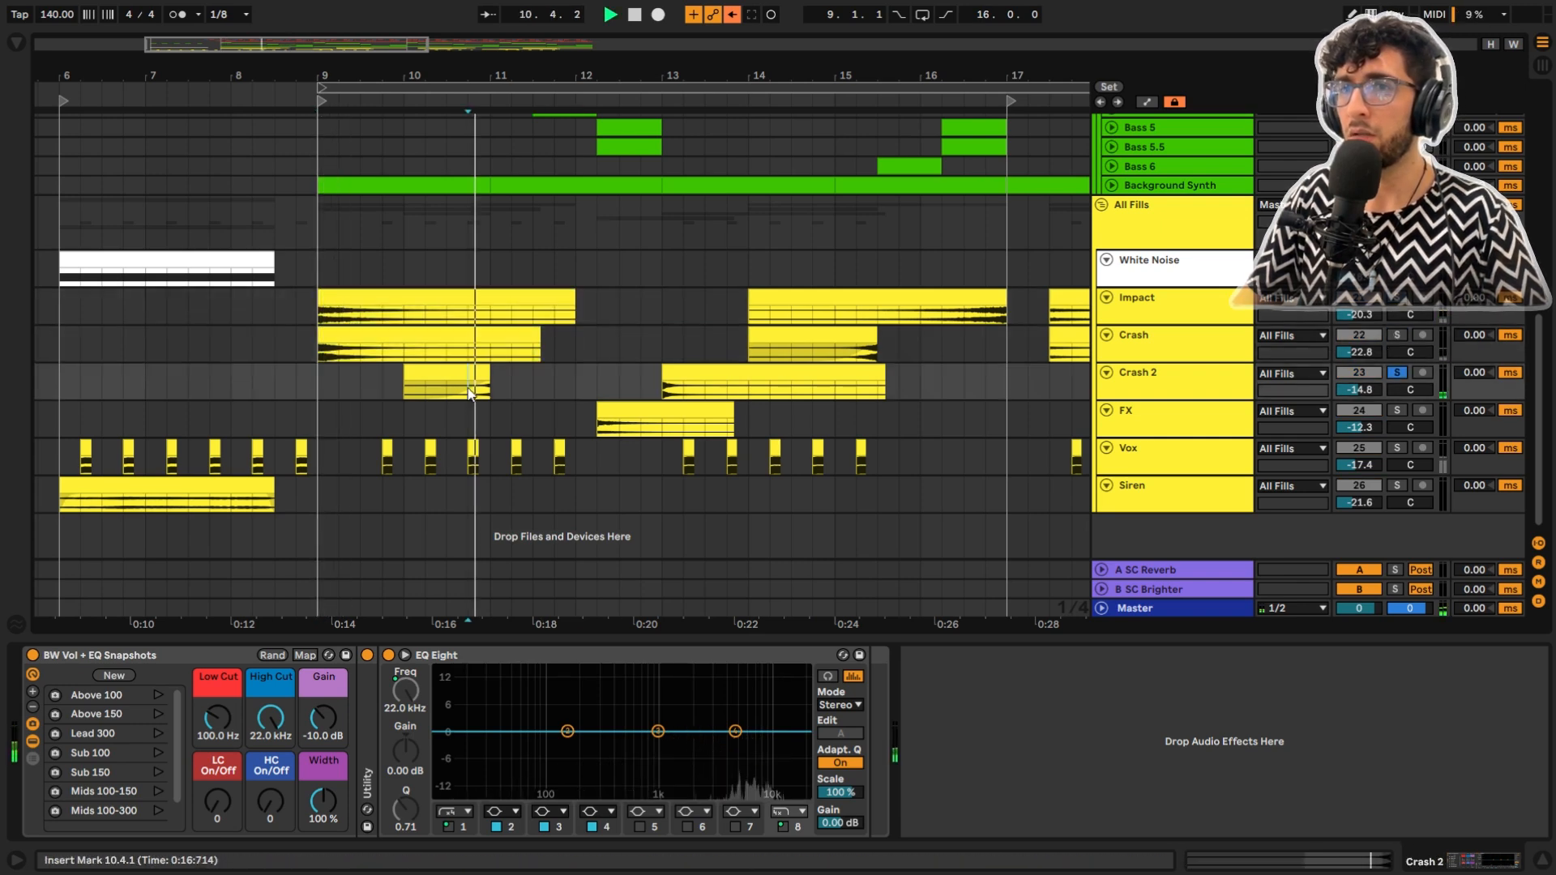
{"action": "key", "text": "space"}
Solo the Vox track, play its short clips from just before bar 10, and release the solo
{"action": "scroll", "coordinate": [374, 478], "scroll_direction": "down", "scroll_amount": 4}
{"action": "left_click", "coordinate": [363, 459]}
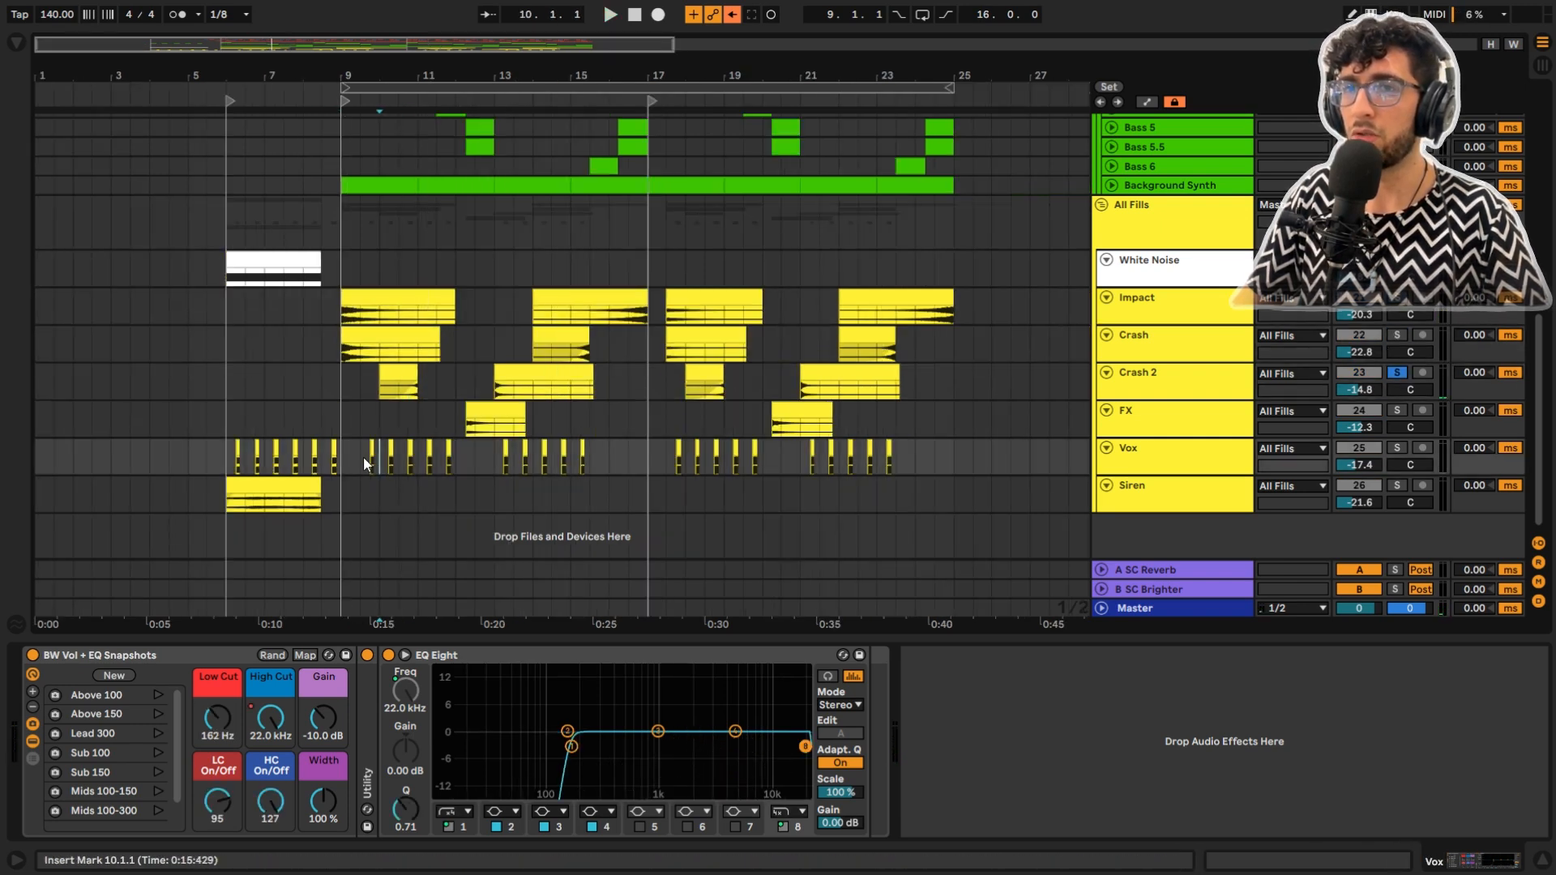
{"action": "scroll", "coordinate": [362, 459], "scroll_direction": "up", "scroll_amount": 4}
{"action": "left_click_drag", "start_coordinate": [393, 462], "coordinate": [361, 462]}
{"action": "key", "text": "s"}
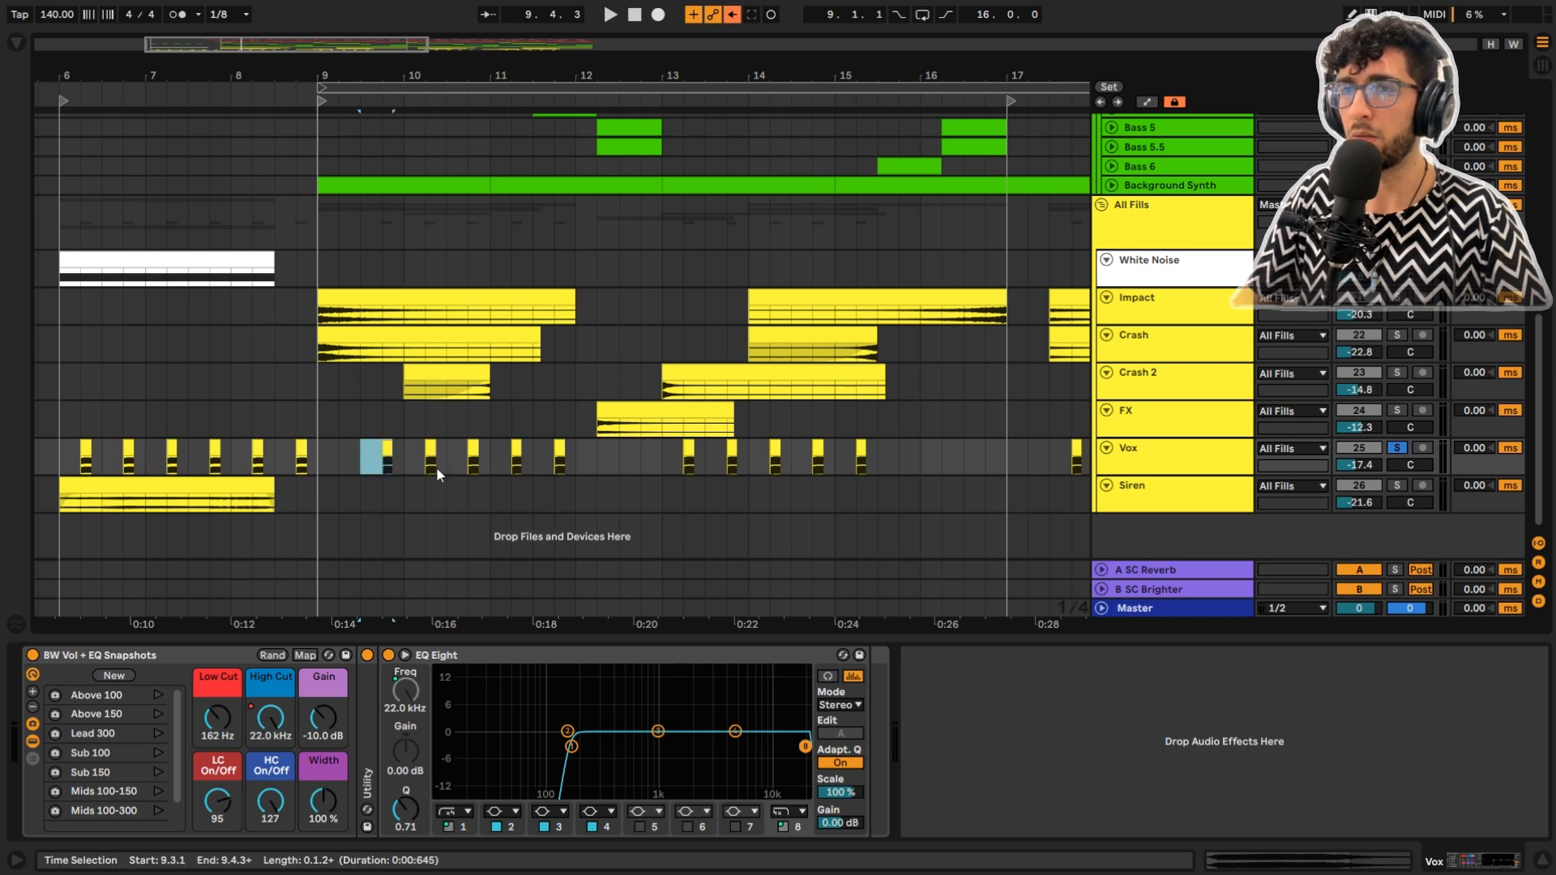
{"action": "left_click", "coordinate": [388, 446]}
{"action": "key", "text": "space"}
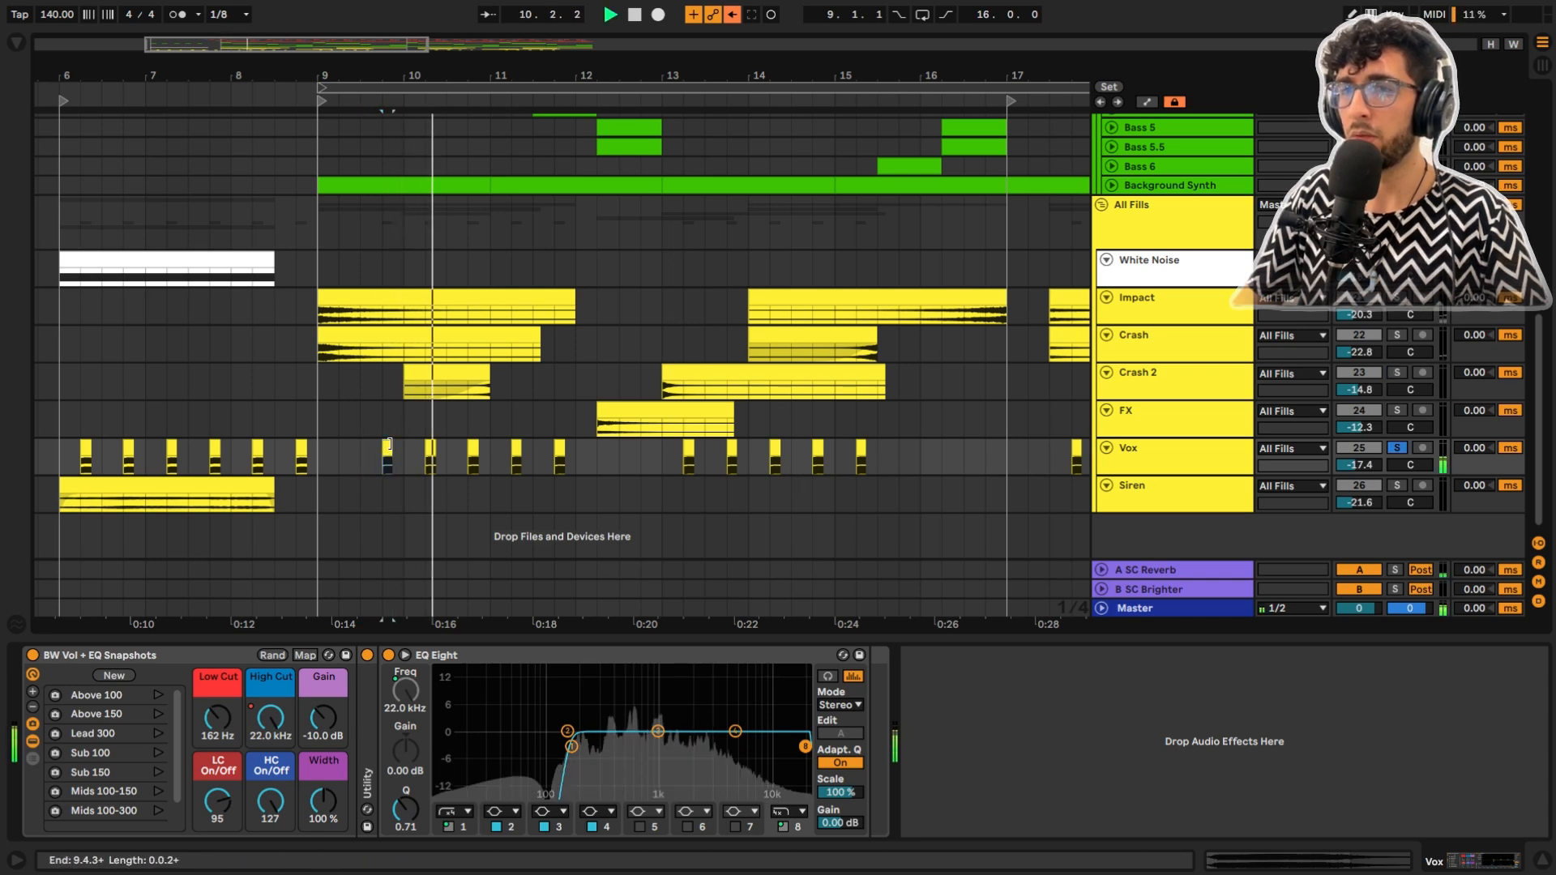
{"action": "key", "text": "s"}
{"action": "key", "text": "space"}
Collapse the All Drums, All Synths and All Fills groups for an overview, and play the full arrangement from bar 6
{"action": "scroll", "coordinate": [405, 343], "scroll_direction": "up", "scroll_amount": 5}
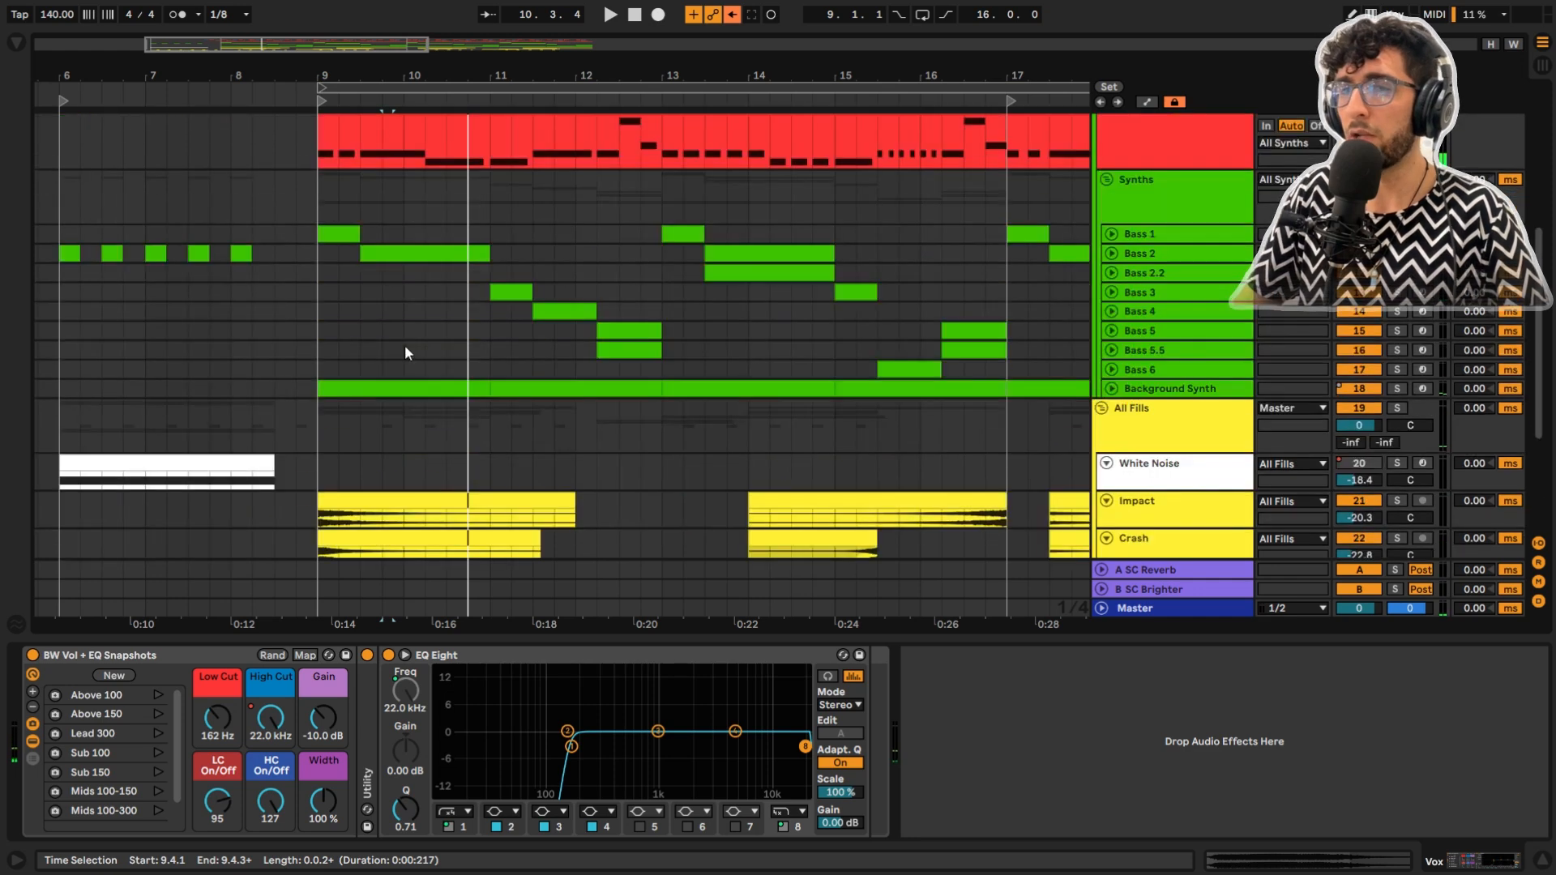
{"action": "left_click", "coordinate": [332, 300]}
{"action": "scroll", "coordinate": [530, 323], "scroll_direction": "up", "scroll_amount": 3}
{"action": "left_click", "coordinate": [1115, 362]}
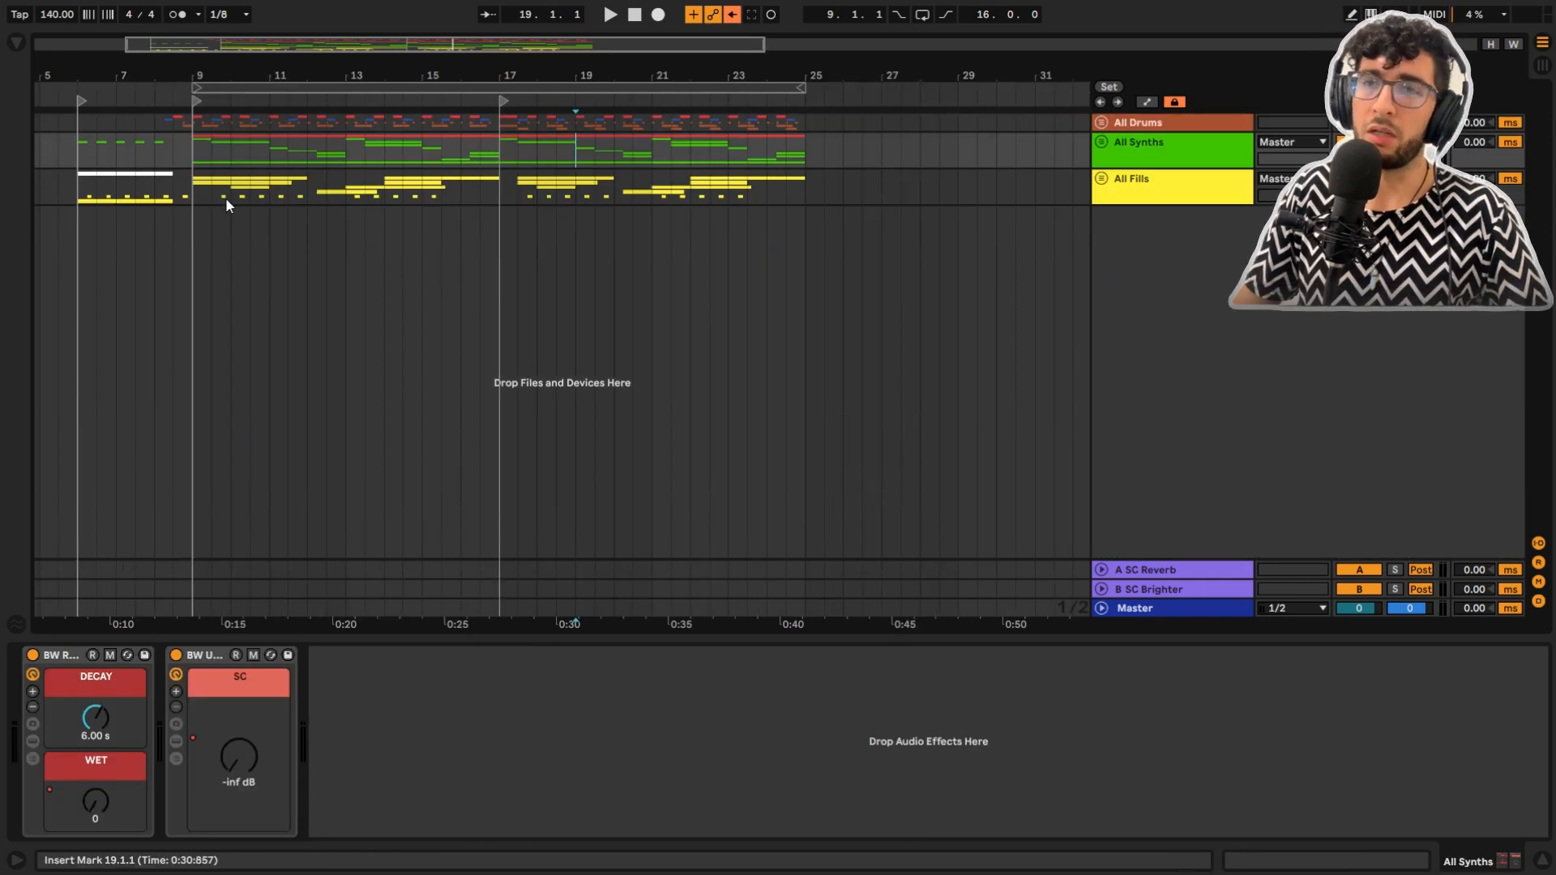
{"action": "left_click", "coordinate": [194, 159]}
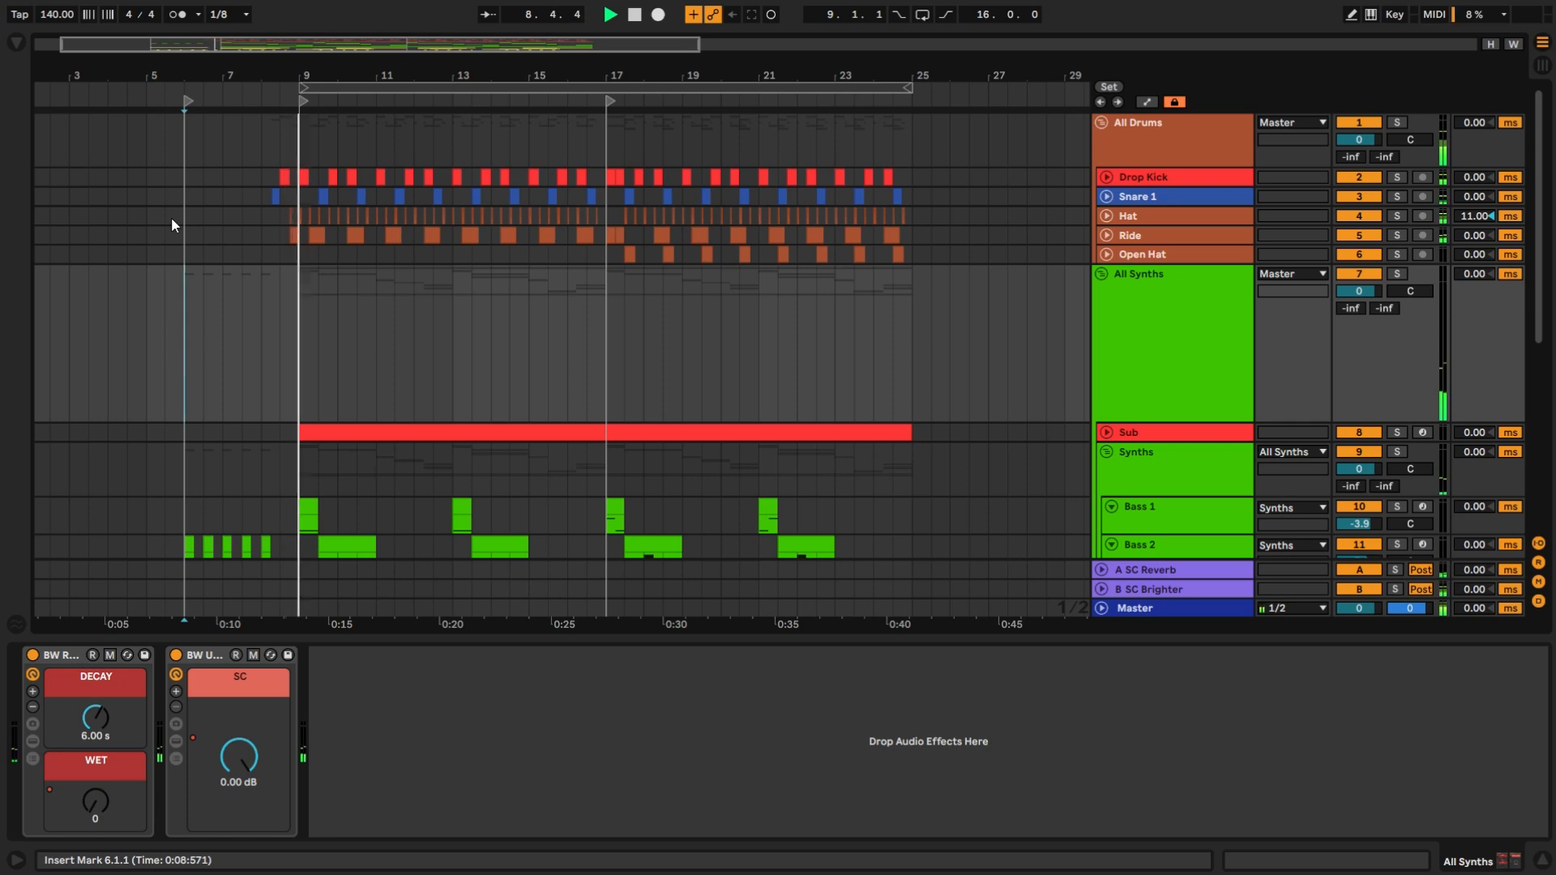
{"action": "scroll", "coordinate": [172, 218], "scroll_direction": "down", "scroll_amount": 5}
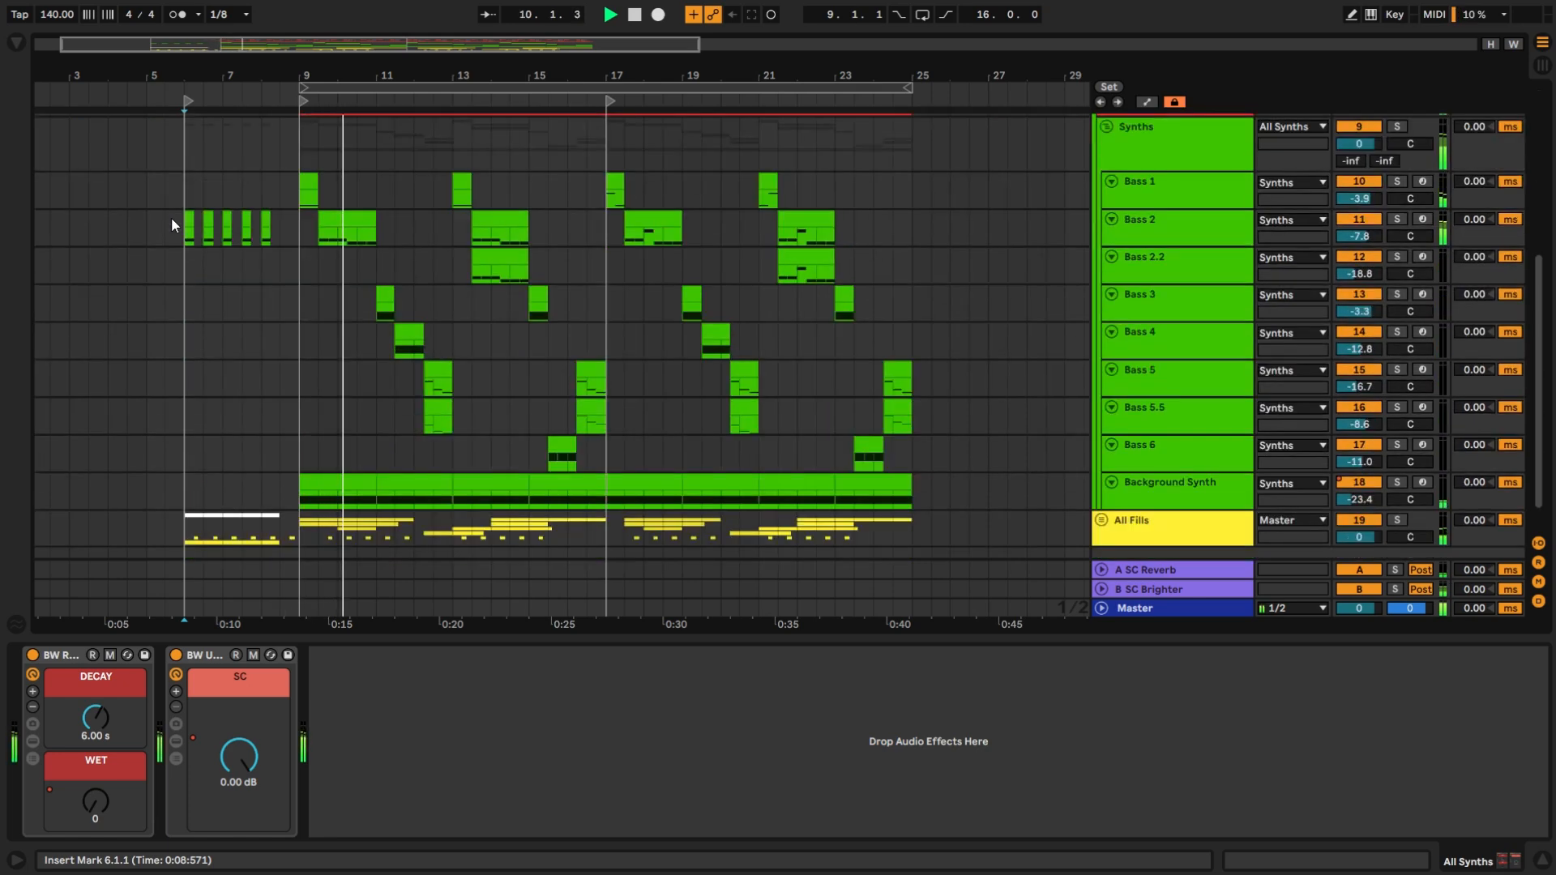